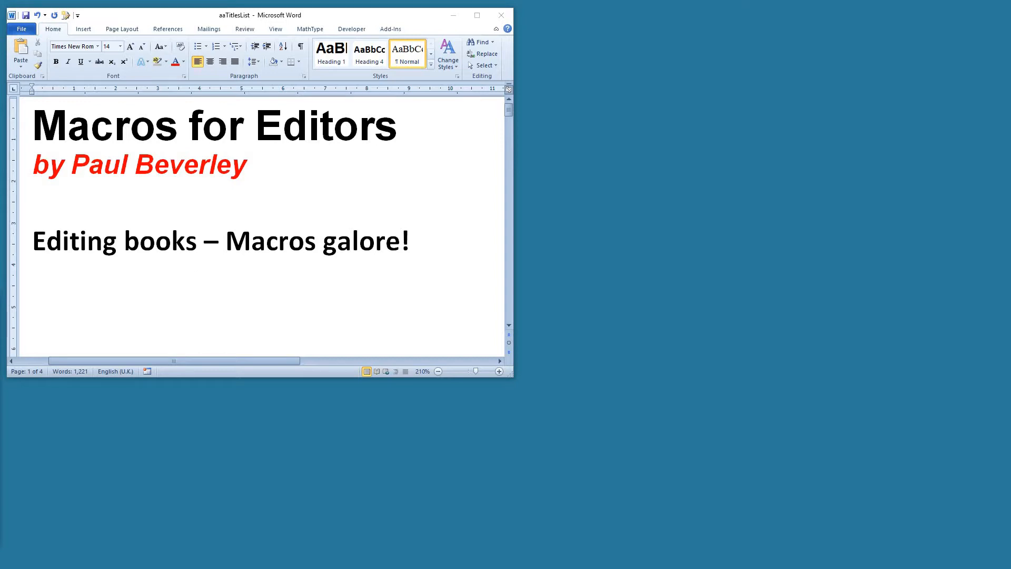
Add the line "FRedit" below "Editing books – Macros galore!" in the titles document.
{"action": "type", "text": "FRedit"}
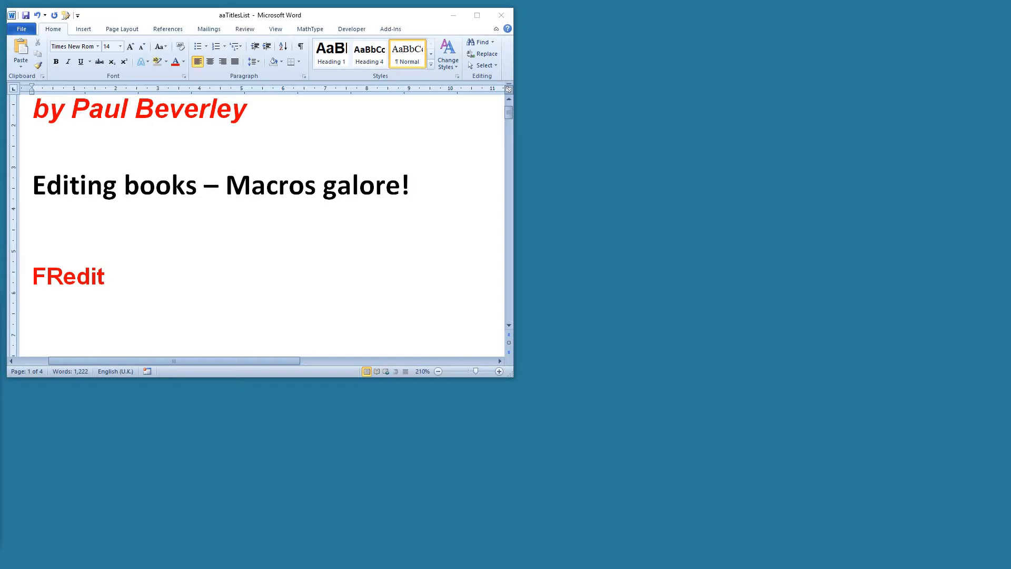
{"action": "left_click", "coordinate": [366, 236]}
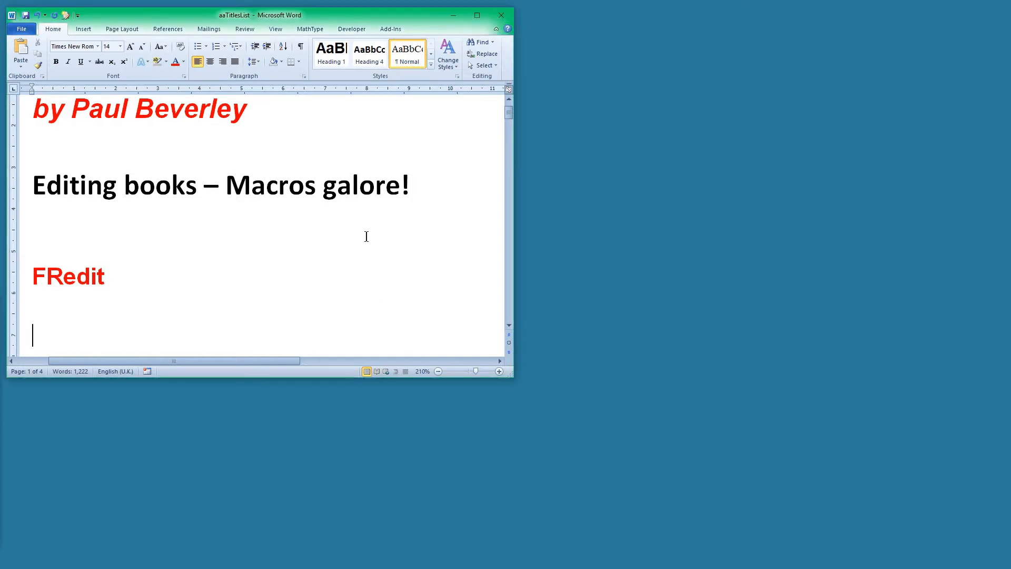
Browse the aaaSmith project folder for opening files, checking the contents of its AsRecd and aaMainText subfolders.
{"action": "key", "text": "ctrl+o"}
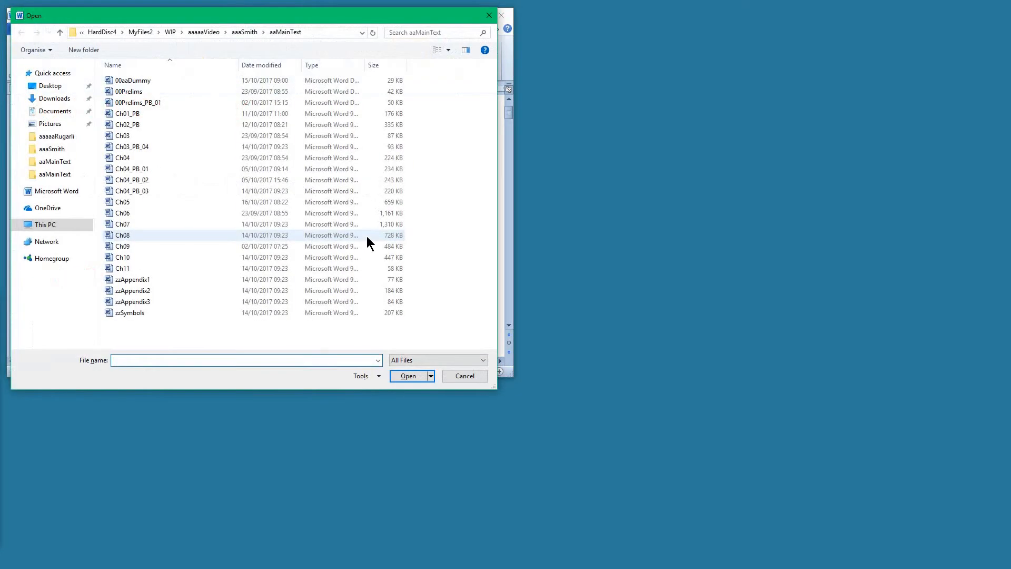
{"action": "left_click", "coordinate": [251, 33]}
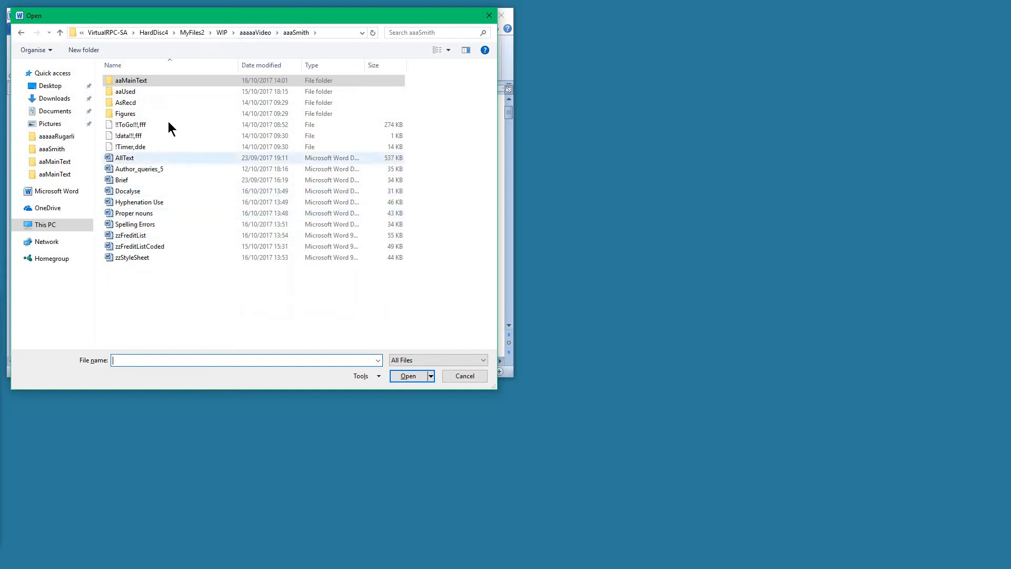
{"action": "double_click", "coordinate": [135, 103]}
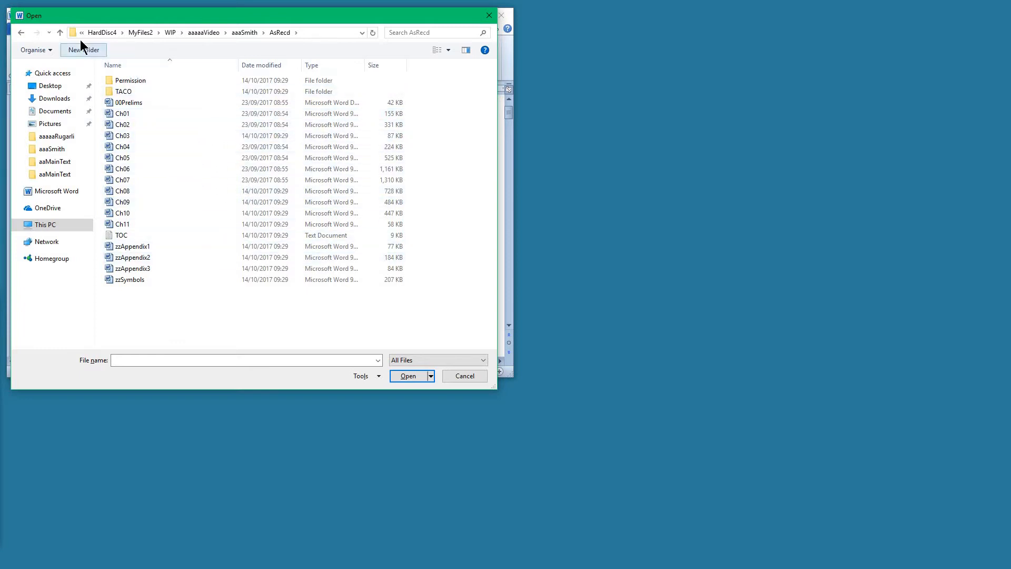
{"action": "left_click", "coordinate": [61, 32]}
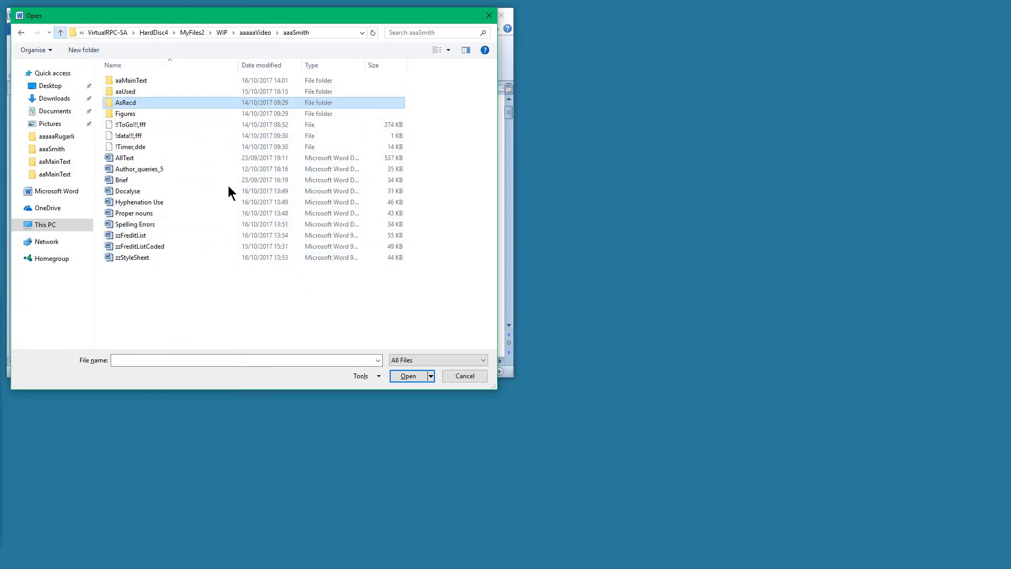
{"action": "double_click", "coordinate": [147, 81]}
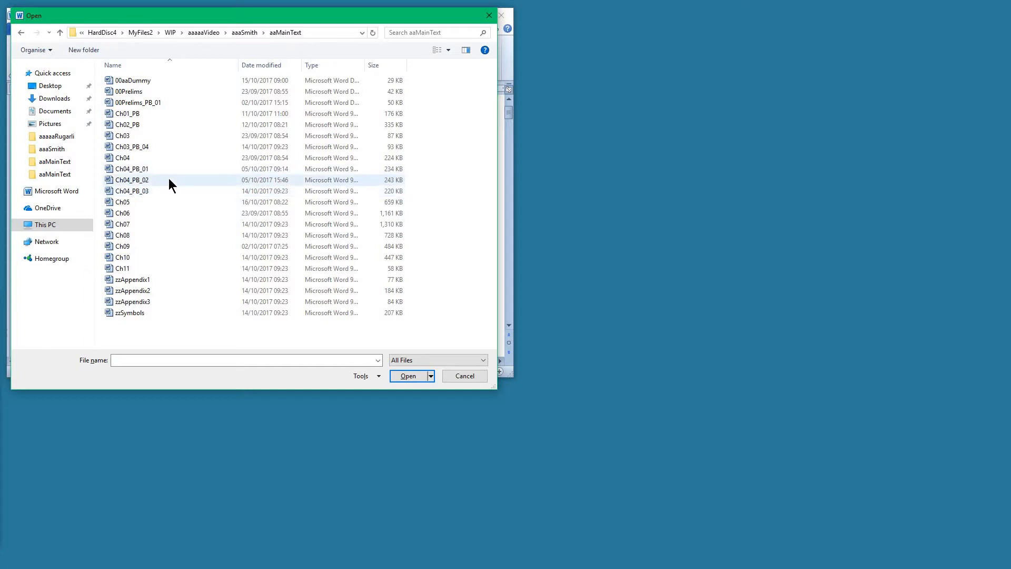
{"action": "left_click", "coordinate": [136, 207]}
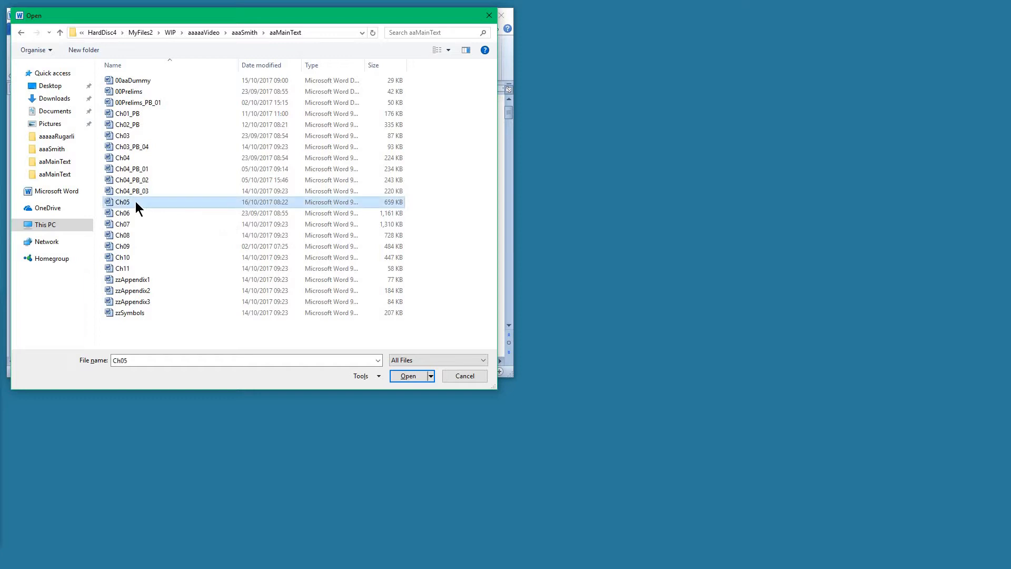
{"action": "left_click", "coordinate": [58, 33]}
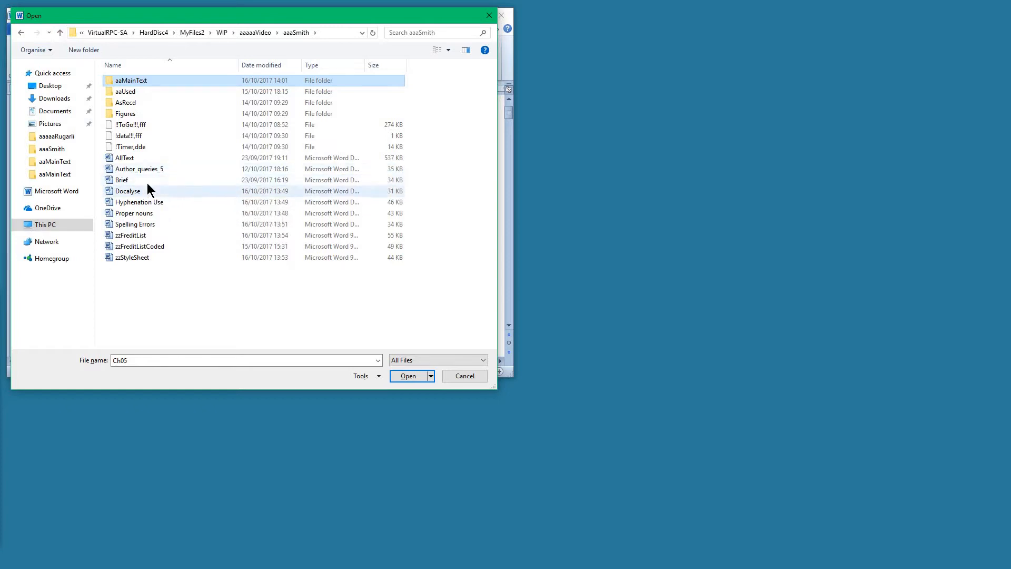
Open the Docalyse, Hyphenation Use, Proper nouns and Spelling Errors documents together from the aaaSmith folder.
{"action": "left_click", "coordinate": [193, 181]}
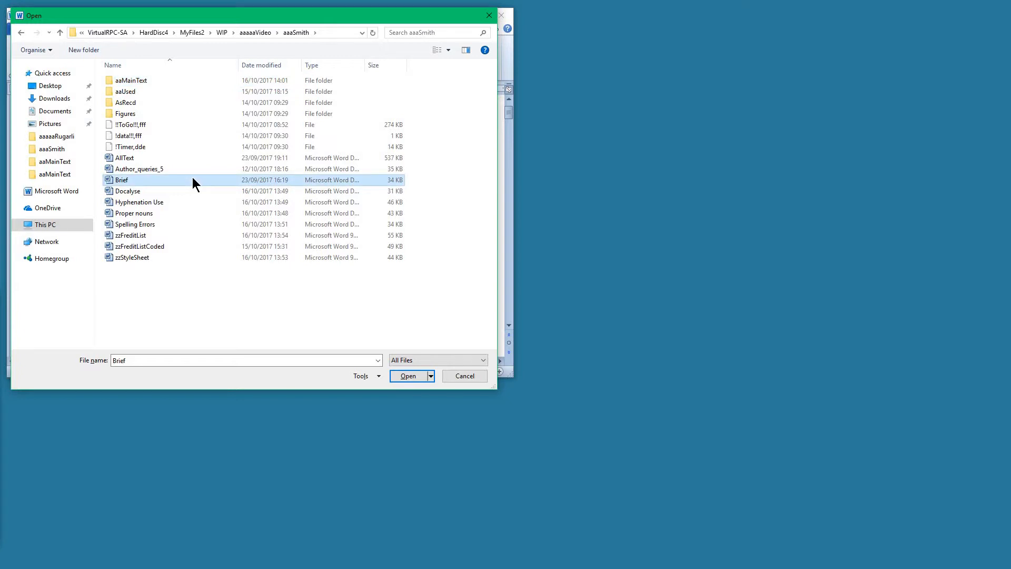
{"action": "left_click", "coordinate": [135, 193]}
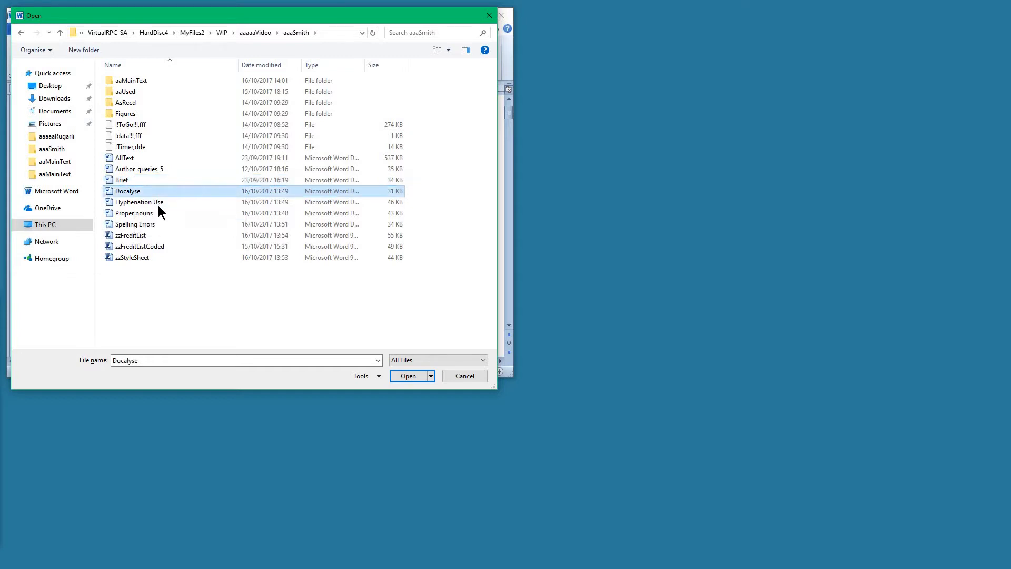
{"action": "left_click", "coordinate": [149, 222], "text": "shift"}
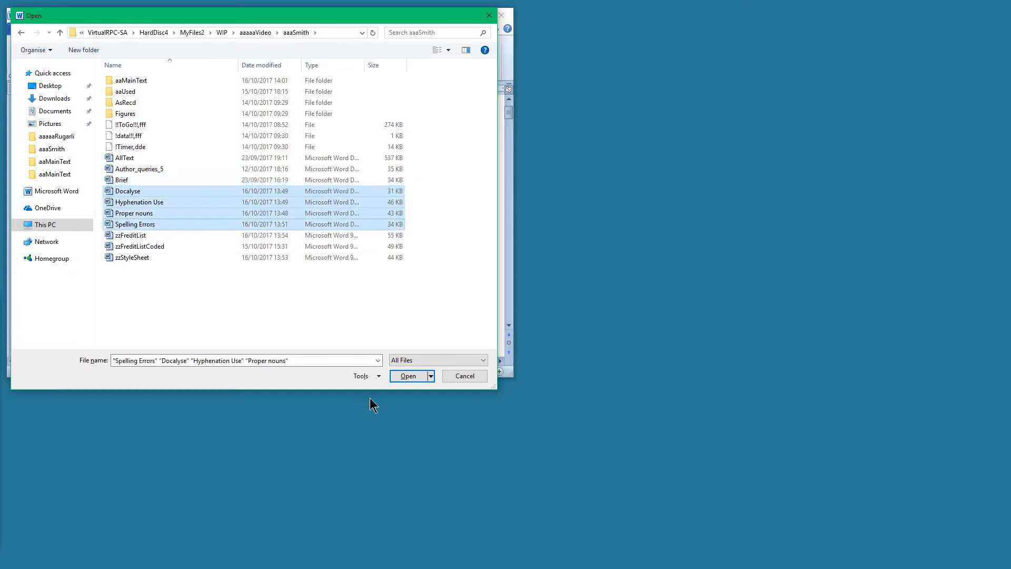
{"action": "left_click", "coordinate": [408, 376]}
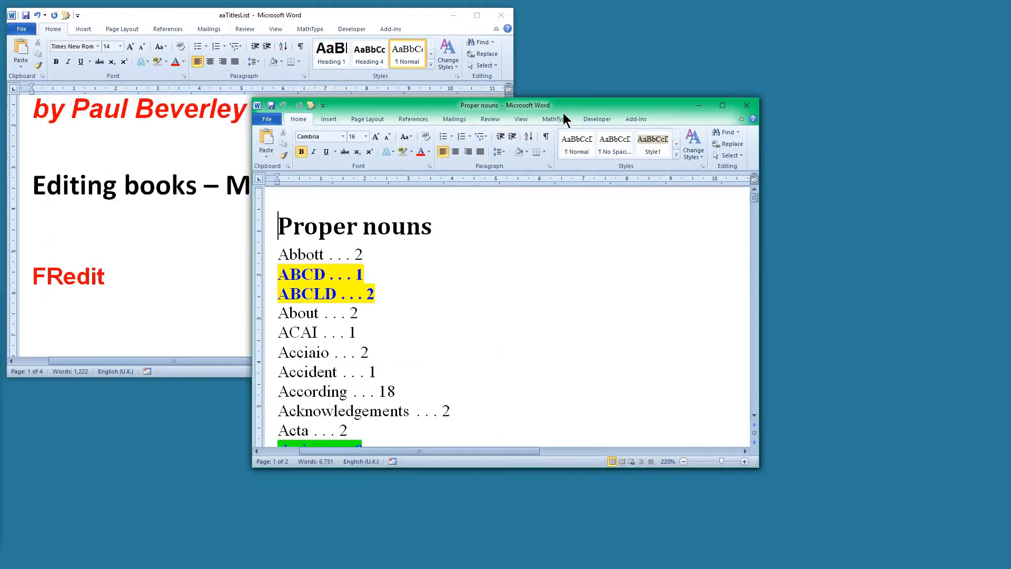
Examine the highlighted similar names in the maximized Proper nouns list, including the Bruenau and Bruneau entries, and close the document.
{"action": "double_click", "coordinate": [563, 109]}
{"action": "scroll", "coordinate": [334, 319], "scroll_direction": "down", "scroll_amount": 15}
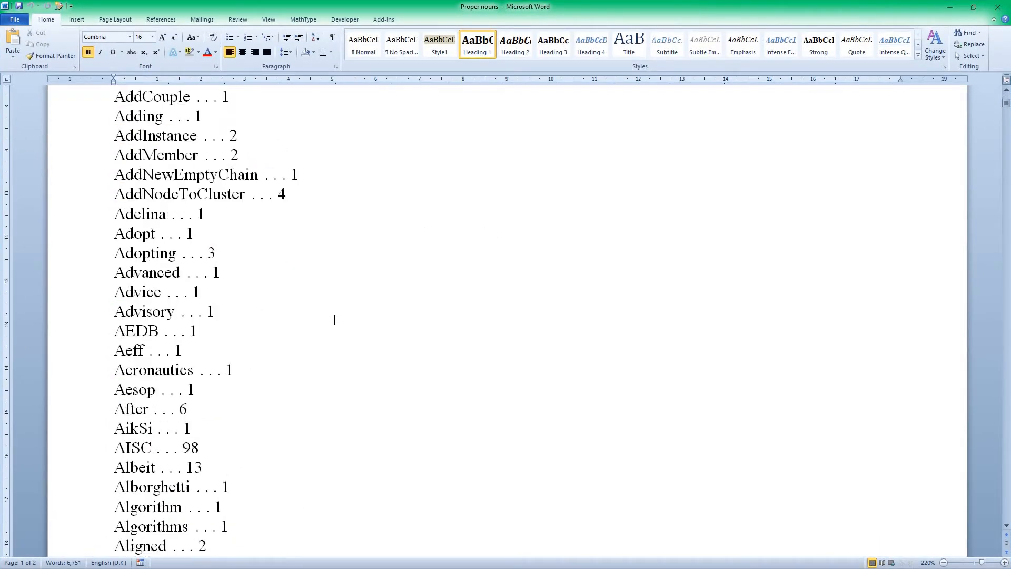
{"action": "scroll", "coordinate": [334, 320], "scroll_direction": "down", "scroll_amount": 16}
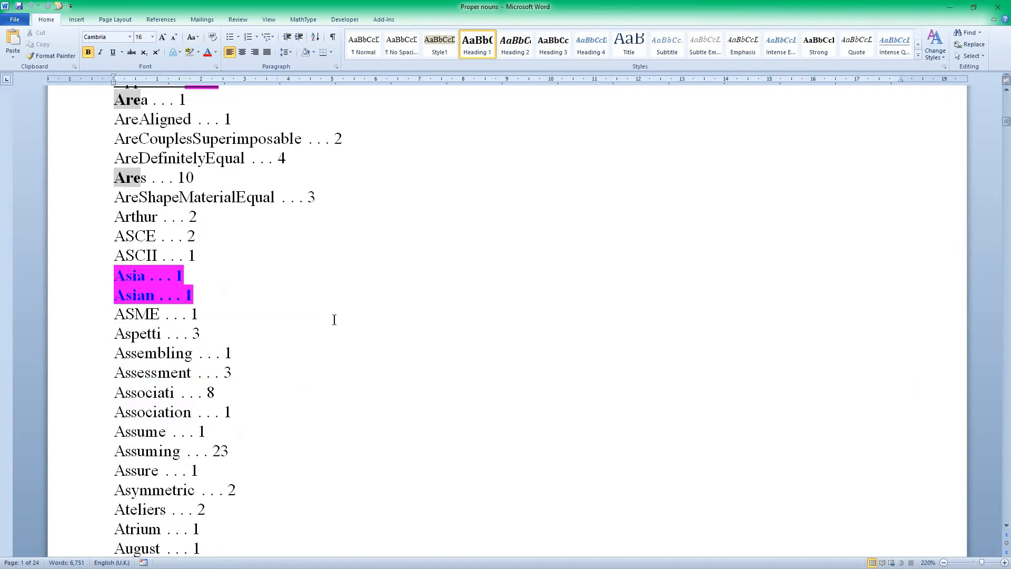
{"action": "scroll", "coordinate": [334, 319], "scroll_direction": "down", "scroll_amount": 16}
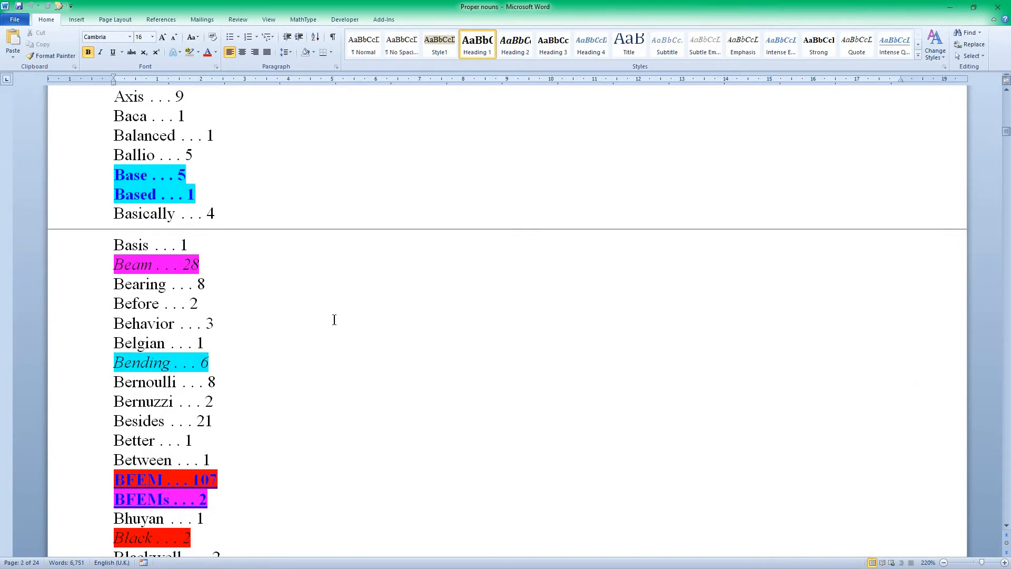
{"action": "scroll", "coordinate": [334, 320], "scroll_direction": "down", "scroll_amount": 5}
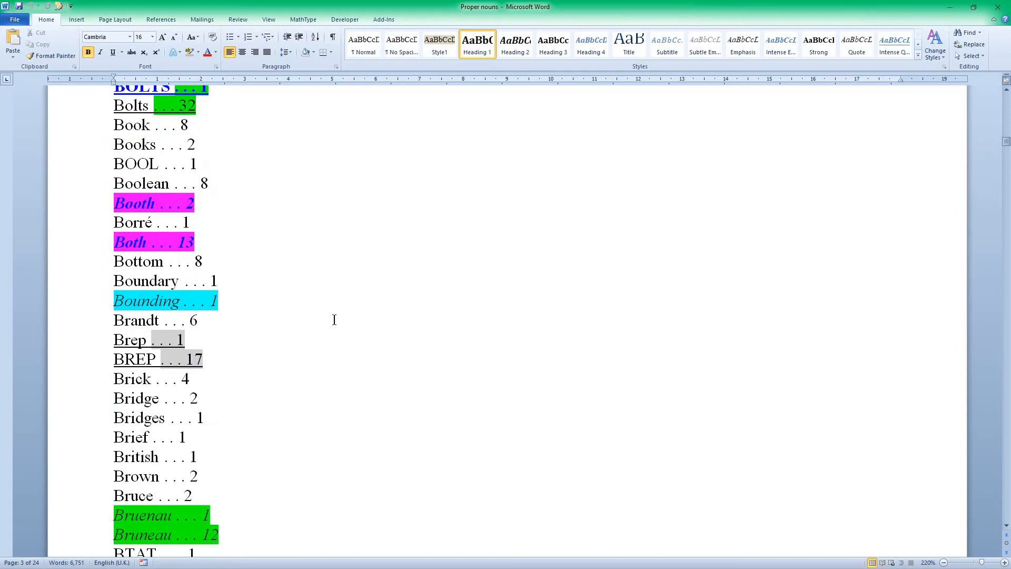
{"action": "scroll", "coordinate": [333, 319], "scroll_direction": "down", "scroll_amount": 5}
{"action": "left_click", "coordinate": [154, 243]}
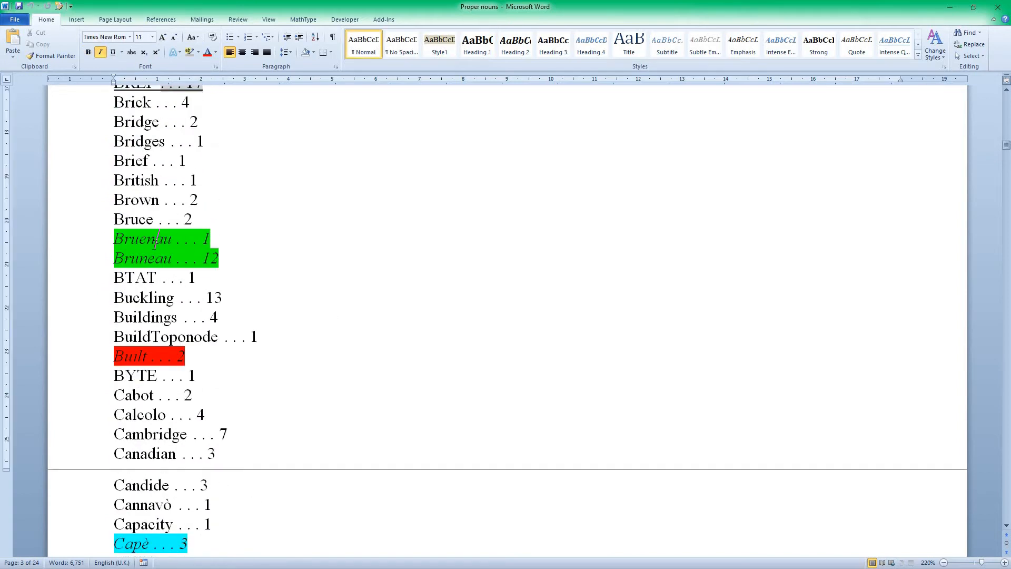
{"action": "scroll", "coordinate": [154, 245], "scroll_direction": "up", "scroll_amount": 3, "text": "ctrl"}
{"action": "scroll", "coordinate": [123, 188], "scroll_direction": "up", "scroll_amount": 3}
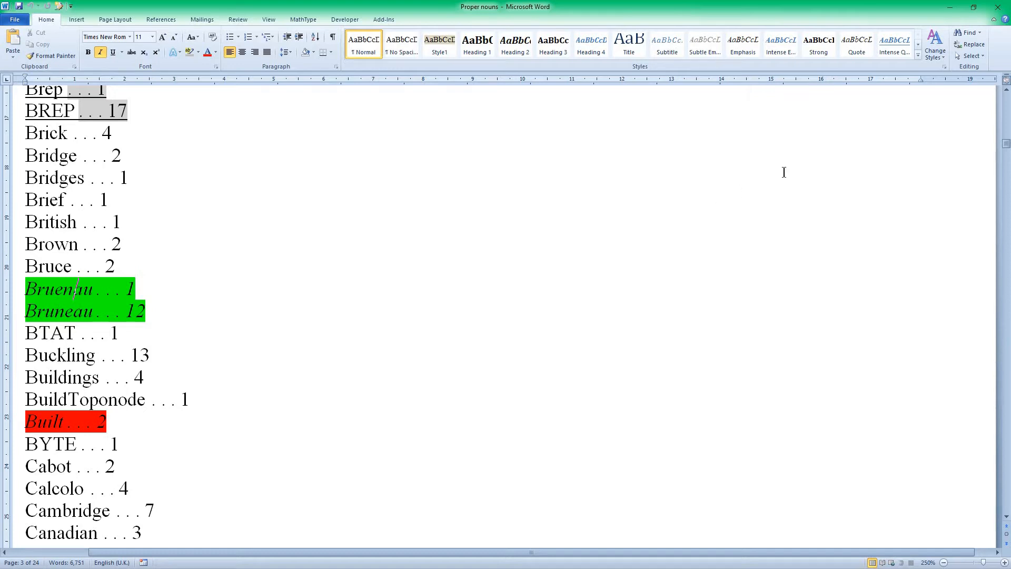
{"action": "left_click", "coordinate": [997, 8]}
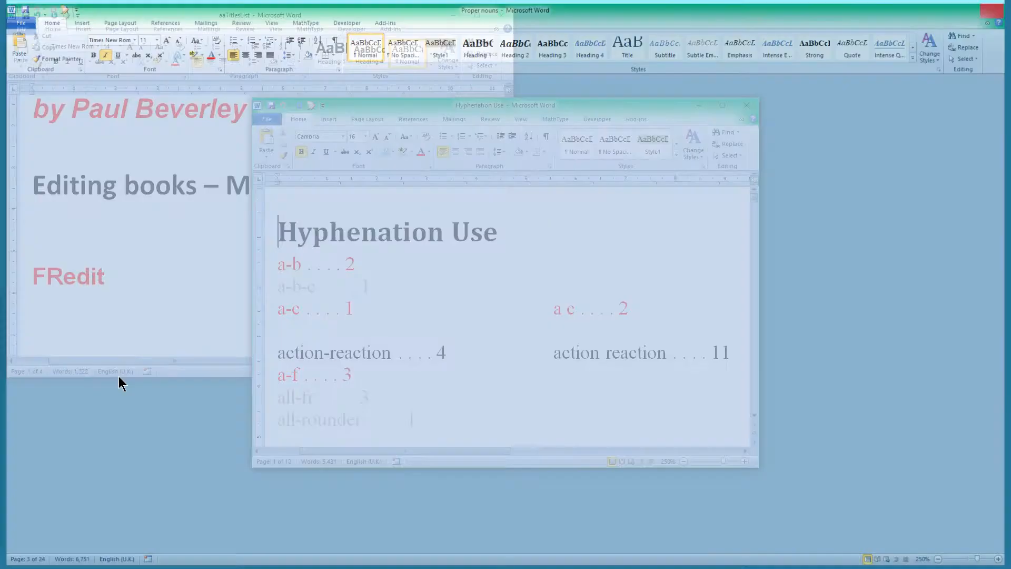
Review the hyphenated, spaced and closed-up word forms in the maximized Hyphenation Use list, and close the document.
{"action": "double_click", "coordinate": [527, 98]}
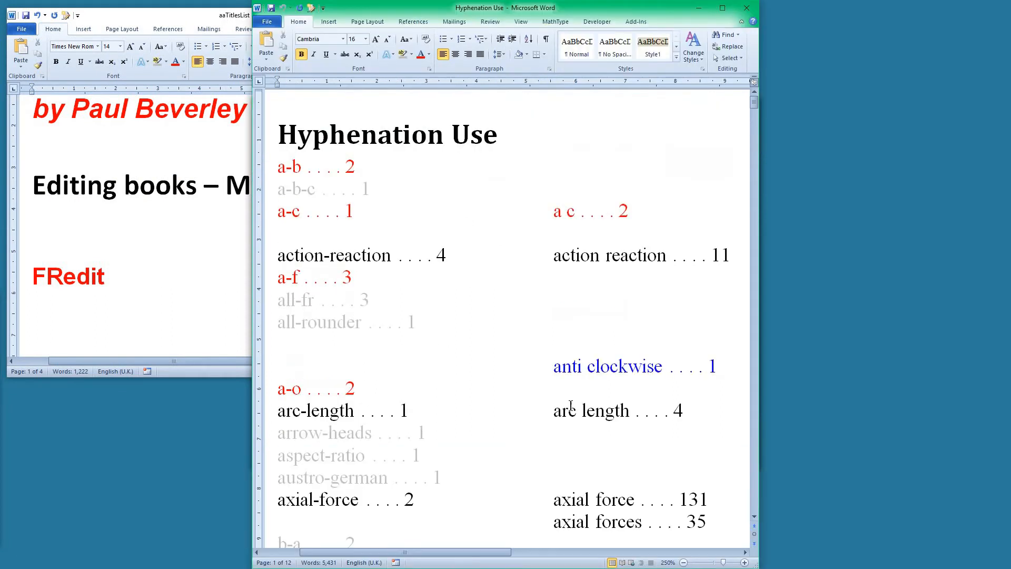
{"action": "double_click", "coordinate": [549, 12]}
{"action": "scroll", "coordinate": [516, 175], "scroll_direction": "down", "scroll_amount": 10}
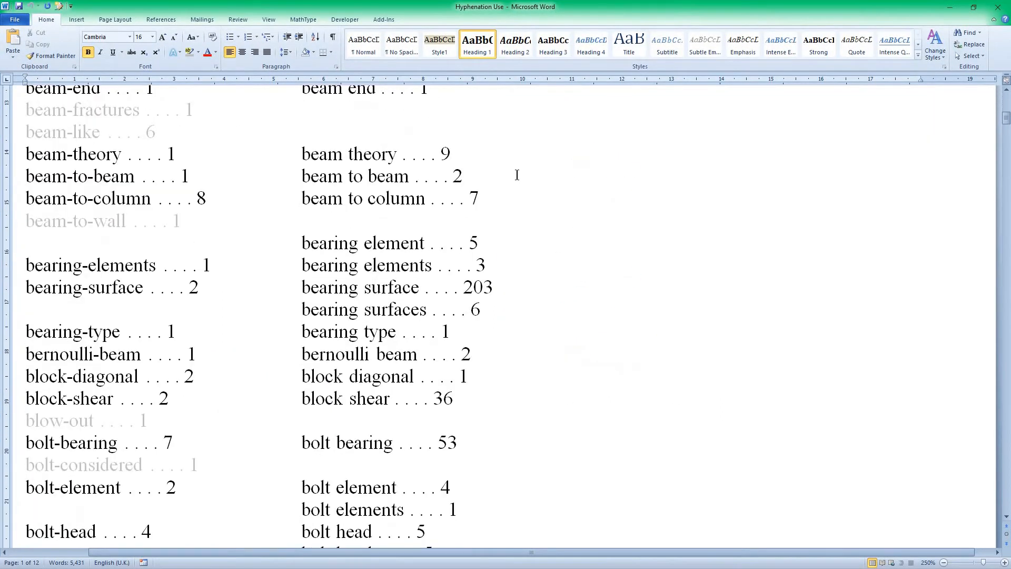
{"action": "scroll", "coordinate": [517, 174], "scroll_direction": "down", "scroll_amount": 20}
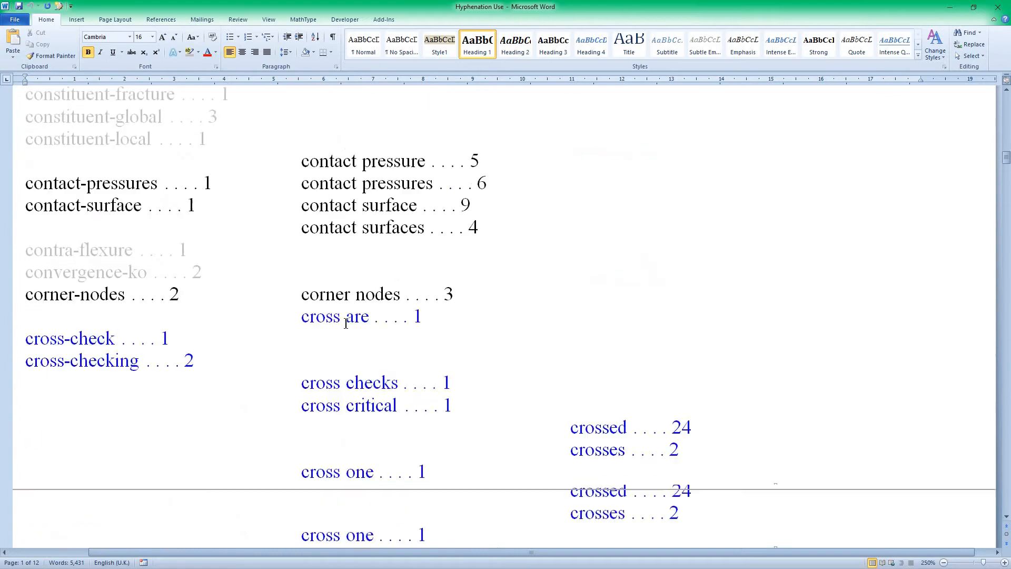
{"action": "scroll", "coordinate": [345, 323], "scroll_direction": "down", "scroll_amount": 2}
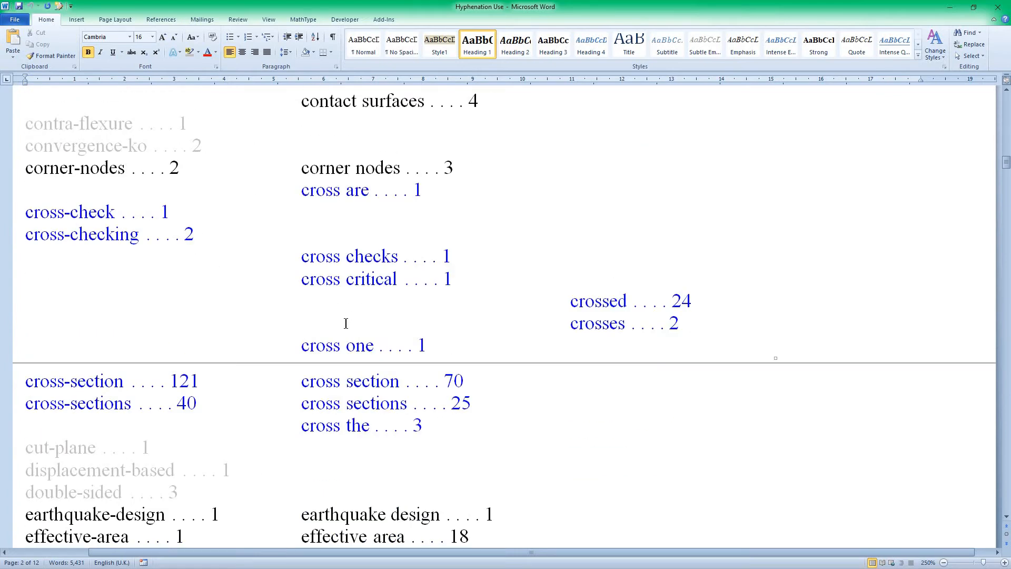
{"action": "scroll", "coordinate": [345, 323], "scroll_direction": "down", "scroll_amount": 14}
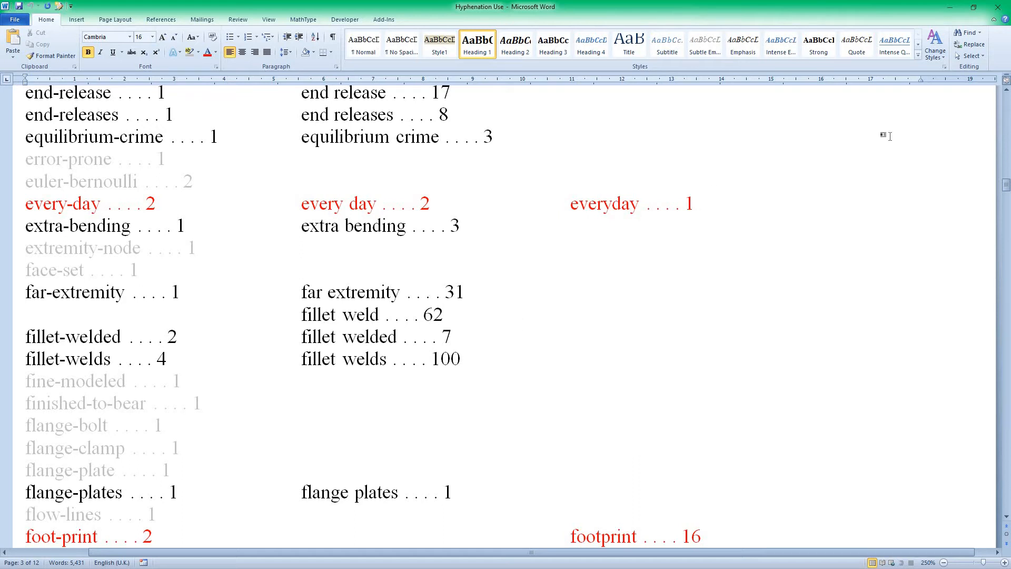
{"action": "left_click", "coordinate": [998, 9]}
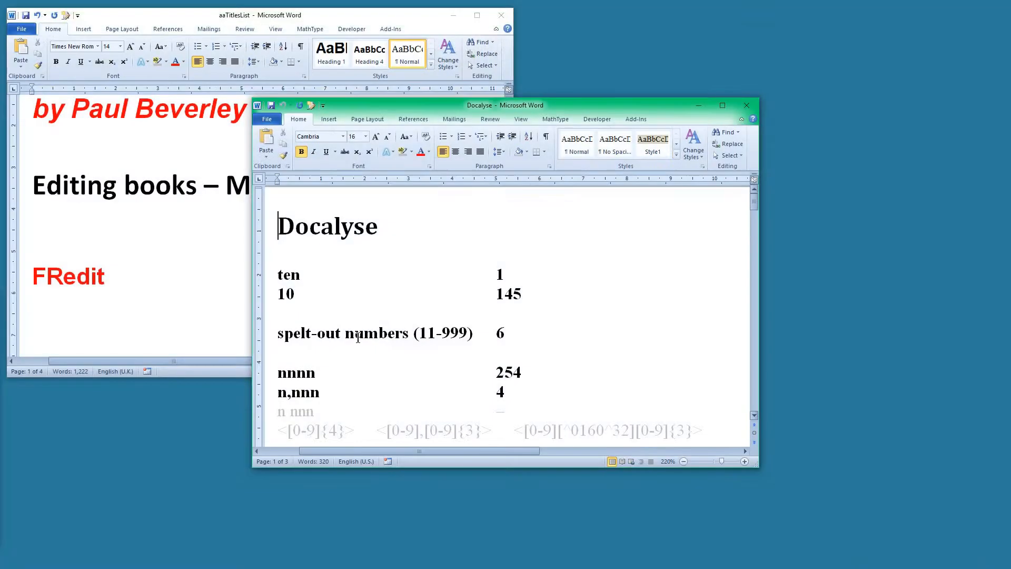
Review the Docalyse report's style counts for commas, quotes, abbreviations, initials, page references and UK/US spelling, and close the document.
{"action": "double_click", "coordinate": [475, 107]}
{"action": "scroll", "coordinate": [384, 331], "scroll_direction": "down", "scroll_amount": 4}
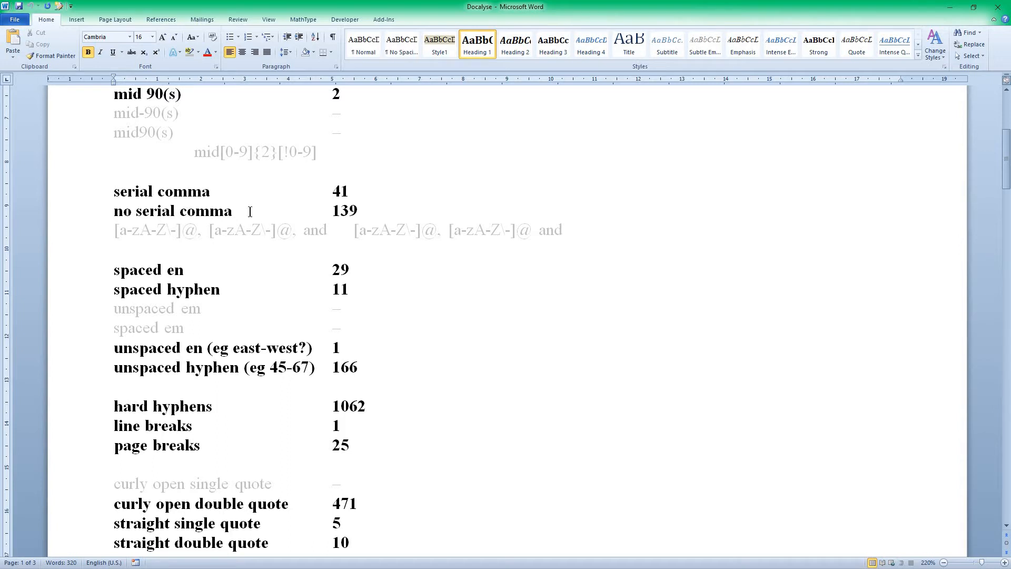
{"action": "scroll", "coordinate": [247, 295], "scroll_direction": "down", "scroll_amount": 5}
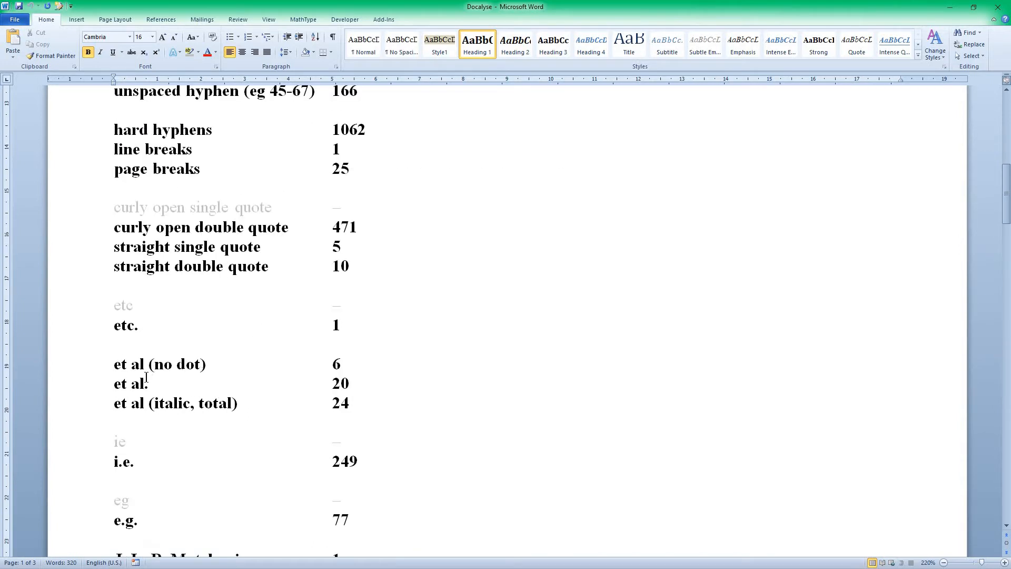
{"action": "scroll", "coordinate": [193, 251], "scroll_direction": "down", "scroll_amount": 4}
{"action": "scroll", "coordinate": [205, 353], "scroll_direction": "down", "scroll_amount": 6}
{"action": "scroll", "coordinate": [195, 263], "scroll_direction": "up", "scroll_amount": 3}
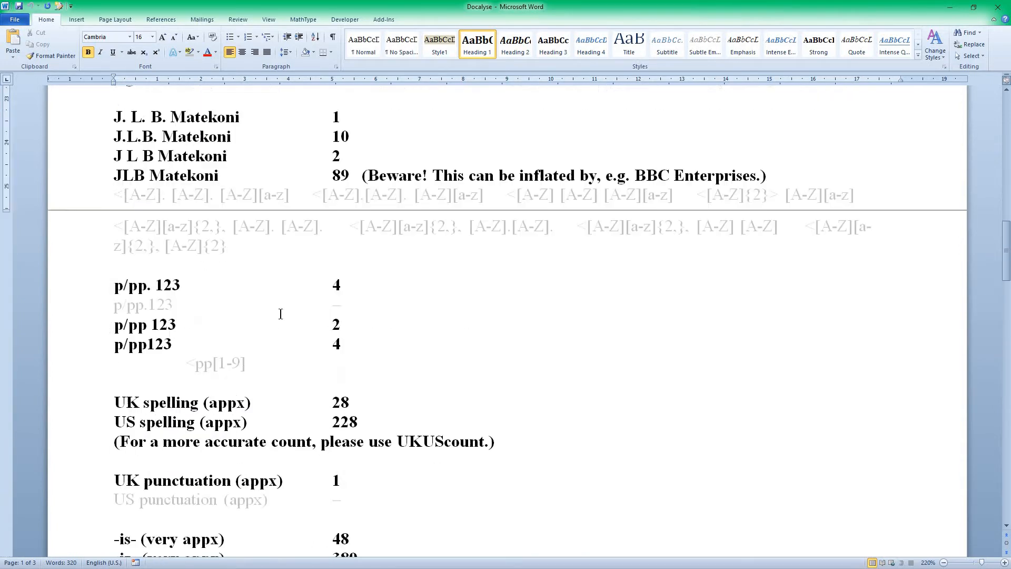
{"action": "left_click", "coordinate": [190, 205]}
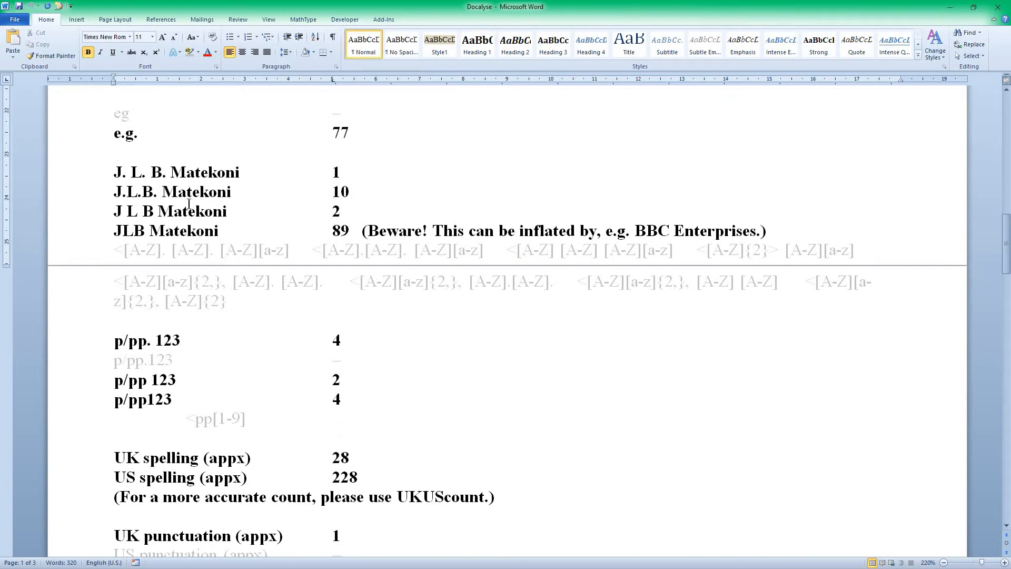
{"action": "scroll", "coordinate": [274, 365], "scroll_direction": "down", "scroll_amount": 2}
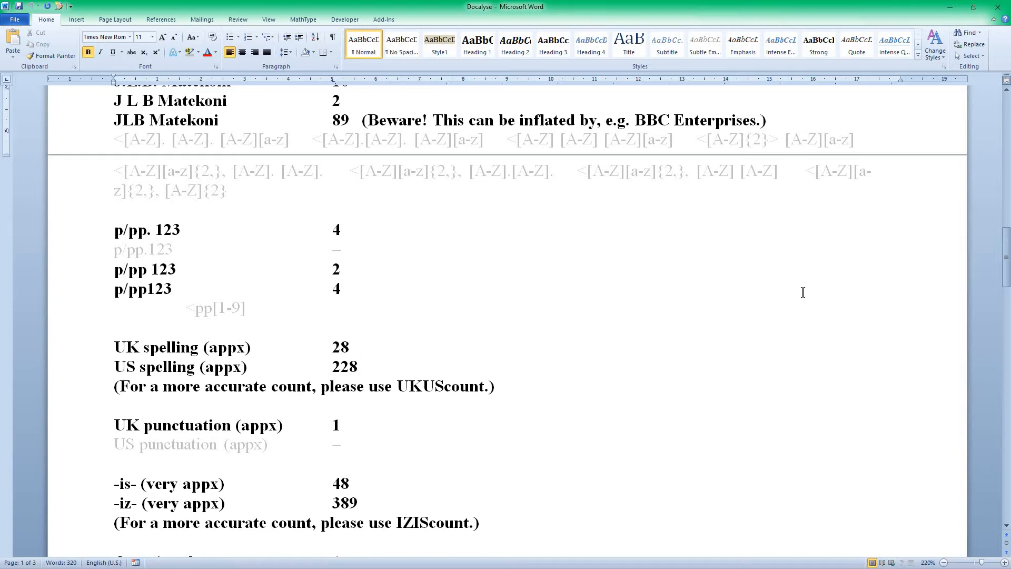
{"action": "left_click", "coordinate": [997, 7]}
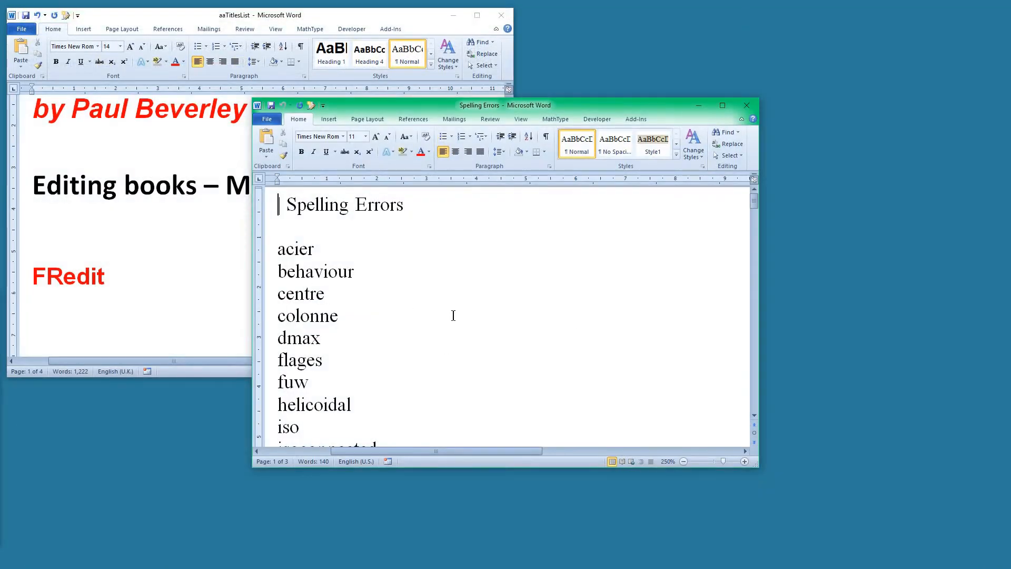
Review the word entries in the maximized Spelling Errors list, and close the document.
{"action": "double_click", "coordinate": [609, 106]}
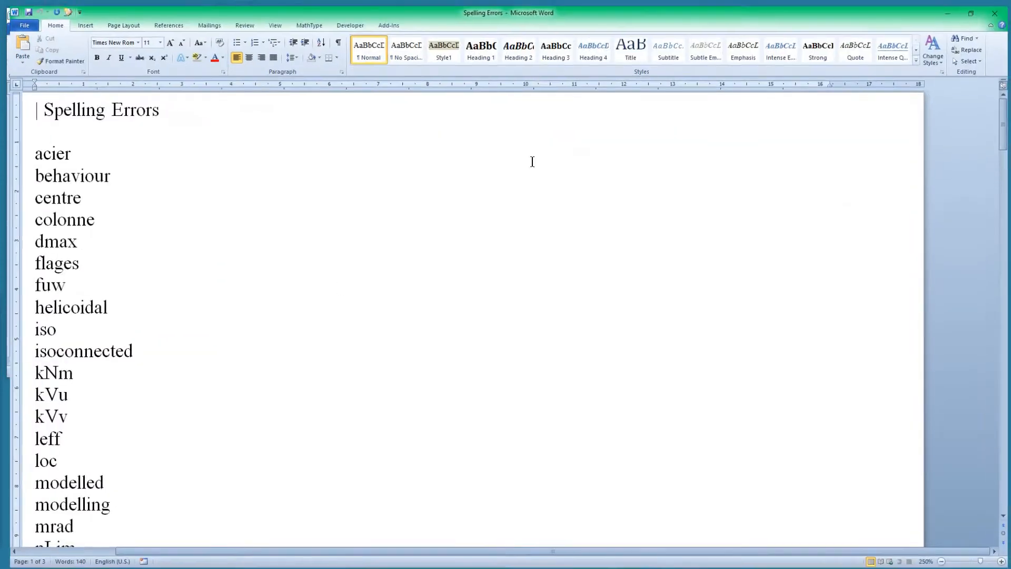
{"action": "scroll", "coordinate": [293, 318], "scroll_direction": "down", "scroll_amount": 10}
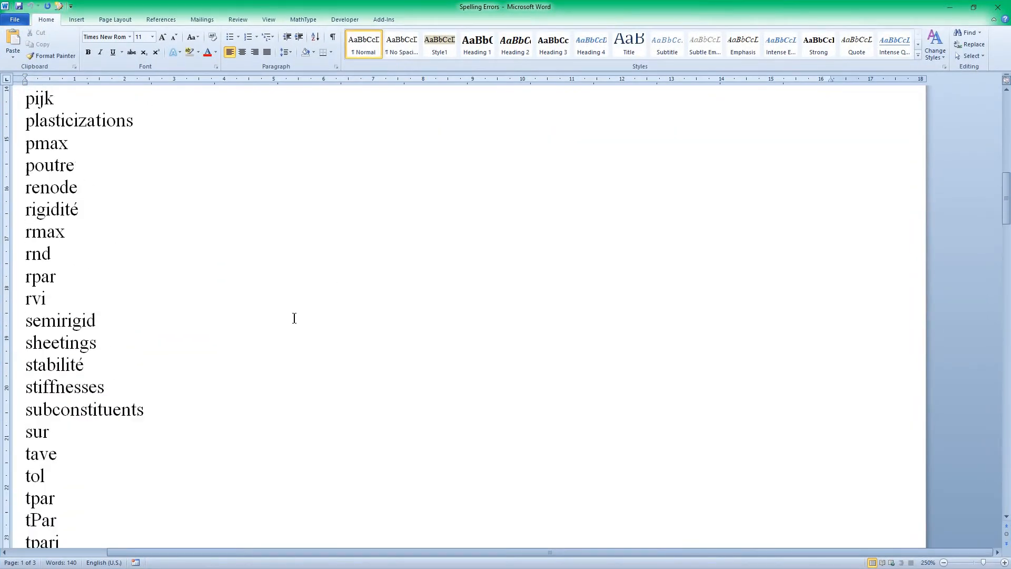
{"action": "scroll", "coordinate": [296, 318], "scroll_direction": "up", "scroll_amount": 4}
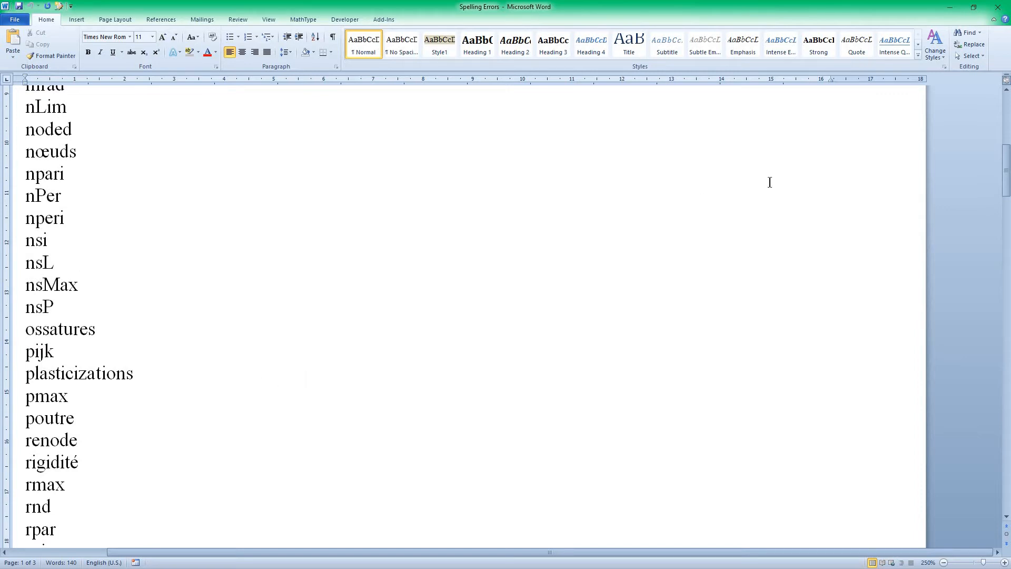
{"action": "left_click", "coordinate": [998, 7]}
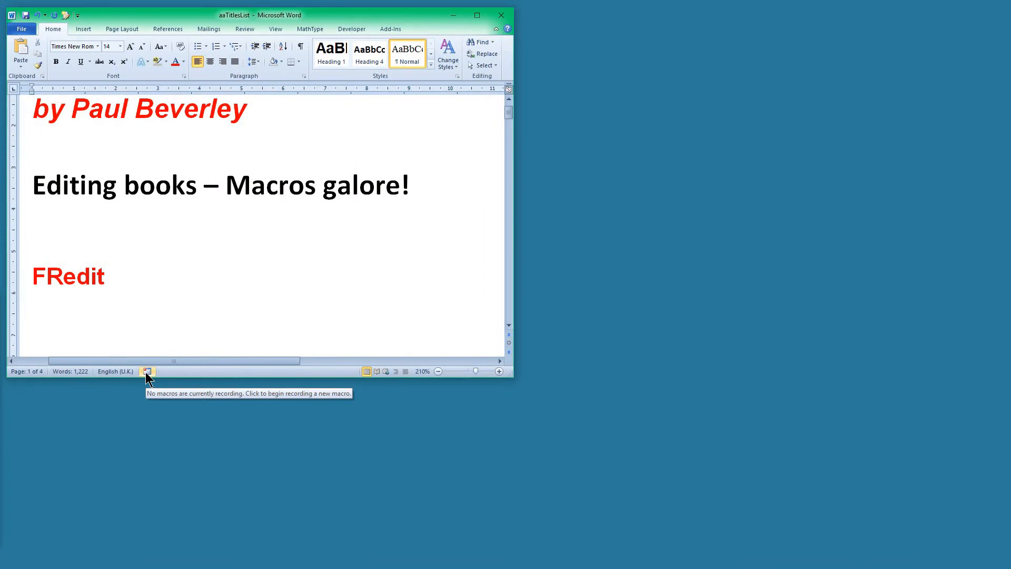
Open zzStyleSheet from the aaaSmith folder, maximize it and review its rules for numbers, punctuation, spelling, reference citations and conventions.
{"action": "key", "text": "ctrl+o"}
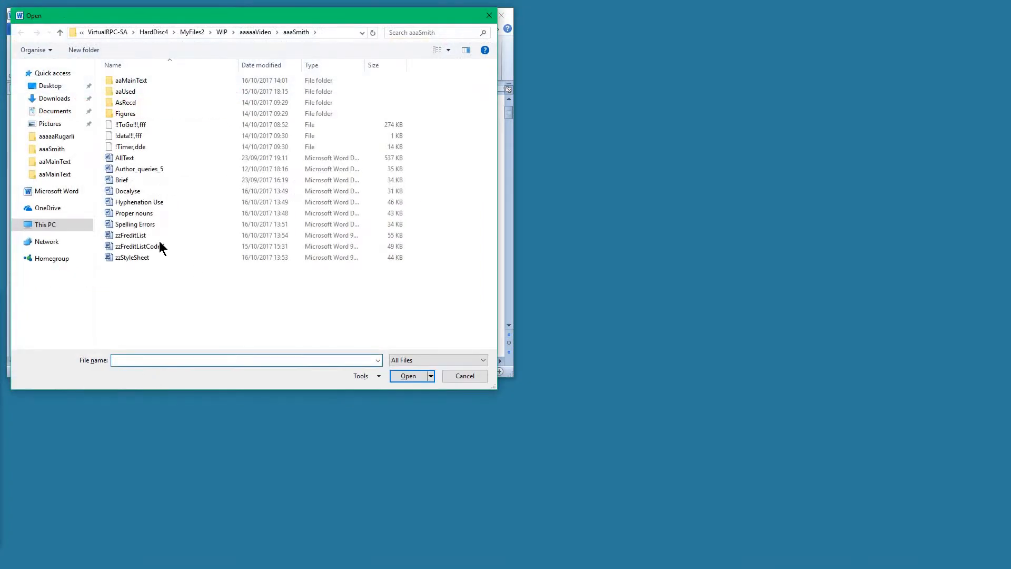
{"action": "double_click", "coordinate": [140, 258]}
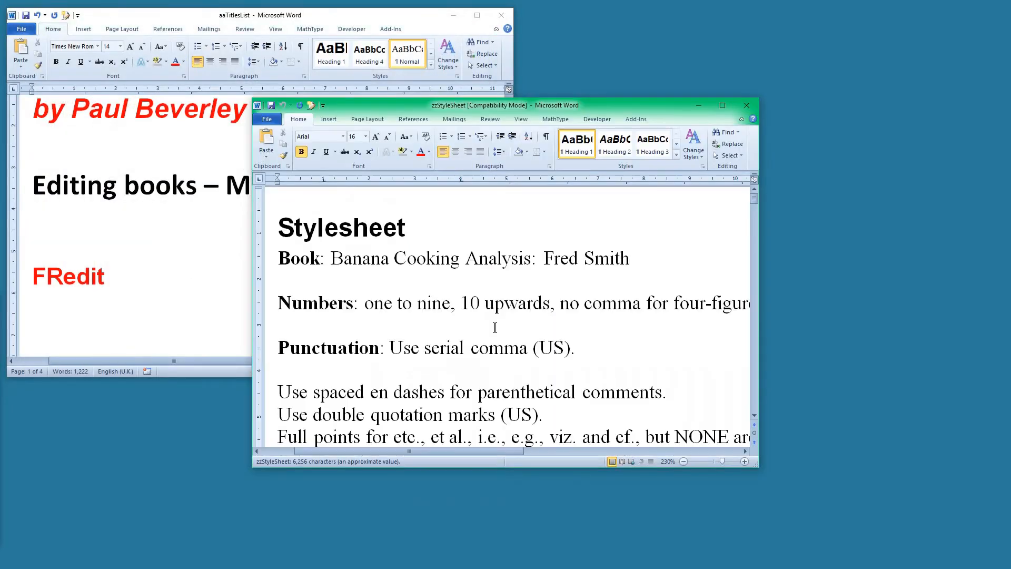
{"action": "double_click", "coordinate": [562, 107]}
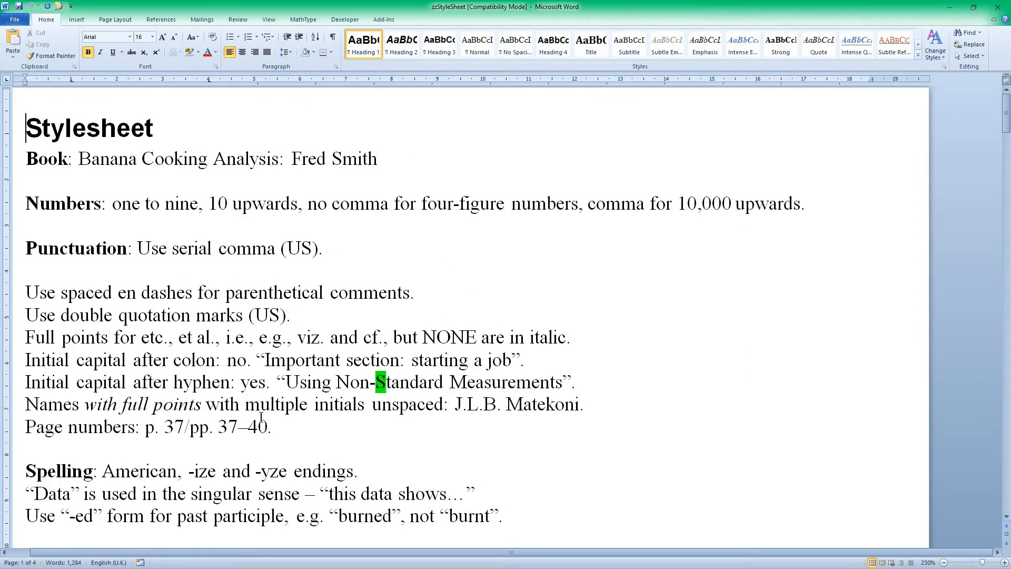
{"action": "scroll", "coordinate": [261, 417], "scroll_direction": "down", "scroll_amount": 3}
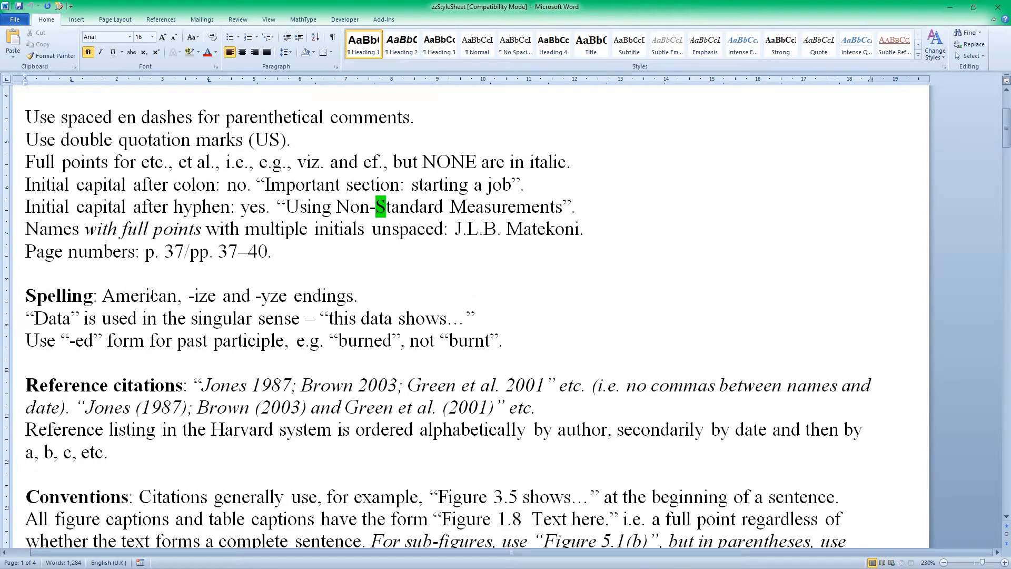
{"action": "scroll", "coordinate": [234, 418], "scroll_direction": "down", "scroll_amount": 2}
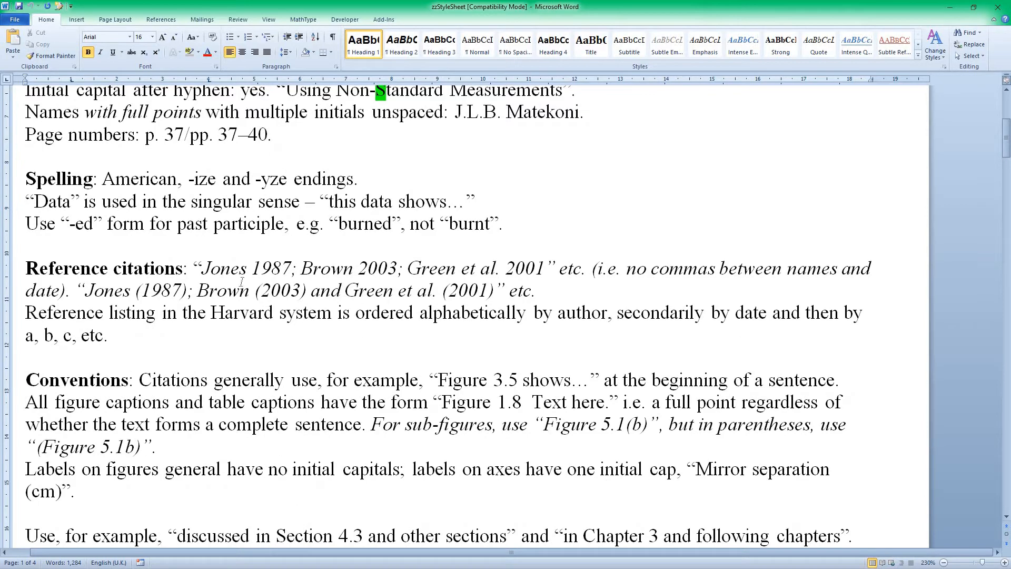
{"action": "scroll", "coordinate": [242, 281], "scroll_direction": "down", "scroll_amount": 2}
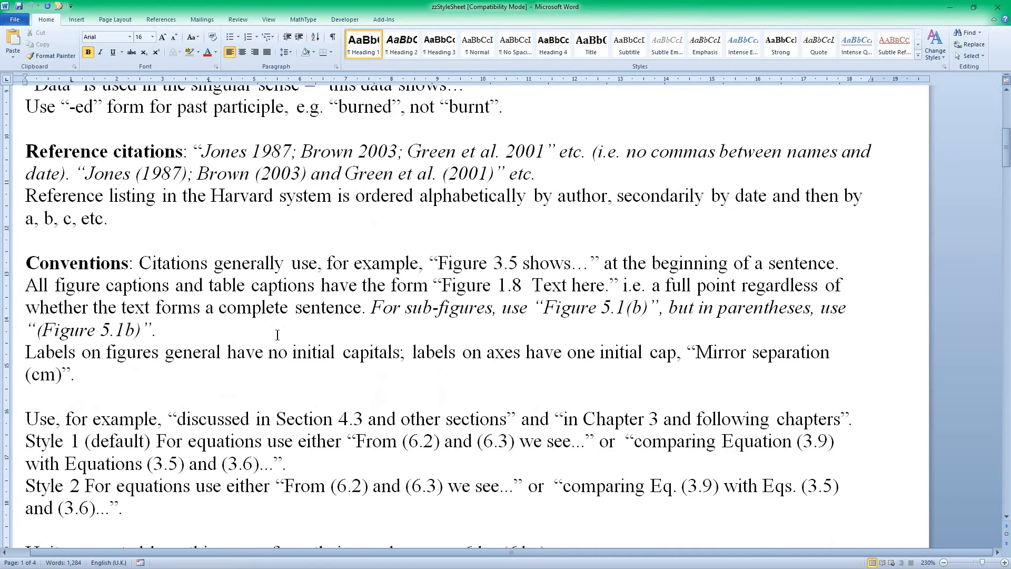
Review the stylesheet's word list with its prefix hyphenation rules and the typesetter codes, and close the document.
{"action": "scroll", "coordinate": [277, 334], "scroll_direction": "down", "scroll_amount": 15}
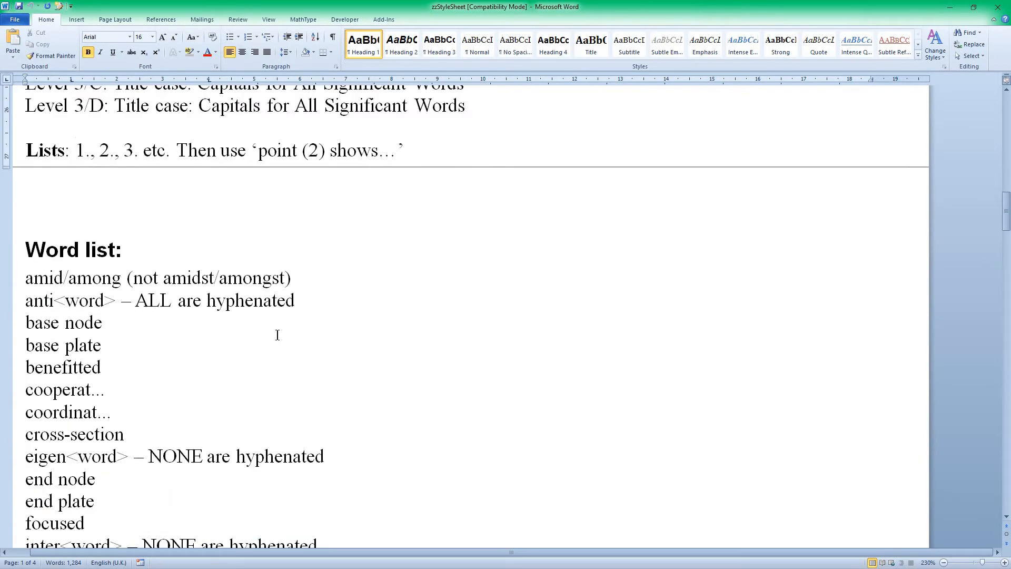
{"action": "scroll", "coordinate": [277, 335], "scroll_direction": "down", "scroll_amount": 3}
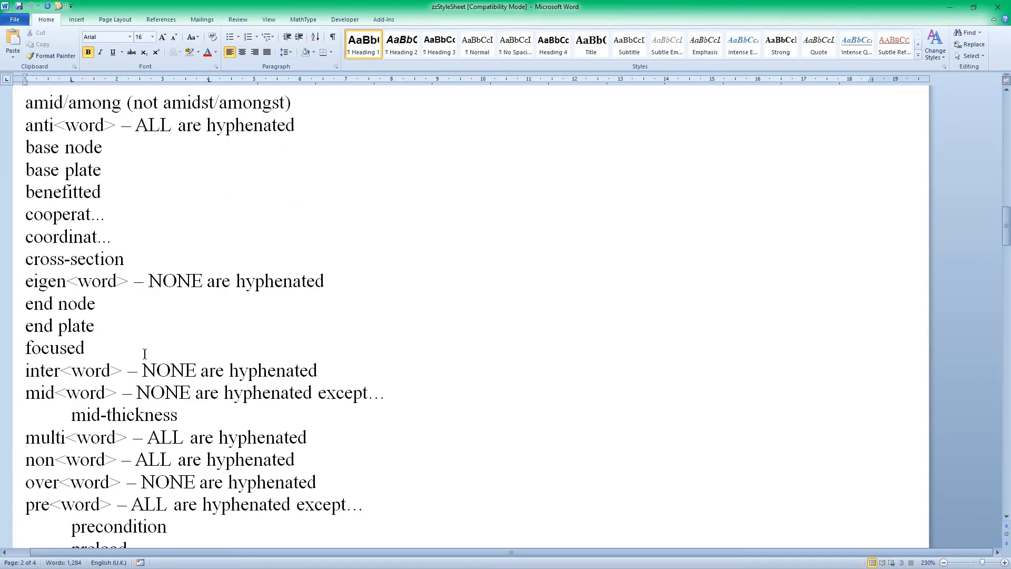
{"action": "scroll", "coordinate": [145, 353], "scroll_direction": "down", "scroll_amount": 3}
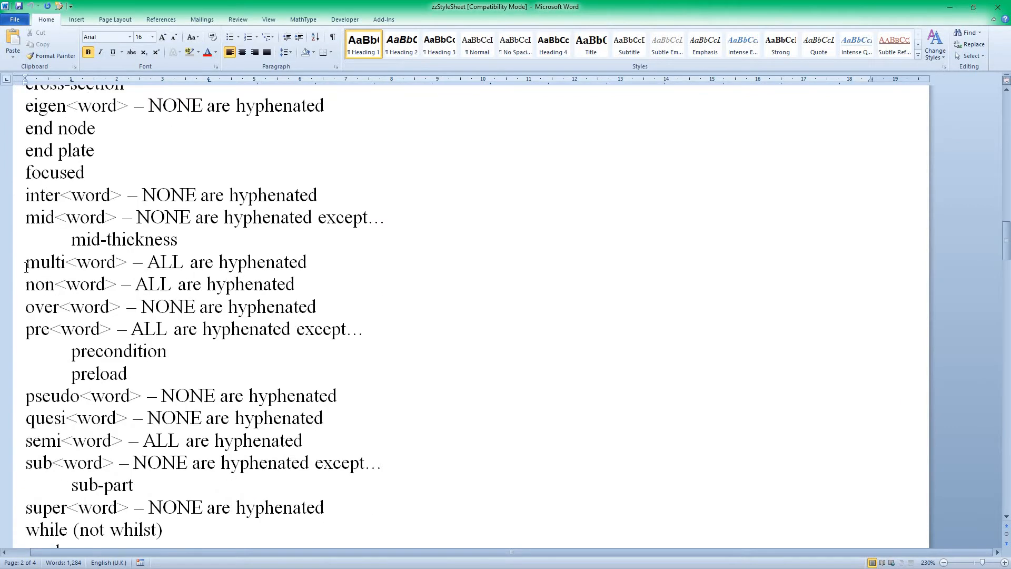
{"action": "scroll", "coordinate": [139, 313], "scroll_direction": "down", "scroll_amount": 6}
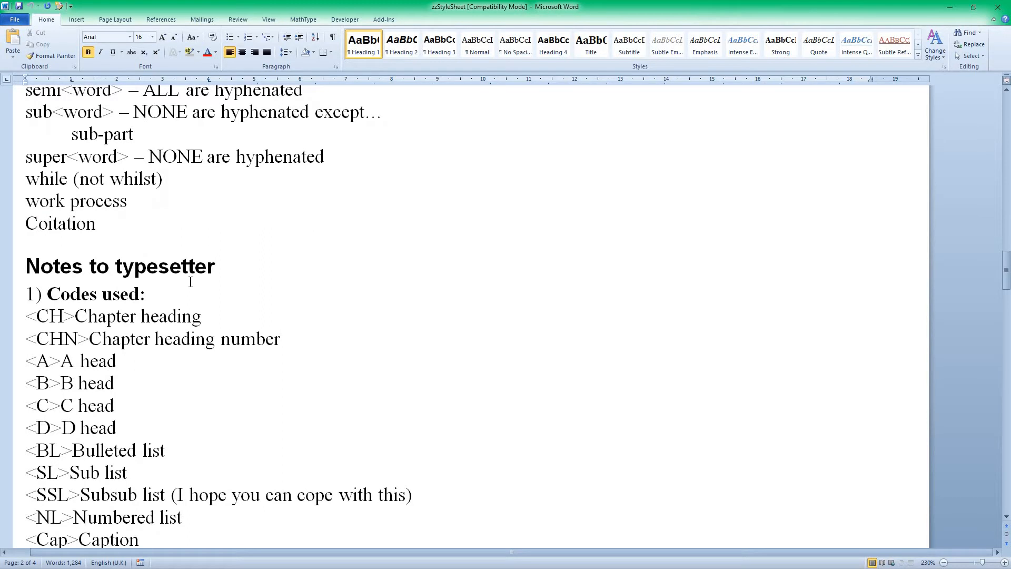
{"action": "scroll", "coordinate": [171, 434], "scroll_direction": "down", "scroll_amount": 1}
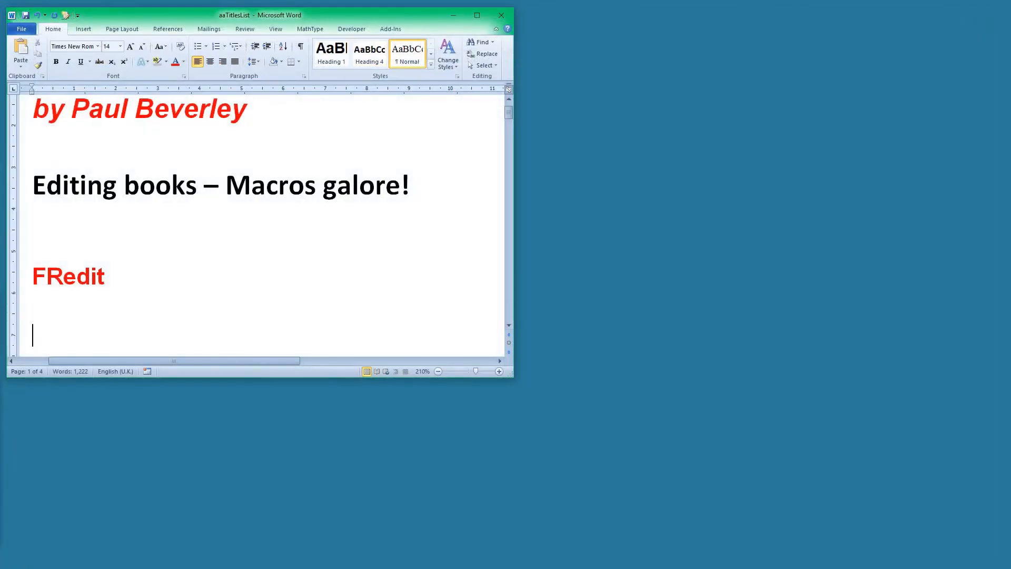
Open the zzFreditList document from the aaaSmith folder and maximize its window.
{"action": "left_click_drag", "start_coordinate": [5, 68], "coordinate": [257, 36]}
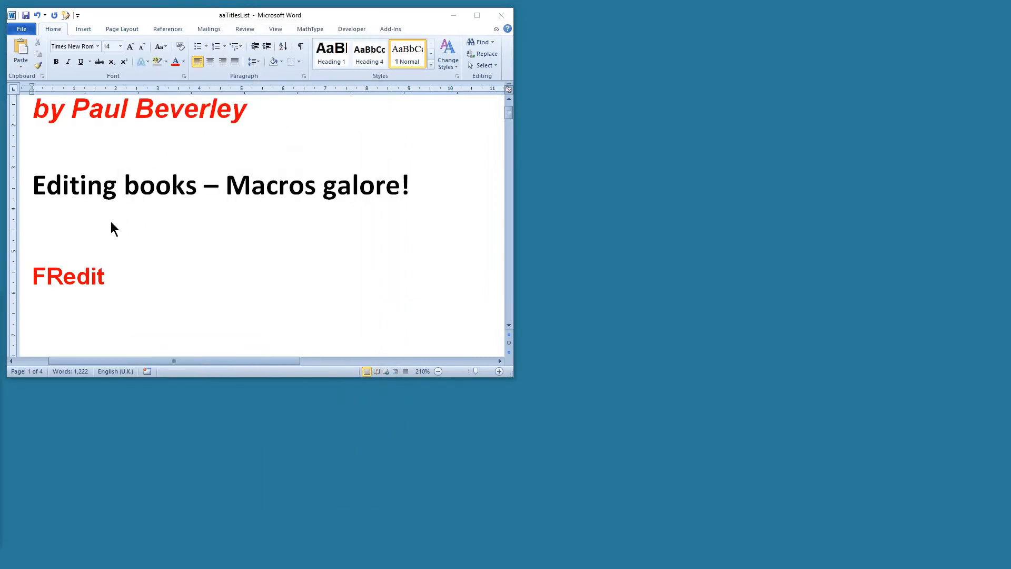
{"action": "key", "text": "ctrl+o"}
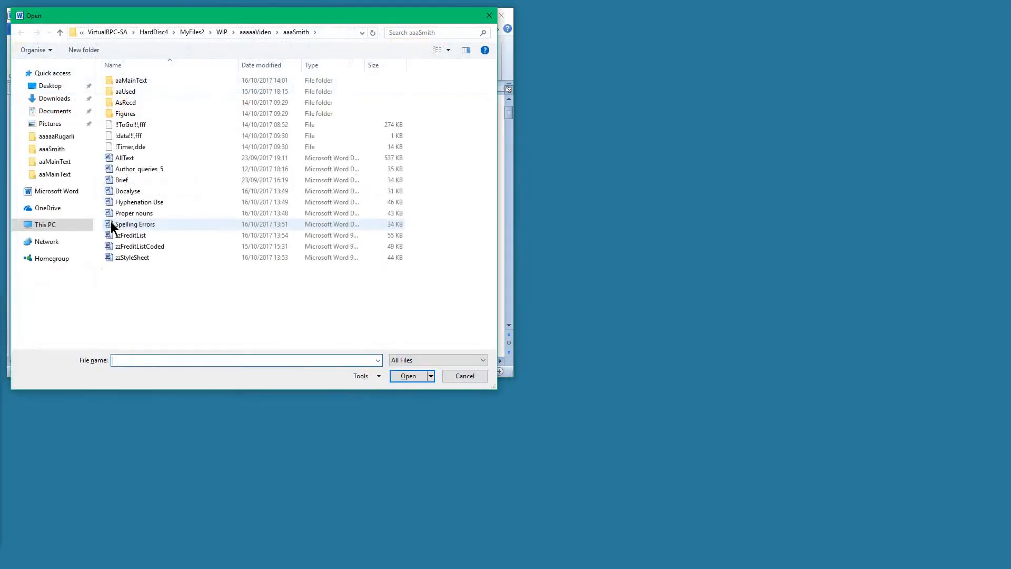
{"action": "double_click", "coordinate": [144, 235]}
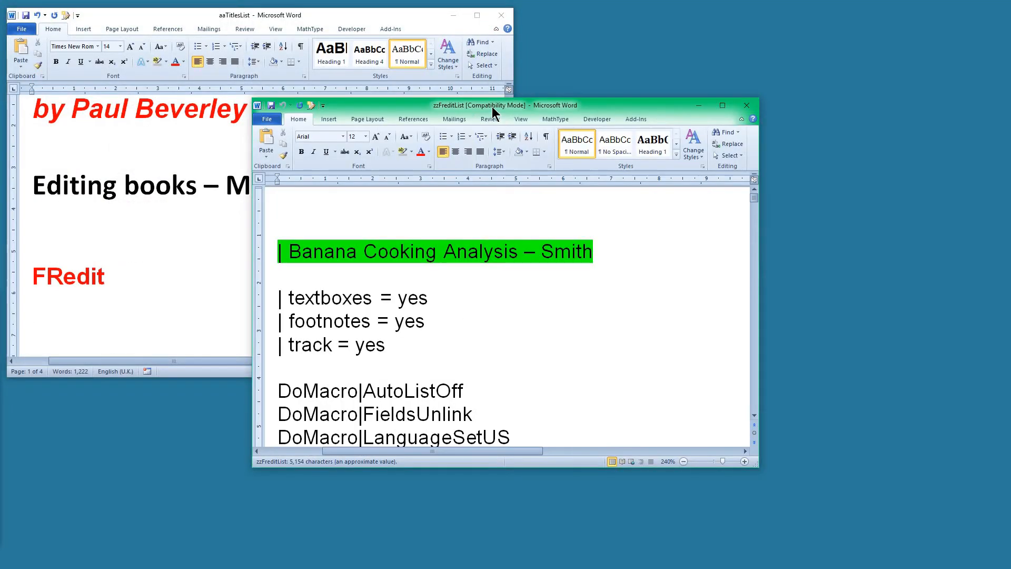
{"action": "double_click", "coordinate": [492, 106]}
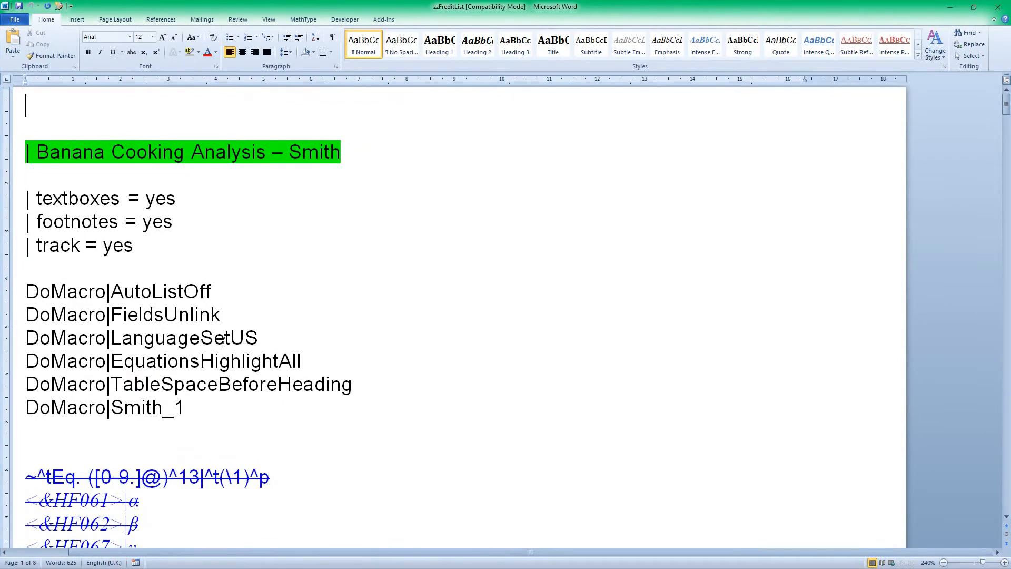
Examine the FRedit list's textboxes, footnotes and track options, its opening DoMacro lines, and the symbol and heading replacements below them.
{"action": "scroll", "coordinate": [222, 339], "scroll_direction": "down", "scroll_amount": 4}
{"action": "scroll", "coordinate": [224, 342], "scroll_direction": "up", "scroll_amount": 4}
{"action": "scroll", "coordinate": [132, 295], "scroll_direction": "down", "scroll_amount": 2}
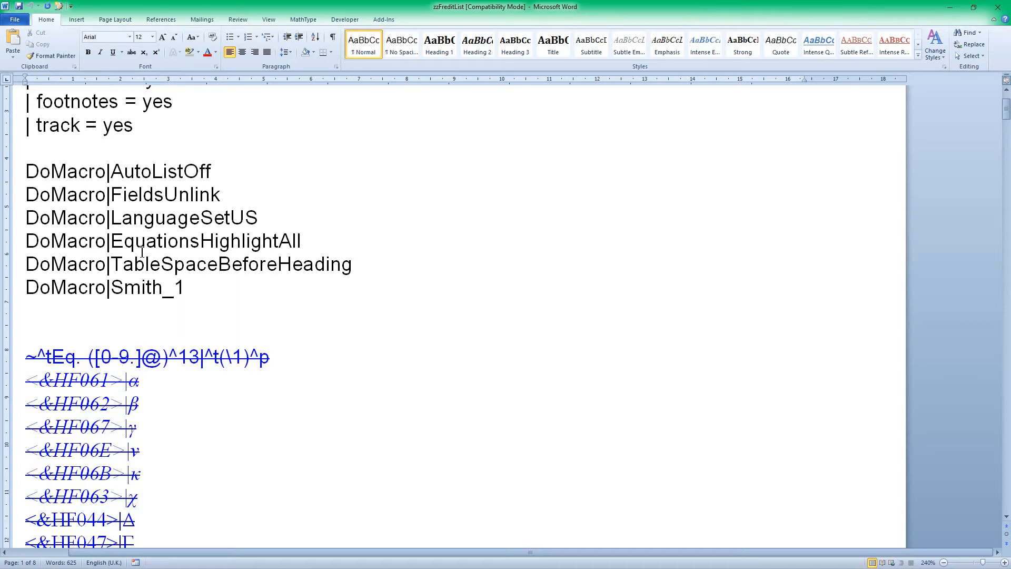
{"action": "scroll", "coordinate": [141, 251], "scroll_direction": "up", "scroll_amount": 1}
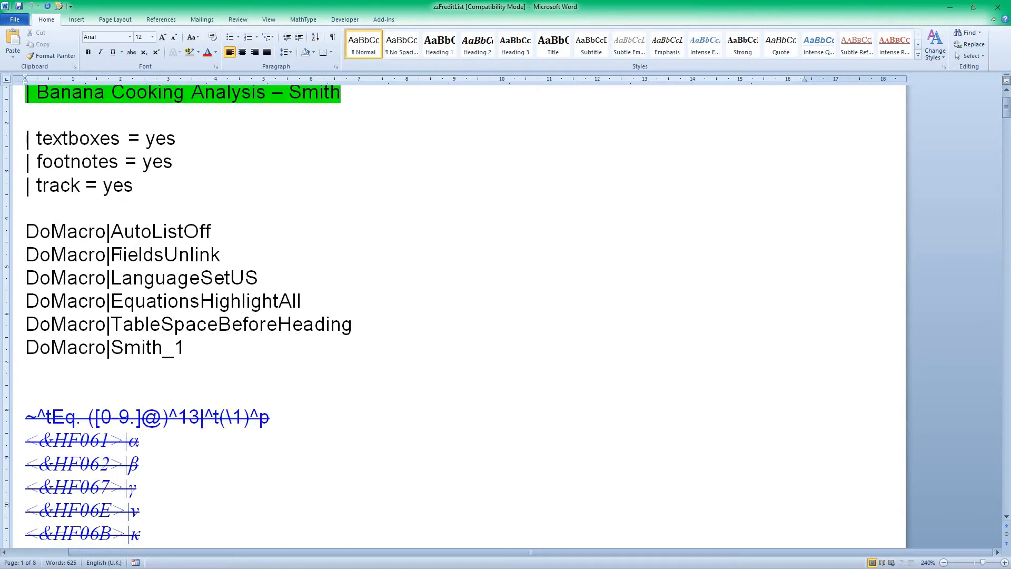
{"action": "scroll", "coordinate": [120, 255], "scroll_direction": "down", "scroll_amount": 1}
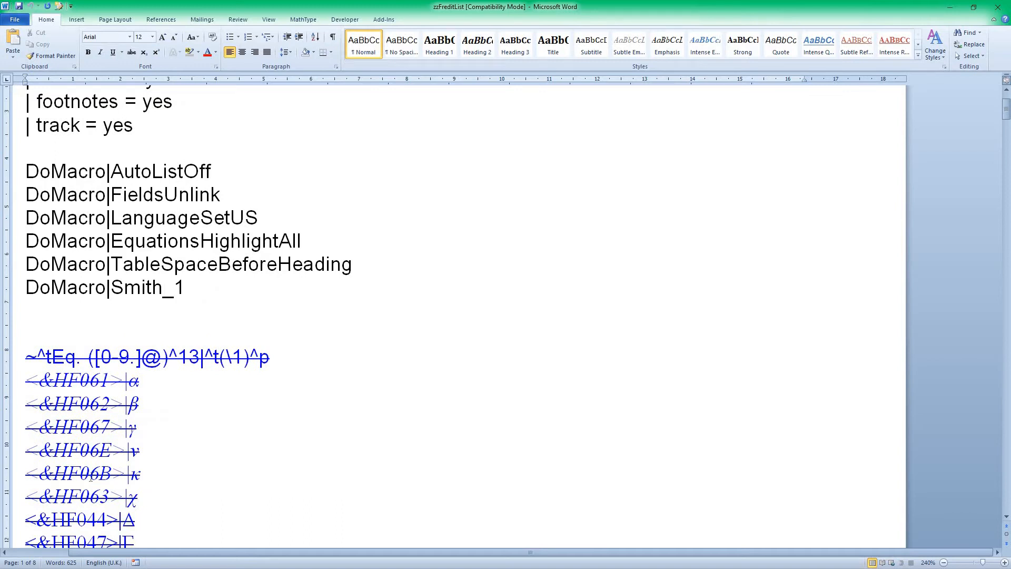
{"action": "scroll", "coordinate": [118, 459], "scroll_direction": "down", "scroll_amount": 10}
{"action": "scroll", "coordinate": [118, 459], "scroll_direction": "down", "scroll_amount": 6}
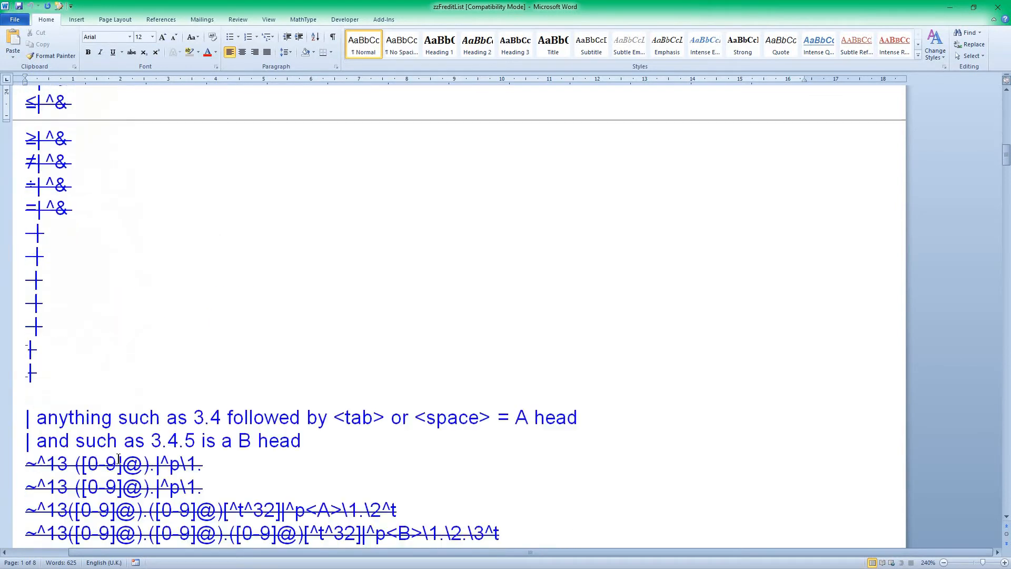
{"action": "scroll", "coordinate": [117, 456], "scroll_direction": "up", "scroll_amount": 17}
{"action": "scroll", "coordinate": [117, 453], "scroll_direction": "up", "scroll_amount": 1}
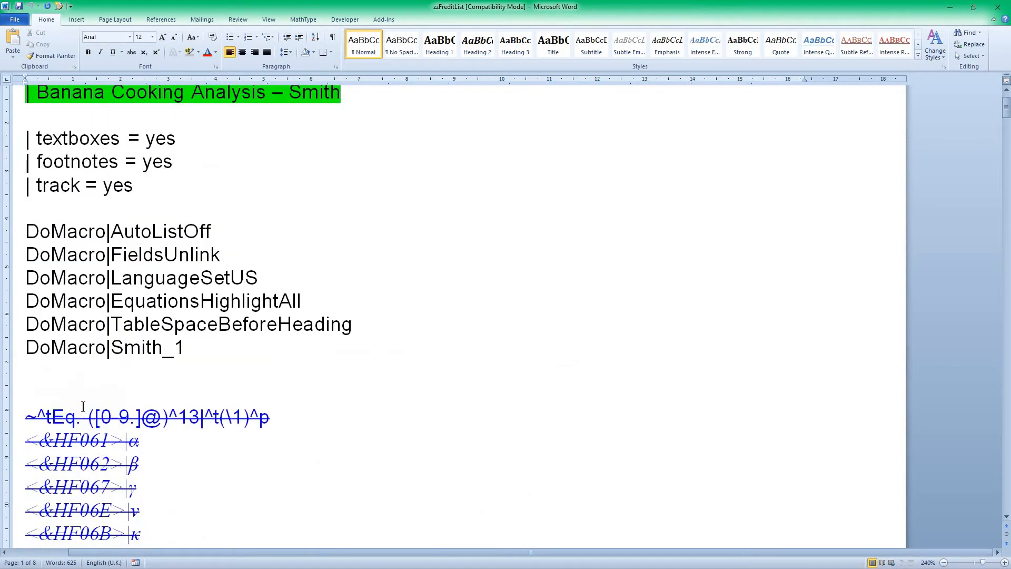
Jump through successive DoMacro occurrences in the FRedit list, starting from the TableSpaceBeforeHeading line.
{"action": "left_click", "coordinate": [63, 323]}
{"action": "key", "text": "alt+Down"}
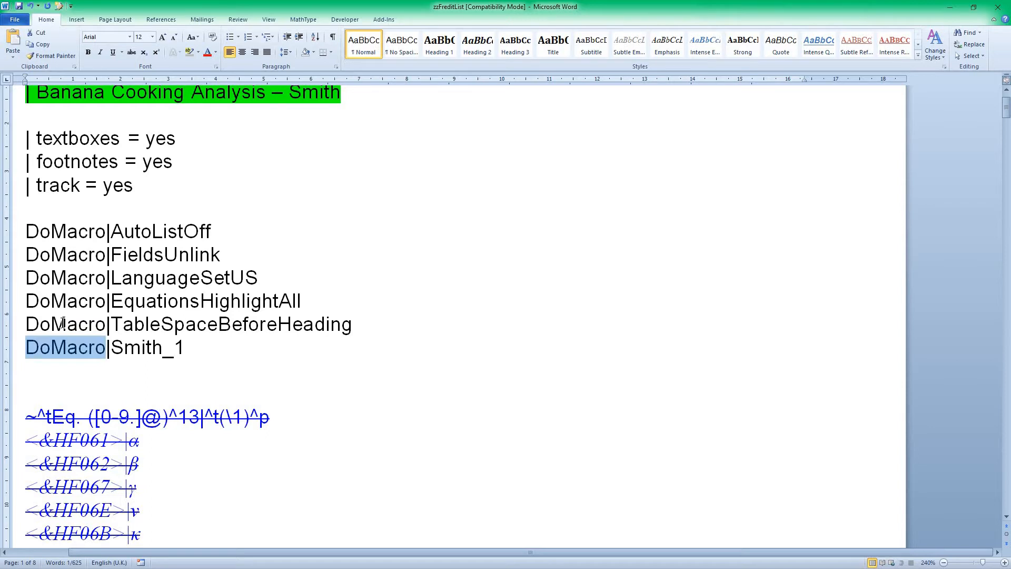
{"action": "key", "text": "alt+Down"}
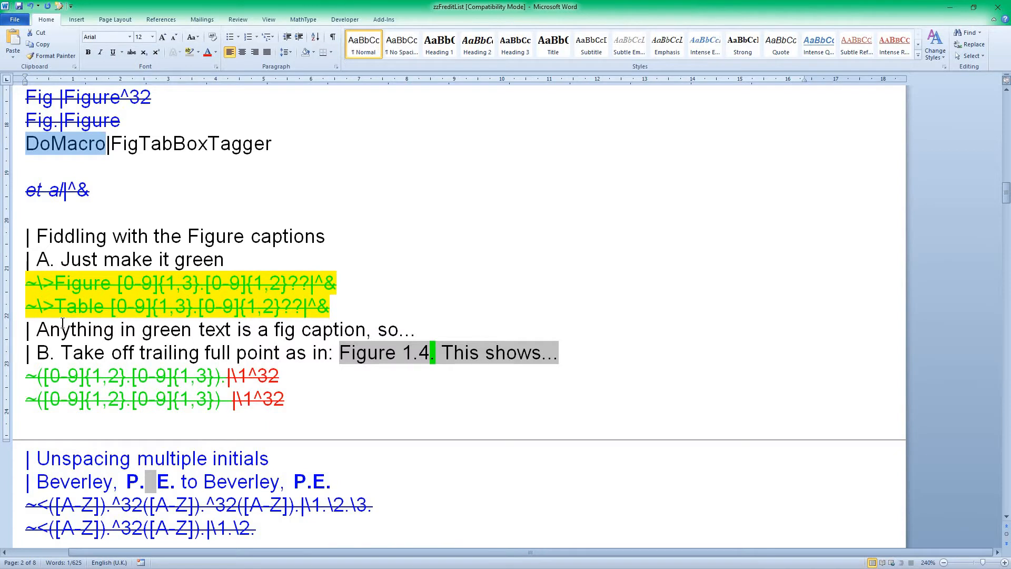
{"action": "key", "text": "alt+Down"}
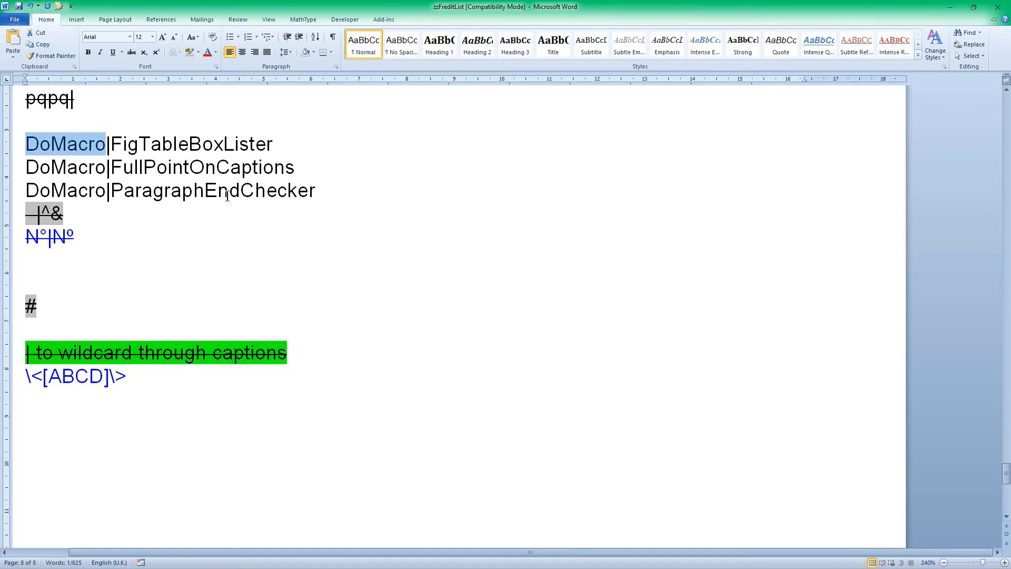
Return to the start of the list and examine the LanguageSetUS, Smith_1 and FigTabBoxTagger macro lines, placing the cursor in each.
{"action": "key", "text": "ctrl+Home"}
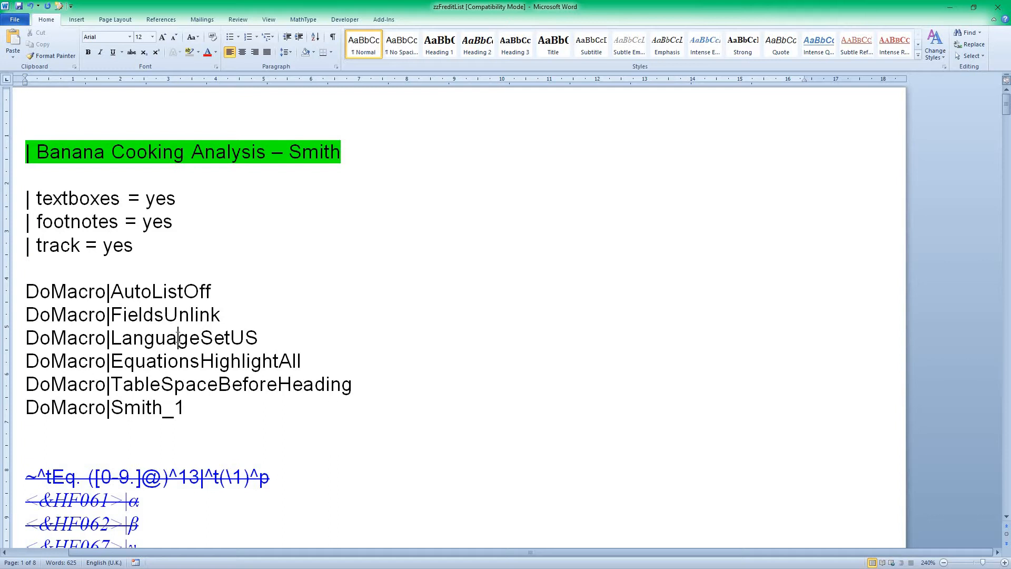
{"action": "left_click", "coordinate": [179, 337]}
{"action": "left_click", "coordinate": [138, 409]}
{"action": "scroll", "coordinate": [192, 401], "scroll_direction": "down", "scroll_amount": 15}
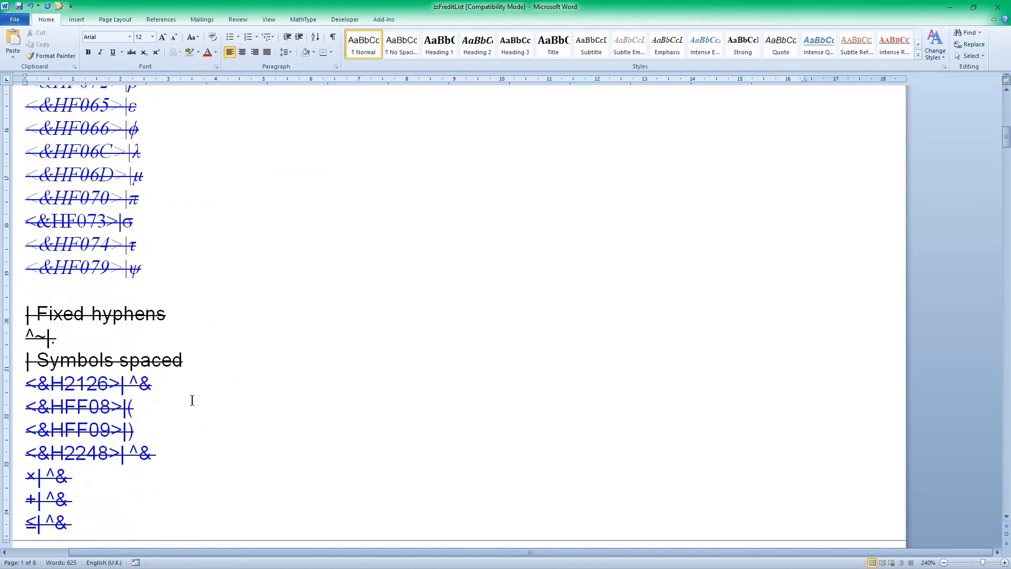
{"action": "scroll", "coordinate": [192, 400], "scroll_direction": "down", "scroll_amount": 15}
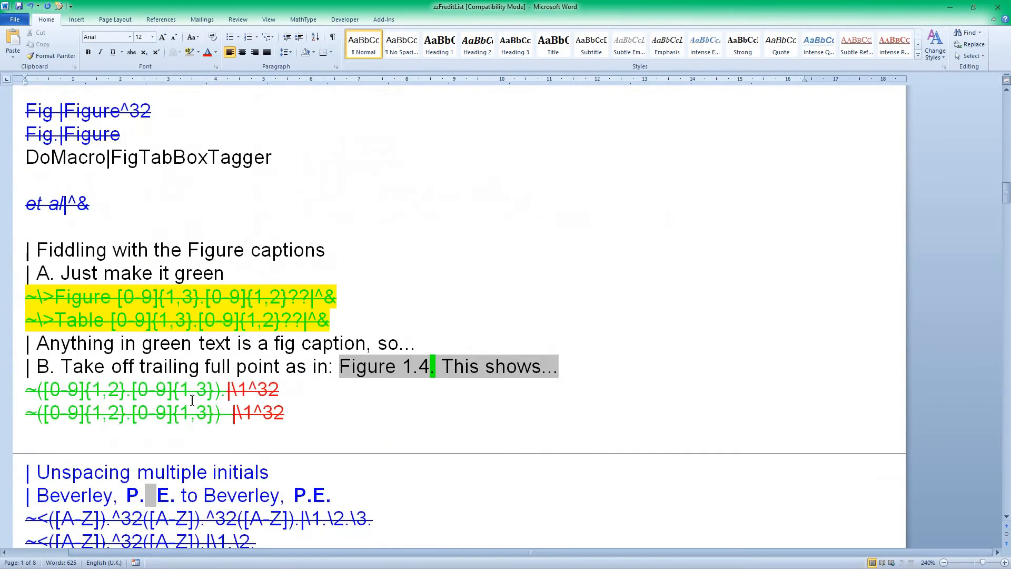
{"action": "scroll", "coordinate": [192, 400], "scroll_direction": "up", "scroll_amount": 4}
{"action": "left_click", "coordinate": [139, 399]}
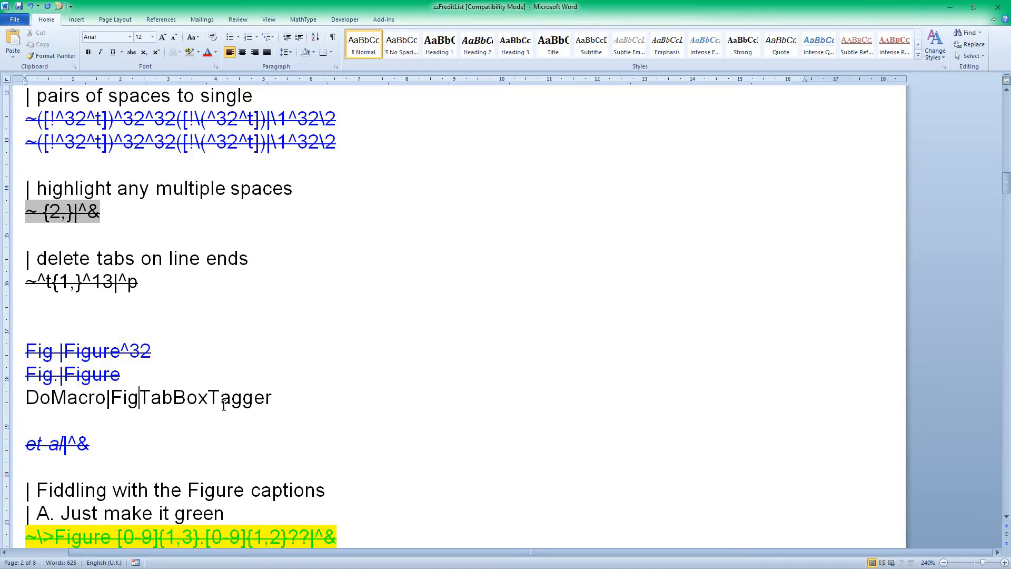
Review the list's figure caption replacements and the rules for using thin spaces before units.
{"action": "scroll", "coordinate": [205, 409], "scroll_direction": "down", "scroll_amount": 1}
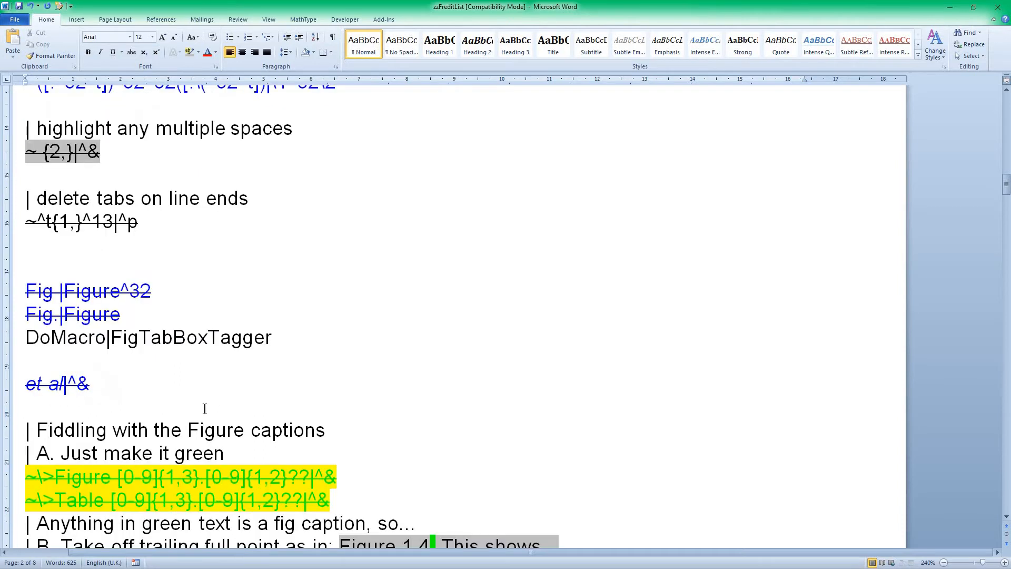
{"action": "scroll", "coordinate": [205, 409], "scroll_direction": "down", "scroll_amount": 15}
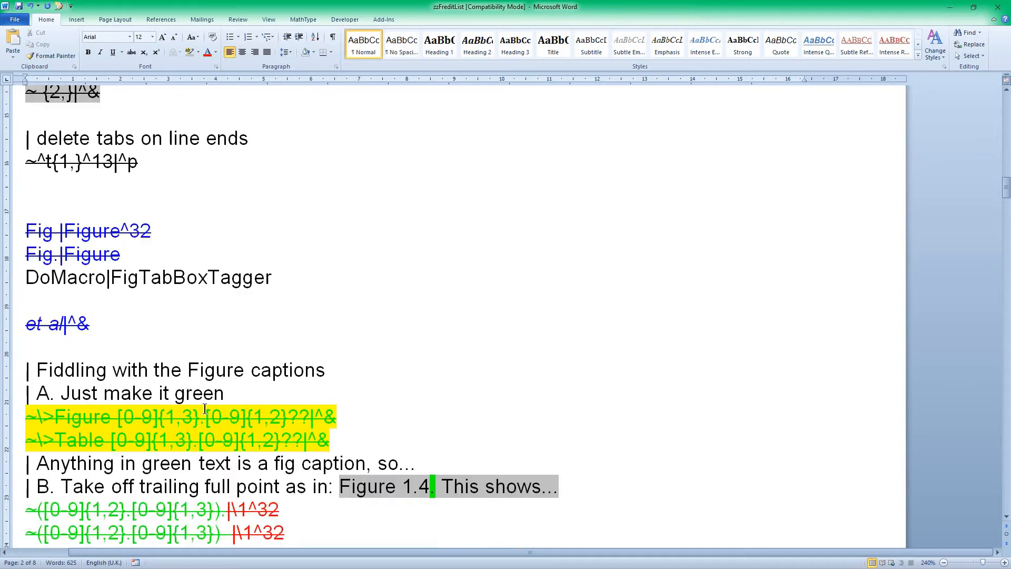
{"action": "scroll", "coordinate": [206, 411], "scroll_direction": "down", "scroll_amount": 6}
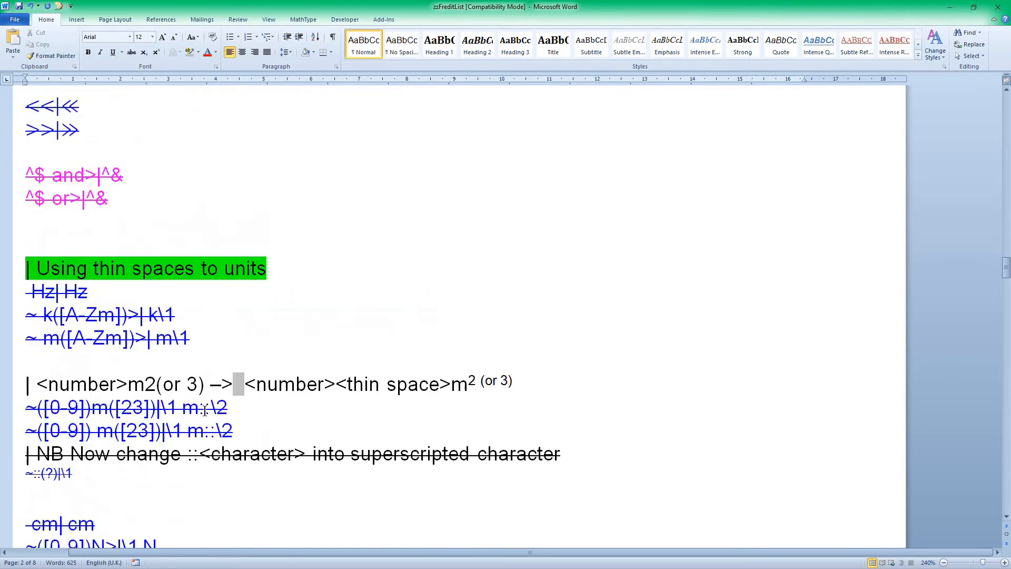
{"action": "key", "text": "alt"}
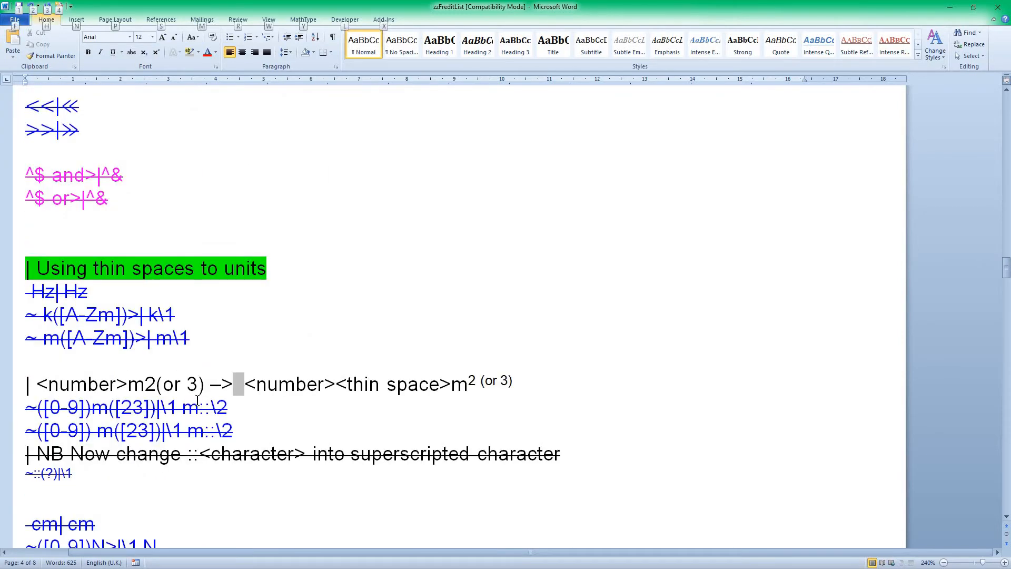
Review the rest of the FRedit list, from the unit replacements through the US docs and spelling sections to the closing DoMacro lines.
{"action": "scroll", "coordinate": [202, 403], "scroll_direction": "down", "scroll_amount": 2}
{"action": "scroll", "coordinate": [132, 221], "scroll_direction": "down", "scroll_amount": 4}
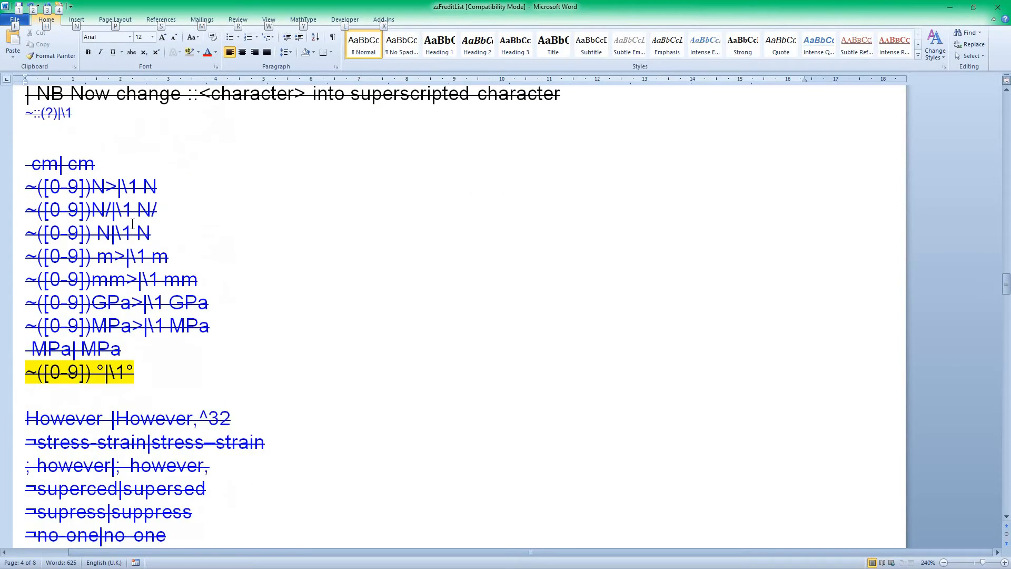
{"action": "scroll", "coordinate": [125, 219], "scroll_direction": "down", "scroll_amount": 4}
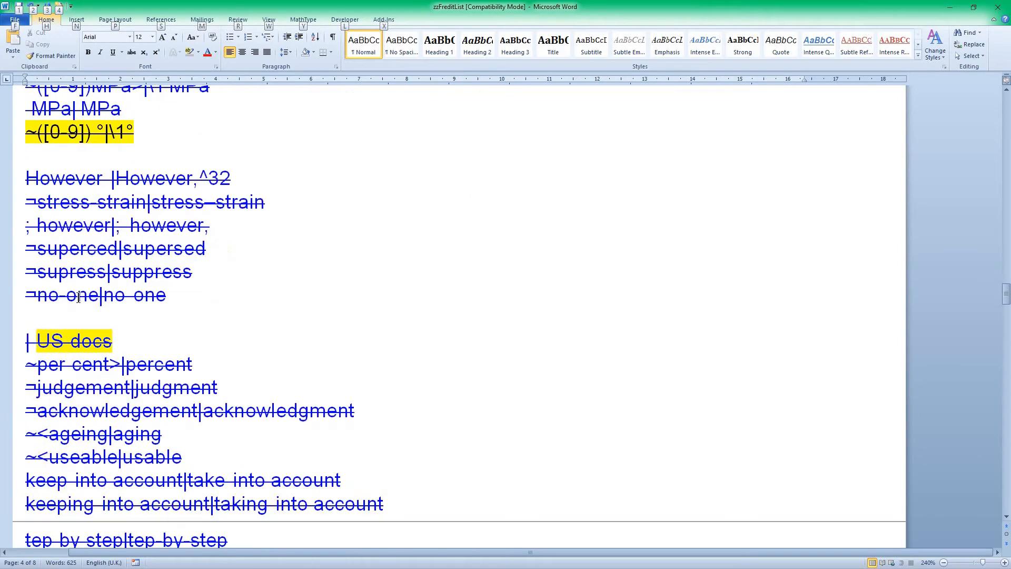
{"action": "scroll", "coordinate": [158, 289], "scroll_direction": "down", "scroll_amount": 3}
{"action": "scroll", "coordinate": [188, 288], "scroll_direction": "down", "scroll_amount": 1}
{"action": "scroll", "coordinate": [188, 288], "scroll_direction": "down", "scroll_amount": 5}
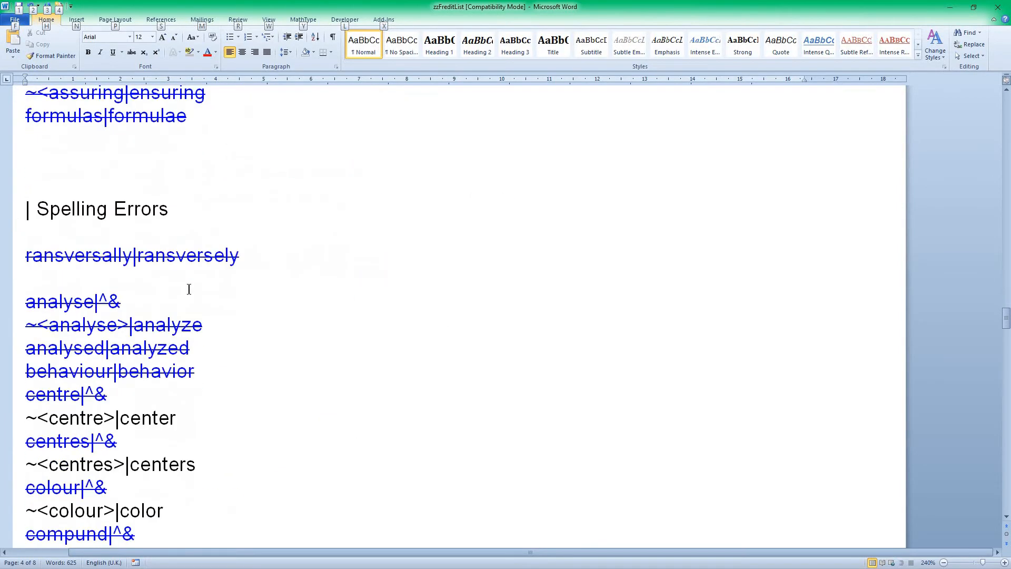
{"action": "scroll", "coordinate": [189, 288], "scroll_direction": "down", "scroll_amount": 15}
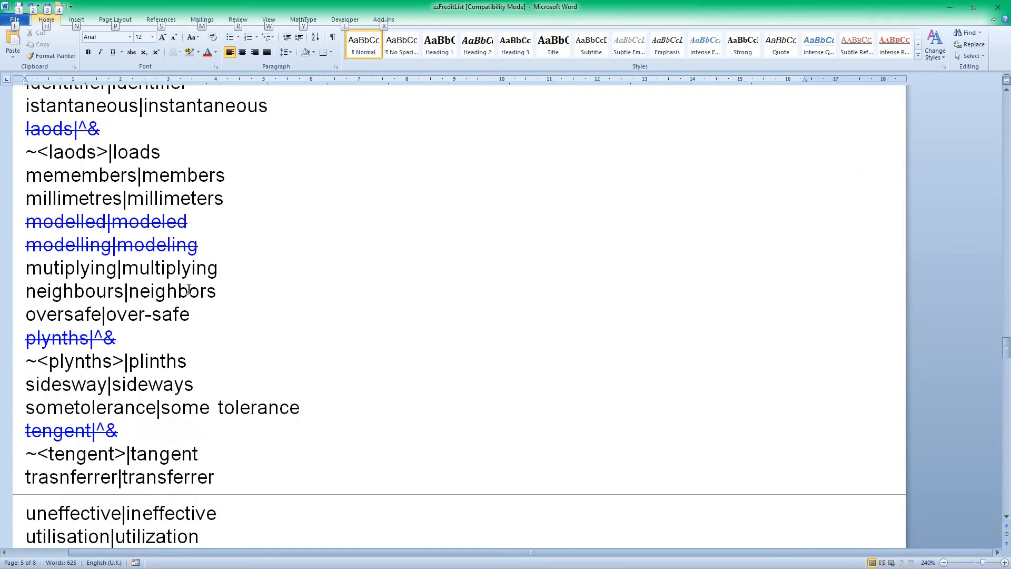
{"action": "scroll", "coordinate": [189, 288], "scroll_direction": "down", "scroll_amount": 3}
{"action": "scroll", "coordinate": [189, 289], "scroll_direction": "down", "scroll_amount": 12}
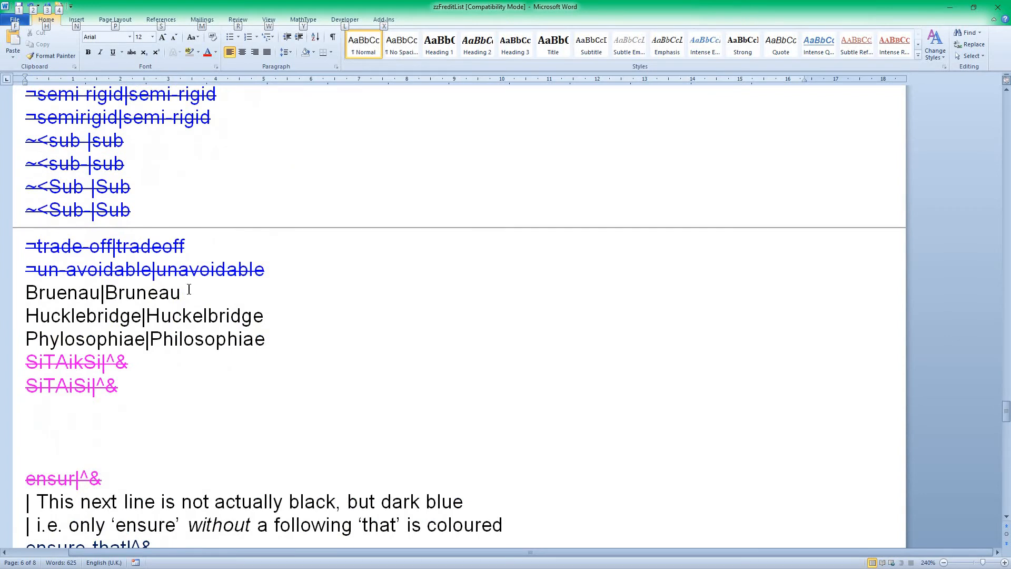
{"action": "scroll", "coordinate": [189, 288], "scroll_direction": "down", "scroll_amount": 7}
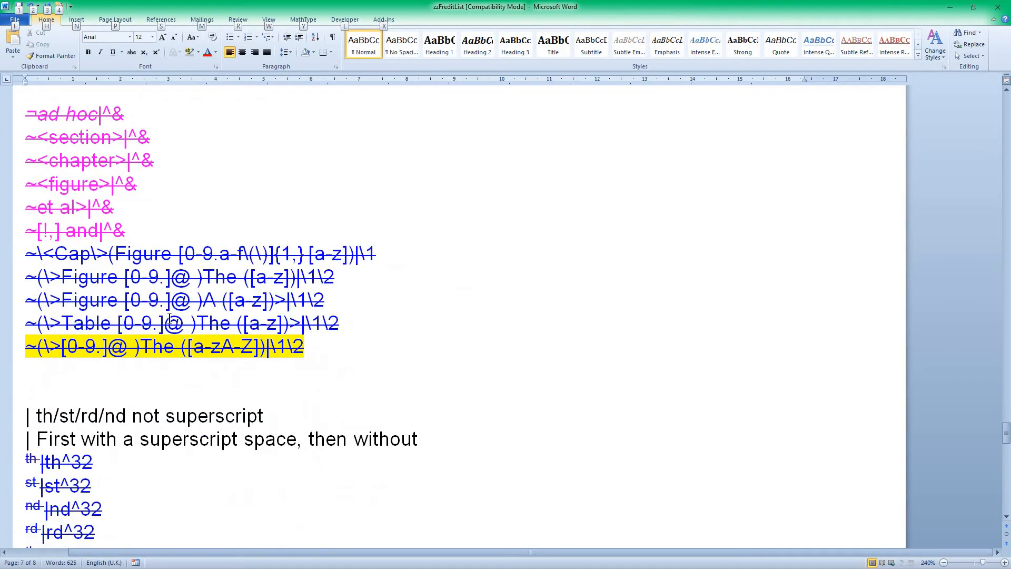
{"action": "scroll", "coordinate": [169, 305], "scroll_direction": "down", "scroll_amount": 3}
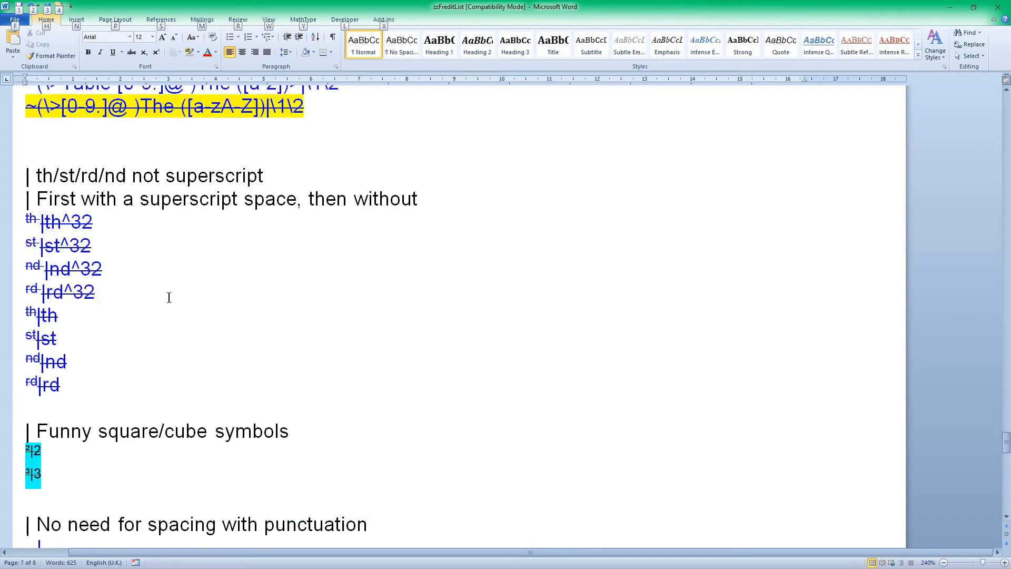
{"action": "scroll", "coordinate": [169, 297], "scroll_direction": "down", "scroll_amount": 8}
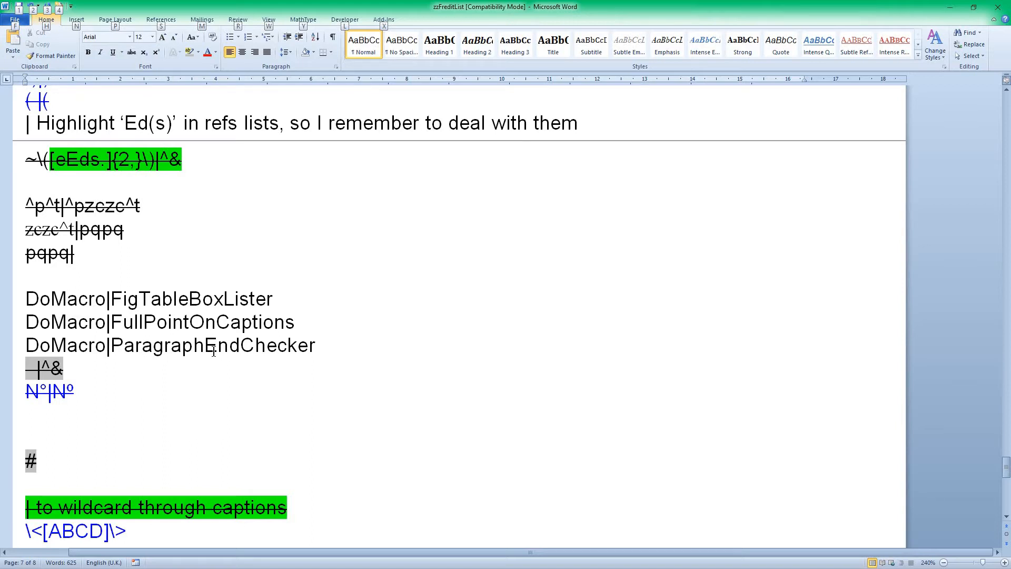
Close the zzFReditList document without saving its changes and place the cursor at the FRedit heading in the titles list.
{"action": "left_click", "coordinate": [999, 9]}
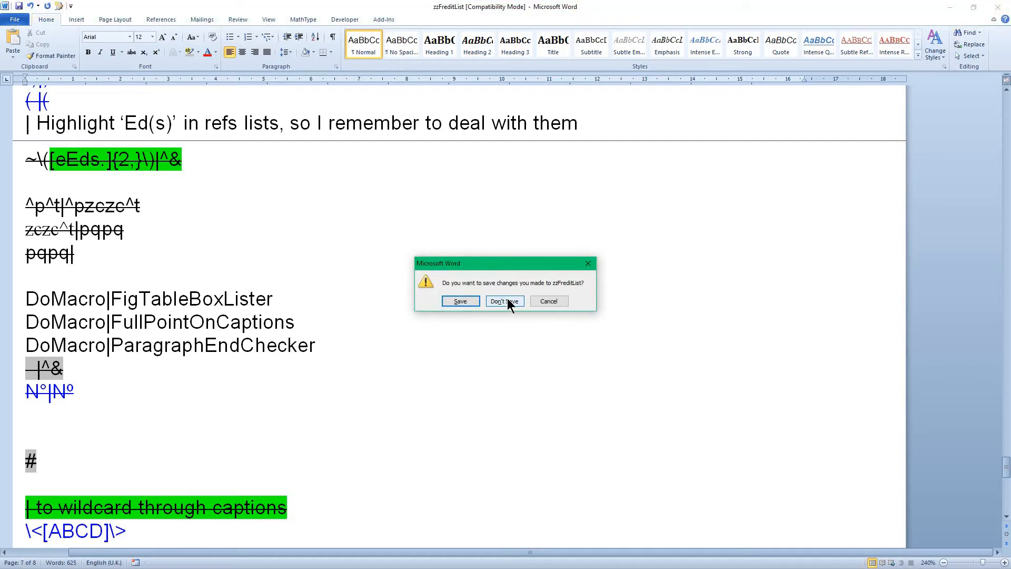
{"action": "left_click", "coordinate": [504, 301]}
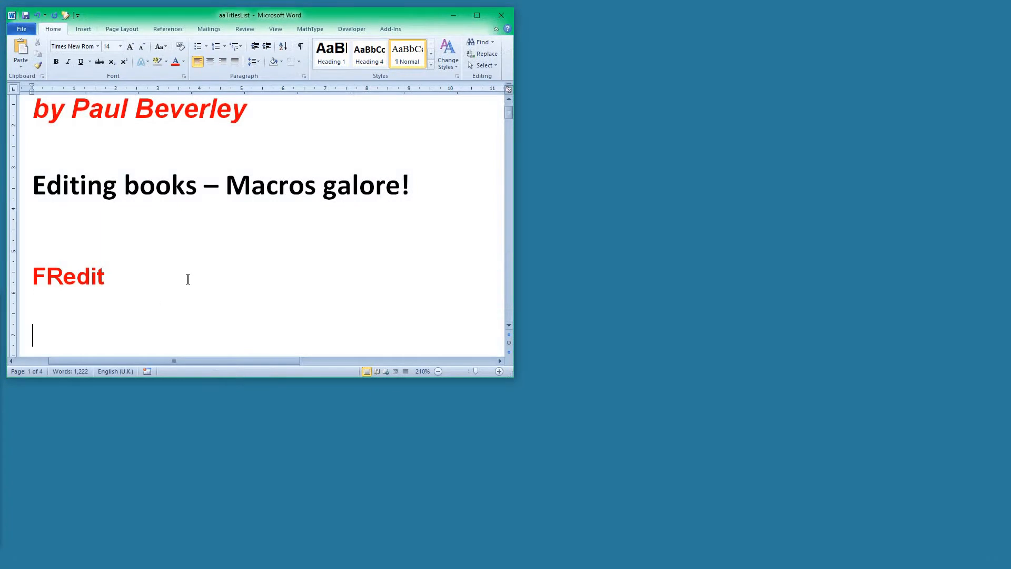
{"action": "left_click", "coordinate": [188, 279]}
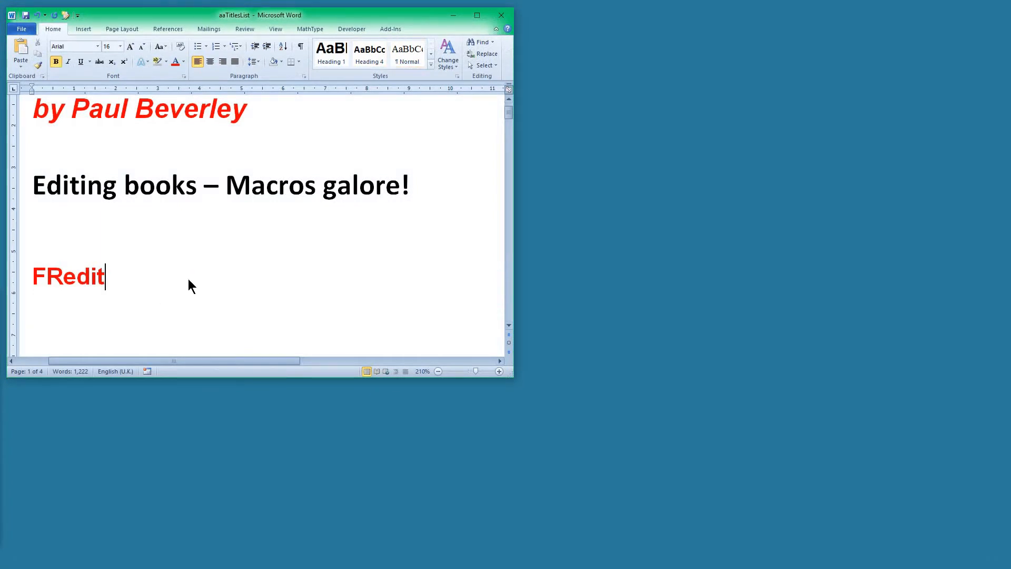
Open the Ch05 document from the aaMainText folder and maximize its window.
{"action": "key", "text": "ctrl+o"}
{"action": "double_click", "coordinate": [125, 81]}
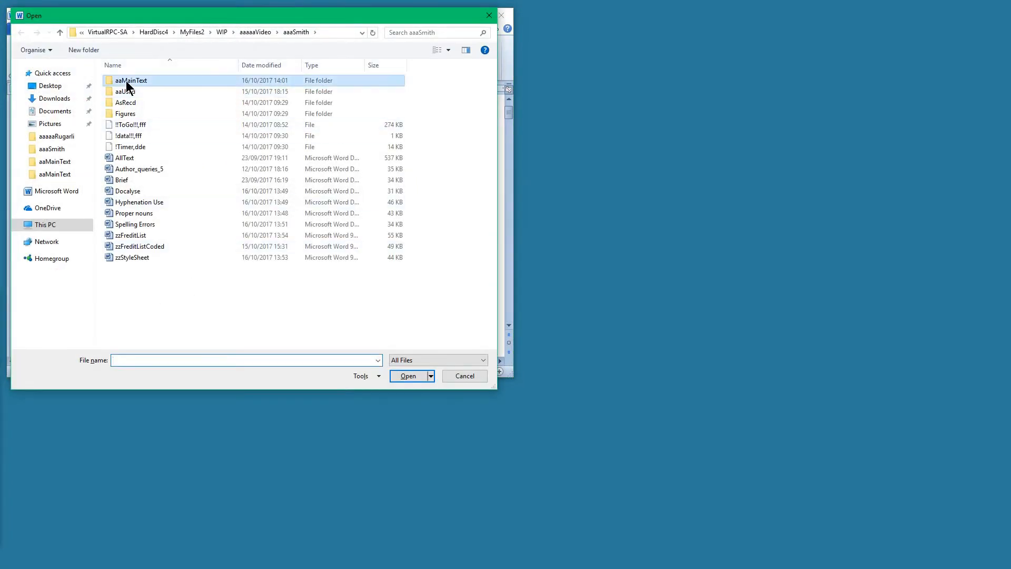
{"action": "double_click", "coordinate": [136, 202]}
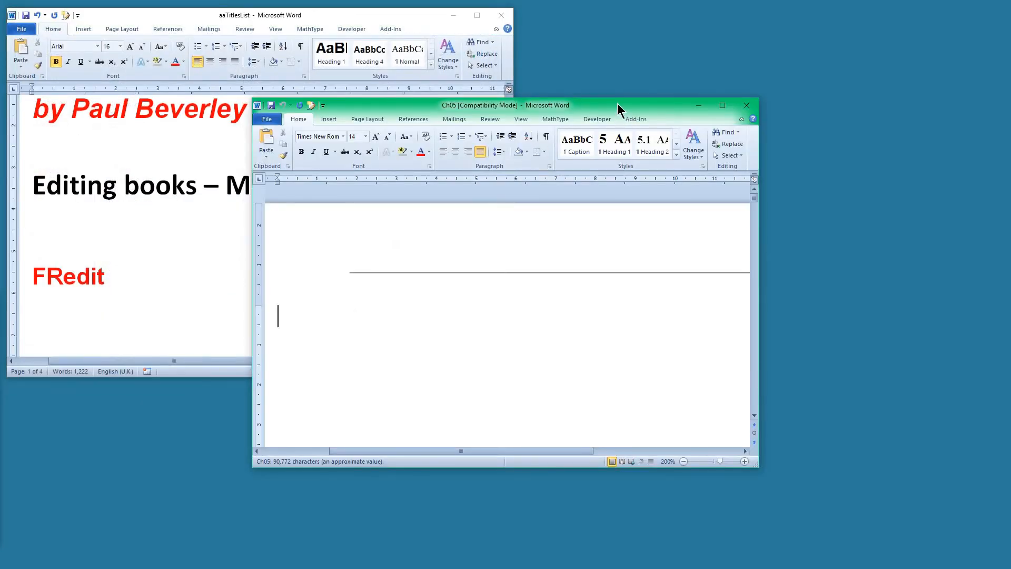
{"action": "double_click", "coordinate": [618, 103]}
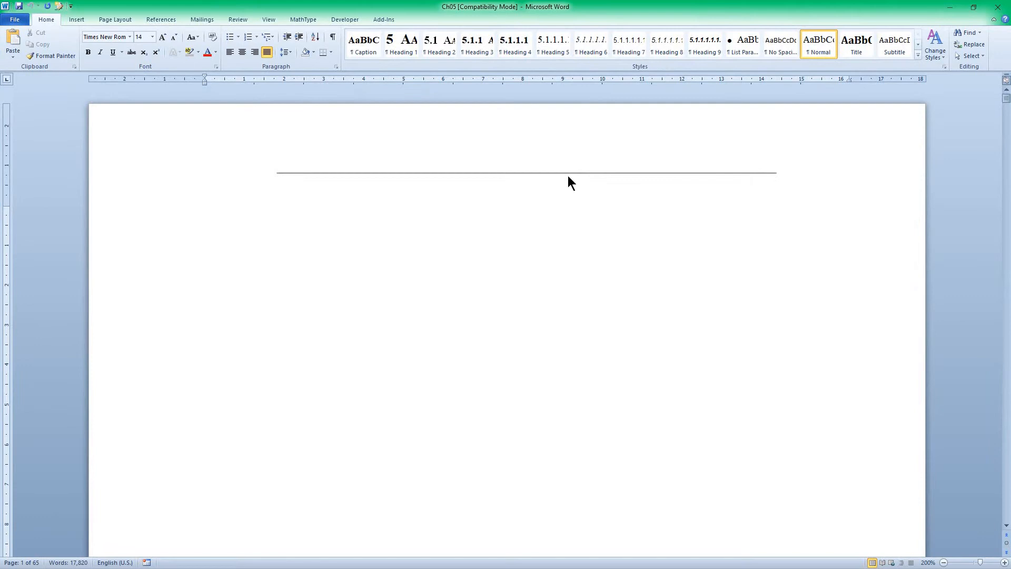
Examine the unedited Ch05 chapter's headings, figure captions, bulleted list, inline maths and displayed equation on its opening pages.
{"action": "left_click", "coordinate": [1005, 434]}
{"action": "left_click", "coordinate": [1005, 434]}
{"action": "left_click", "coordinate": [1006, 433]}
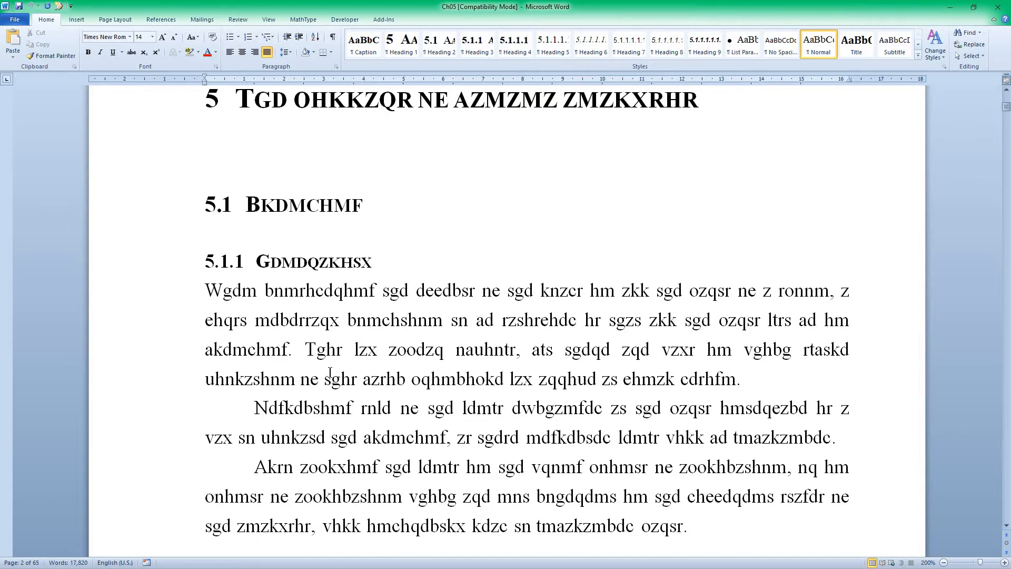
{"action": "scroll", "coordinate": [330, 372], "scroll_direction": "down", "scroll_amount": 3}
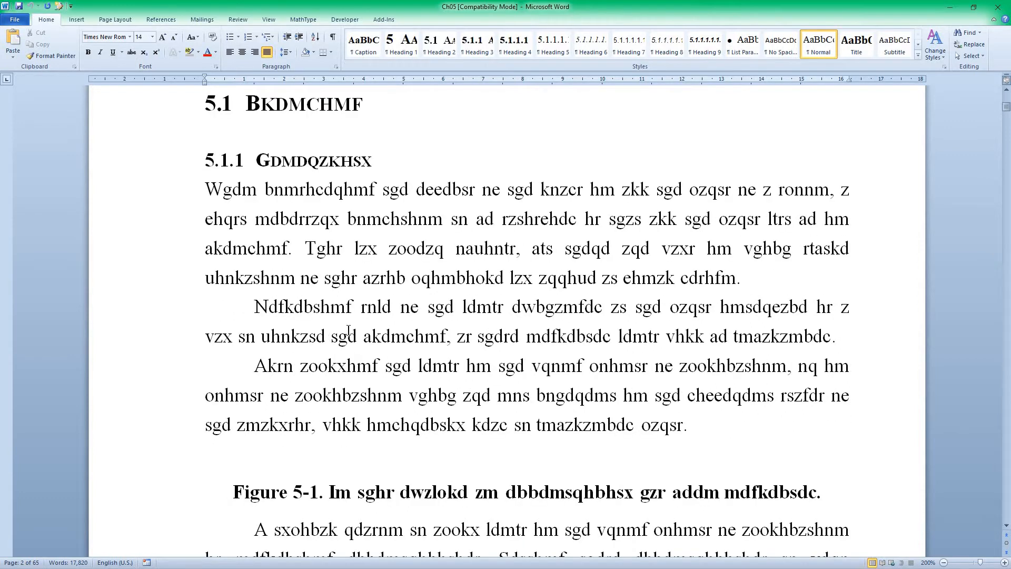
{"action": "scroll", "coordinate": [349, 328], "scroll_direction": "down", "scroll_amount": 15}
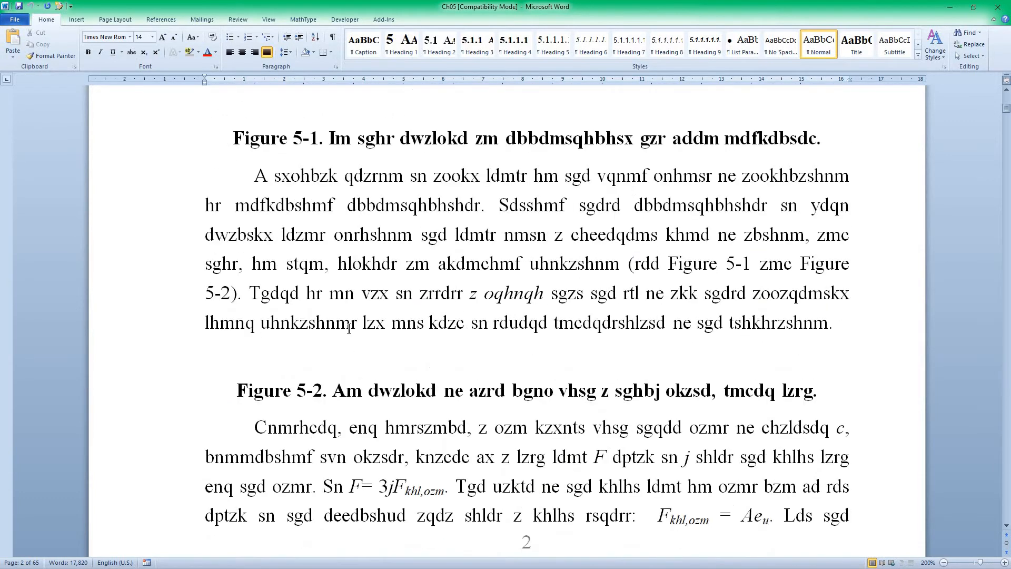
{"action": "scroll", "coordinate": [350, 329], "scroll_direction": "down", "scroll_amount": 12}
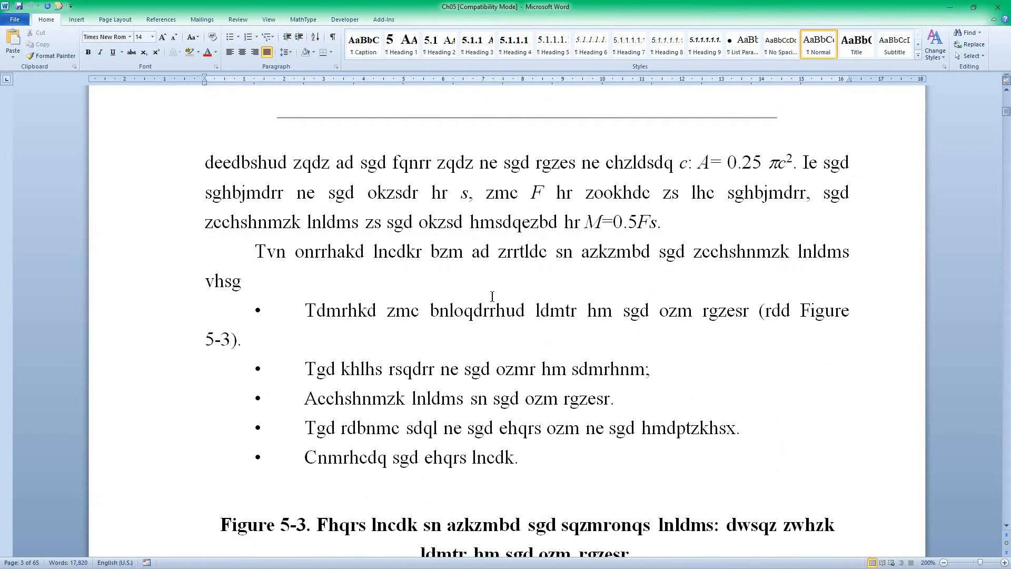
{"action": "left_click", "coordinate": [743, 161]}
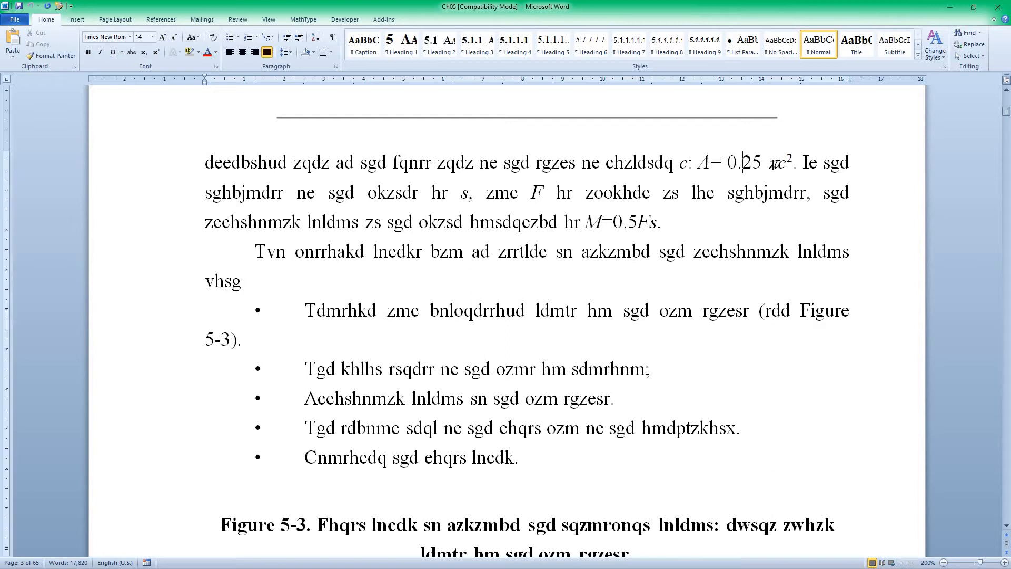
{"action": "scroll", "coordinate": [617, 339], "scroll_direction": "down", "scroll_amount": 6}
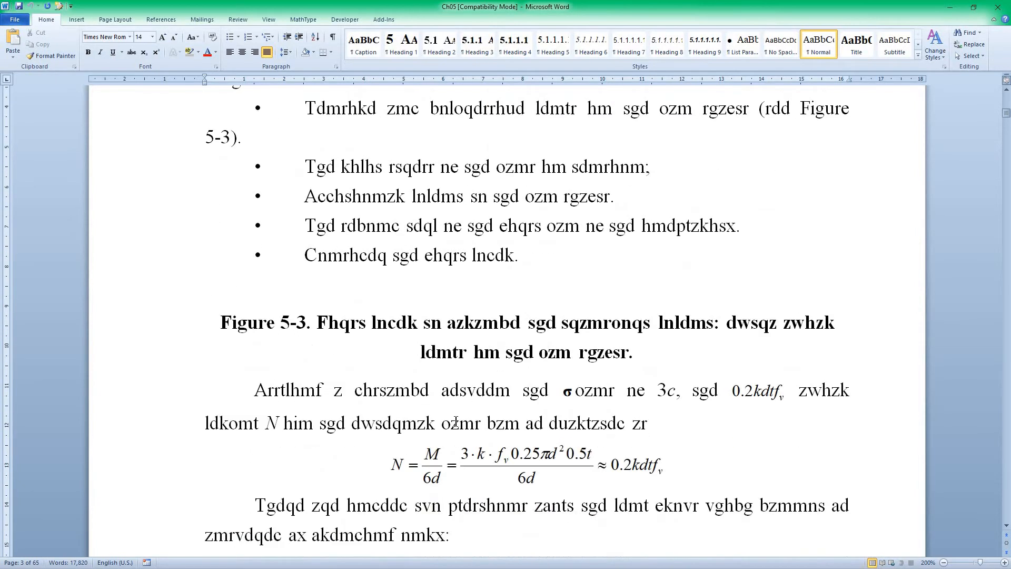
{"action": "scroll", "coordinate": [429, 415], "scroll_direction": "down", "scroll_amount": 2}
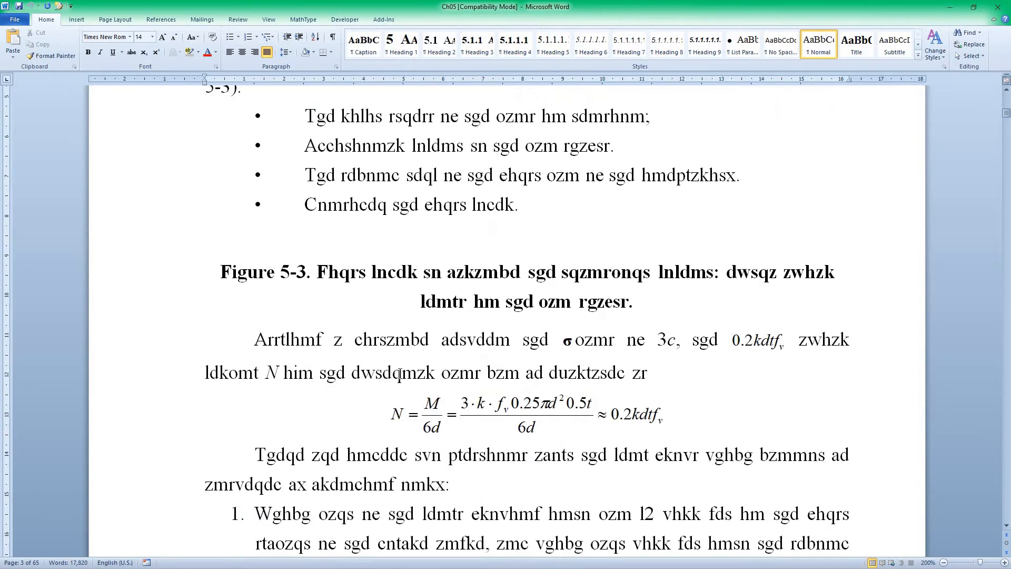
{"action": "scroll", "coordinate": [465, 396], "scroll_direction": "up", "scroll_amount": 12}
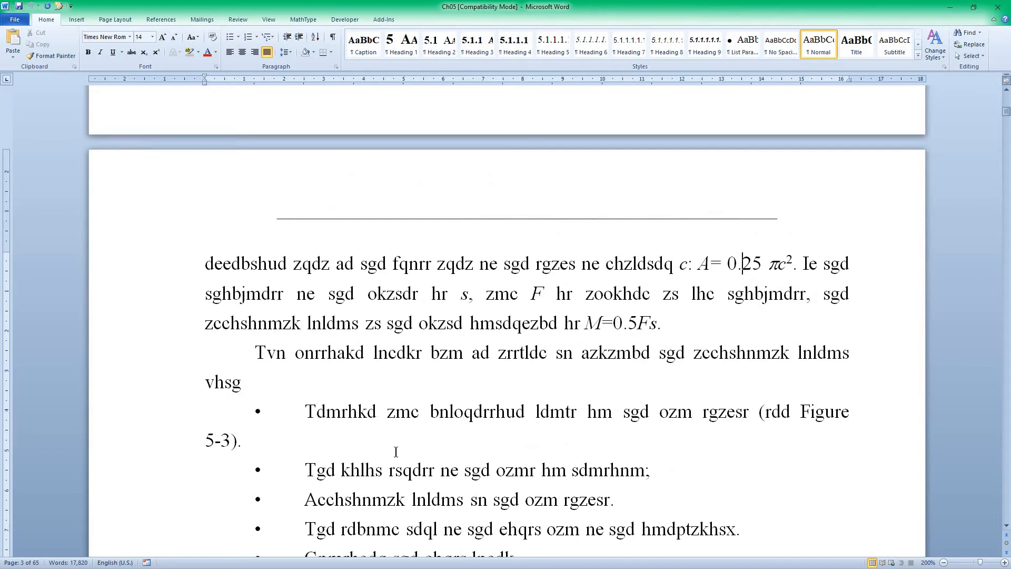
{"action": "scroll", "coordinate": [396, 452], "scroll_direction": "up", "scroll_amount": 8}
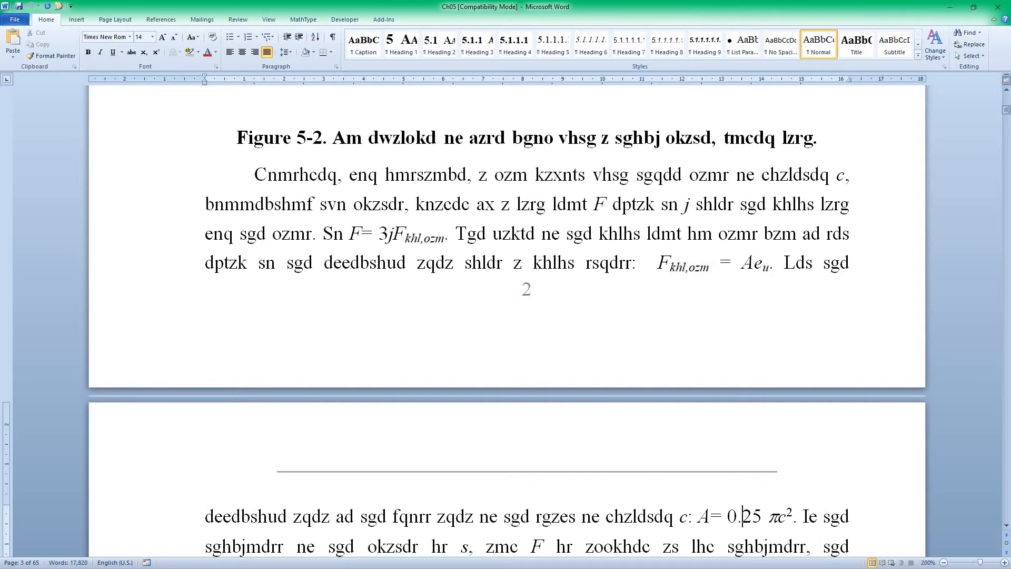
Try to run the FRedit macro on the Ch05 chapter.
{"action": "left_click", "coordinate": [376, 247]}
{"action": "key", "text": "ctrl+alt+q"}
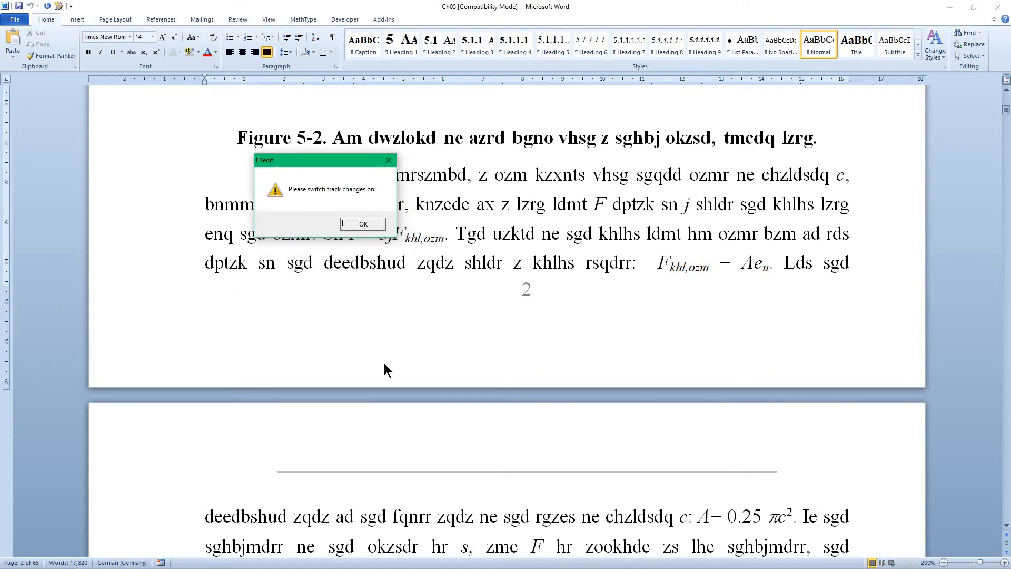
{"action": "left_click", "coordinate": [372, 225]}
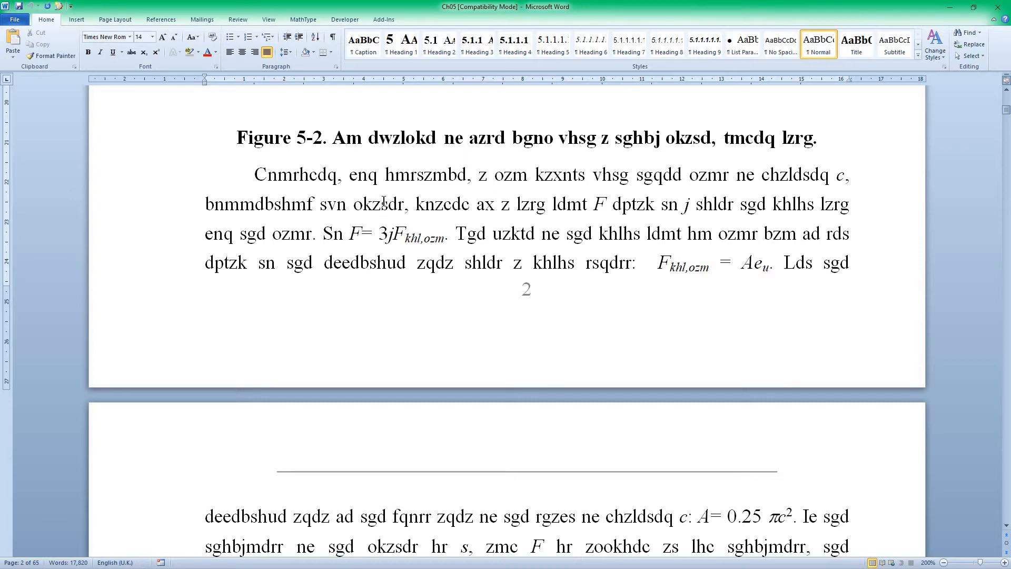
Save the chapter as Ch05_PB_01 with the SaveAsWithIndex macro, and save it again as the next numbered version, Ch05_PB_02.
{"action": "key", "text": "ctrl+shift+s"}
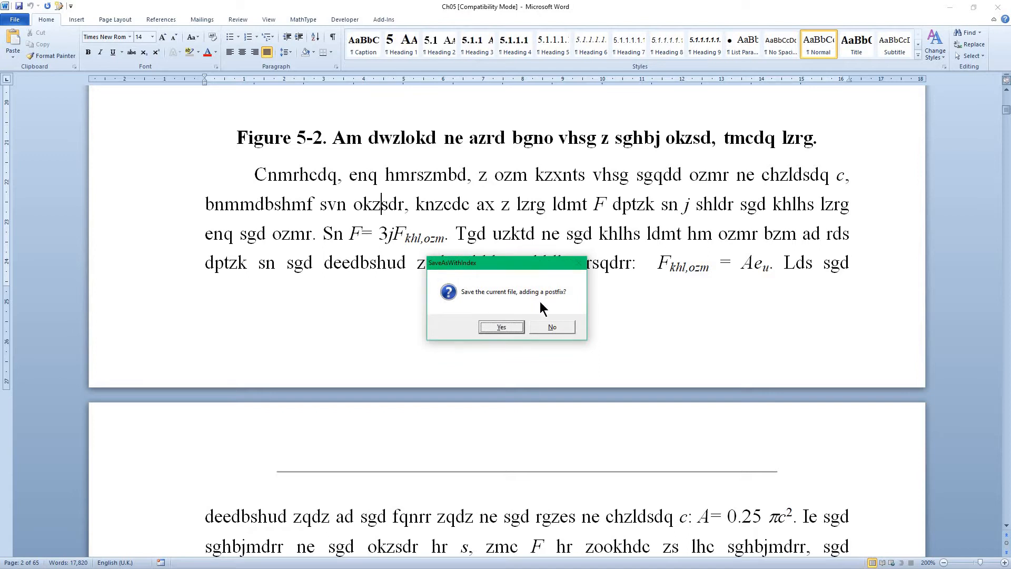
{"action": "left_click", "coordinate": [507, 329]}
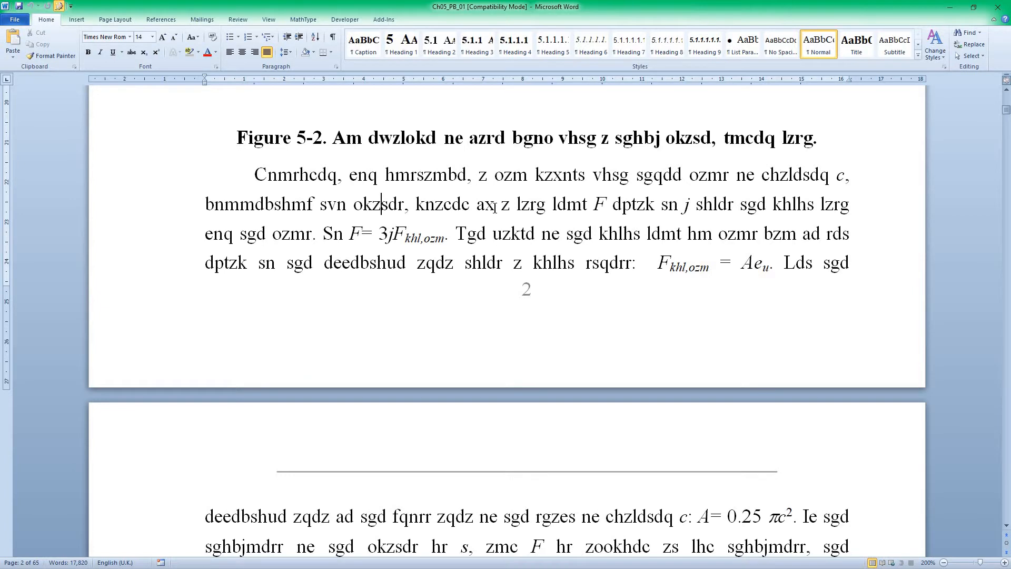
{"action": "key", "text": "ctrl+shift+s"}
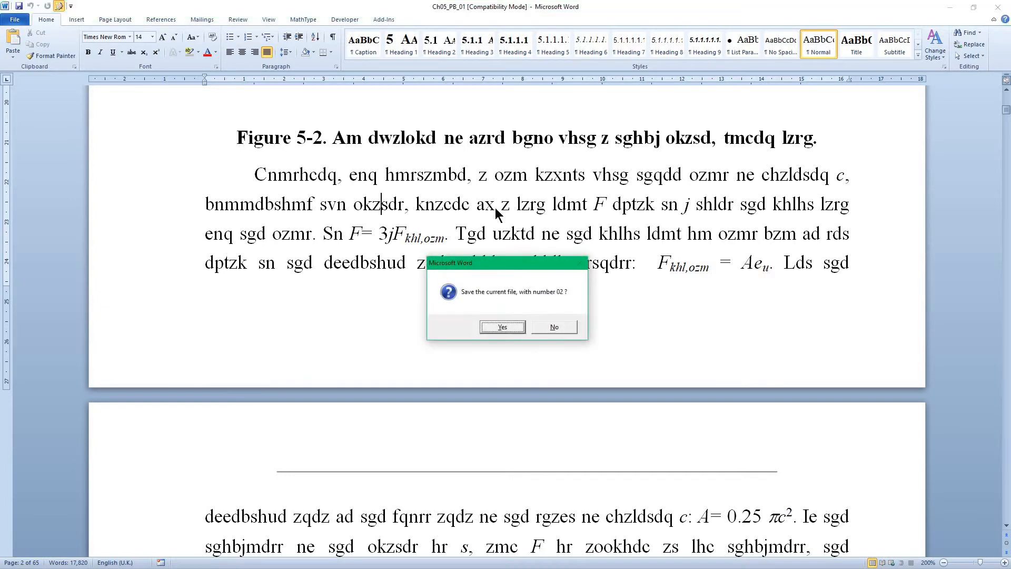
{"action": "key", "text": "Return"}
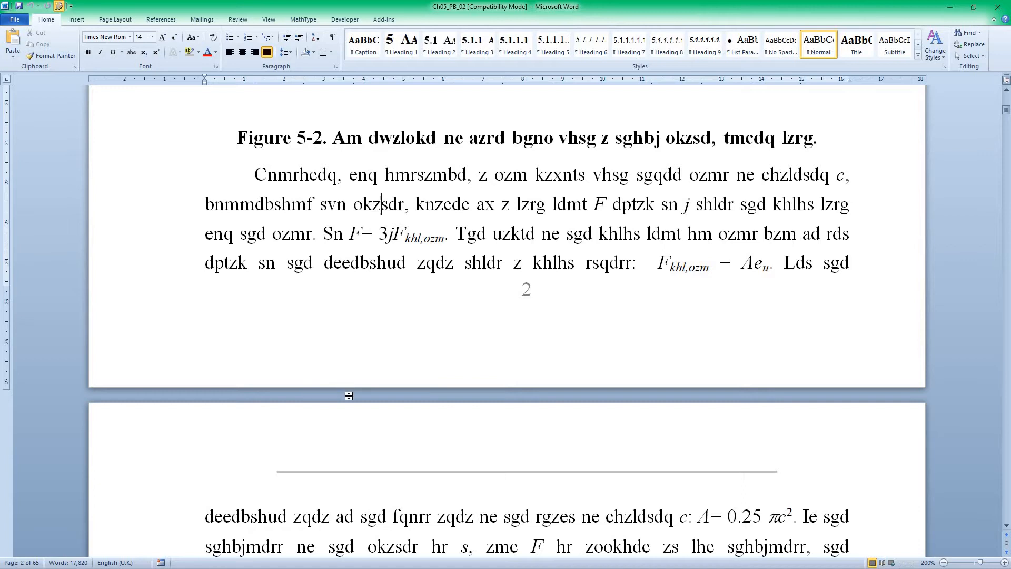
Hide the white space between pages and run FRedit on the chapter, acknowledging its unlinked-fields and MathType reports.
{"action": "double_click", "coordinate": [348, 395]}
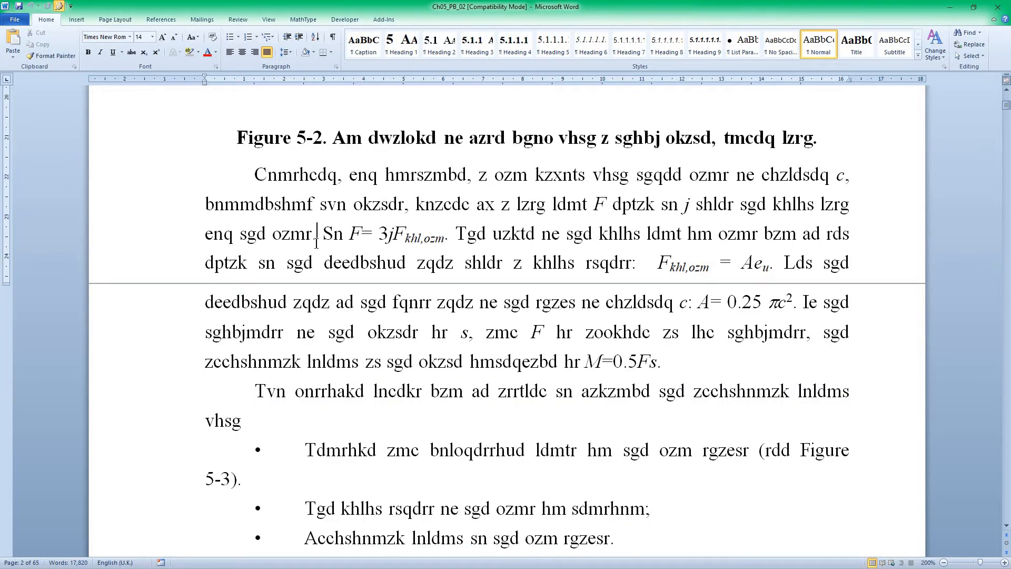
{"action": "key", "text": "ctrl+Up"}
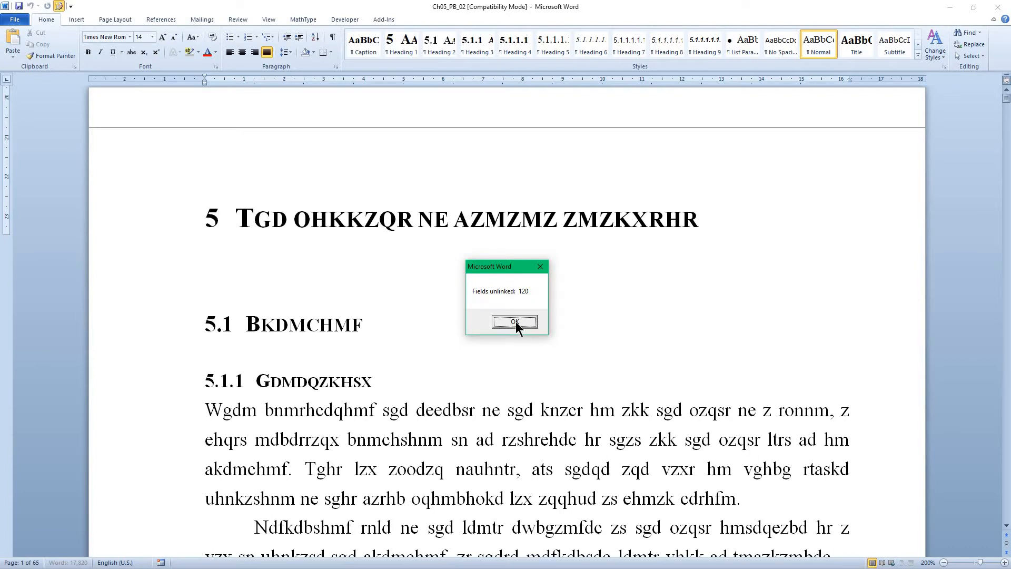
{"action": "left_click", "coordinate": [515, 322]}
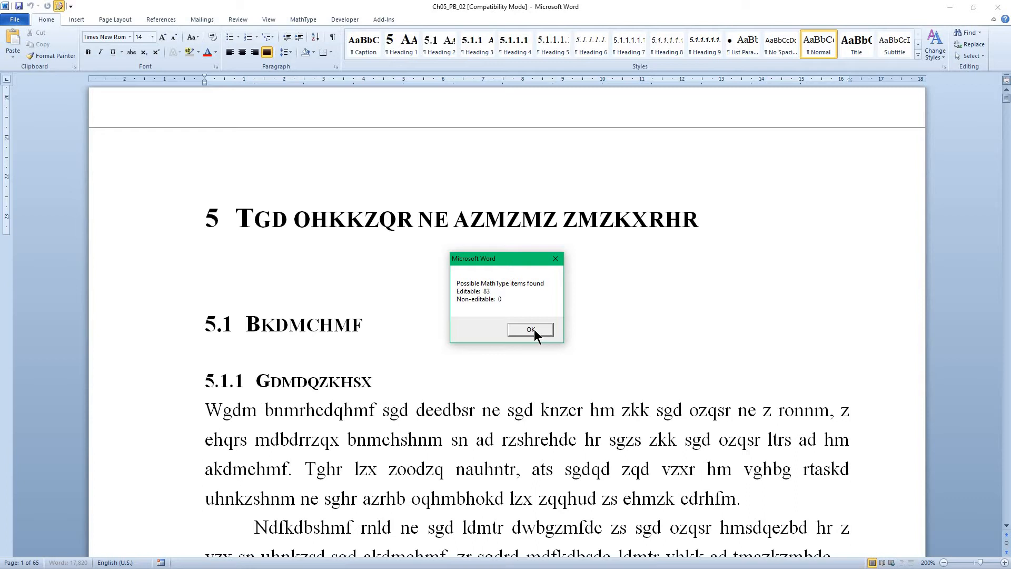
{"action": "left_click", "coordinate": [531, 330]}
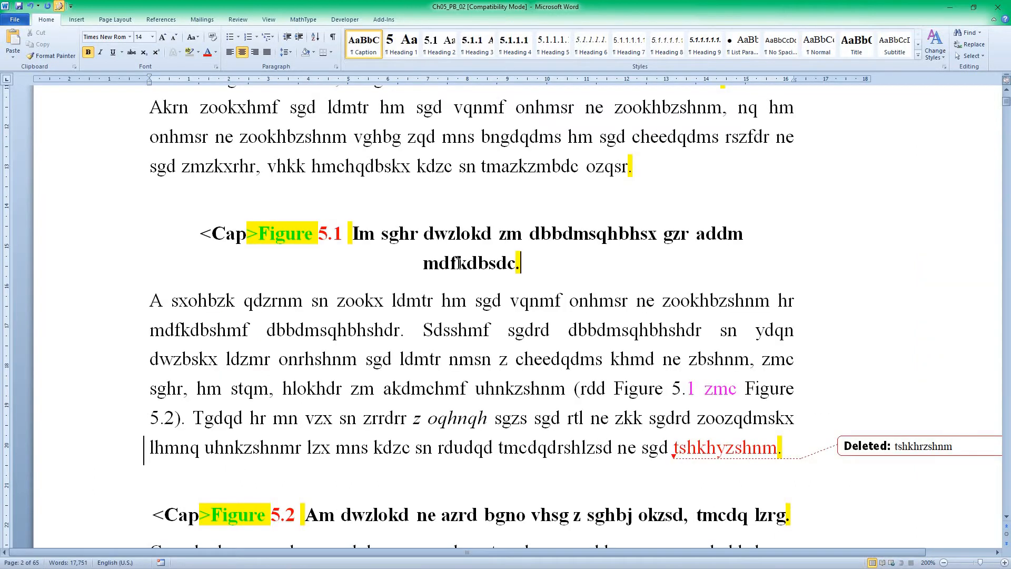
Return to the start of the processed chapter and select the letter A in the tag before heading 5.1.
{"action": "scroll", "coordinate": [448, 258], "scroll_direction": "up", "scroll_amount": 4}
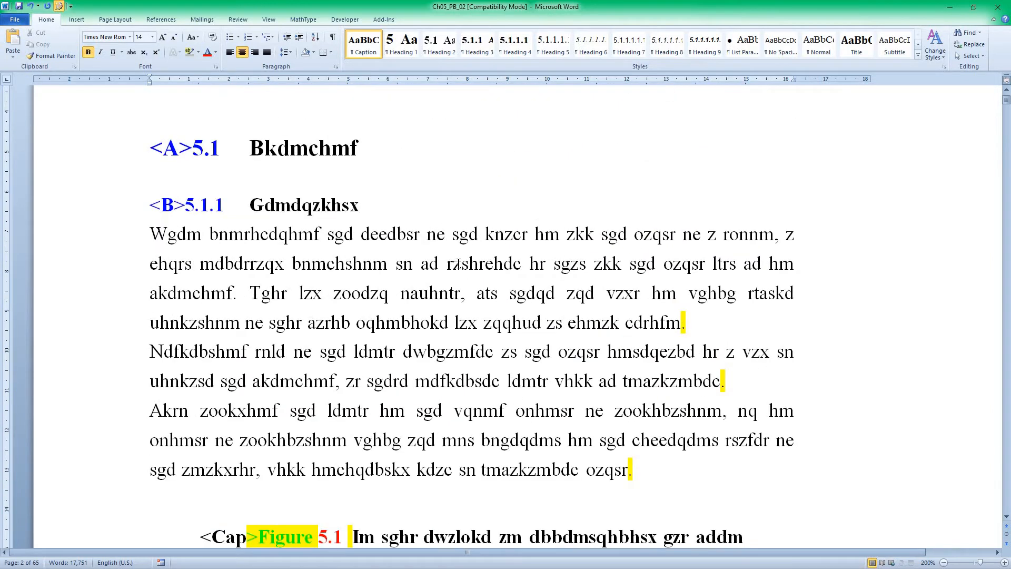
{"action": "scroll", "coordinate": [458, 263], "scroll_direction": "up", "scroll_amount": 3}
{"action": "left_click_drag", "start_coordinate": [164, 308], "coordinate": [184, 311]}
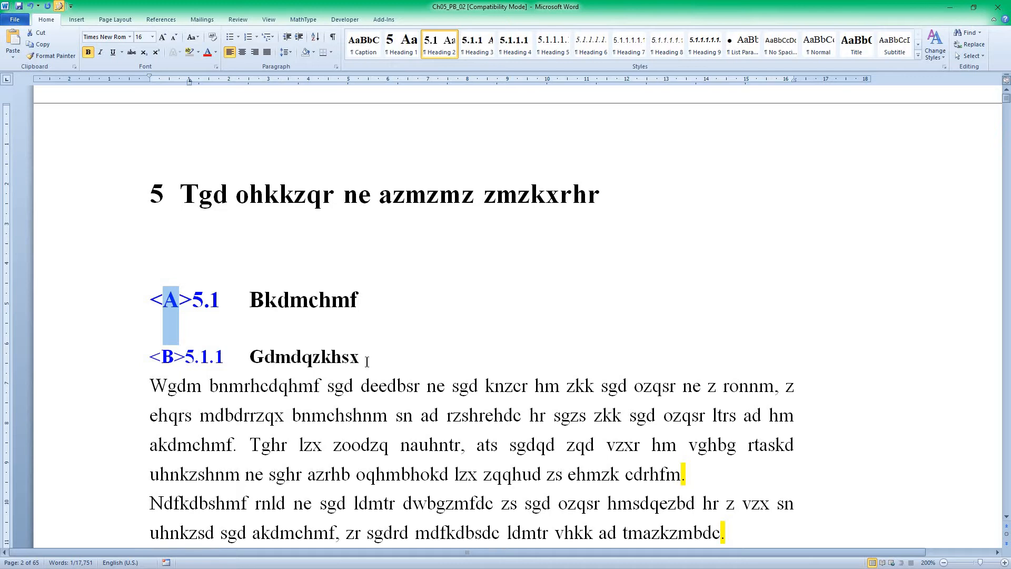
Add a <CHN> tag before chapter number 5 and a second <CHN> tag at the start of the chapter title.
{"action": "scroll", "coordinate": [367, 362], "scroll_direction": "up", "scroll_amount": 1}
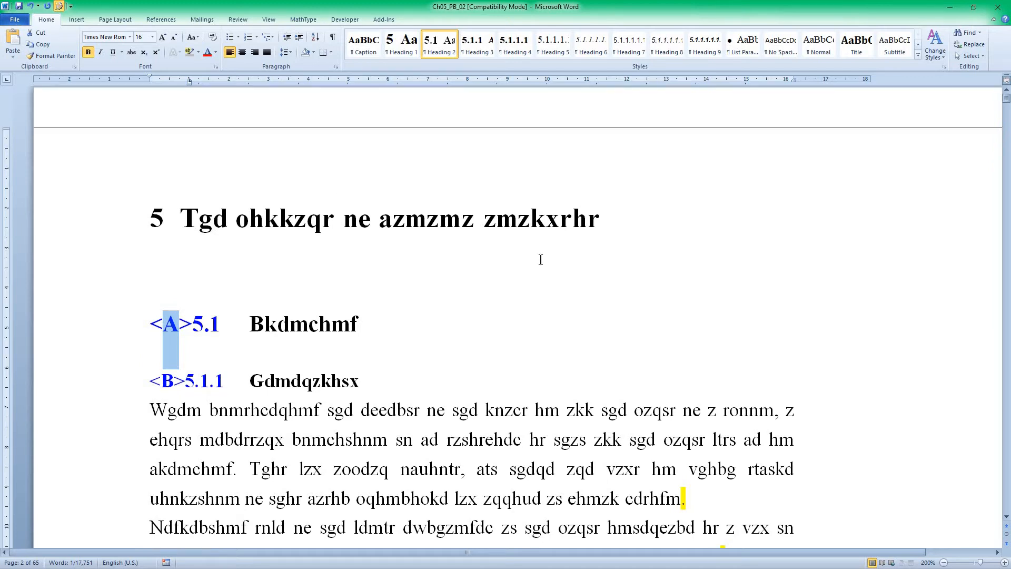
{"action": "left_click", "coordinate": [243, 220]}
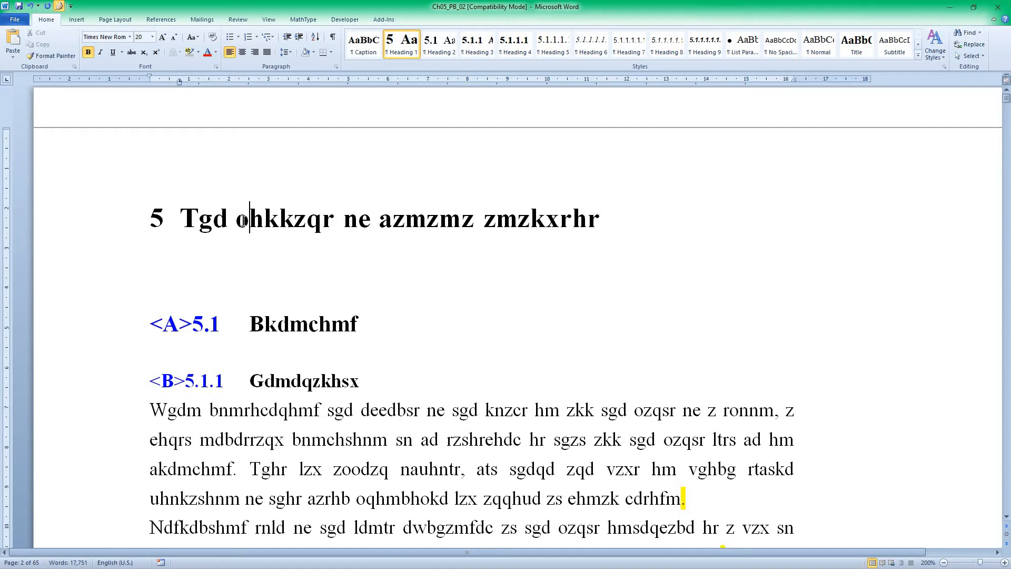
{"action": "key", "text": "alt+c"}
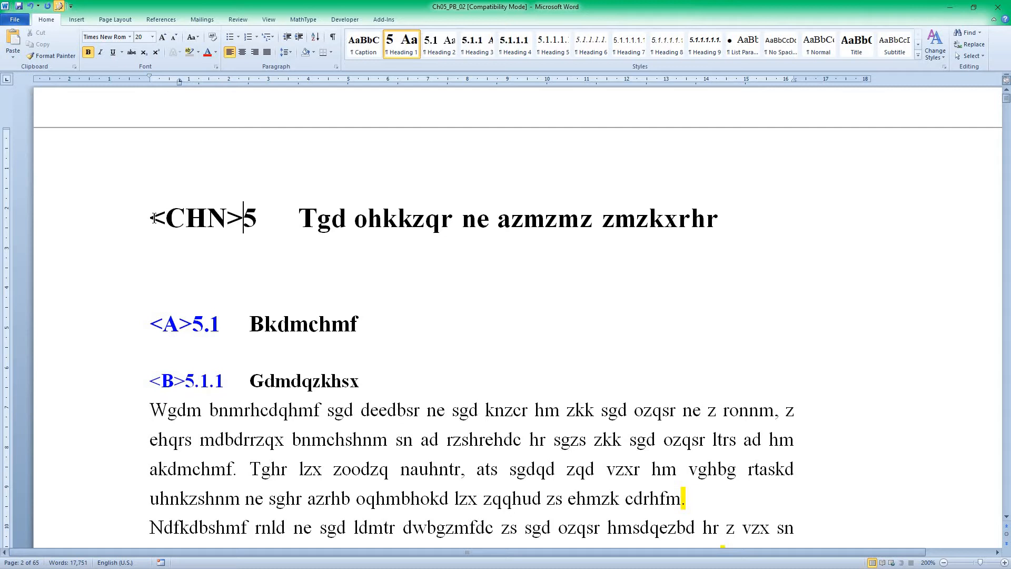
{"action": "left_click_drag", "start_coordinate": [152, 218], "coordinate": [303, 232]}
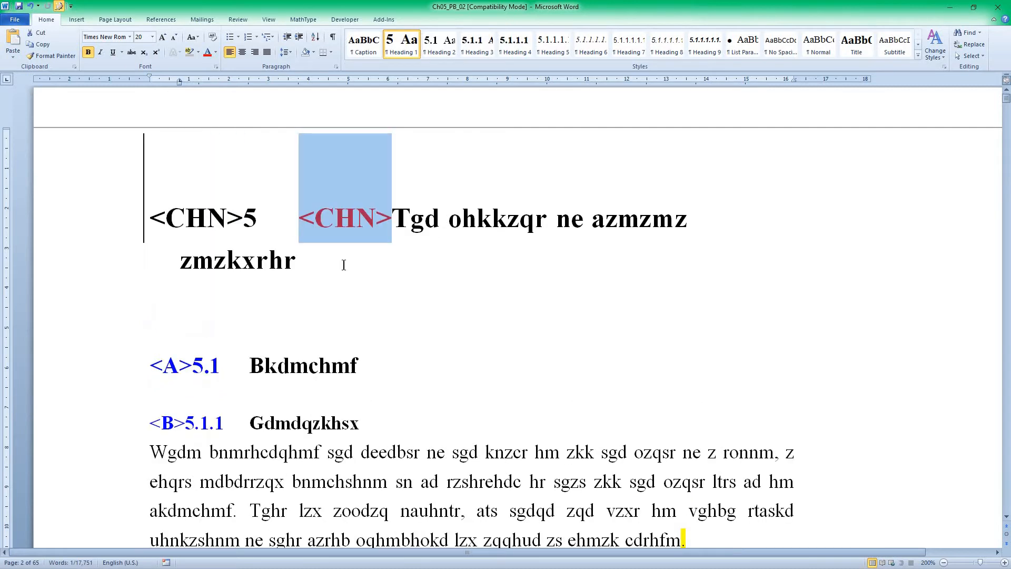
{"action": "left_click", "coordinate": [435, 223]}
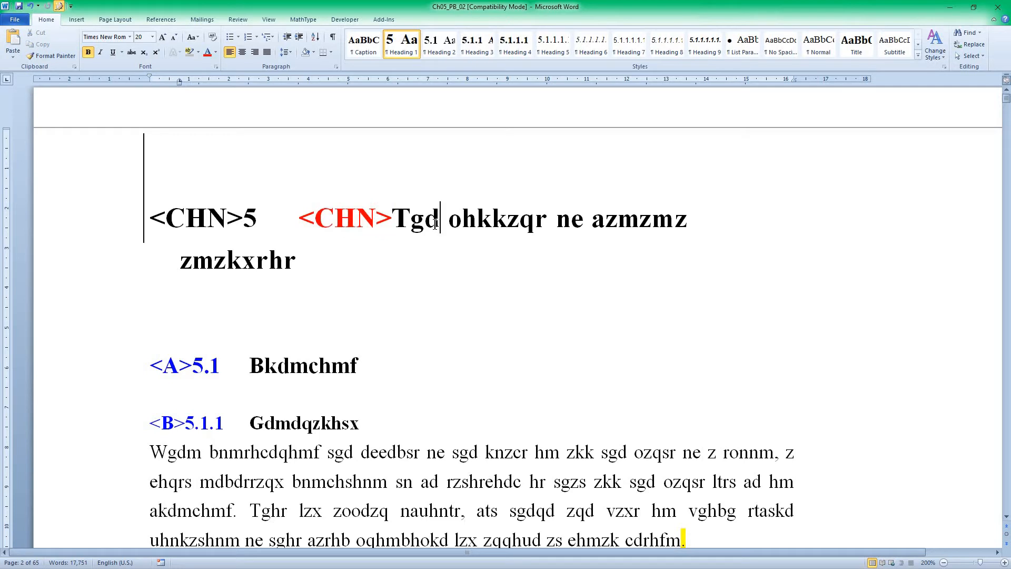
With change tracking off and the inserted tag's change accepted, change the title's tag to <CH> and split the title into its own paragraph.
{"action": "key", "text": "ctrl+shift+e"}
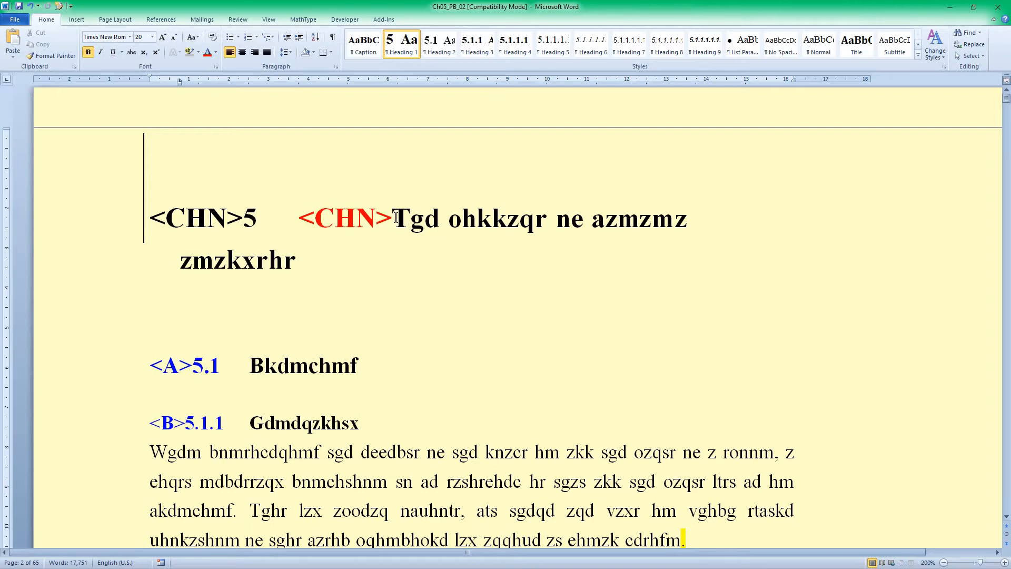
{"action": "key", "text": "alt+a"}
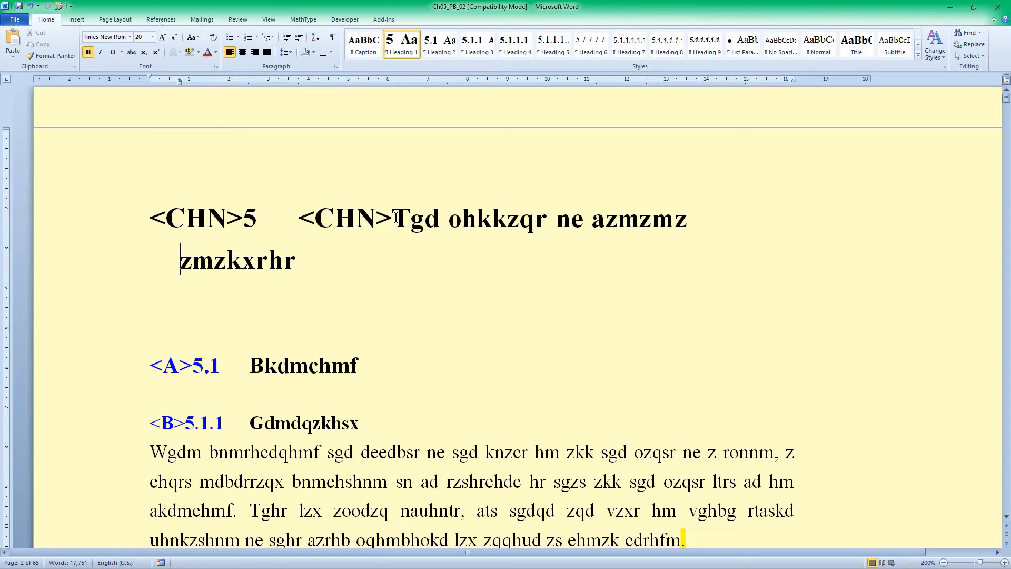
{"action": "left_click", "coordinate": [377, 218]}
{"action": "key", "text": "BackSpace"}
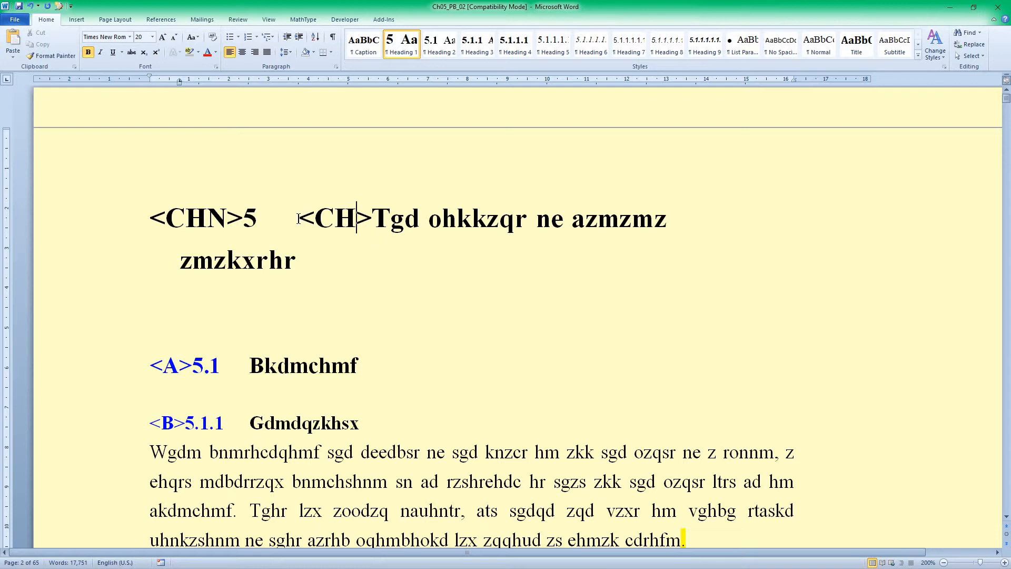
{"action": "left_click_drag", "start_coordinate": [299, 222], "coordinate": [271, 224]}
{"action": "key", "text": "Return"}
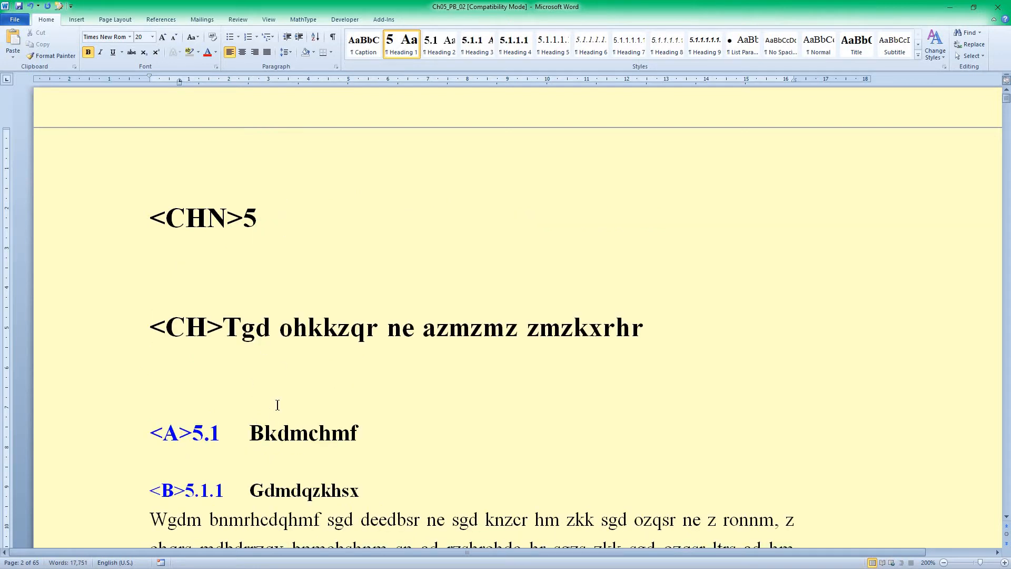
{"action": "scroll", "coordinate": [242, 368], "scroll_direction": "down", "scroll_amount": 2}
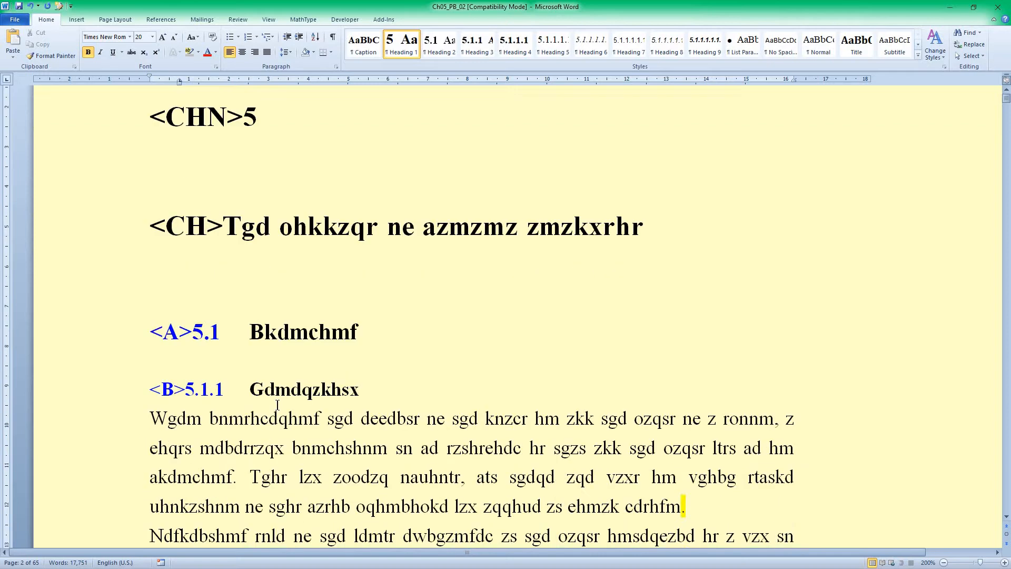
Restore the chapter to a smaller, repositioned window and close the table citation list Document7 without saving it.
{"action": "left_click", "coordinate": [261, 331]}
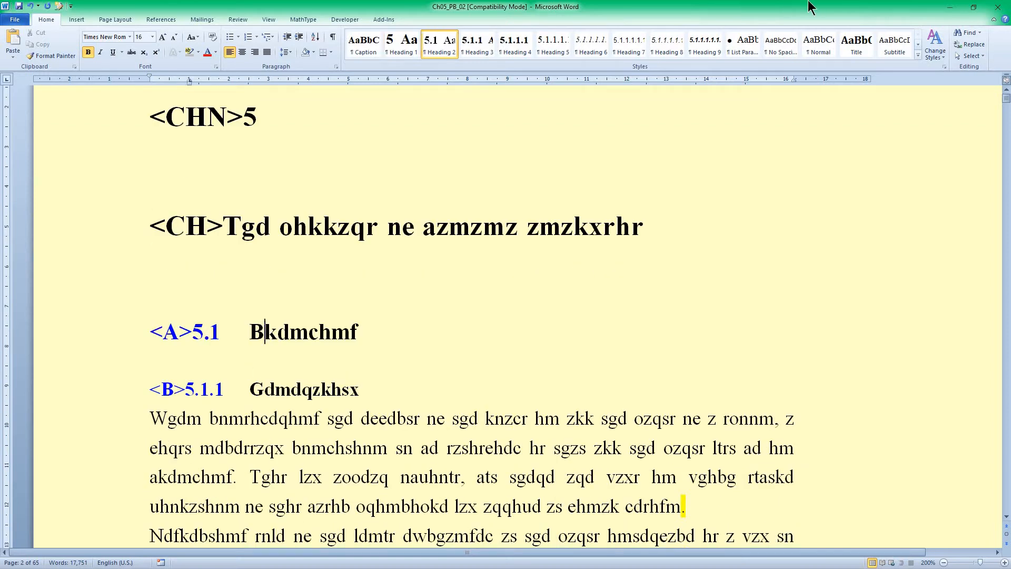
{"action": "double_click", "coordinate": [767, 9]}
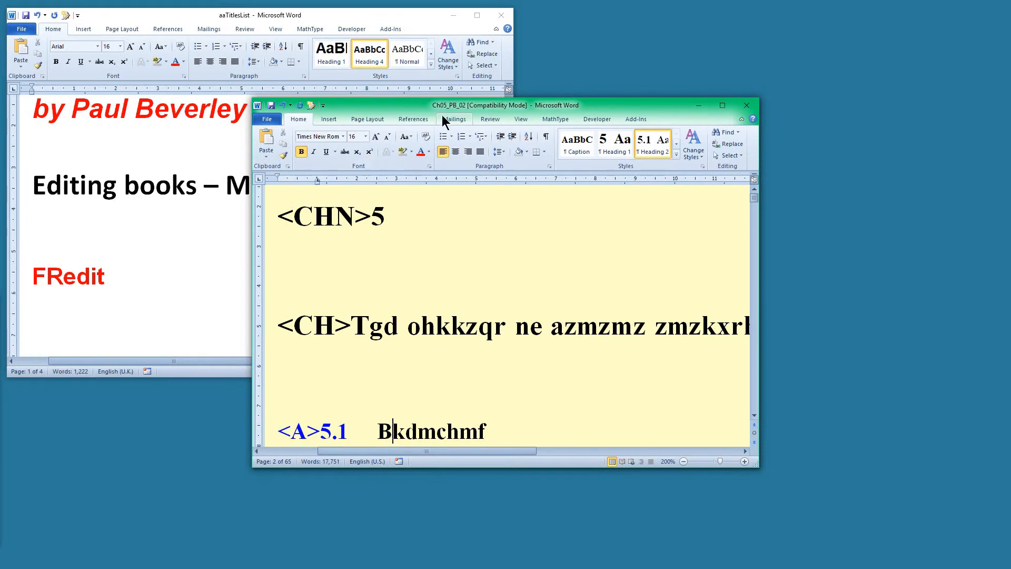
{"action": "left_click_drag", "start_coordinate": [444, 107], "coordinate": [351, 148]}
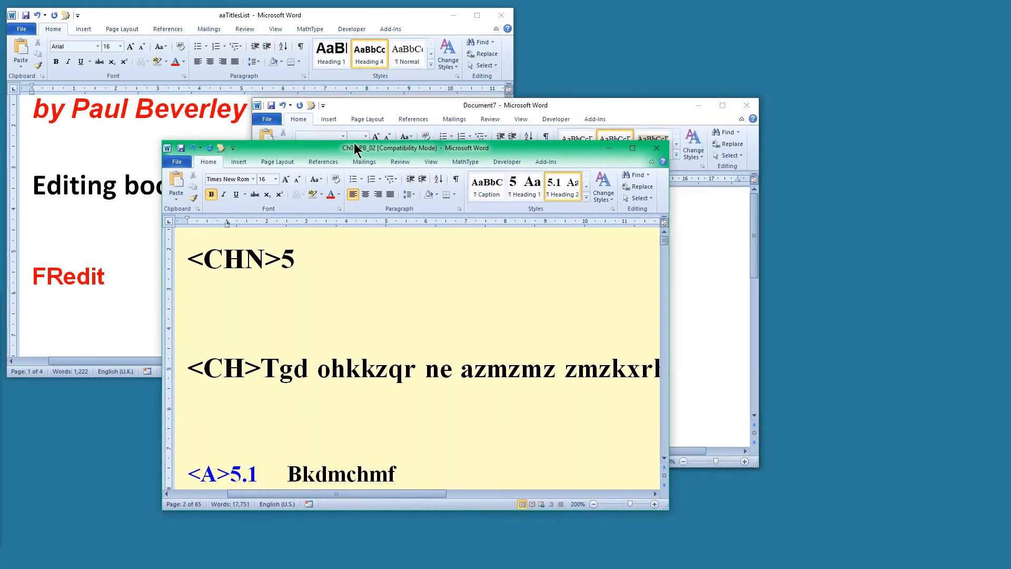
{"action": "left_click", "coordinate": [583, 107]}
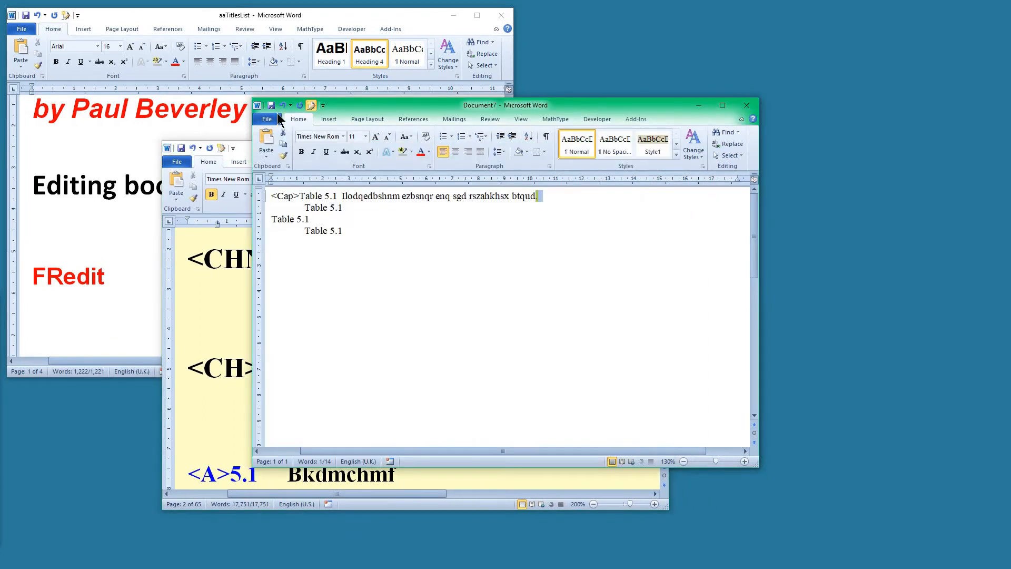
{"action": "left_click_drag", "start_coordinate": [354, 106], "coordinate": [361, 80]}
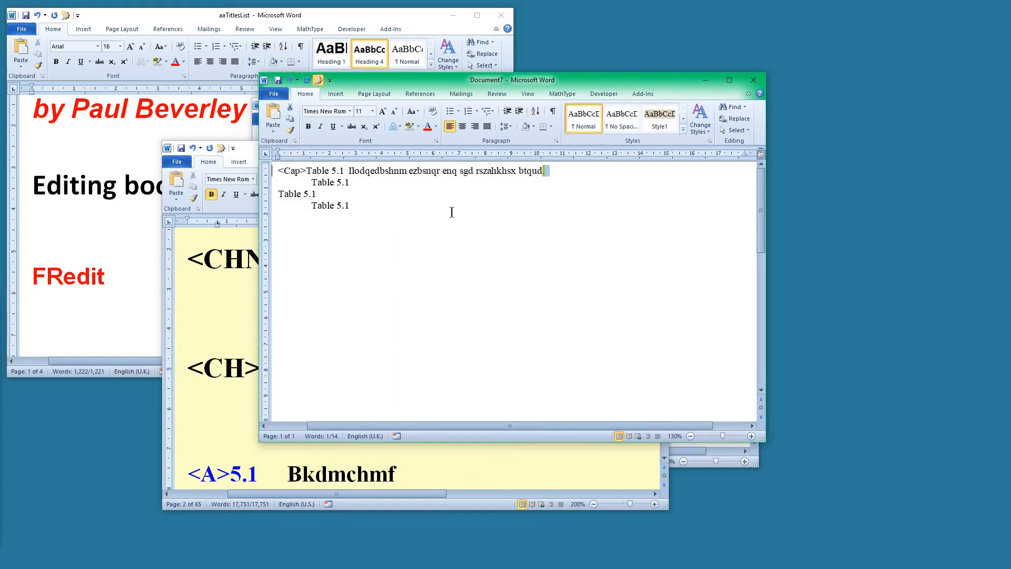
{"action": "left_click", "coordinate": [757, 81]}
{"action": "left_click", "coordinate": [510, 298]}
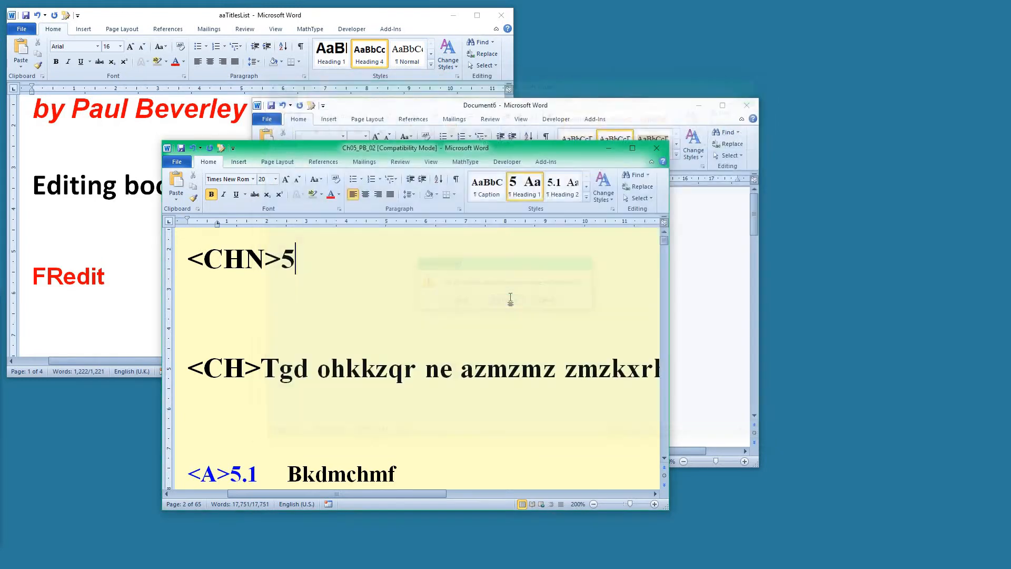
Maximise the figure list in Document6 at 210% zoom and examine its captions and citation order through the highlighted Figure 5.17 entry.
{"action": "left_click", "coordinate": [513, 103]}
{"action": "double_click", "coordinate": [513, 104]}
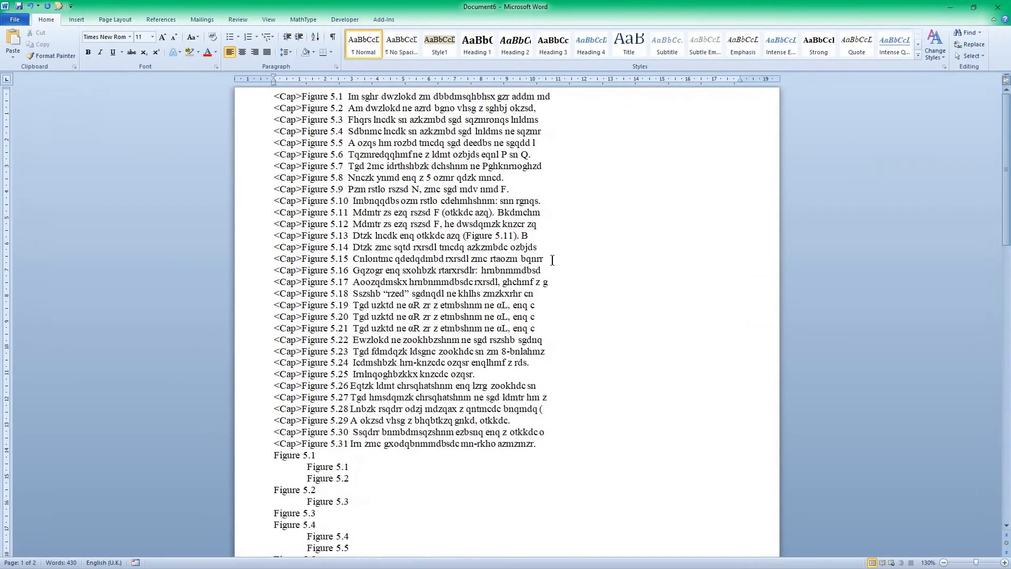
{"action": "scroll", "coordinate": [448, 276], "scroll_direction": "up", "scroll_amount": 8}
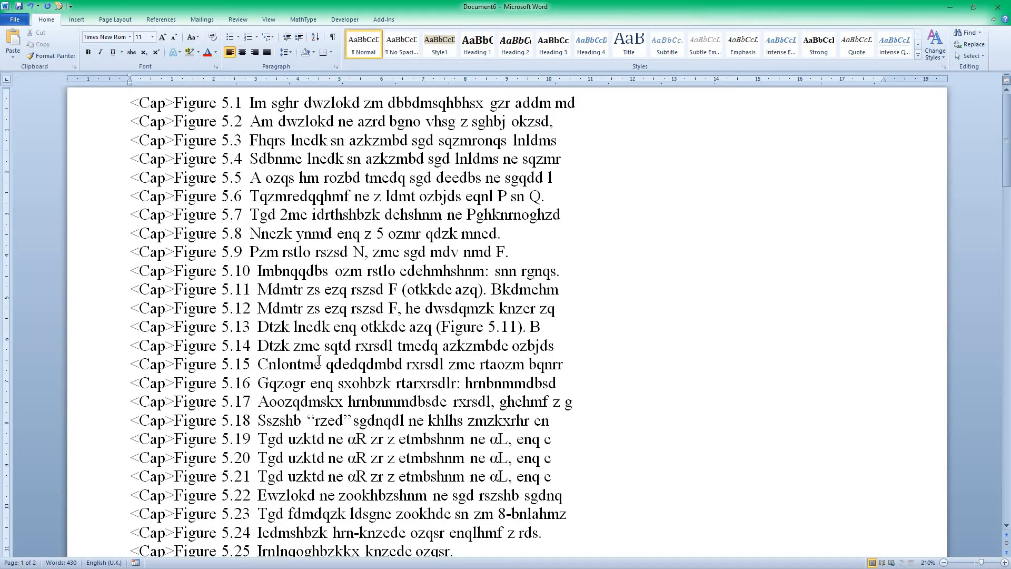
{"action": "scroll", "coordinate": [319, 361], "scroll_direction": "down", "scroll_amount": 4}
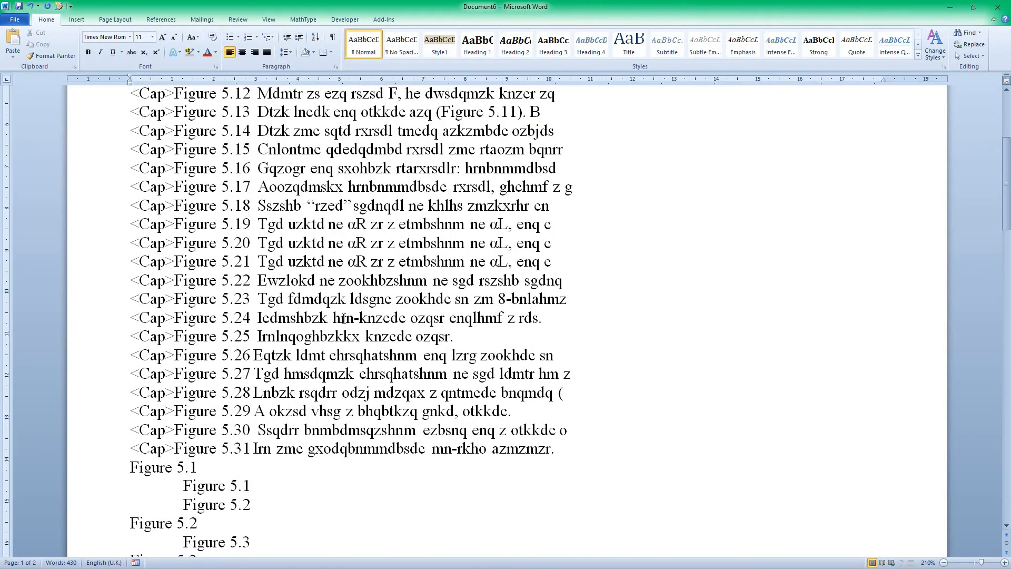
{"action": "scroll", "coordinate": [334, 338], "scroll_direction": "down", "scroll_amount": 5}
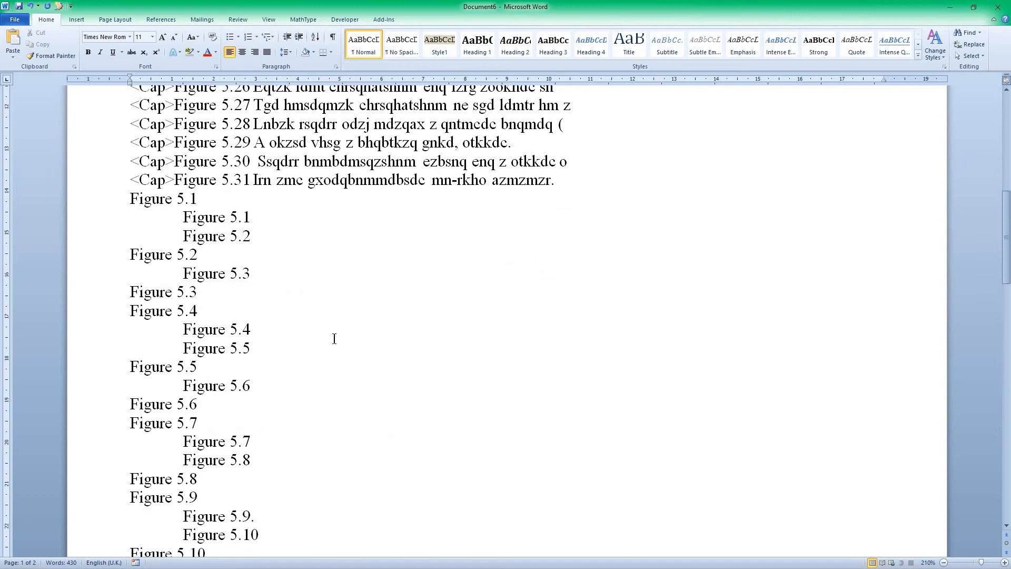
{"action": "scroll", "coordinate": [335, 338], "scroll_direction": "down", "scroll_amount": 3}
{"action": "scroll", "coordinate": [334, 338], "scroll_direction": "down", "scroll_amount": 3}
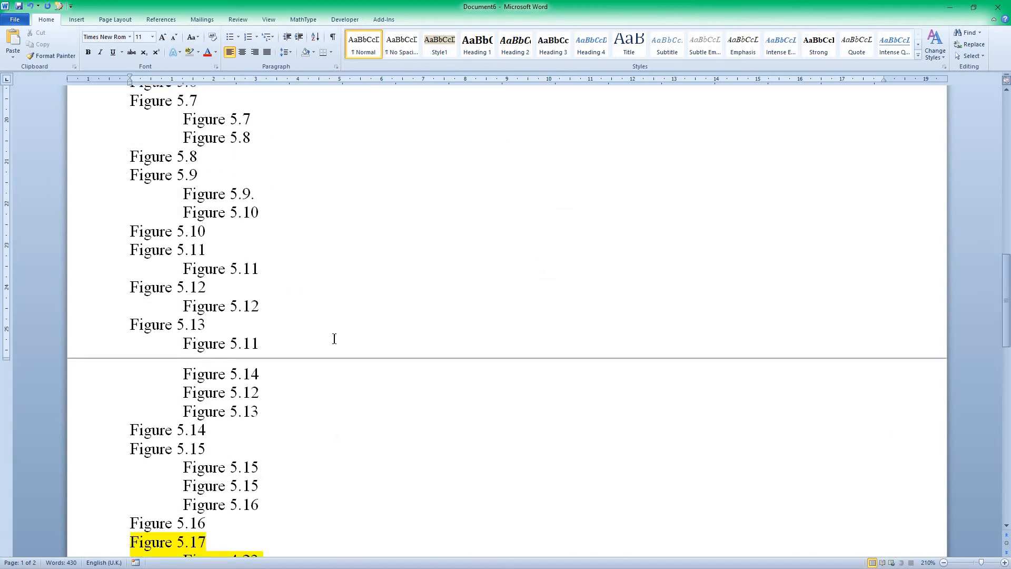
{"action": "scroll", "coordinate": [334, 338], "scroll_direction": "down", "scroll_amount": 4}
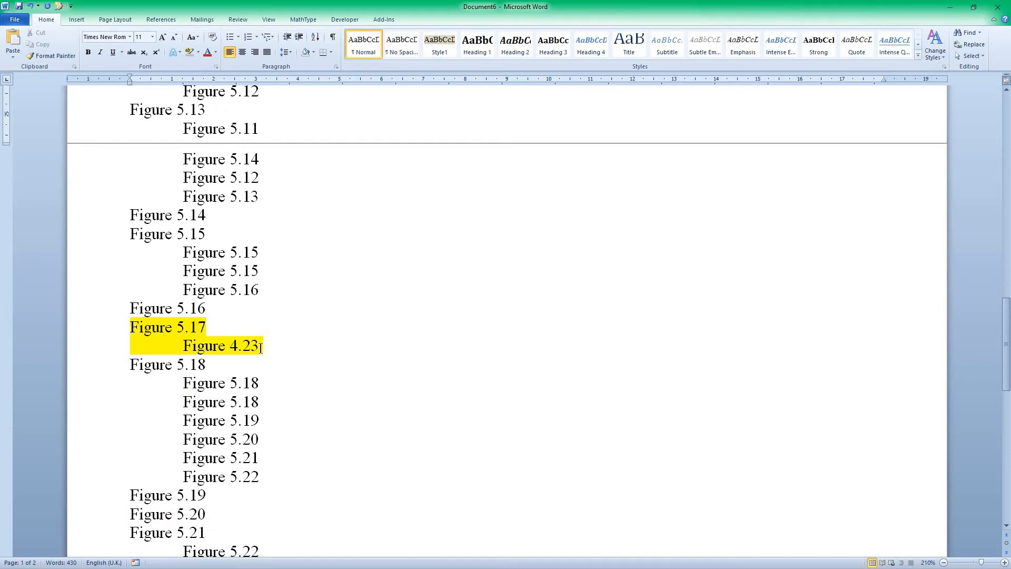
Find the Figure 5.17 caption in the chapter and attach the "Figure/table not cited" comment to it.
{"action": "left_click", "coordinate": [147, 329]}
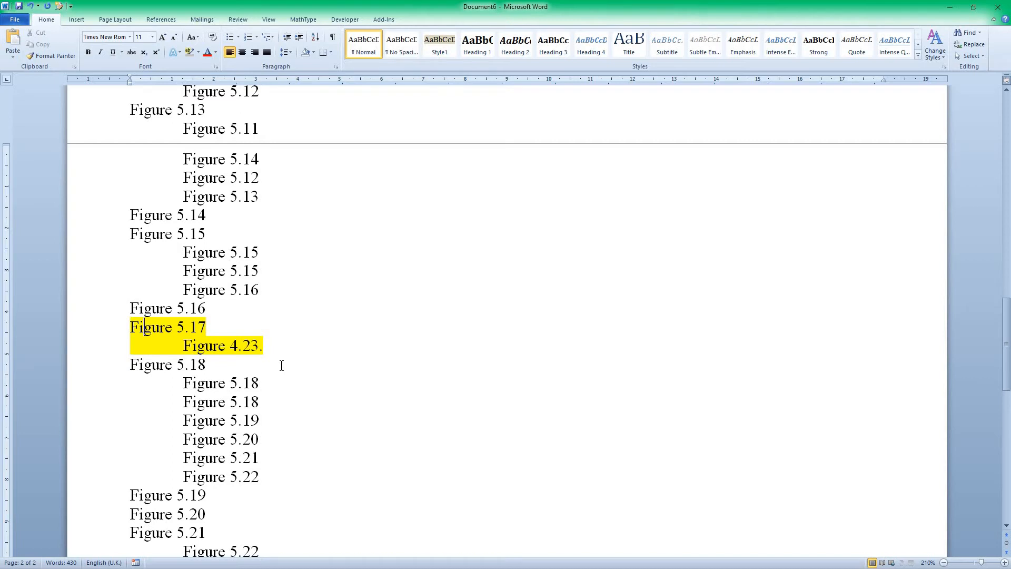
{"action": "key", "text": "alt+Tab"}
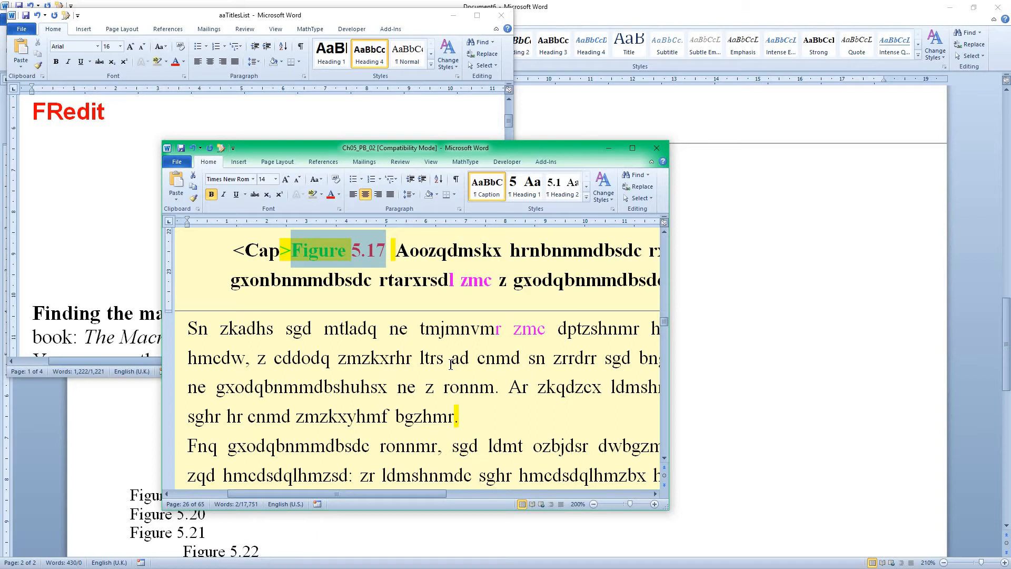
{"action": "key", "text": "ctrl+alt+m"}
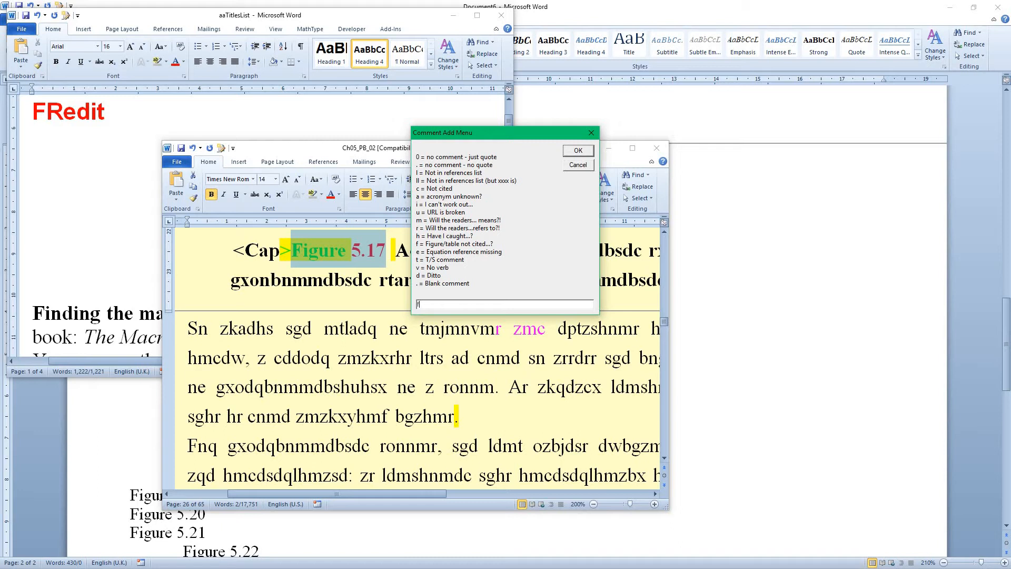
{"action": "key", "text": "Return"}
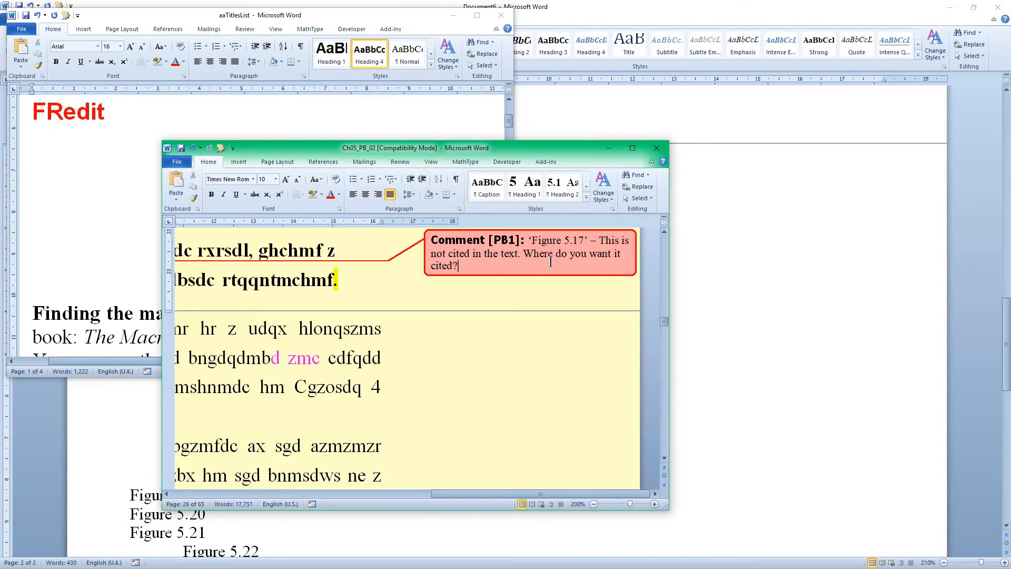
{"action": "double_click", "coordinate": [524, 151]}
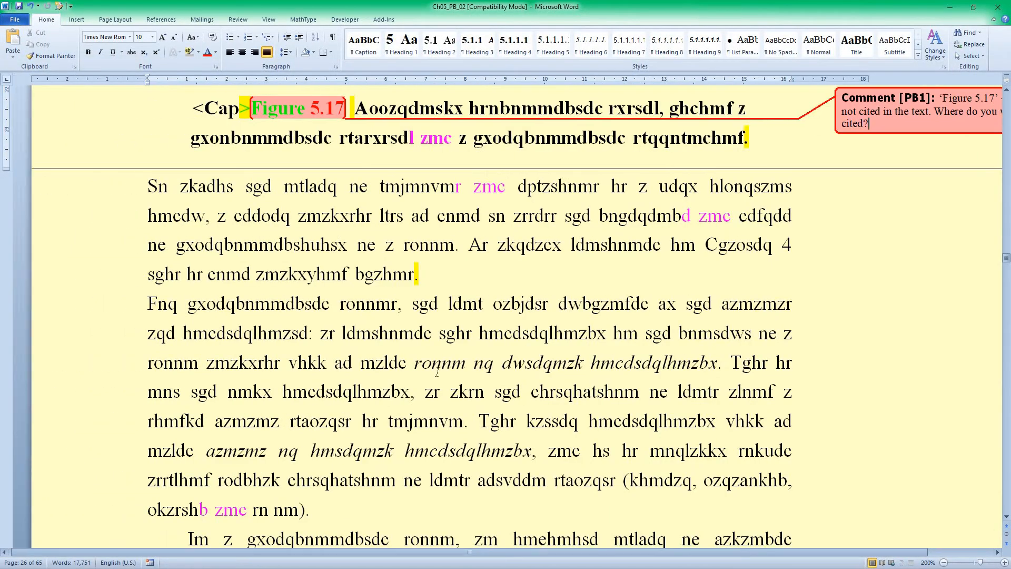
{"action": "double_click", "coordinate": [674, 7]}
Review the rest of the figure list, find the Figure 5.25 caption in the chapter and attach the "Figure/table not cited" comment.
{"action": "left_click", "coordinate": [785, 118]}
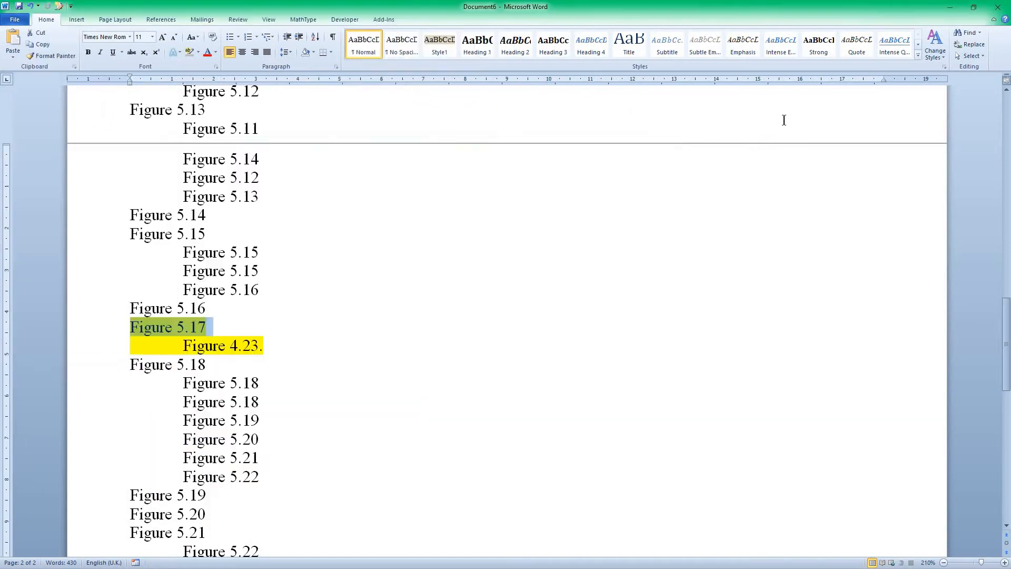
{"action": "left_click", "coordinate": [226, 343]}
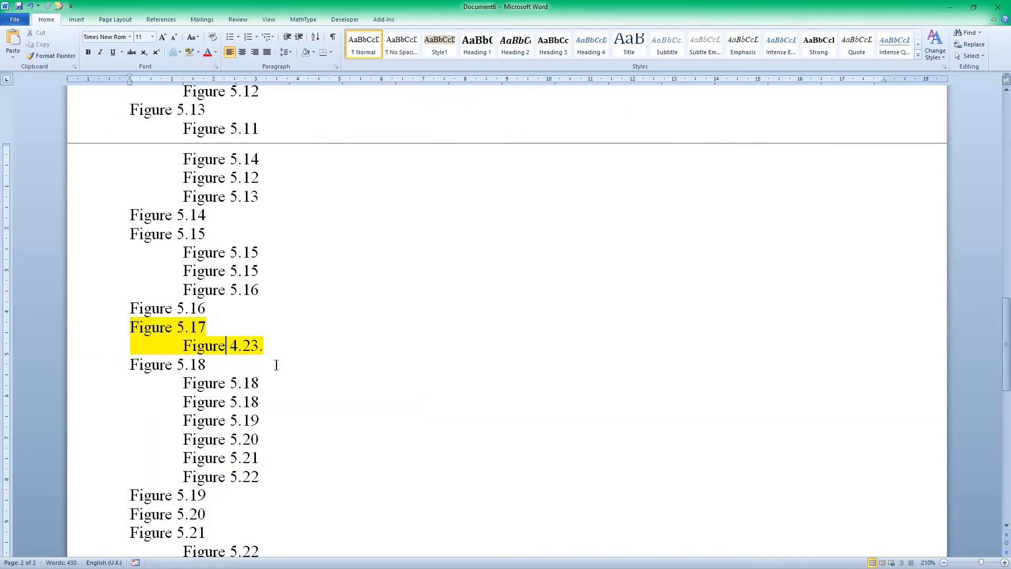
{"action": "scroll", "coordinate": [271, 361], "scroll_direction": "down", "scroll_amount": 3}
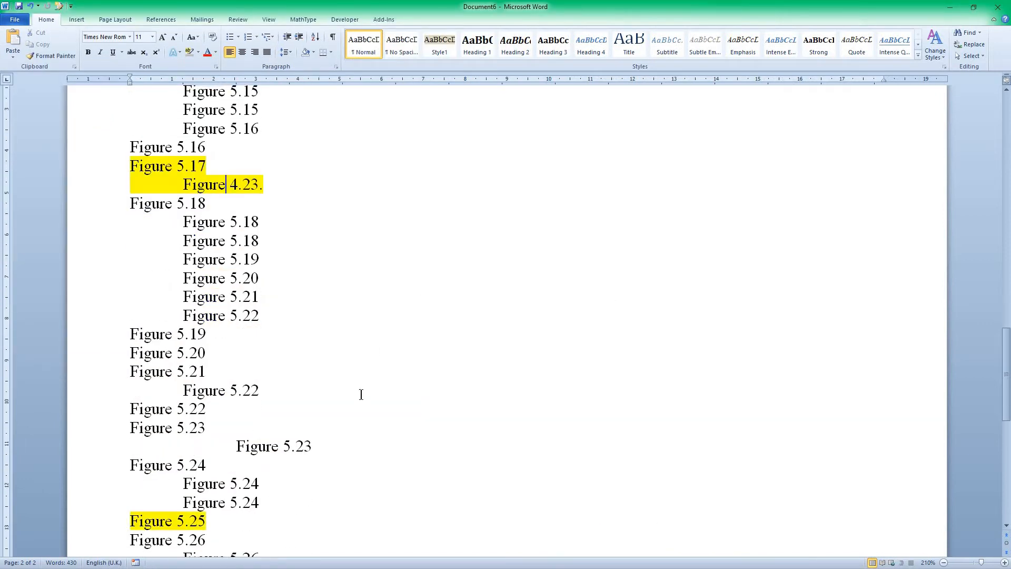
{"action": "scroll", "coordinate": [359, 404], "scroll_direction": "down", "scroll_amount": 4}
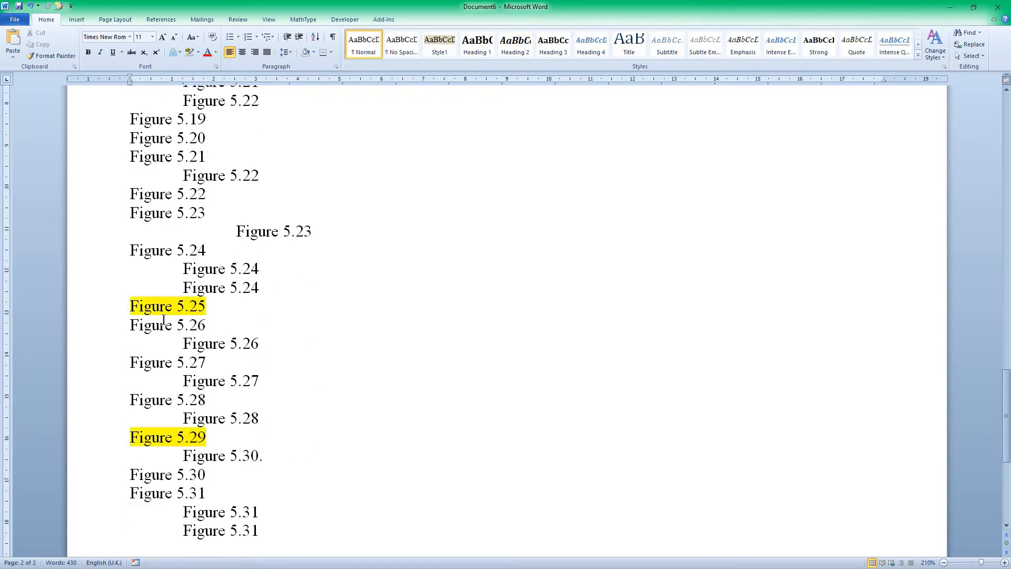
{"action": "key", "text": "ctrl+alt+f"}
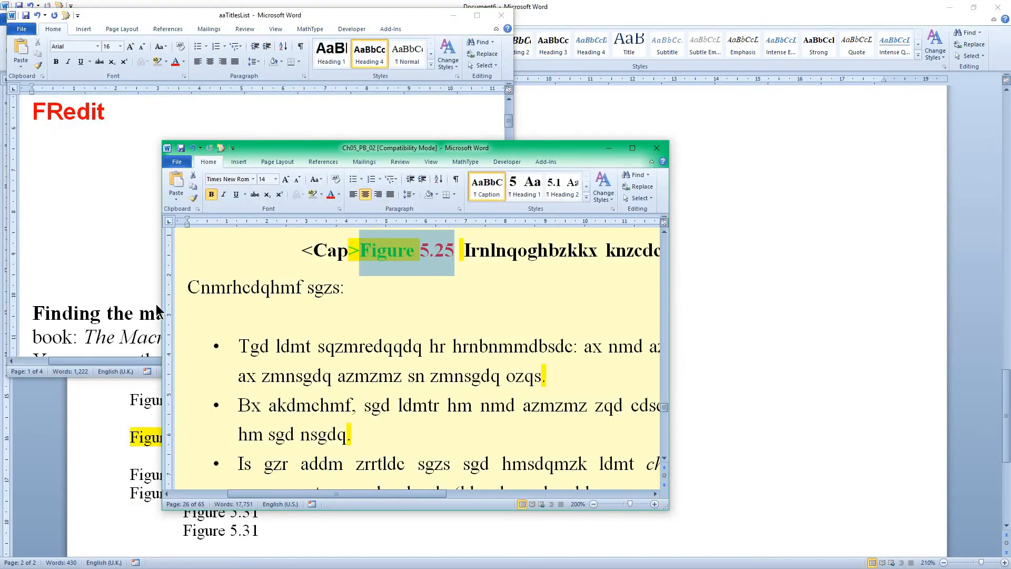
{"action": "key", "text": "ctrl+alt+m"}
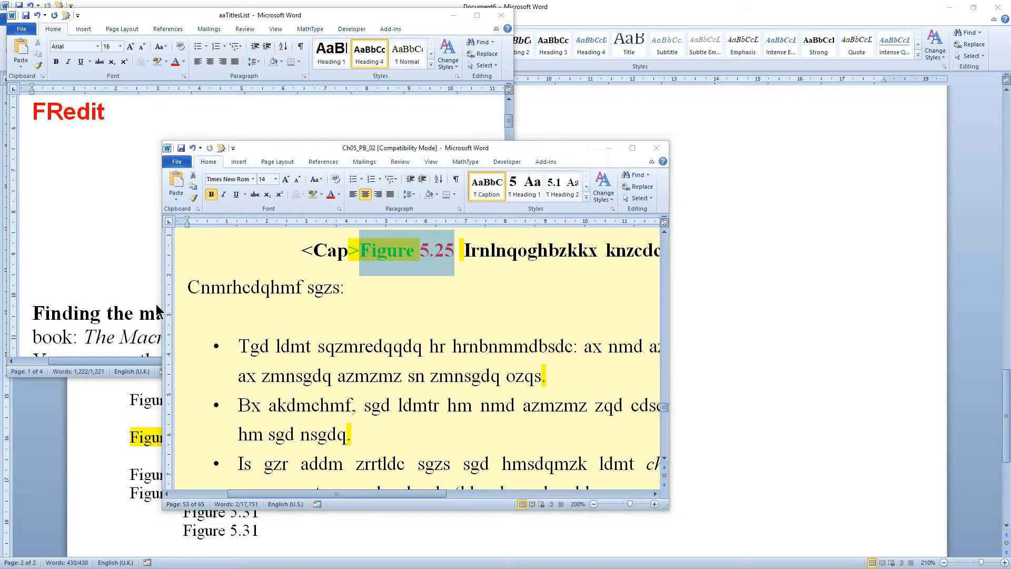
{"action": "type", "text": "f"}
{"action": "key", "text": "Return"}
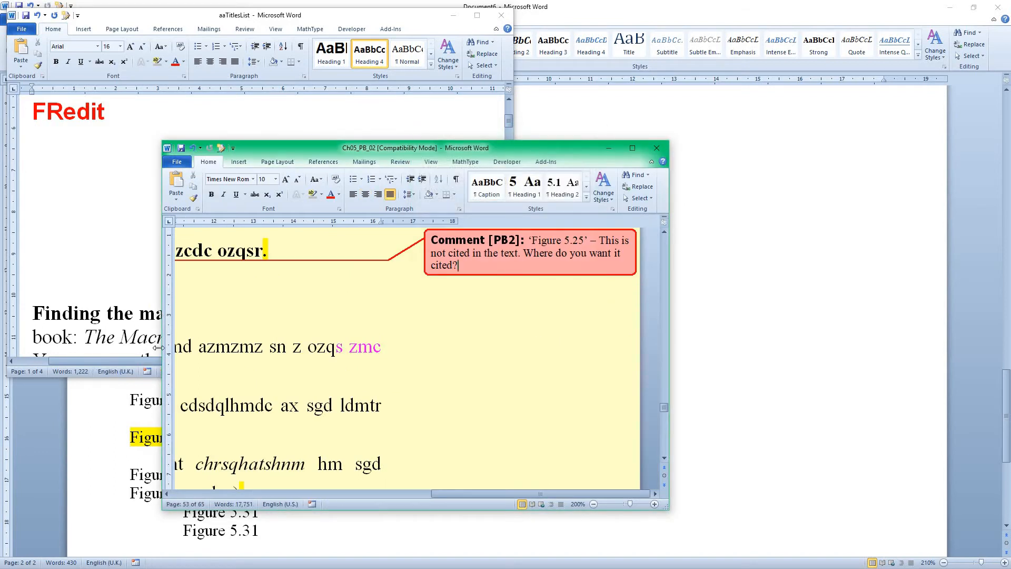
Find the Figure 5.29 caption in the chapter from its highlighted list entry and attach the "Figure/table not cited" comment.
{"action": "left_click", "coordinate": [158, 439]}
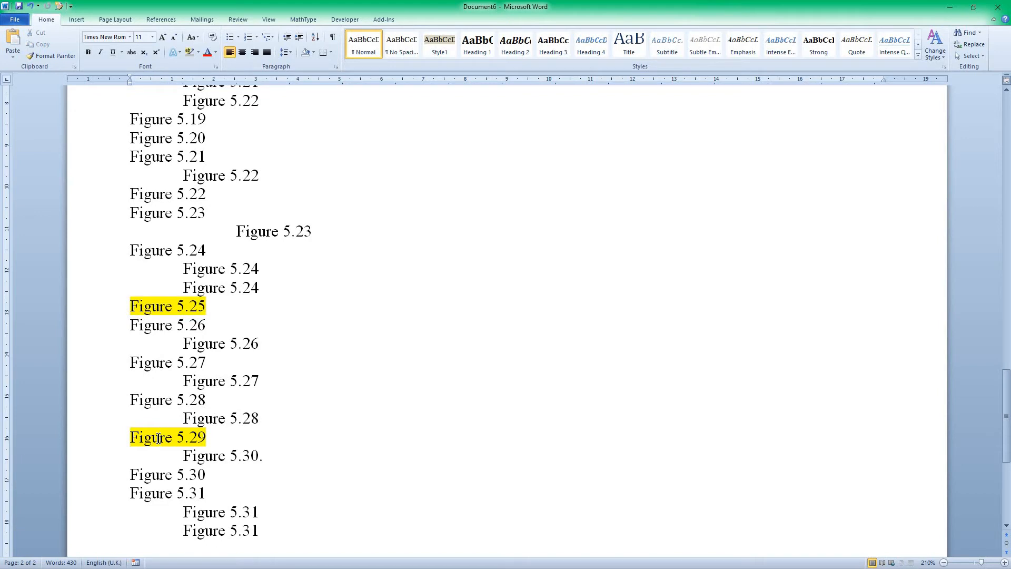
{"action": "key", "text": "ctrl+alt+f"}
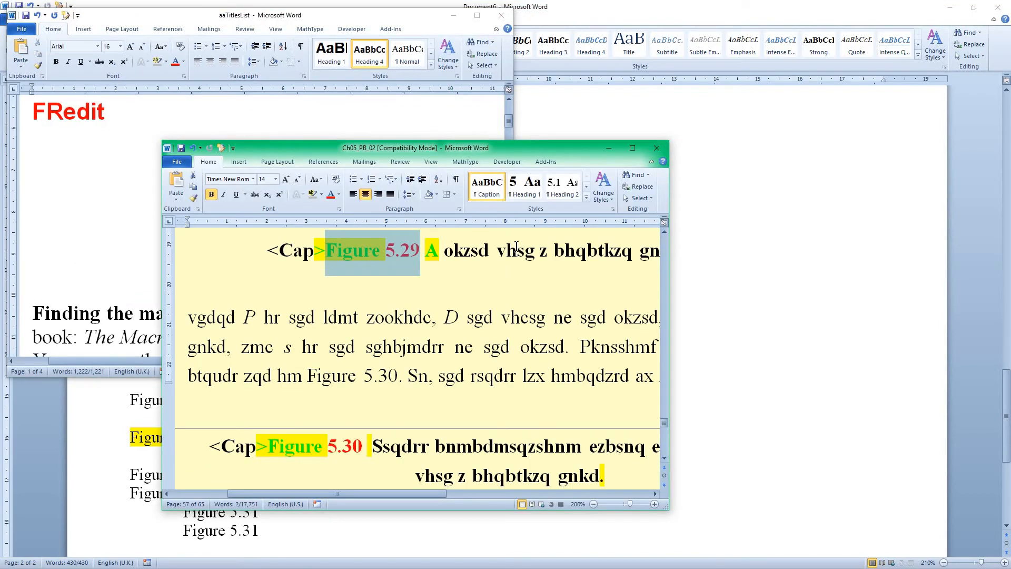
{"action": "key", "text": "ctrl+alt+m"}
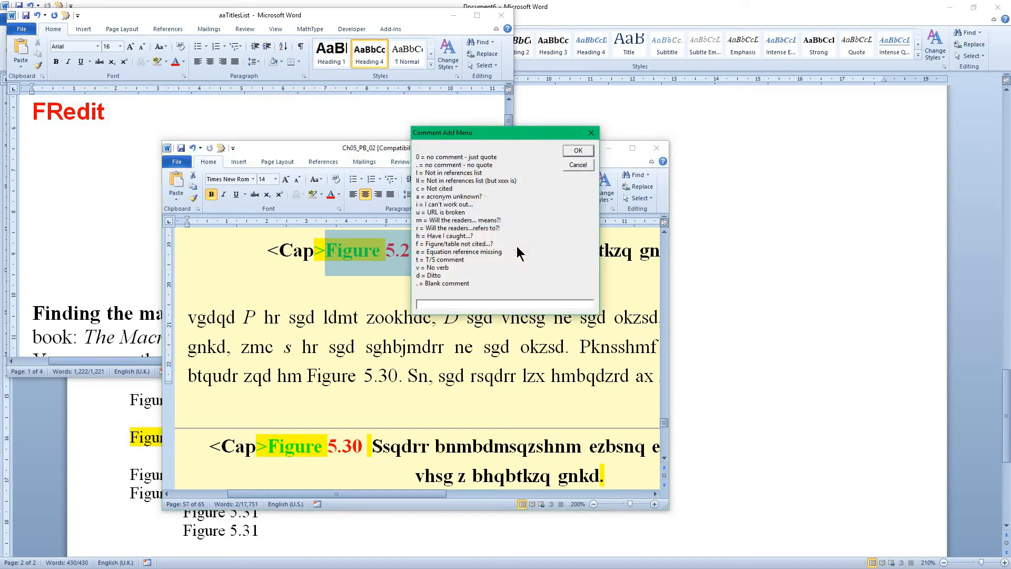
{"action": "type", "text": "f"}
{"action": "key", "text": "Return"}
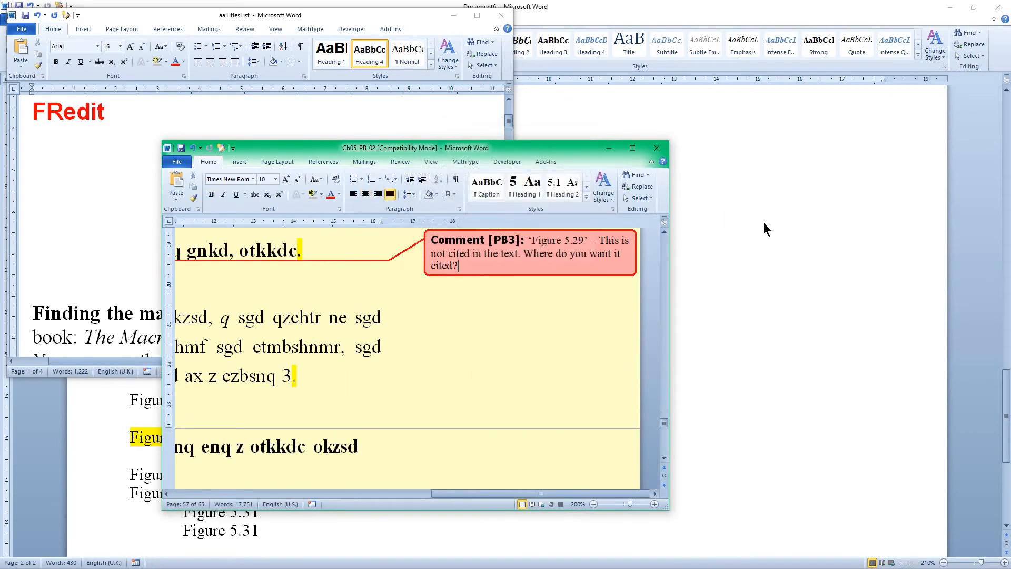
Close the figure citation list Document6 without saving it.
{"action": "left_click", "coordinate": [763, 222]}
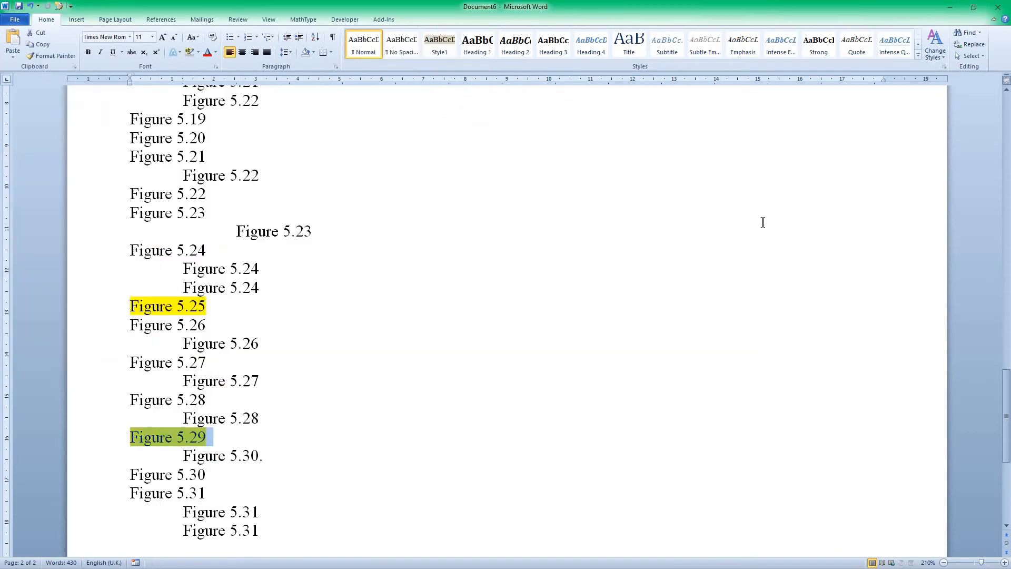
{"action": "left_click", "coordinate": [999, 9]}
{"action": "left_click", "coordinate": [504, 301]}
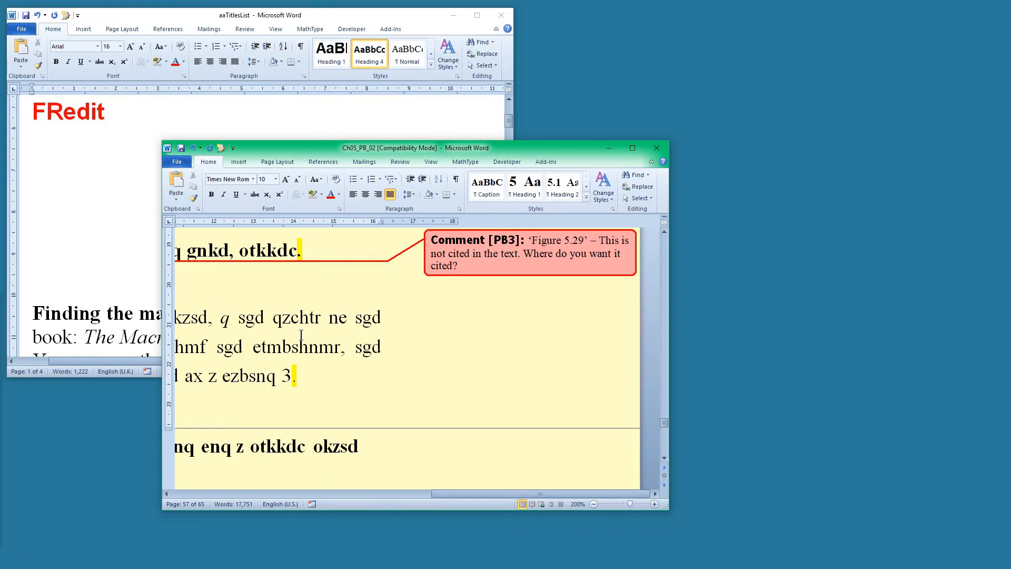
Run the ContentsListerByTag macro on the Ch05 chapter with heading level D.
{"action": "left_click", "coordinate": [300, 318]}
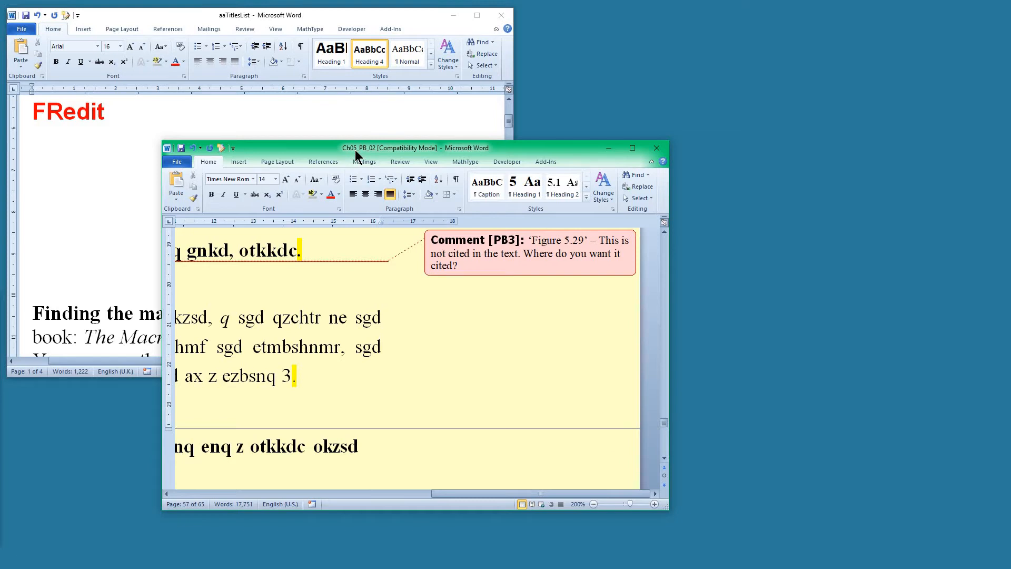
{"action": "key", "text": "alt+F8"}
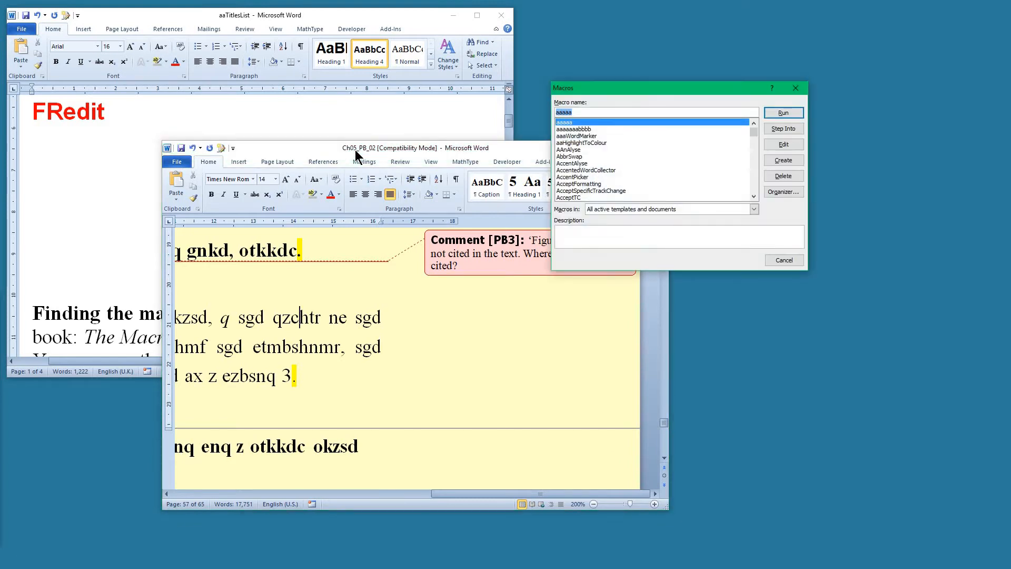
{"action": "type", "text": "col"}
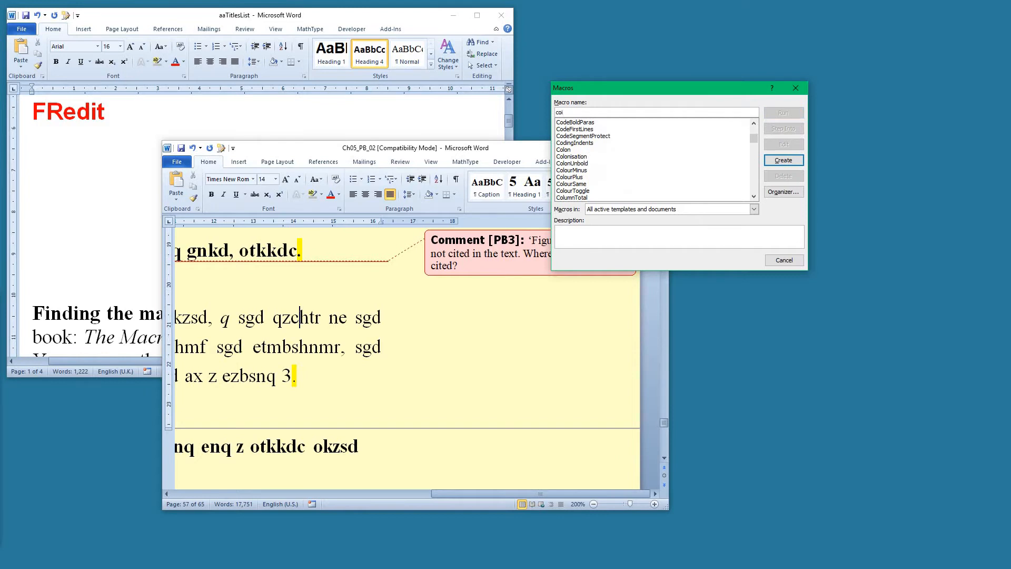
{"action": "type", "text": "nt"}
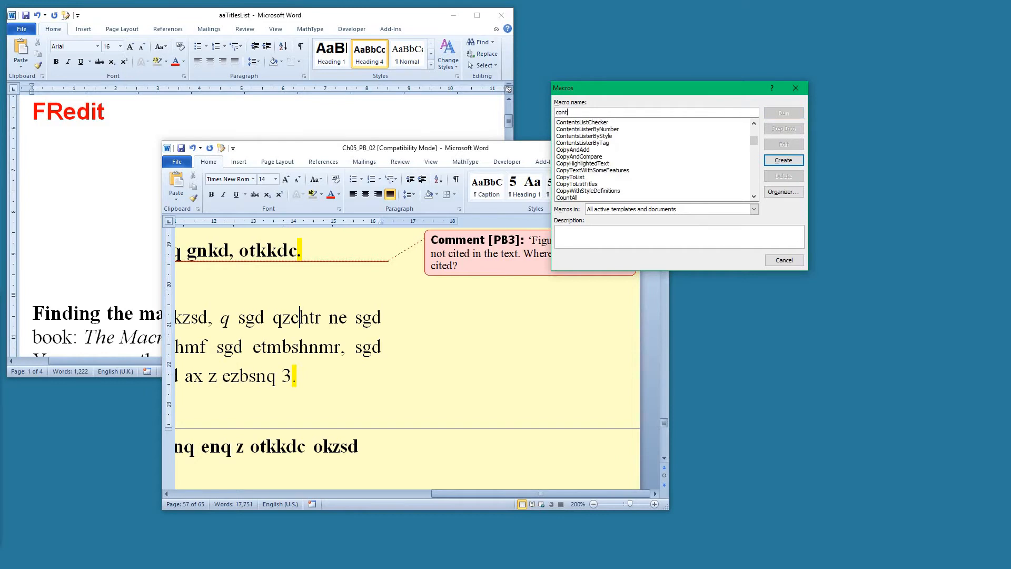
{"action": "left_click", "coordinate": [607, 143]}
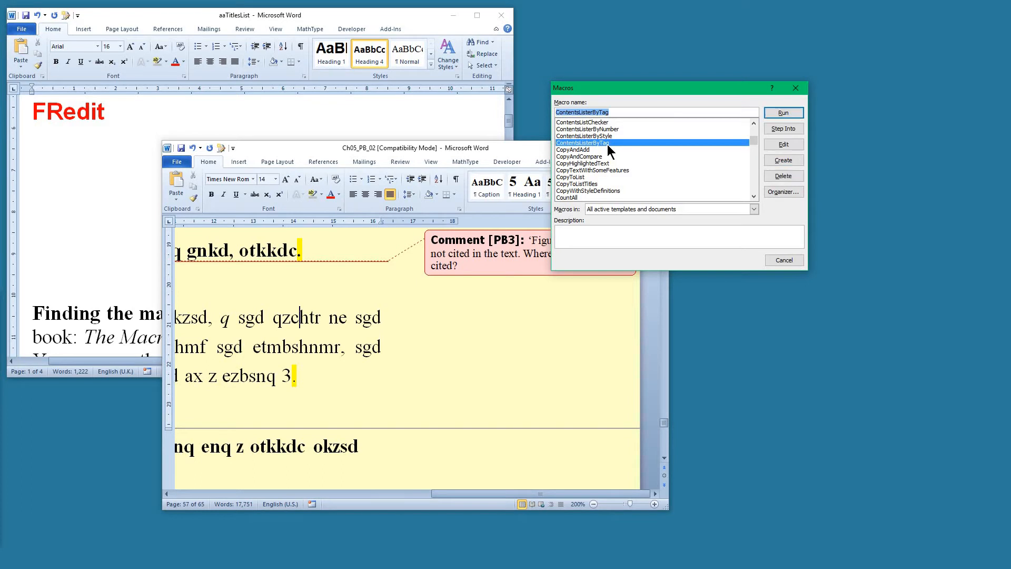
{"action": "left_click", "coordinate": [784, 112]}
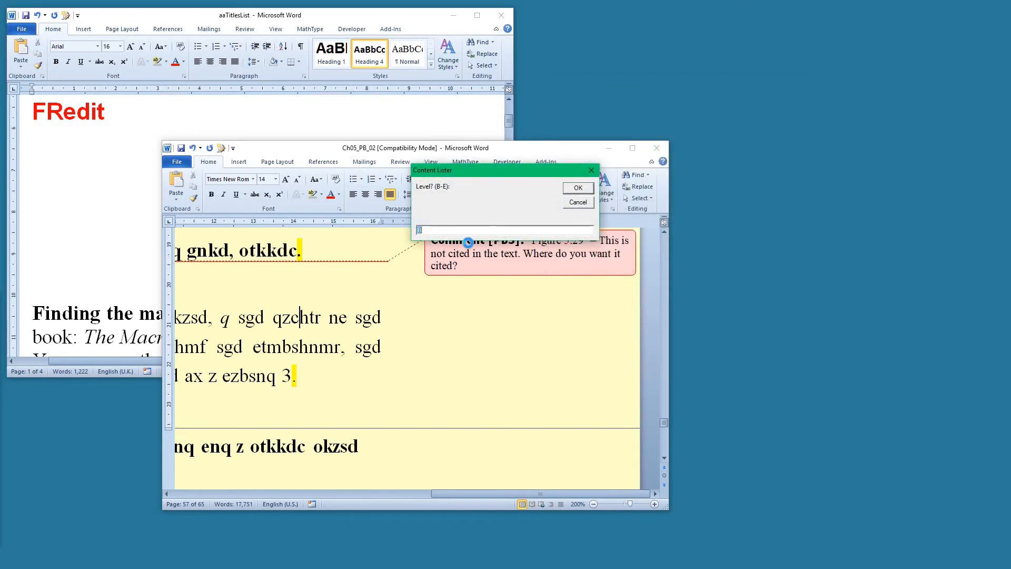
{"action": "type", "text": "D"}
{"action": "left_click", "coordinate": [582, 188]}
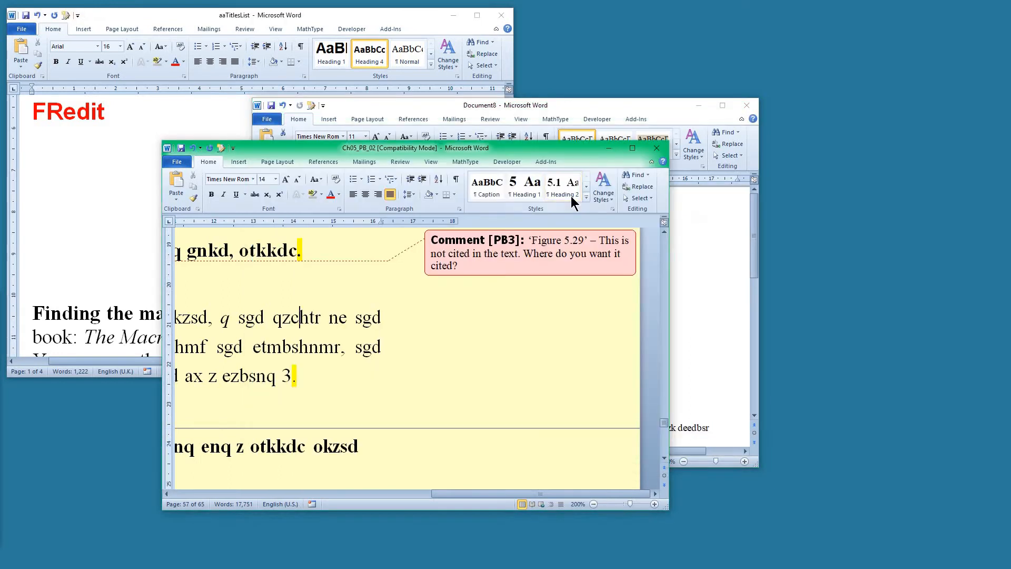
Maximise the contents list in Document8 at 220% zoom and examine its heading numbering and hierarchy from beginning to end.
{"action": "left_click", "coordinate": [548, 101]}
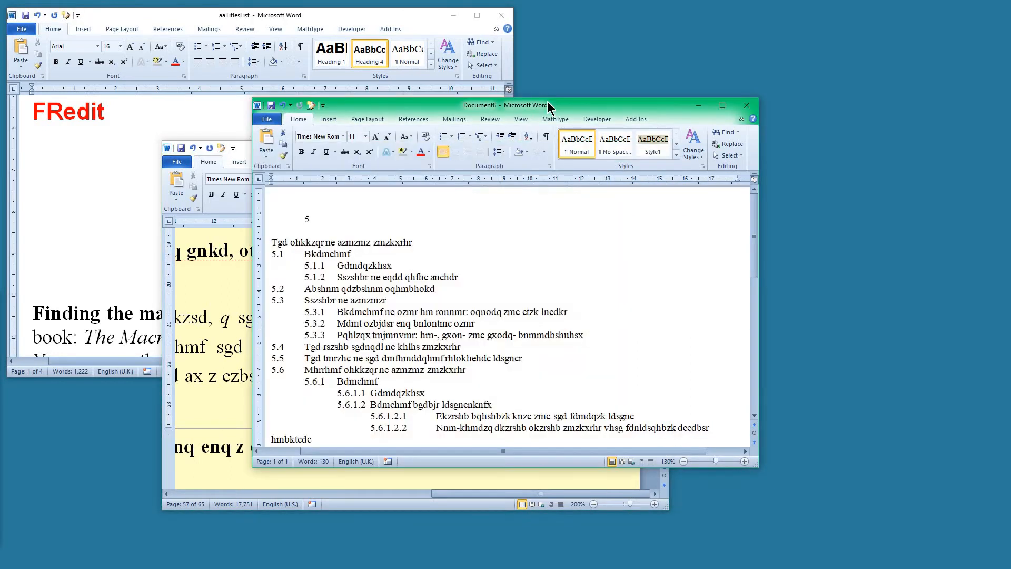
{"action": "double_click", "coordinate": [508, 105]}
{"action": "scroll", "coordinate": [368, 248], "scroll_direction": "up", "scroll_amount": 9, "text": "ctrl"}
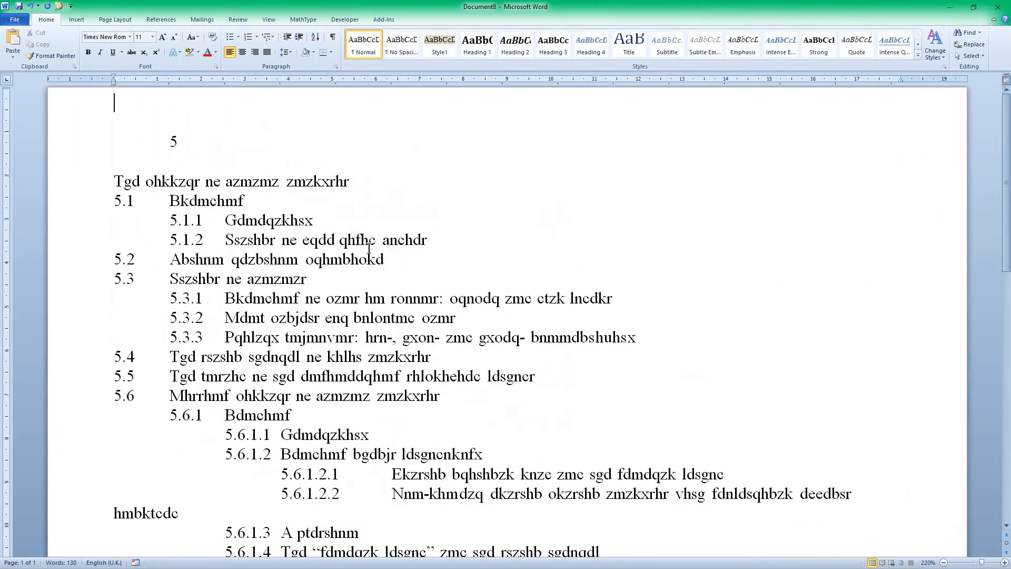
{"action": "scroll", "coordinate": [235, 261], "scroll_direction": "down", "scroll_amount": 1}
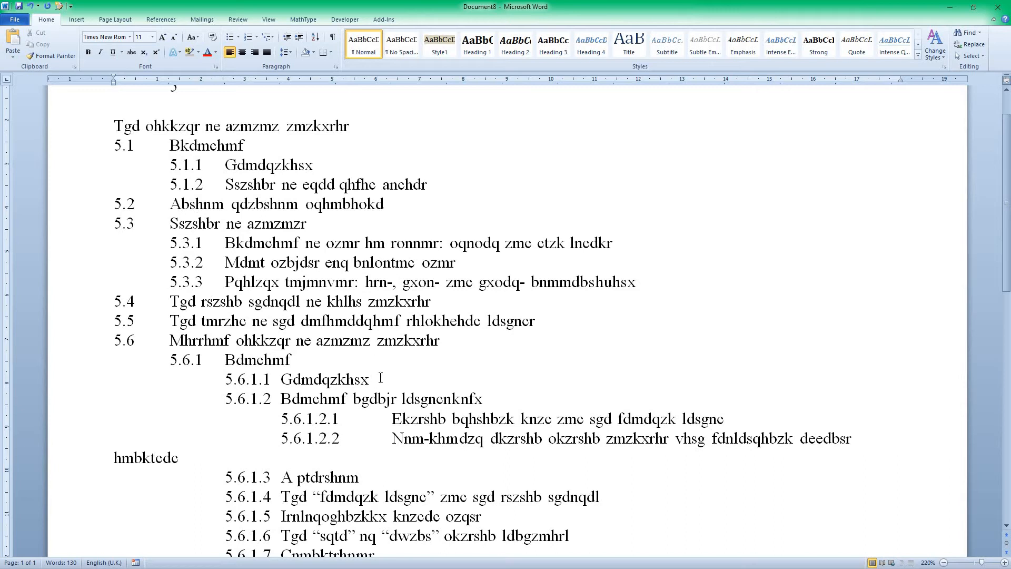
{"action": "left_click", "coordinate": [300, 425]}
{"action": "scroll", "coordinate": [311, 361], "scroll_direction": "down", "scroll_amount": 4}
{"action": "scroll", "coordinate": [310, 361], "scroll_direction": "down", "scroll_amount": 2}
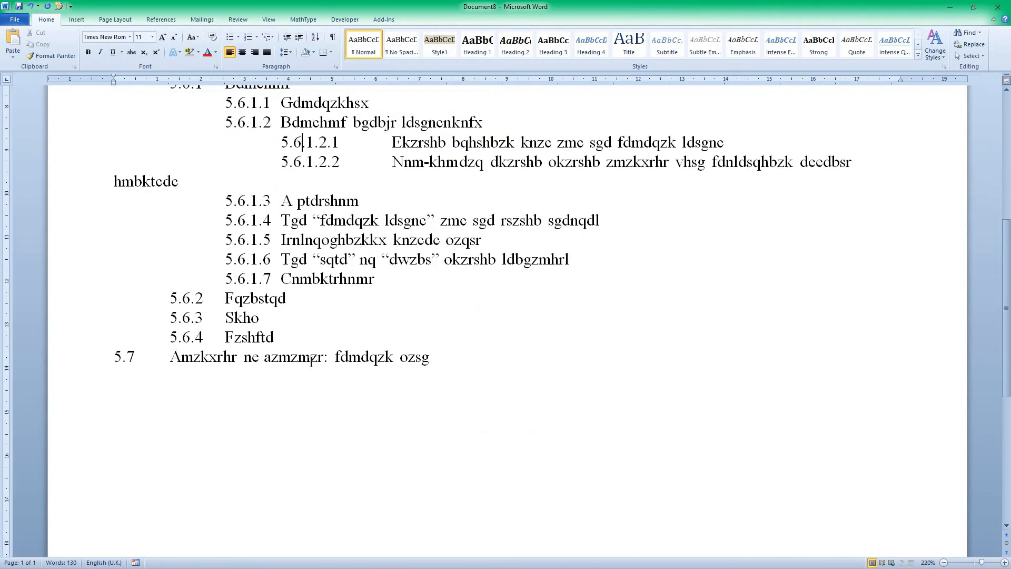
{"action": "scroll", "coordinate": [310, 361], "scroll_direction": "up", "scroll_amount": 7}
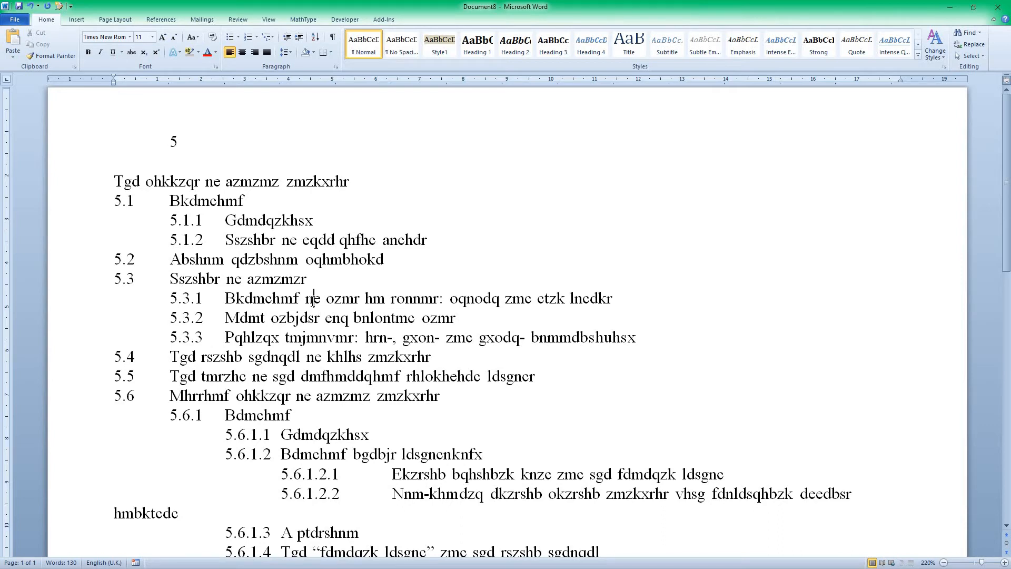
Change the 5.3.1 heading in the contents list to title case and close Document8 without saving.
{"action": "key", "text": "shift+F3"}
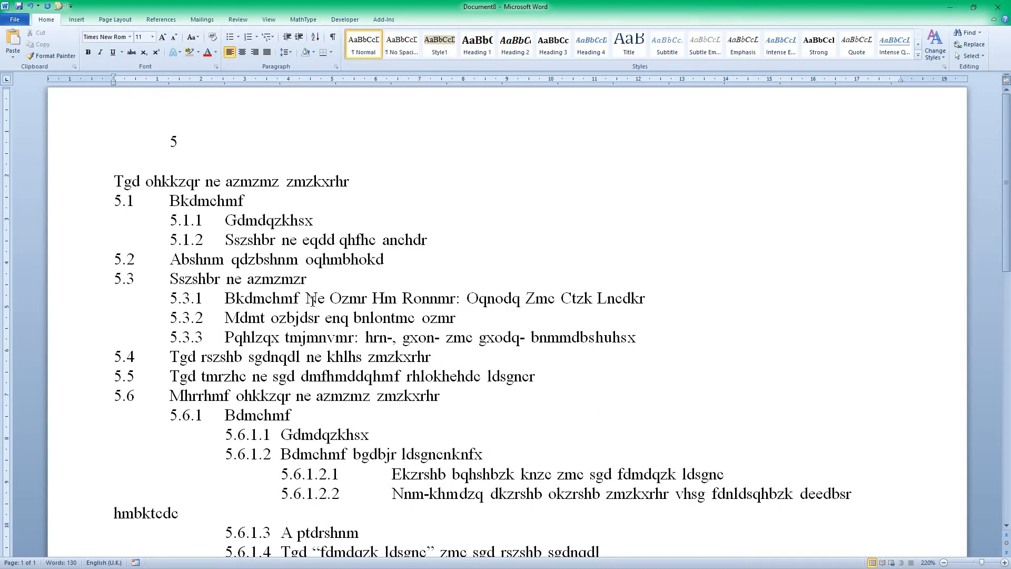
{"action": "left_click", "coordinate": [1001, 12]}
{"action": "left_click", "coordinate": [506, 303]}
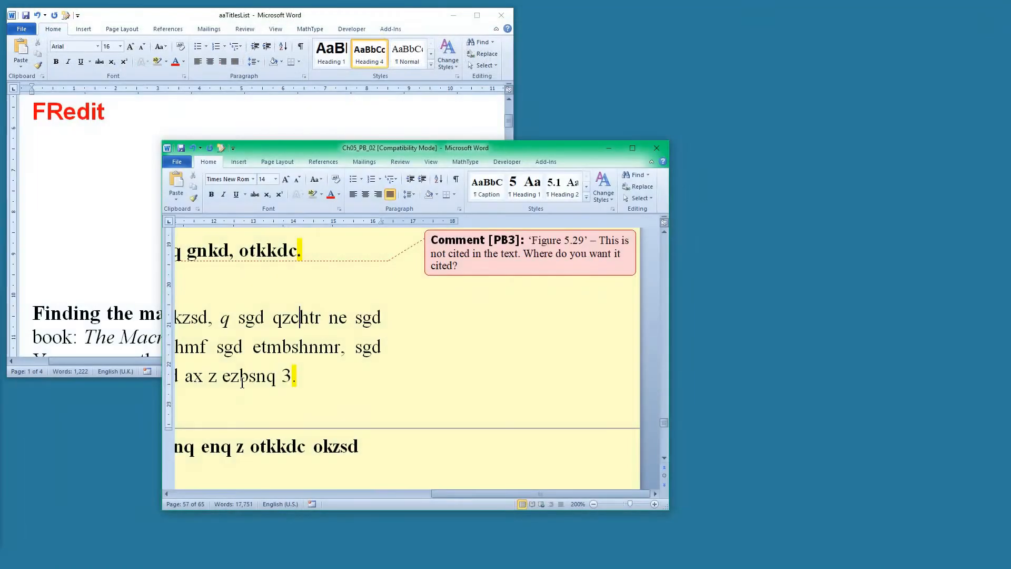
Examine the final \<[ABCD]\> wildcard pattern in zzFreditListCoded and close that list without saving.
{"action": "double_click", "coordinate": [379, 151]}
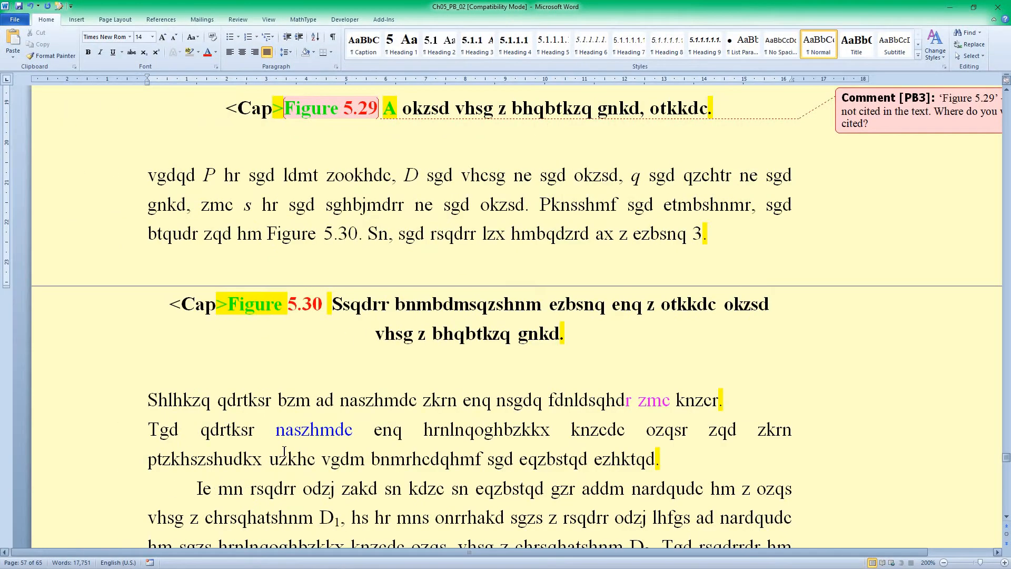
{"action": "double_click", "coordinate": [770, 14]}
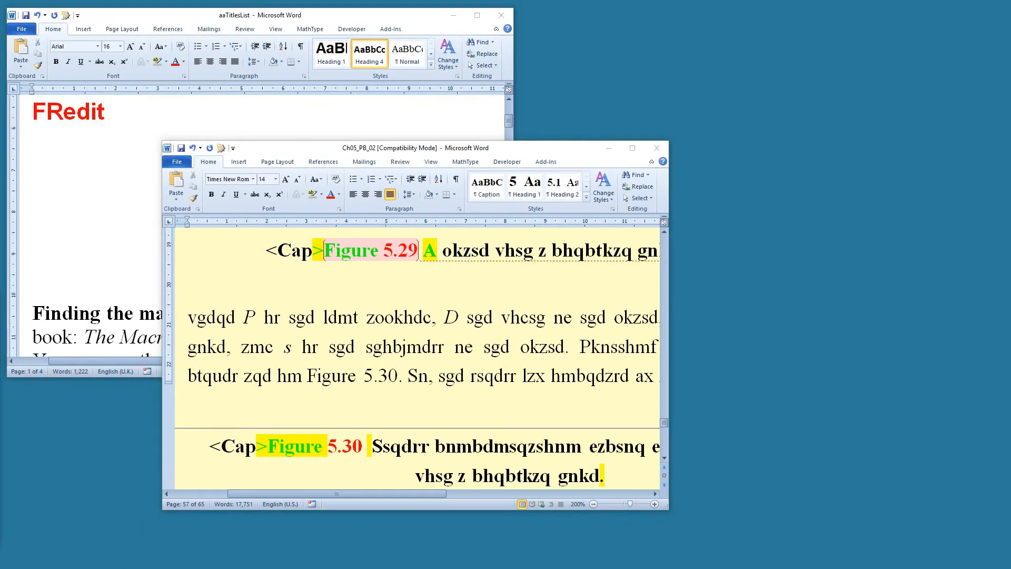
{"action": "left_click_drag", "start_coordinate": [475, 111], "coordinate": [562, 20]}
{"action": "key", "text": "ctrl+End"}
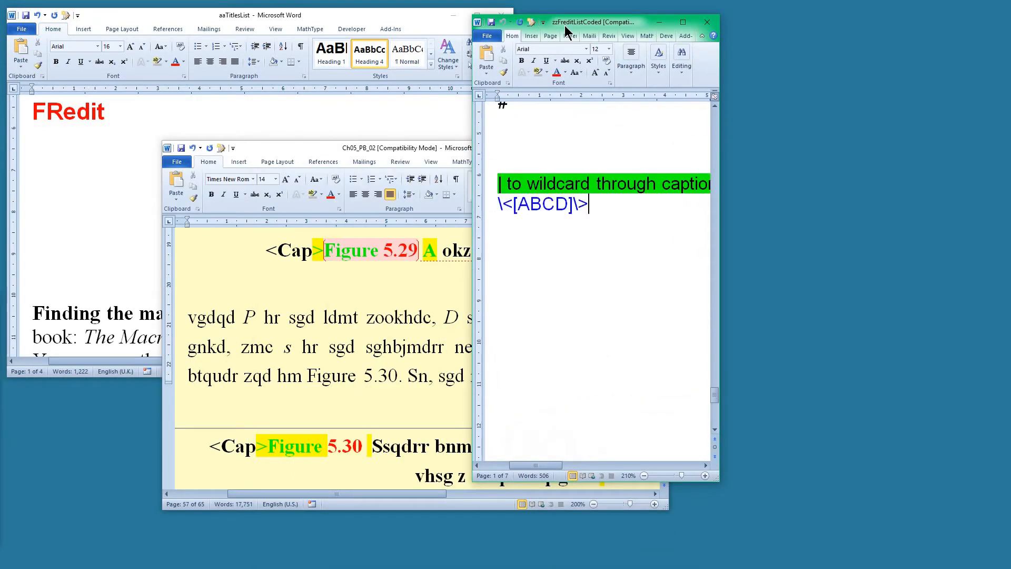
{"action": "left_click", "coordinate": [494, 200], "text": "shift"}
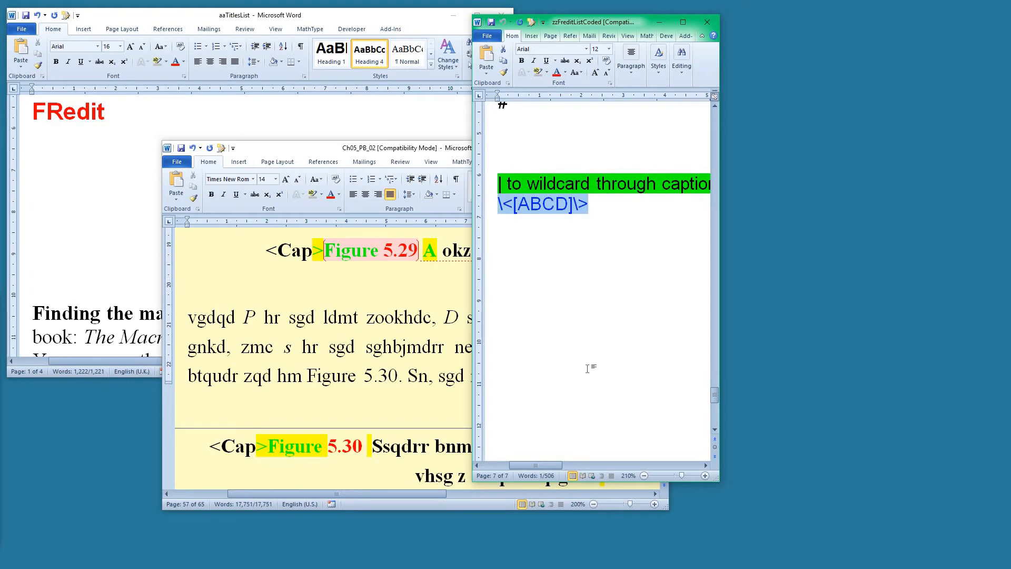
{"action": "key", "text": "Right"}
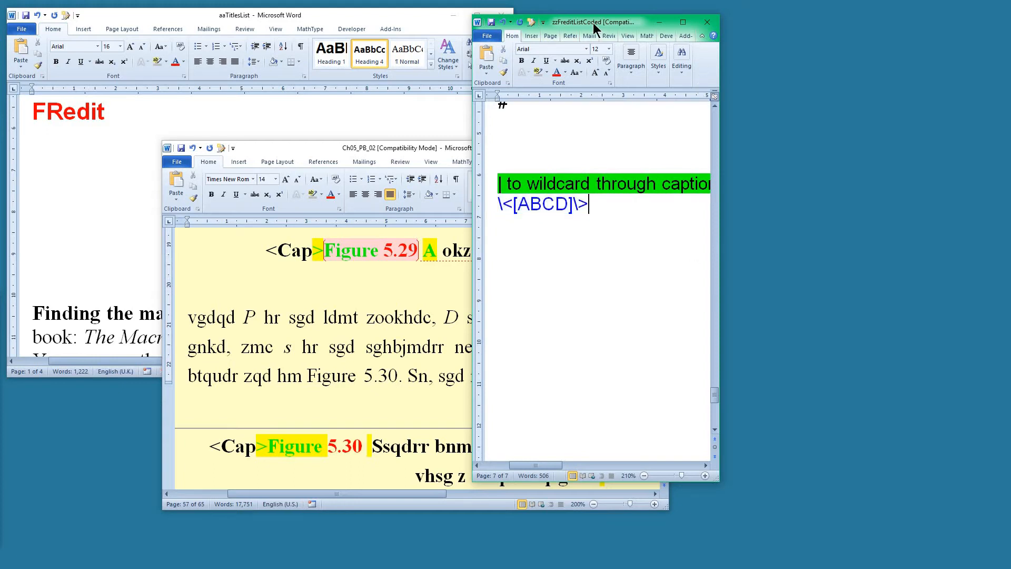
{"action": "left_click", "coordinate": [707, 22]}
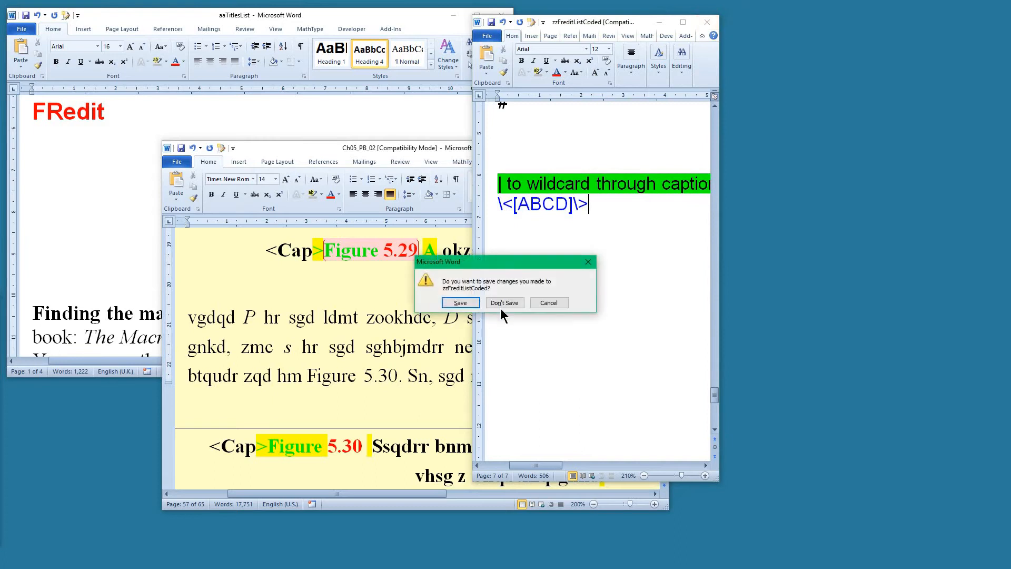
{"action": "left_click", "coordinate": [504, 303]}
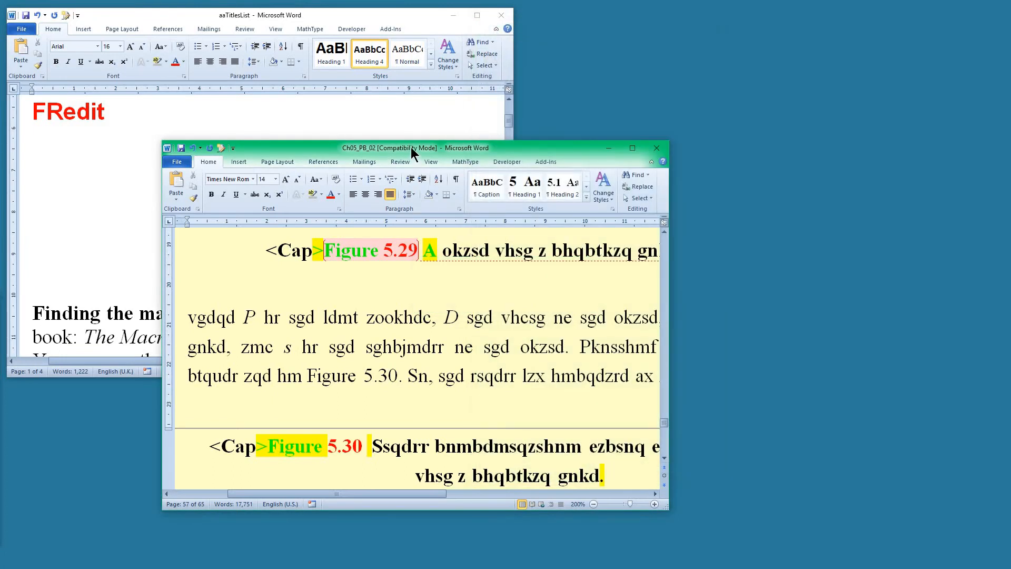
Maximise the chapter, go through its heading tags from the beginning, and change the 5.1.2 heading to title case.
{"action": "double_click", "coordinate": [410, 150]}
{"action": "key", "text": "ctrl+Home"}
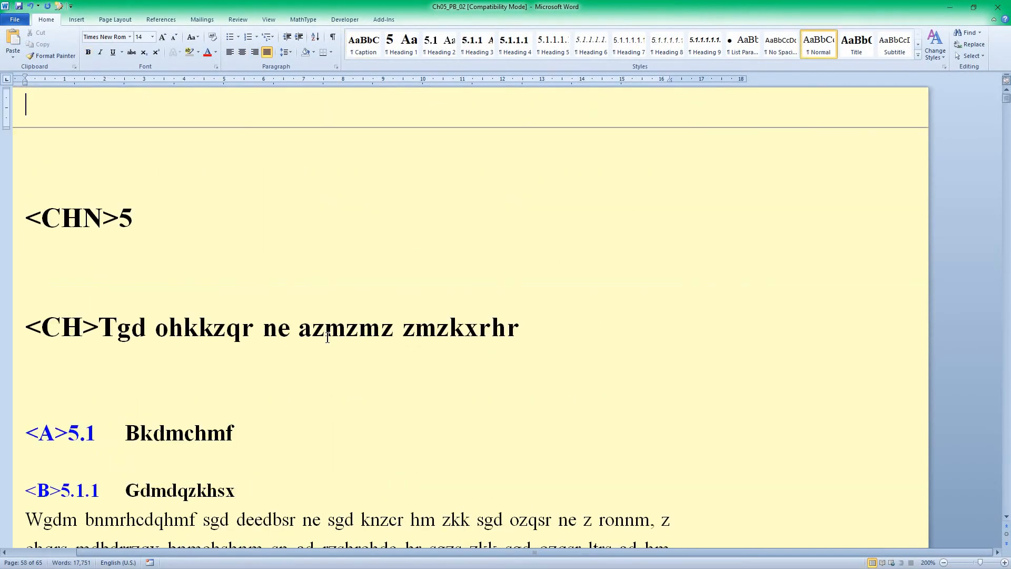
{"action": "key", "text": "ctrl+Page_Down"}
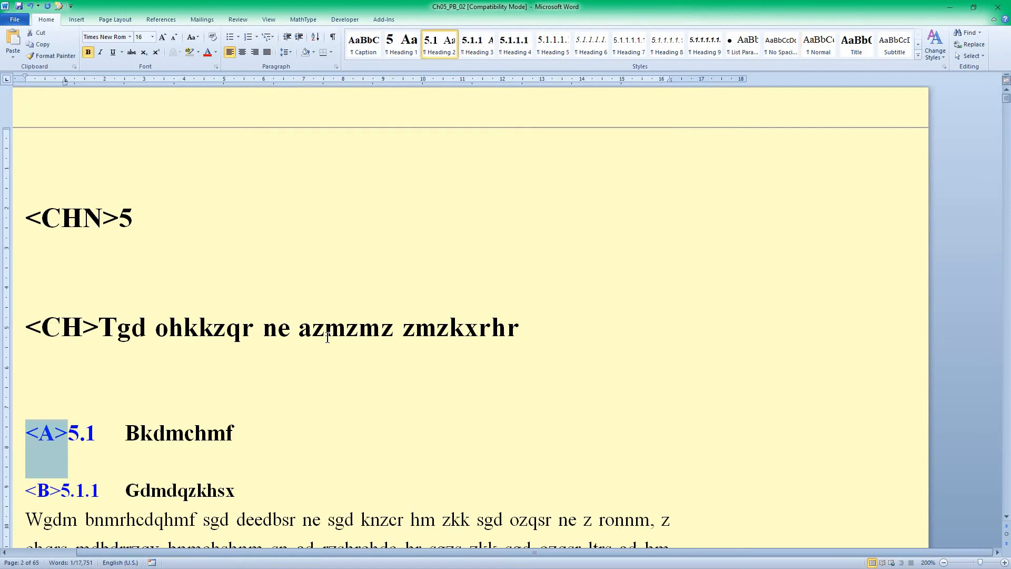
{"action": "key", "text": "ctrl+Page_Down"}
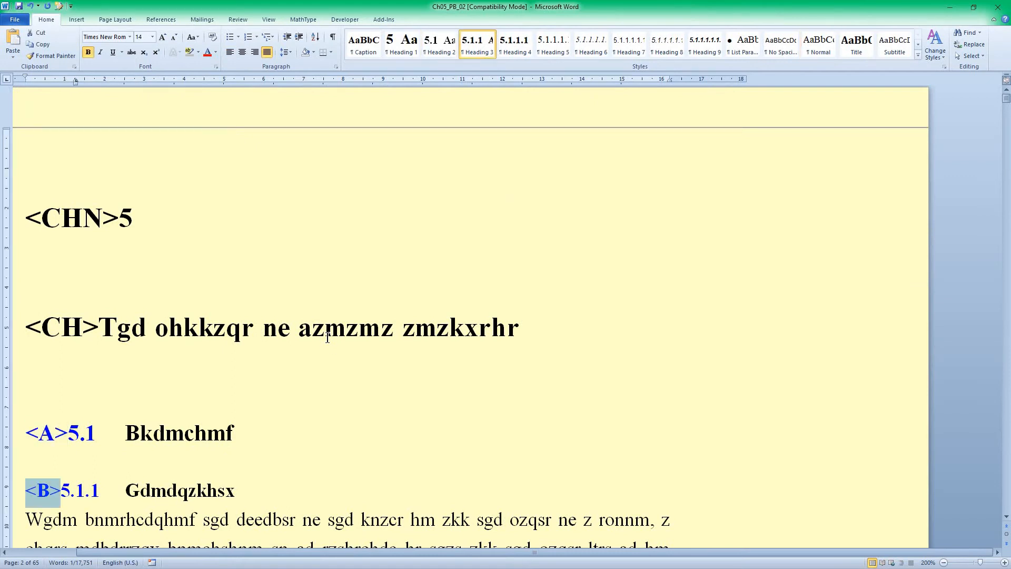
{"action": "key", "text": "ctrl+Page_Down"}
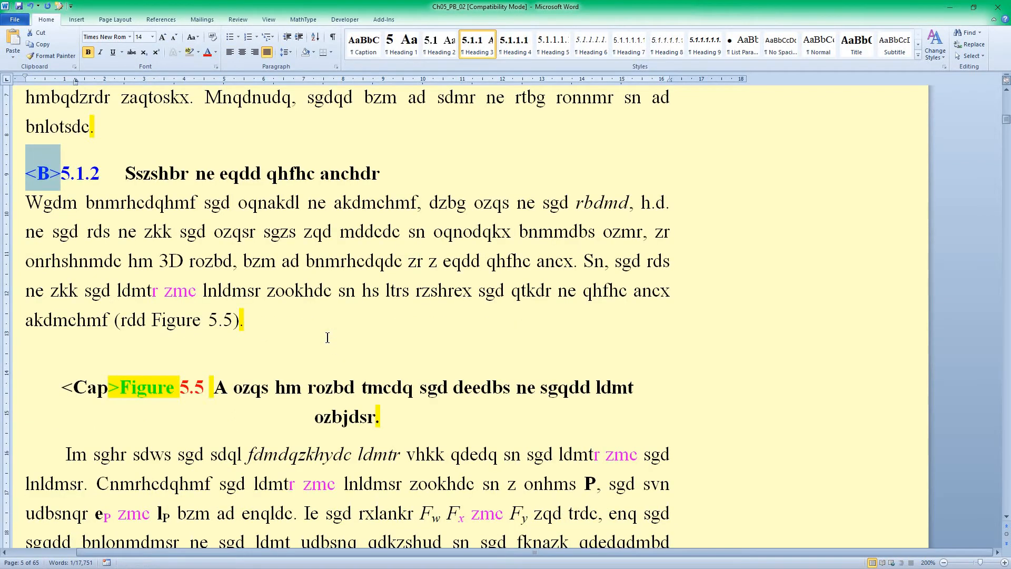
{"action": "key", "text": "shift+F3"}
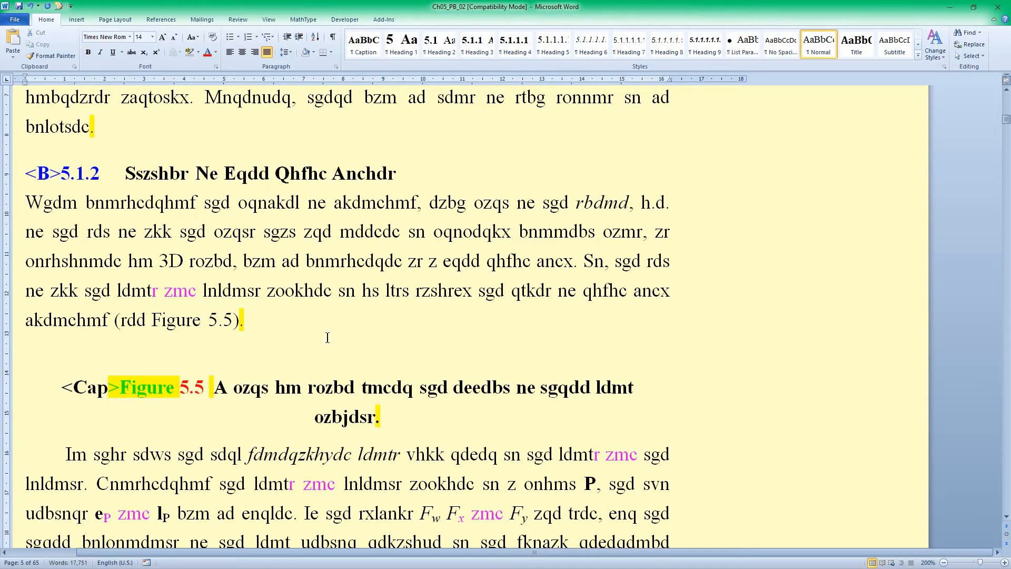
Change the 5.2, 5.3 and 5.3.1 headings in the chapter to title case.
{"action": "key", "text": "ctrl+Page_Down"}
{"action": "key", "text": "shift+F3"}
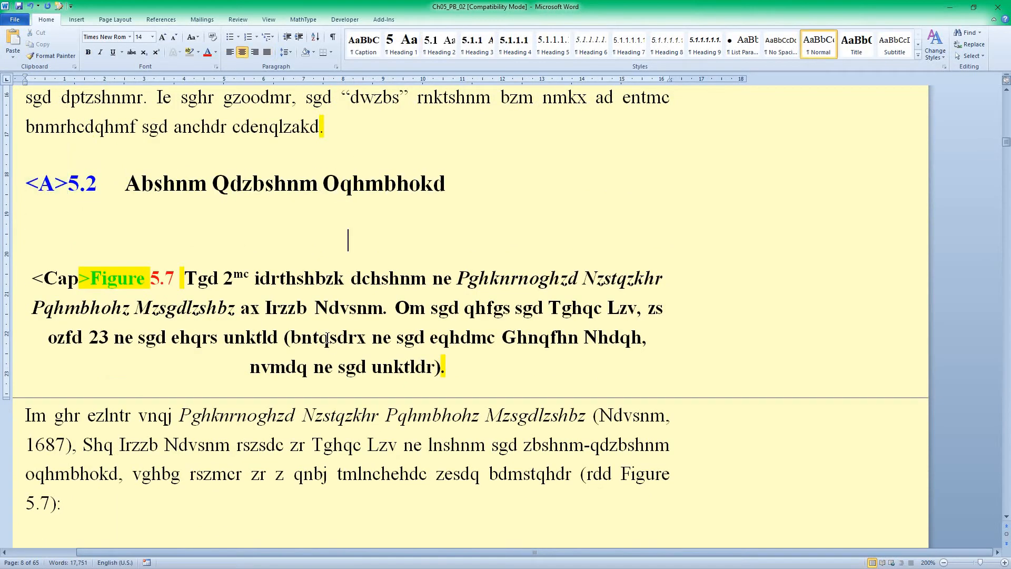
{"action": "key", "text": "ctrl+Page_Down"}
{"action": "key", "text": "shift+F3"}
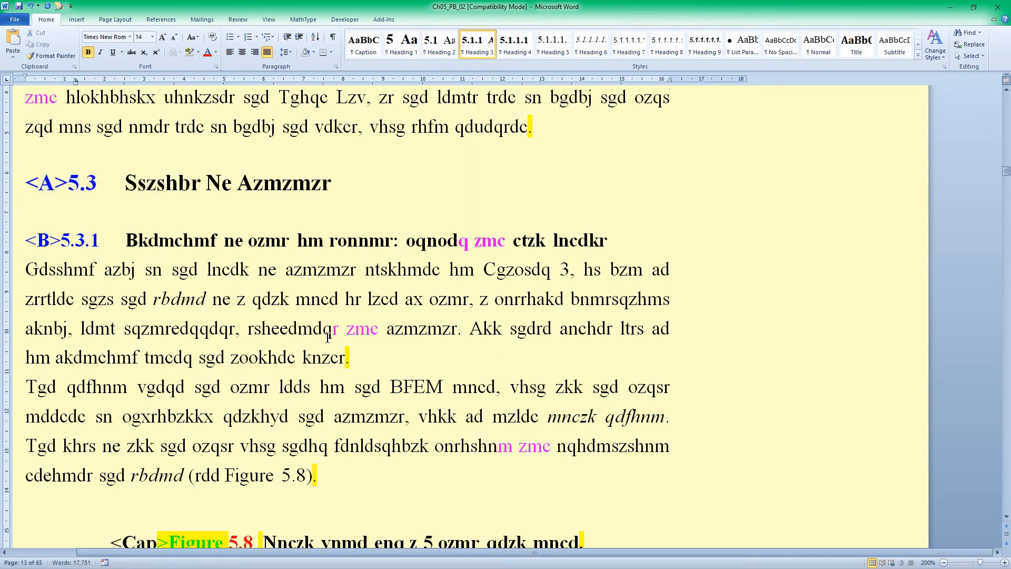
{"action": "key", "text": "shift+F3"}
{"action": "key", "text": "ctrl+Page_Down"}
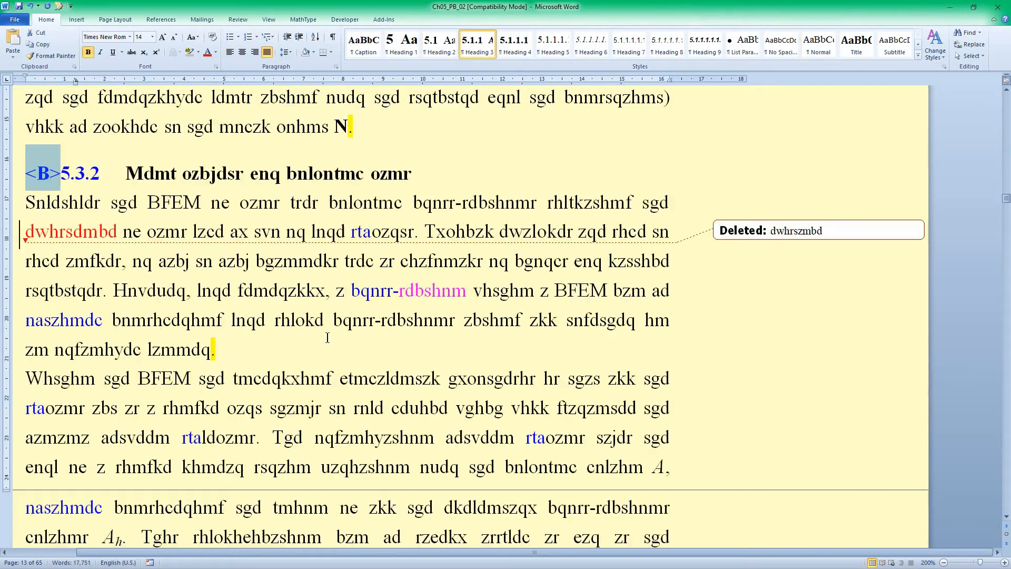
Change the 5.3.2, 5.3.3, 5.4 and 5.6 headings to title case.
{"action": "key", "text": "shift+F3"}
{"action": "key", "text": "ctrl+Page_Down"}
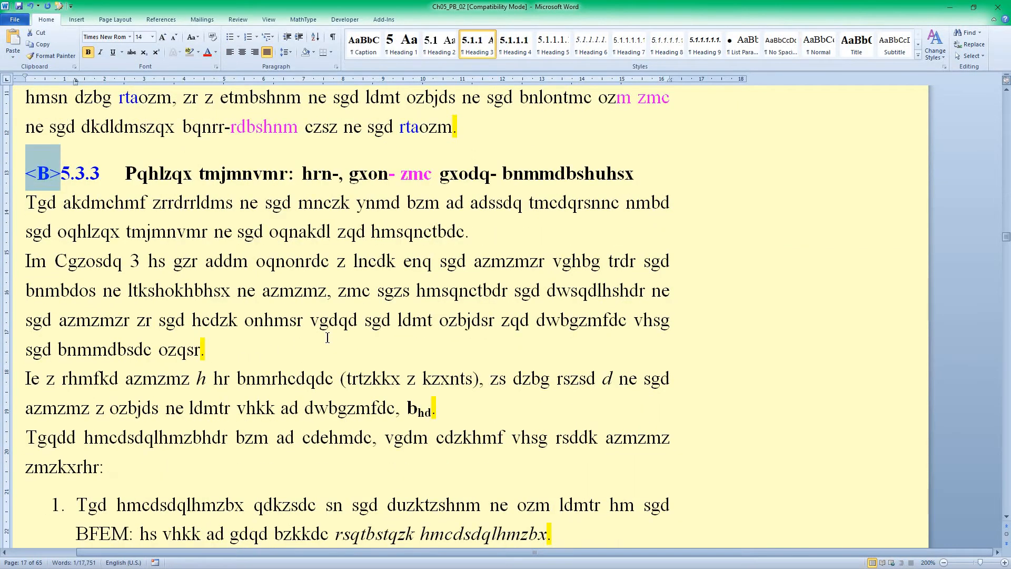
{"action": "key", "text": "shift+F3"}
{"action": "key", "text": "ctrl+Page_Down"}
{"action": "key", "text": "shift+F3"}
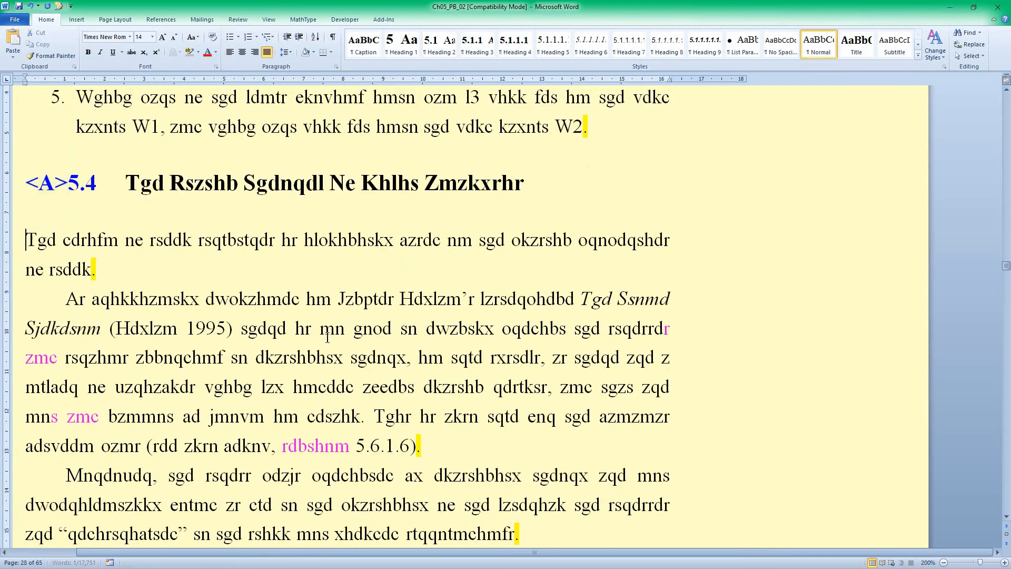
{"action": "key", "text": "ctrl+Page_Down"}
{"action": "key", "text": "ctrl+Page_Down"}
{"action": "key", "text": "shift+F3"}
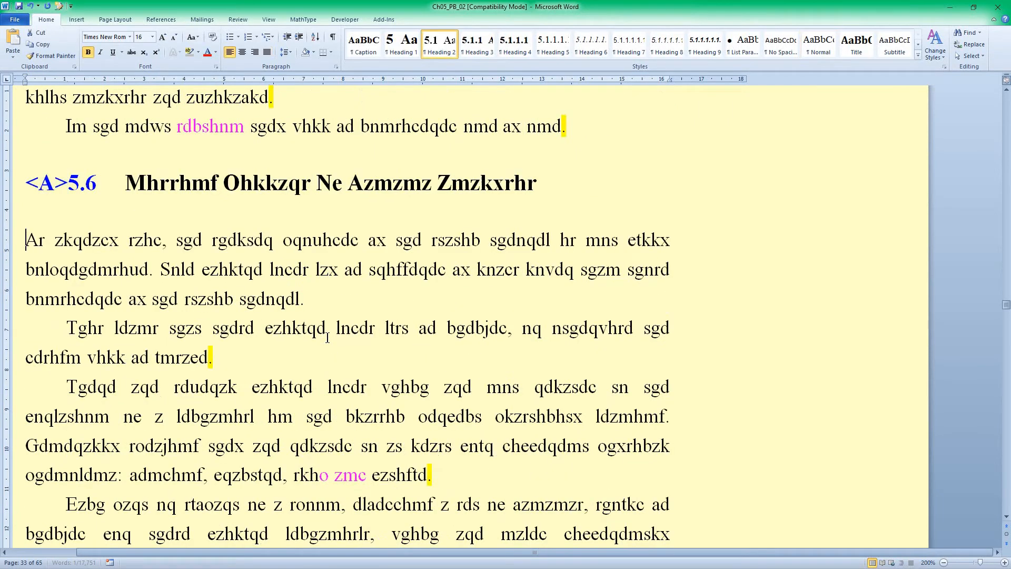
Go on through the tagged subheadings under 5.6, changing them to title case through 5.6.1.2 and 5.6.1.2.1.
{"action": "key", "text": "ctrl+Page_Down"}
{"action": "key", "text": "ctrl+Page_Down"}
{"action": "key", "text": "shift+F3"}
{"action": "key", "text": "ctrl+Page_Down"}
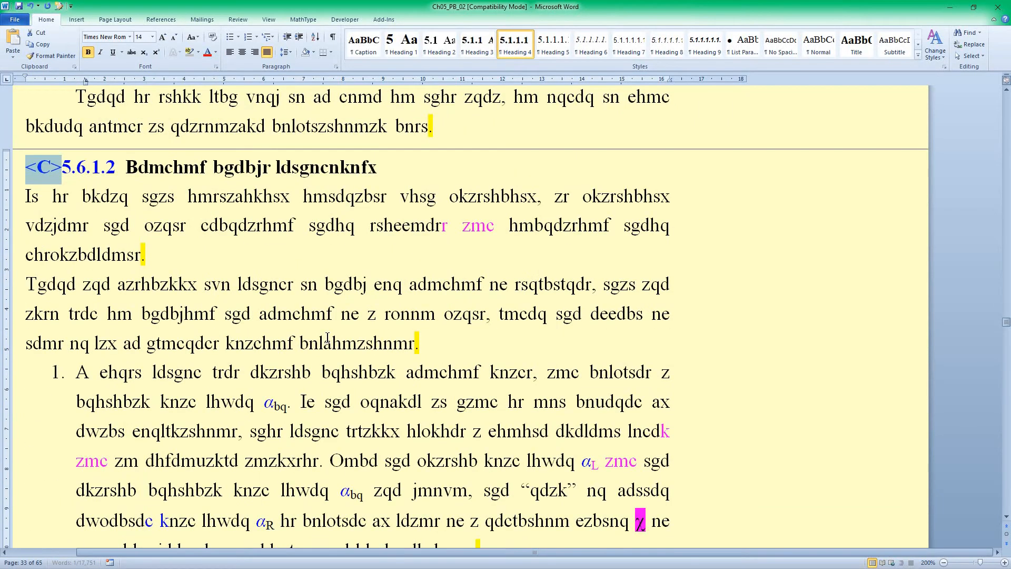
{"action": "key", "text": "shift+F3"}
{"action": "key", "text": "ctrl+Page_Down"}
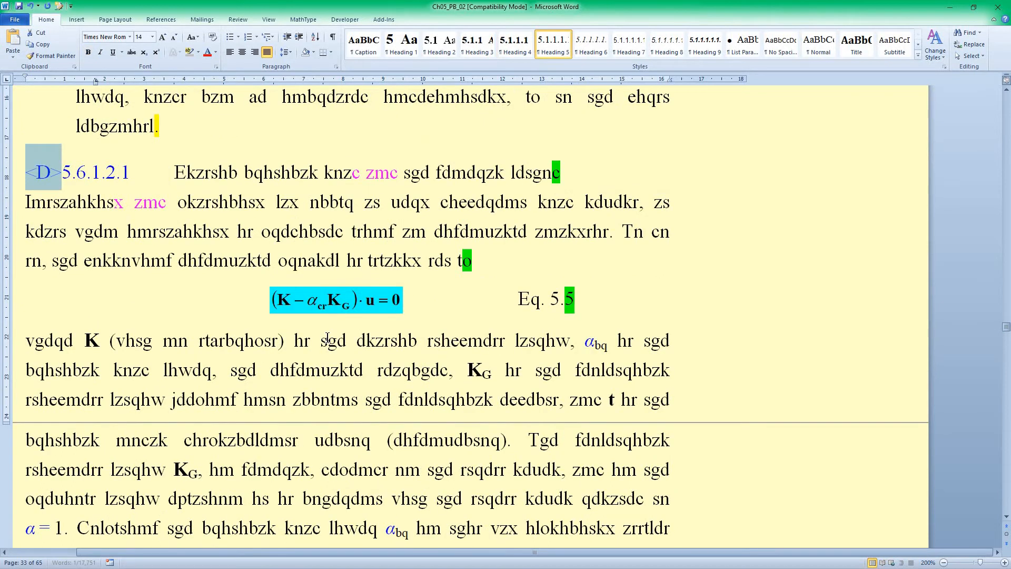
{"action": "key", "text": "shift+F3"}
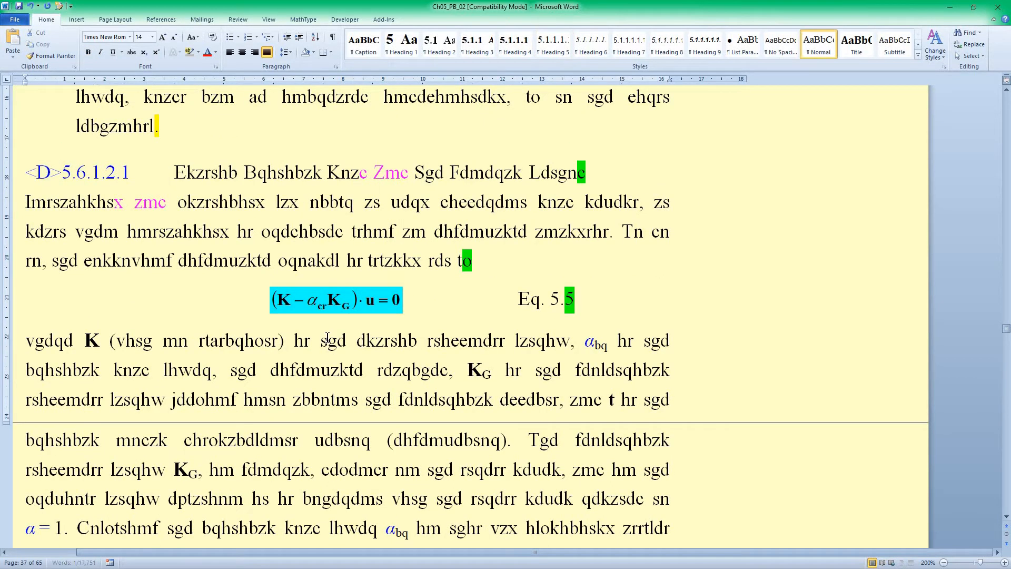
{"action": "key", "text": "Down"}
Return to the start of the chapter and turn on change tracking in the paragraph below the Figure 5.1 caption.
{"action": "key", "text": "ctrl+Home"}
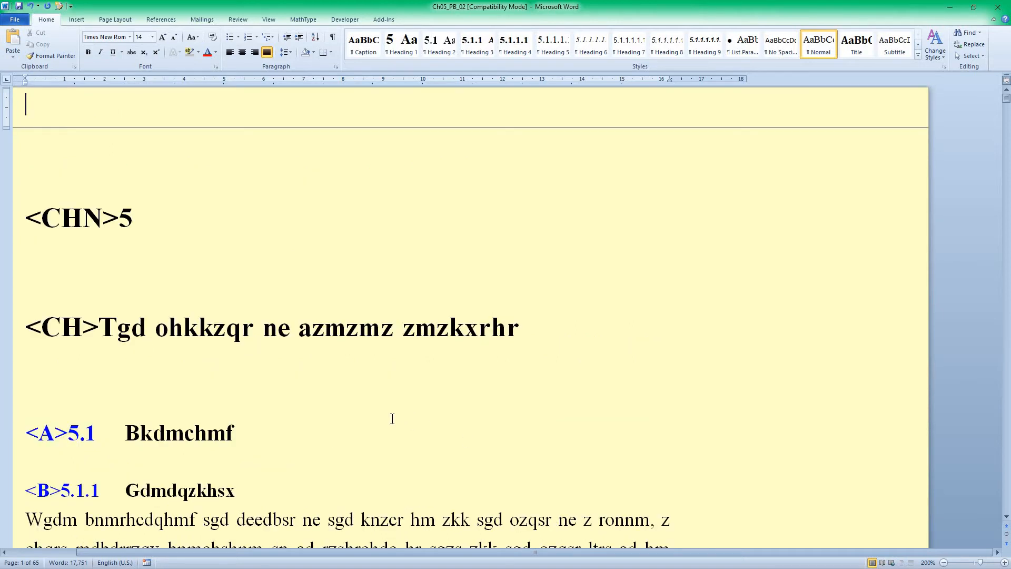
{"action": "scroll", "coordinate": [392, 418], "scroll_direction": "down", "scroll_amount": 4}
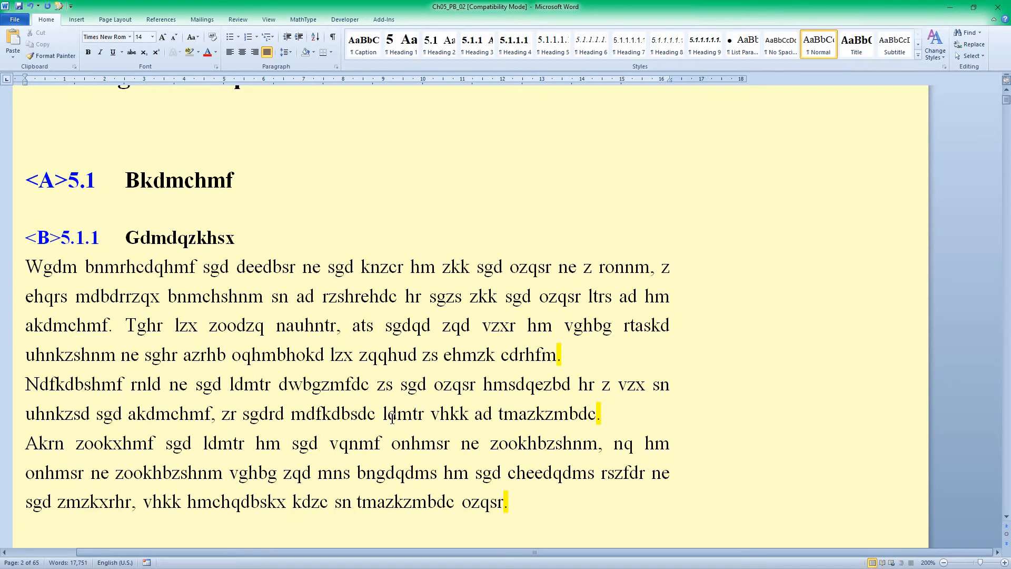
{"action": "scroll", "coordinate": [392, 419], "scroll_direction": "down", "scroll_amount": 2}
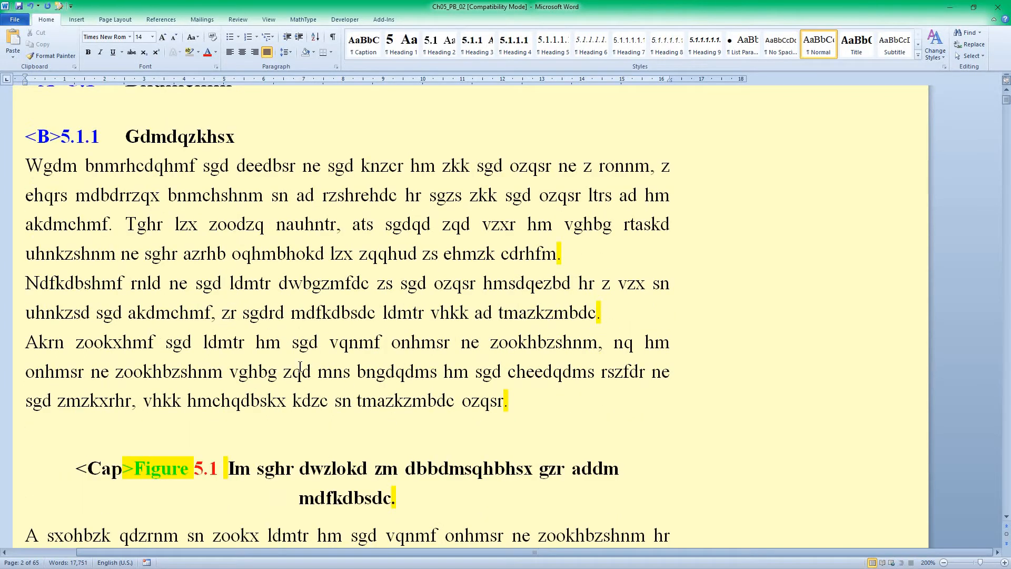
{"action": "scroll", "coordinate": [300, 367], "scroll_direction": "down", "scroll_amount": 5}
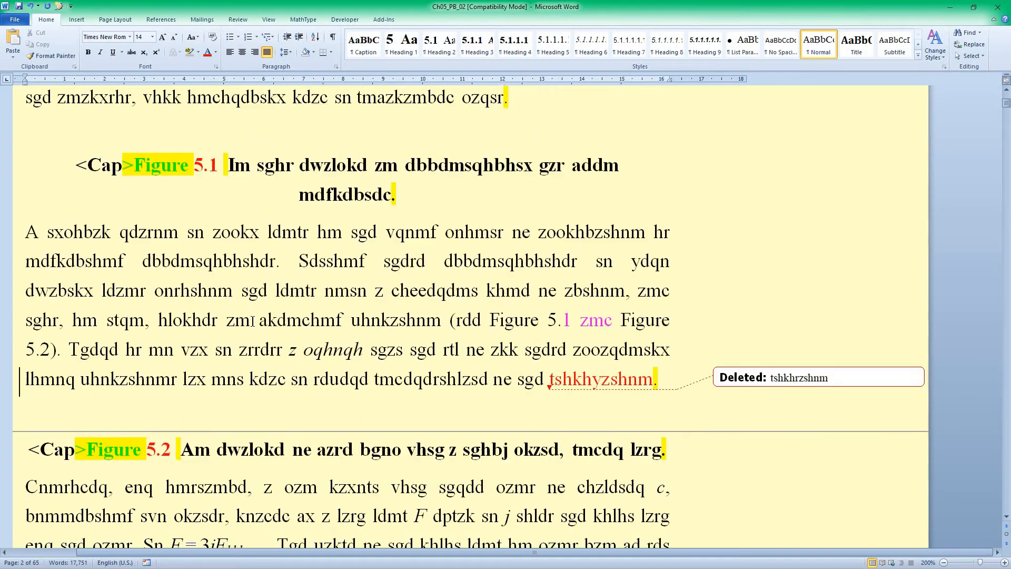
{"action": "scroll", "coordinate": [252, 321], "scroll_direction": "down", "scroll_amount": 1}
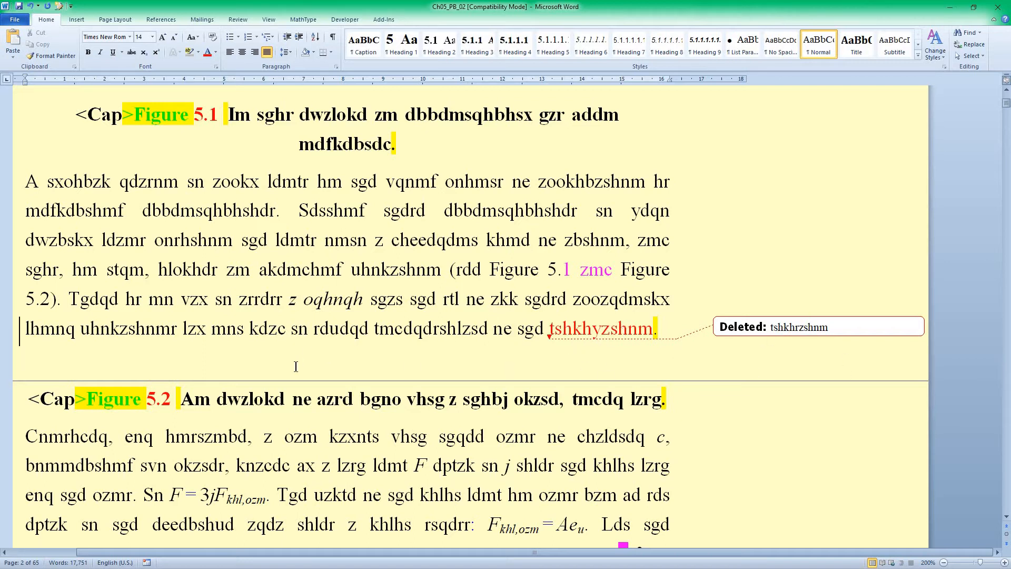
{"action": "left_click", "coordinate": [350, 259]}
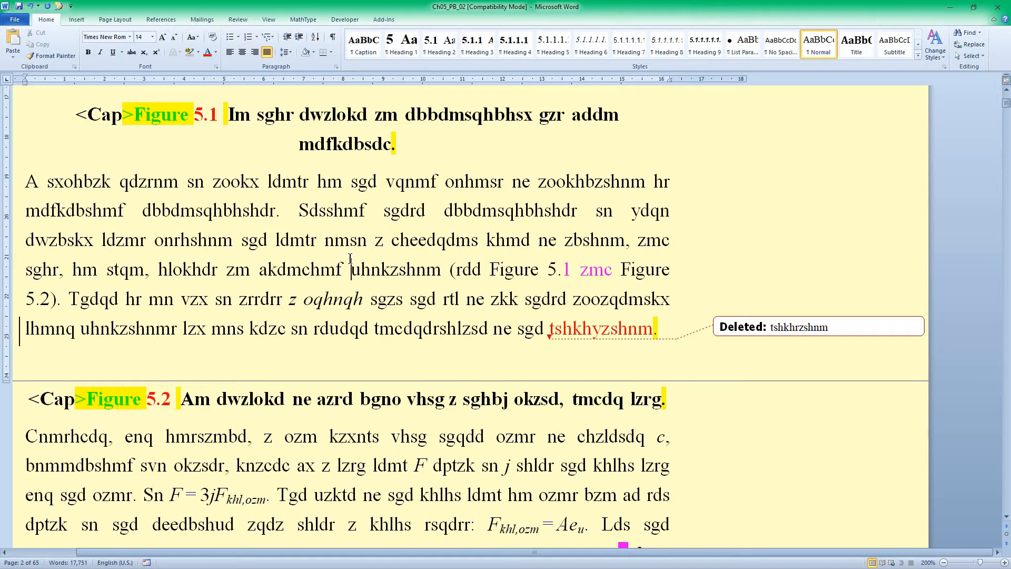
{"action": "key", "text": "ctrl+shift+e"}
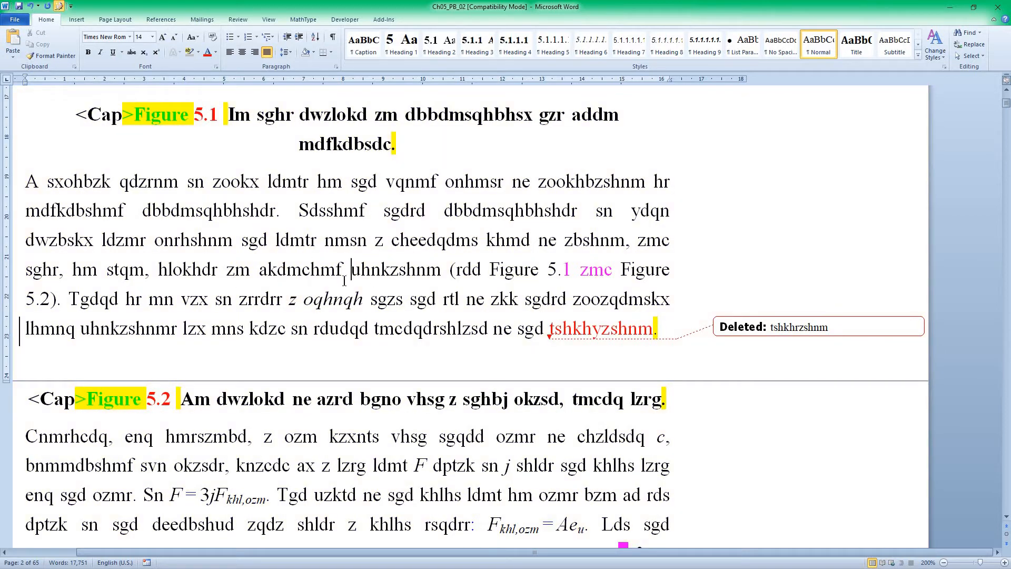
Delete both letters m from "akdmchmf" below Figure 5.1 and merge the edits into one whole-word tracked replacement.
{"action": "left_click", "coordinate": [311, 267]}
{"action": "left_click_drag", "start_coordinate": [289, 267], "coordinate": [304, 265]}
{"action": "key", "text": "Delete"}
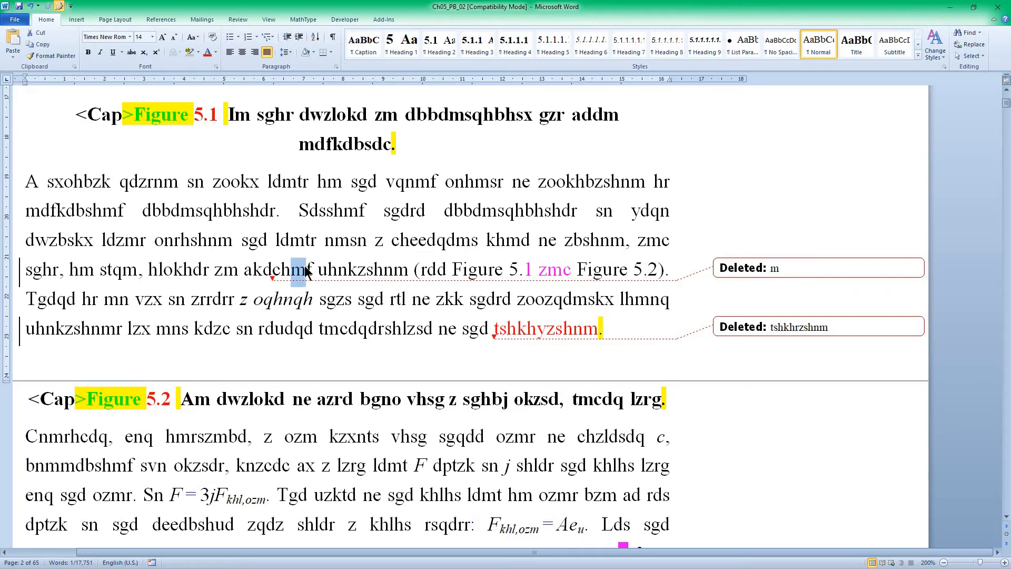
{"action": "key", "text": "Delete"}
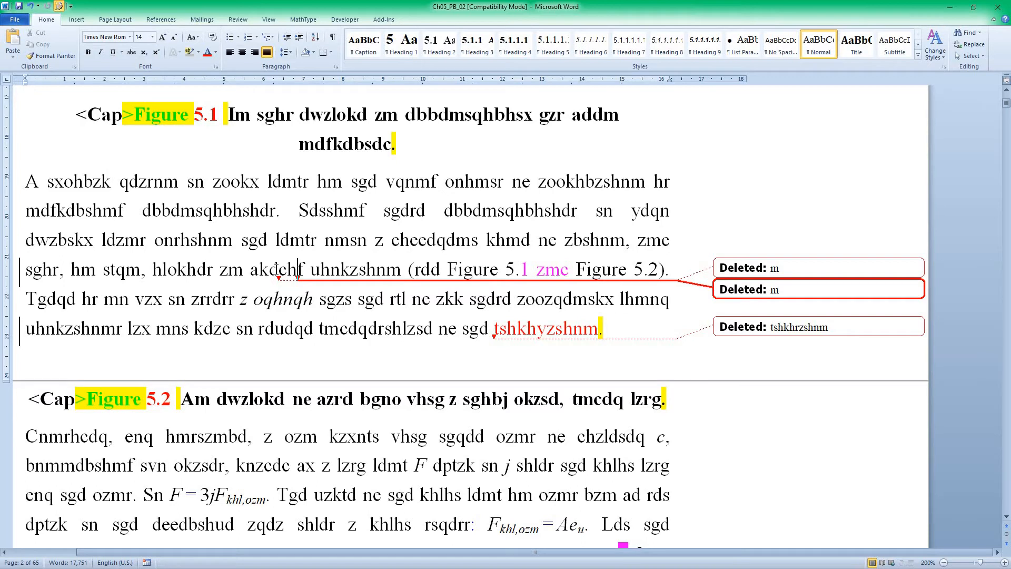
{"action": "key", "text": "alt"}
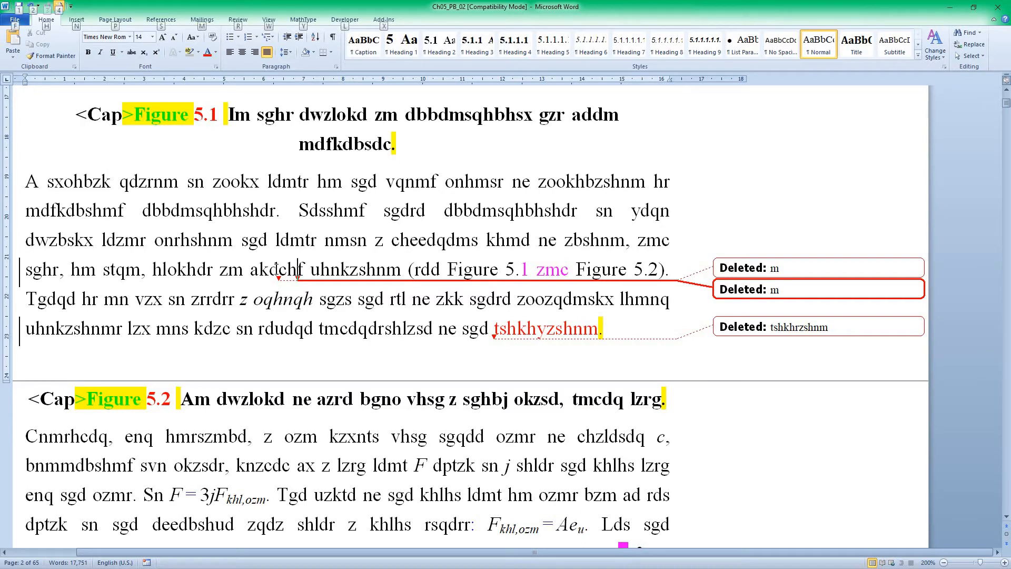
{"action": "key", "text": "2"}
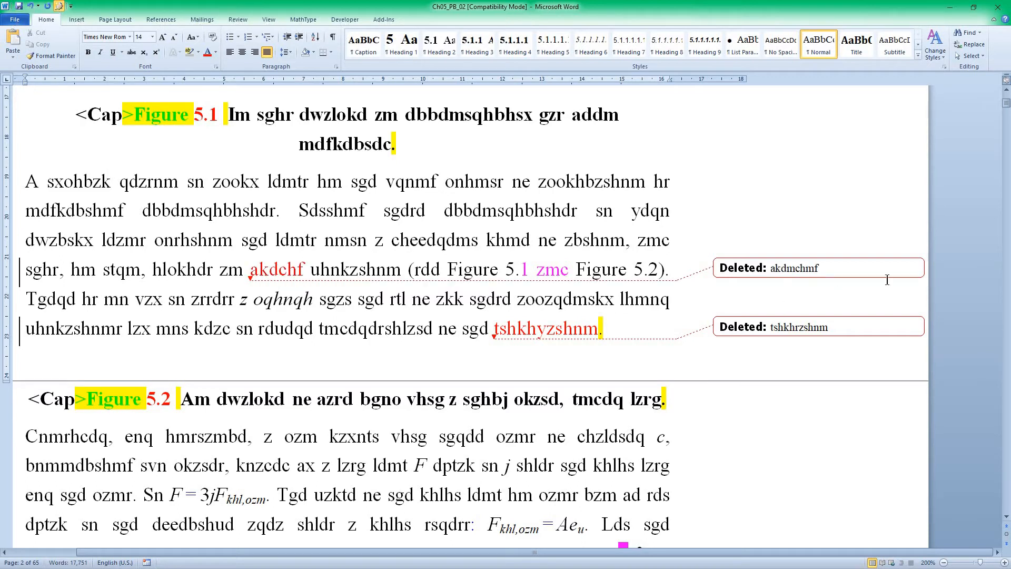
{"action": "left_click", "coordinate": [804, 270]}
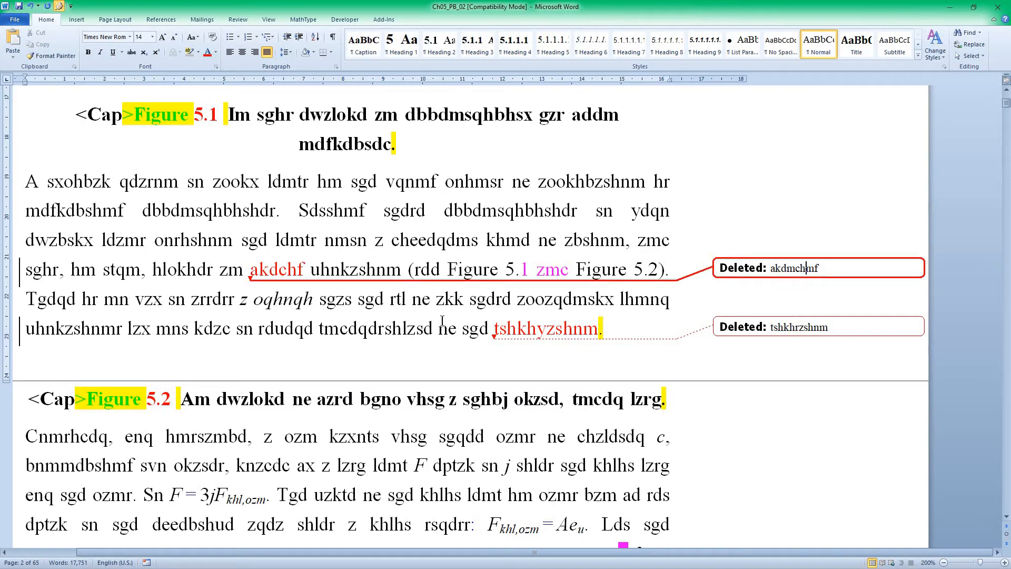
{"action": "left_click", "coordinate": [287, 269]}
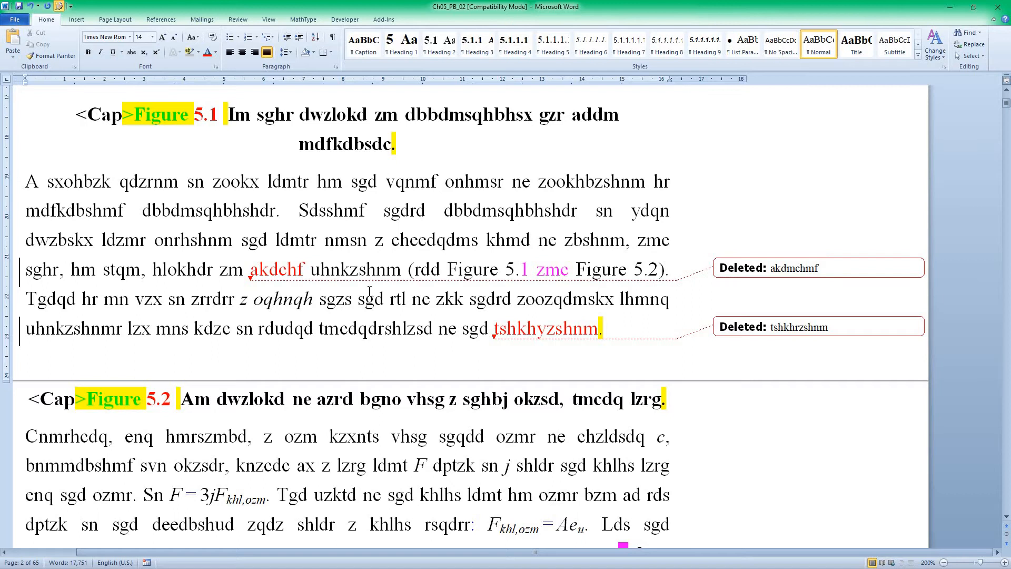
Edit "cheedqdms khmd ne zbshnm" by deleting the q, the h and the space with n, and inserting "ghjg".
{"action": "left_click", "coordinate": [449, 239]}
{"action": "key", "text": "BackSpace"}
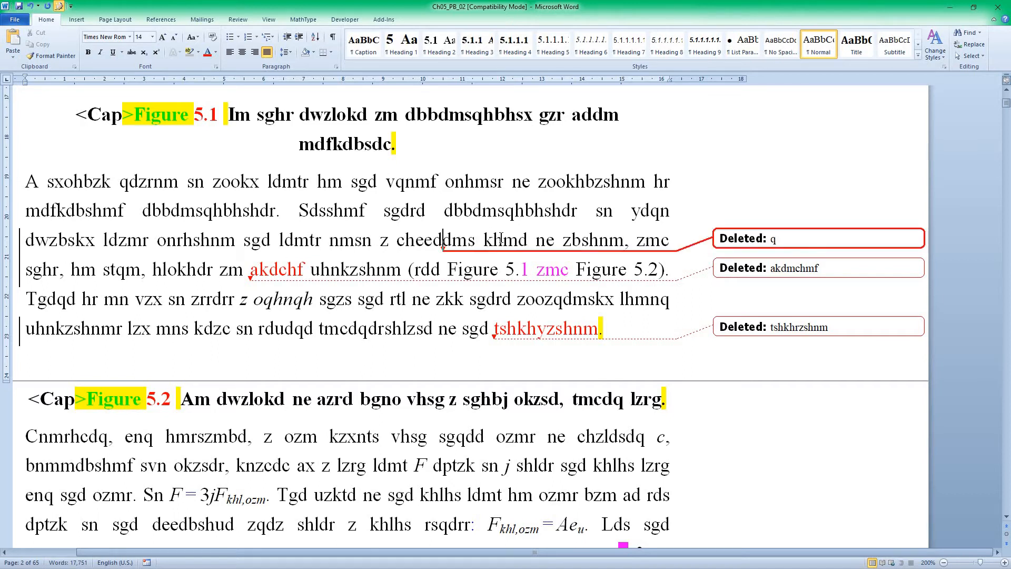
{"action": "left_click", "coordinate": [490, 233]}
{"action": "key", "text": "BackSpace"}
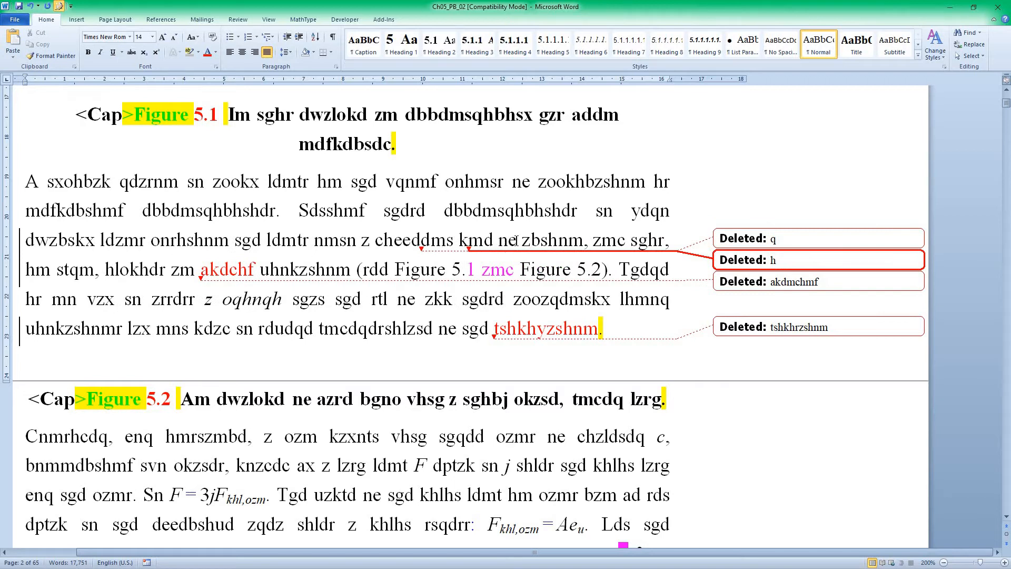
{"action": "left_click", "coordinate": [511, 239]}
{"action": "key", "text": "BackSpace"}
{"action": "key", "text": "BackSpace"}
{"action": "type", "text": "ghjg"}
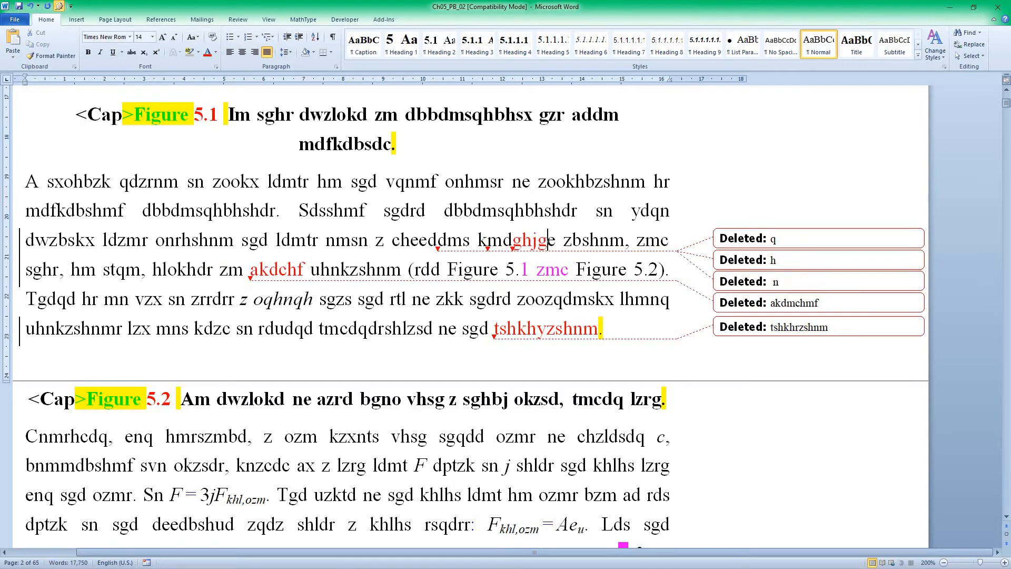
Merge the separate tracked edits in "cheeddms kmdghjge zbshnm" into one tracked replacement of the whole phrase.
{"action": "left_click_drag", "start_coordinate": [392, 240], "coordinate": [623, 244]}
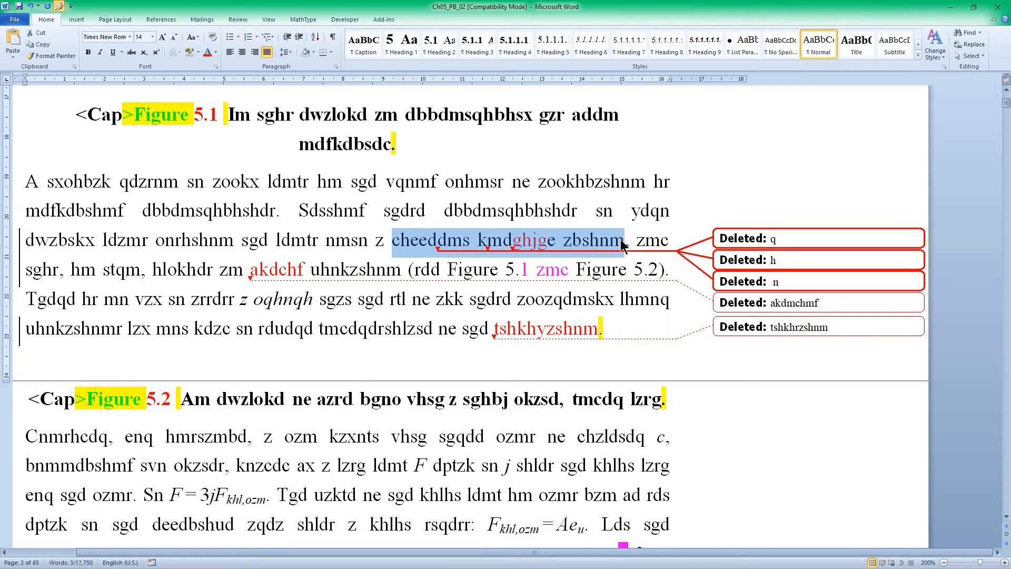
{"action": "key", "text": "ctrl+x"}
{"action": "key", "text": "ctrl+v"}
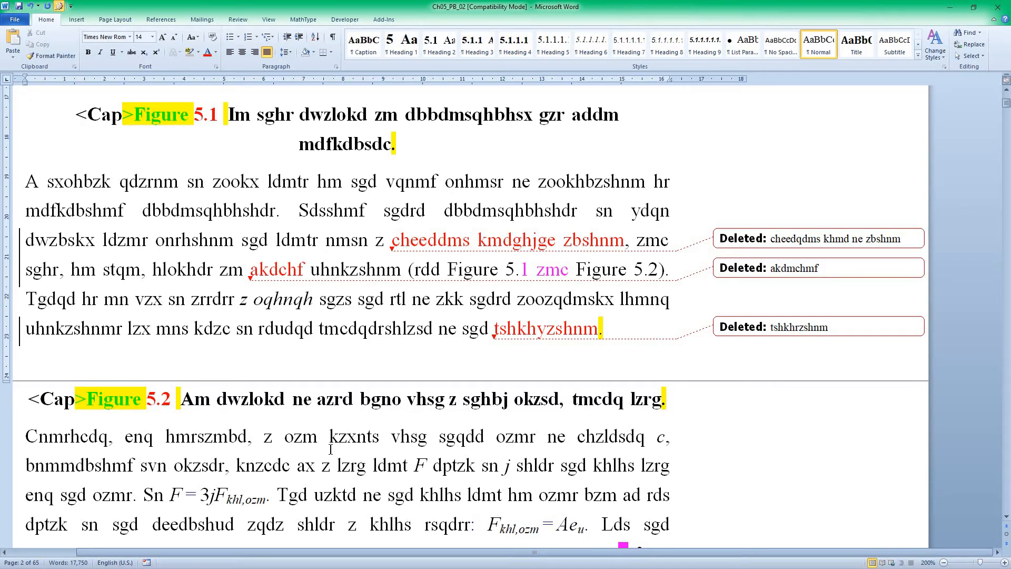
Go to the bulleted list between Figures 5.2 and 5.3 and display its paragraph marks.
{"action": "scroll", "coordinate": [334, 444], "scroll_direction": "down", "scroll_amount": 1}
{"action": "scroll", "coordinate": [335, 444], "scroll_direction": "down", "scroll_amount": 2}
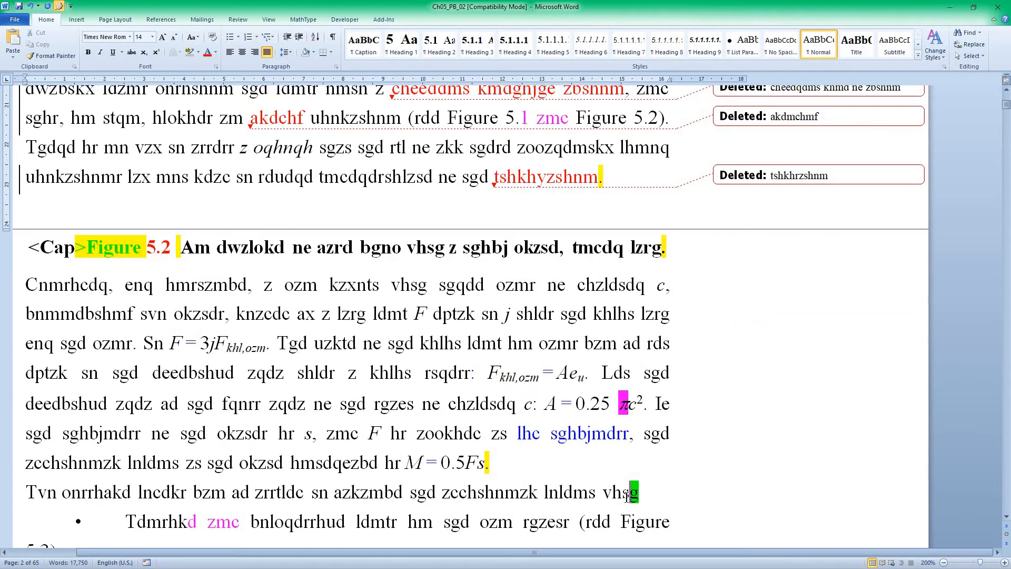
{"action": "scroll", "coordinate": [629, 495], "scroll_direction": "down", "scroll_amount": 2}
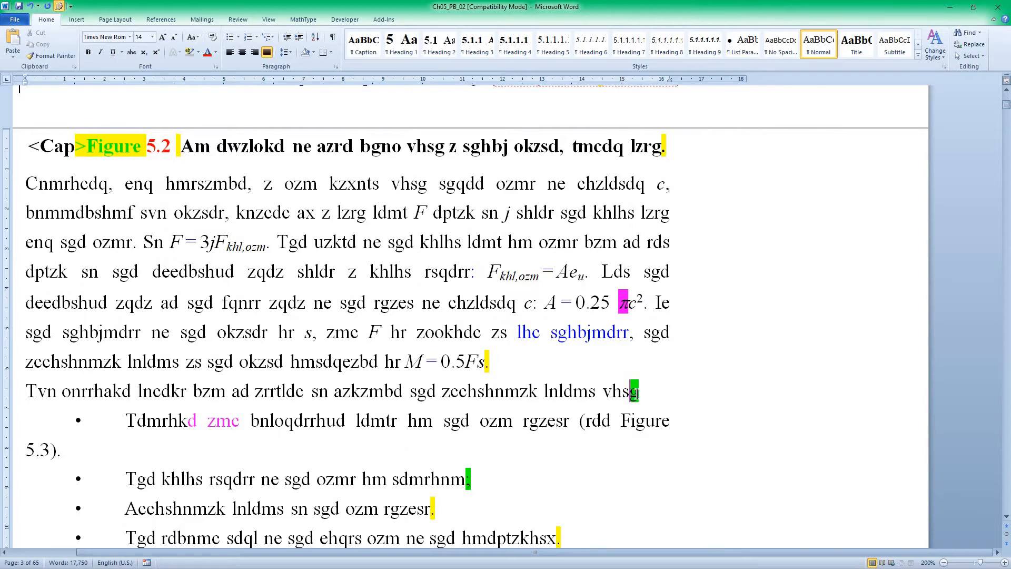
{"action": "scroll", "coordinate": [635, 395], "scroll_direction": "down", "scroll_amount": 2}
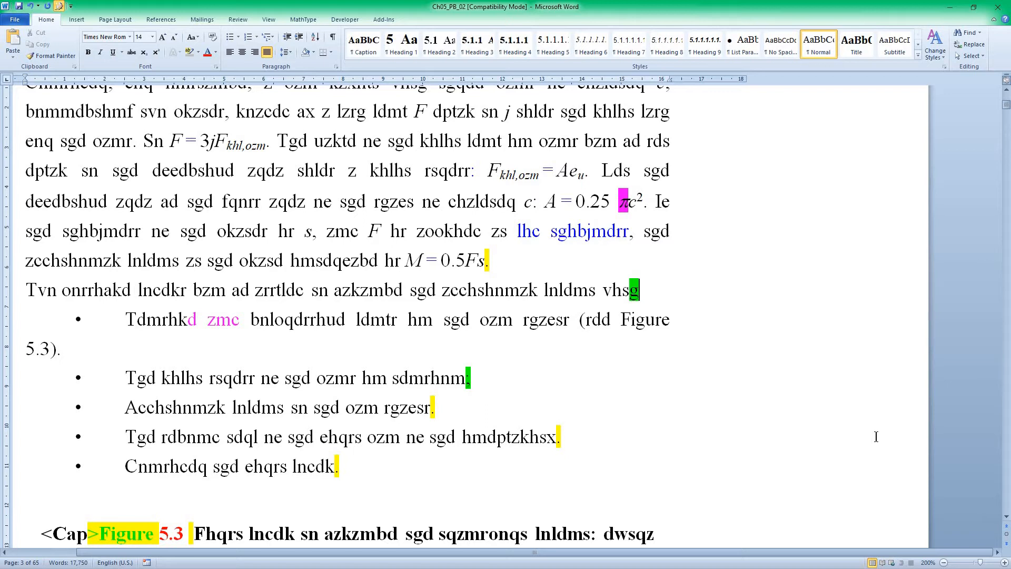
{"action": "key", "text": "ctrl+shift+8"}
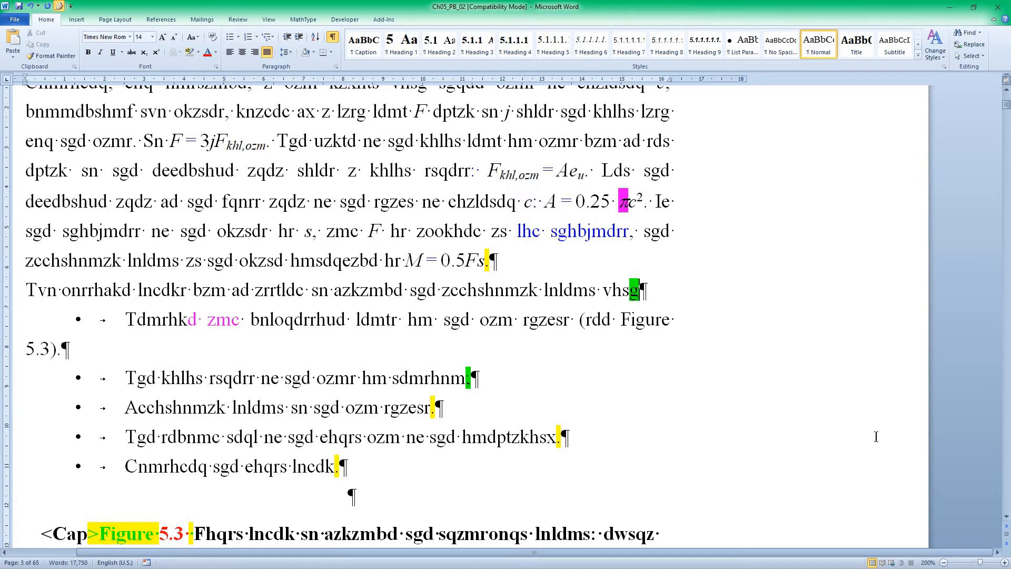
{"action": "key", "text": "ctrl+shift+8"}
{"action": "key", "text": "ctrl+shift+8"}
{"action": "key", "text": "ctrl+shift+8"}
Tag the bulleted list above the Figure 5.3 caption as BL, lowercase each item's first letter and strip end punctuation from all but the last item.
{"action": "left_click", "coordinate": [267, 319]}
{"action": "key", "text": "alt+b"}
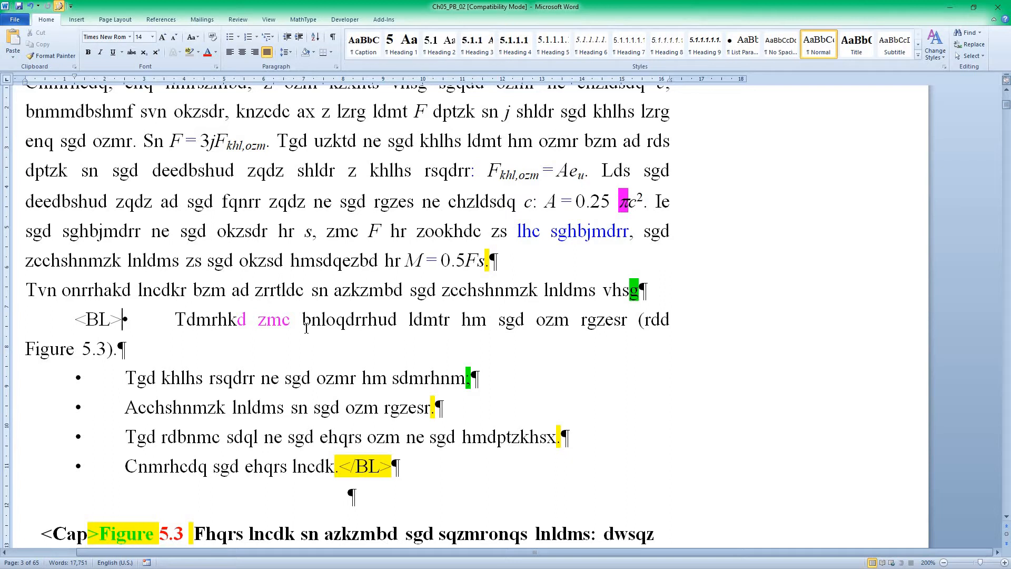
{"action": "key", "text": "ctrl+alt+l"}
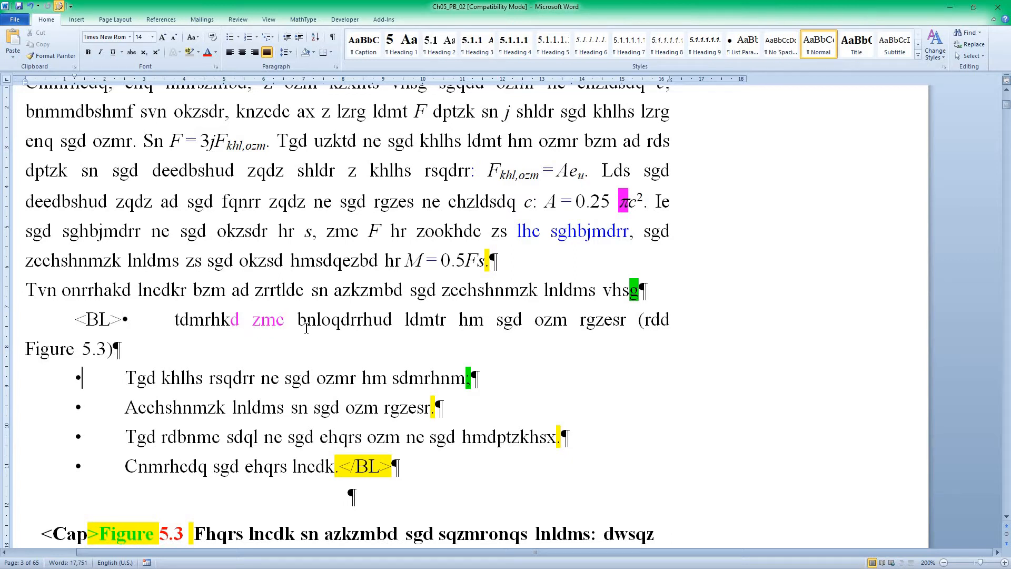
{"action": "key", "text": "ctrl+alt+l"}
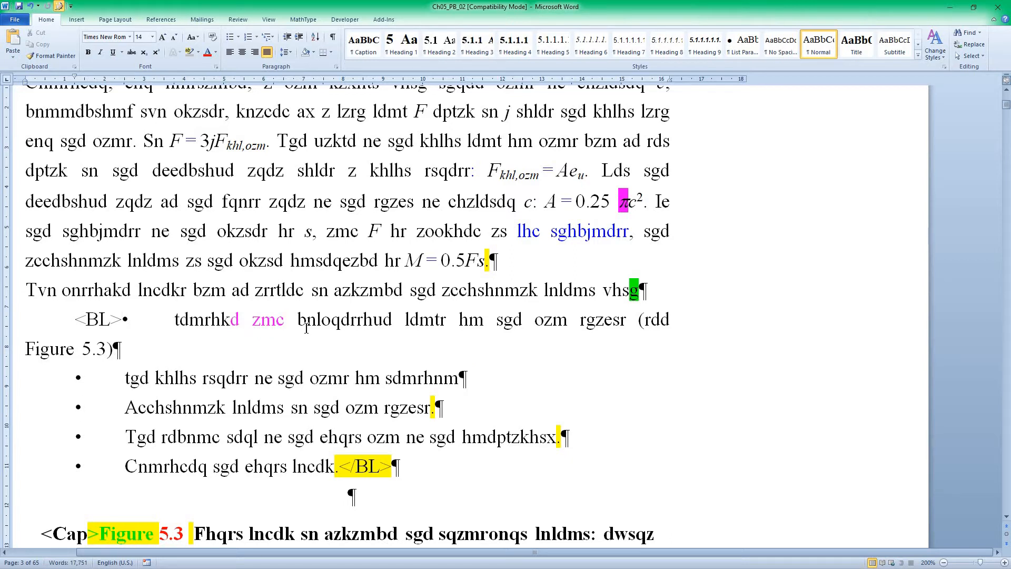
{"action": "key", "text": "ctrl+alt+l"}
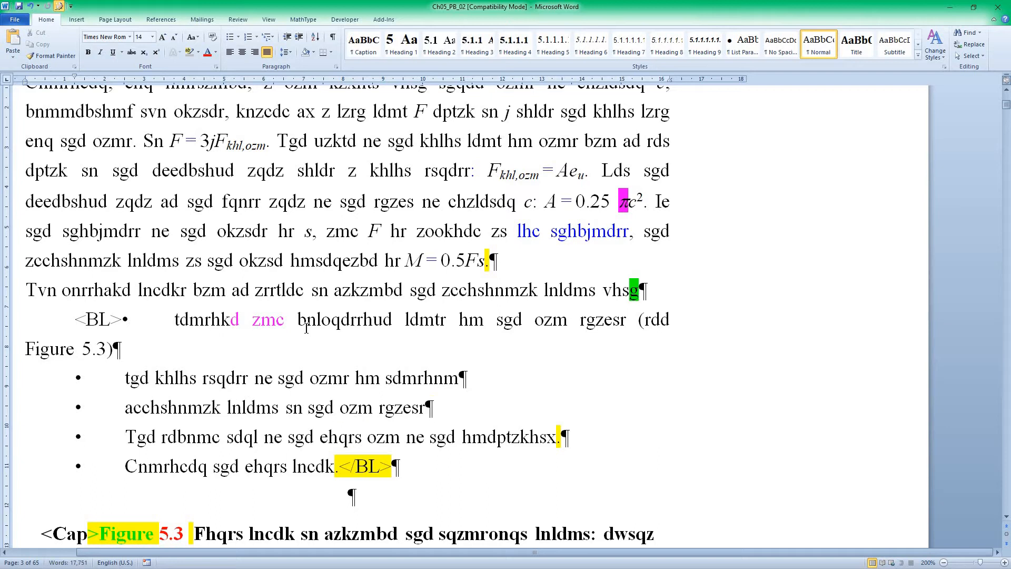
{"action": "key", "text": "ctrl+alt+l"}
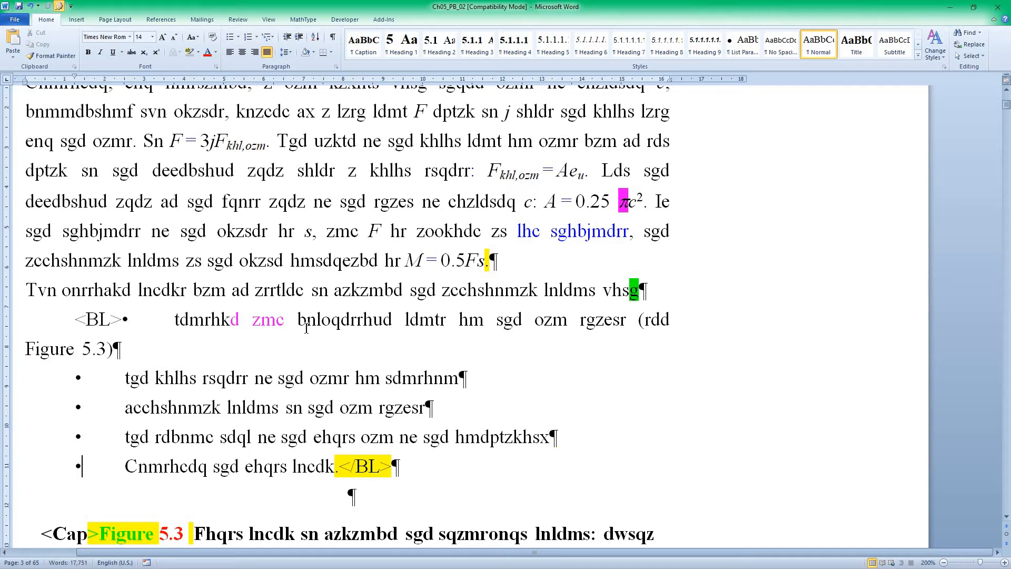
{"action": "key", "text": "ctrl+alt+l"}
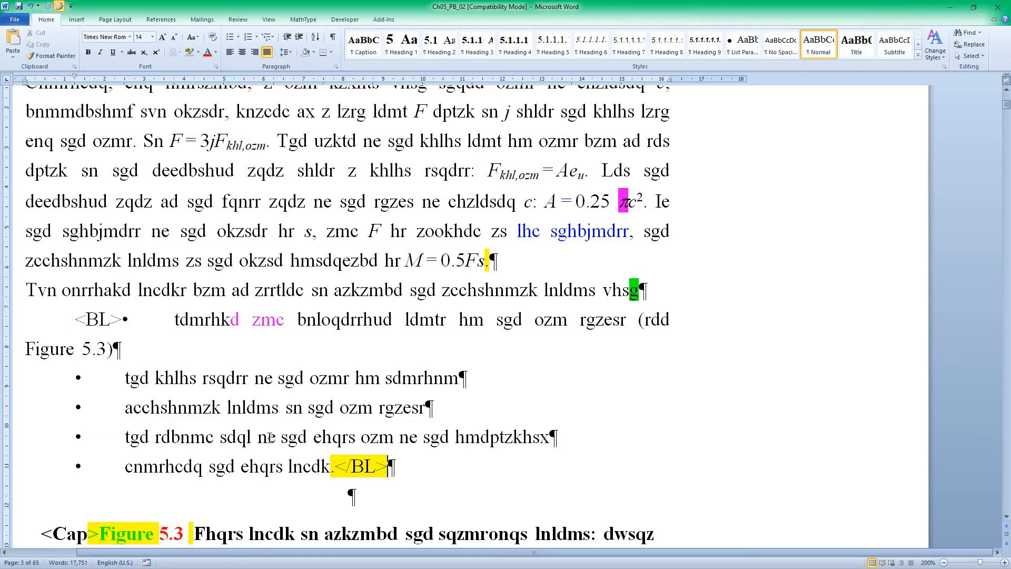
Tag the three-item numbered list below the highlighted N equation with <NL> and </NL>.
{"action": "scroll", "coordinate": [210, 415], "scroll_direction": "down", "scroll_amount": 3}
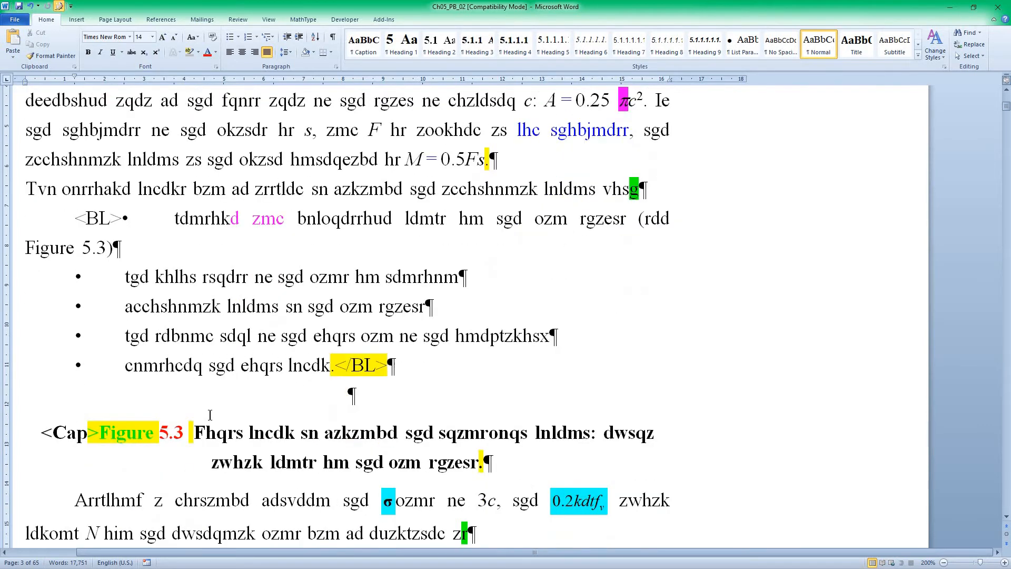
{"action": "scroll", "coordinate": [210, 415], "scroll_direction": "up", "scroll_amount": 2}
{"action": "scroll", "coordinate": [210, 415], "scroll_direction": "down", "scroll_amount": 12}
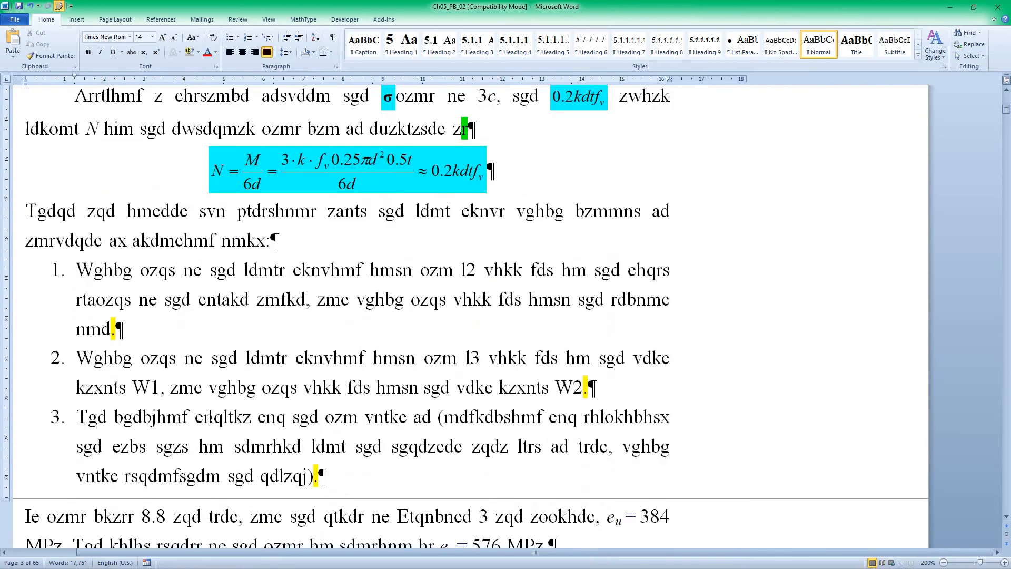
{"action": "scroll", "coordinate": [211, 416], "scroll_direction": "down", "scroll_amount": 1}
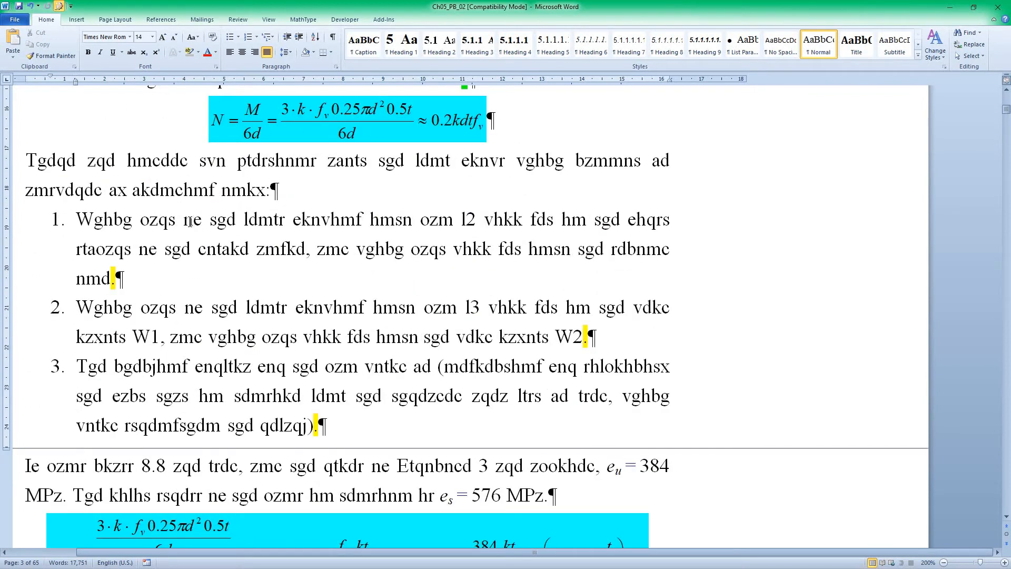
{"action": "left_click", "coordinate": [192, 220]}
{"action": "key", "text": "alt+n"}
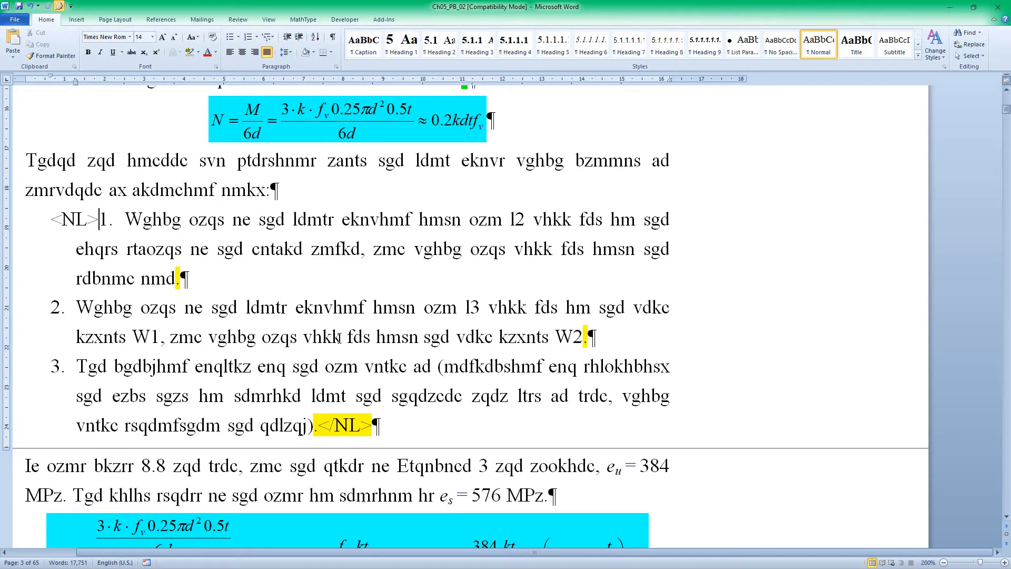
Insert a space between the highlighted σ and "ozmr" in the paragraph below the Figure 5.3 caption.
{"action": "scroll", "coordinate": [576, 373], "scroll_direction": "up", "scroll_amount": 8}
{"action": "scroll", "coordinate": [577, 374], "scroll_direction": "down", "scroll_amount": 4}
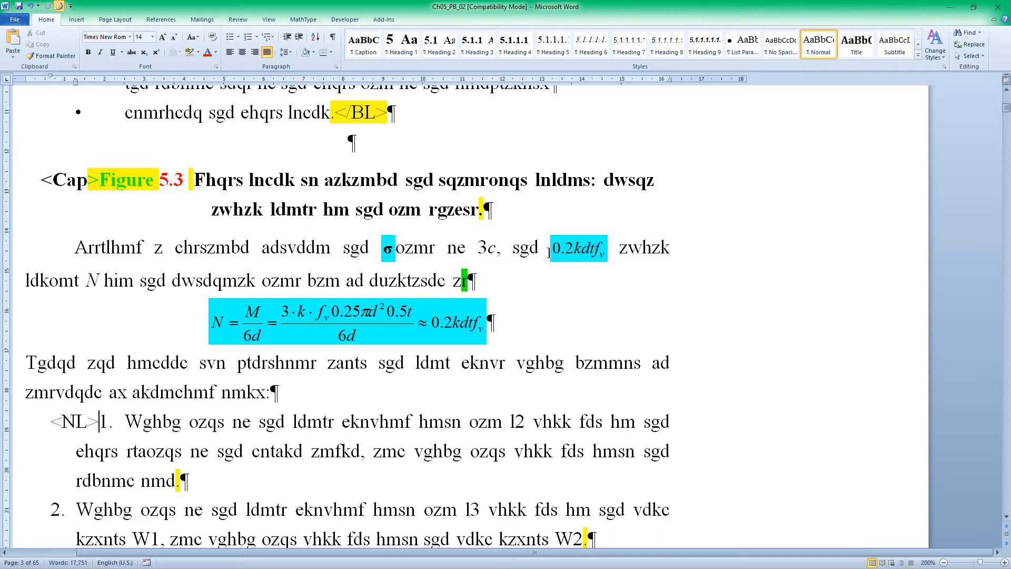
{"action": "left_click", "coordinate": [581, 248]}
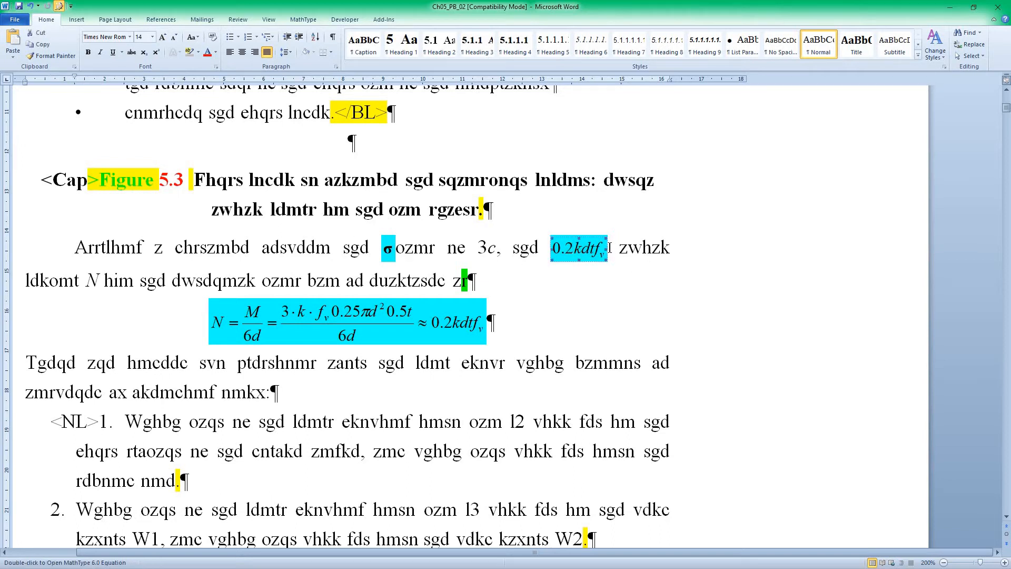
{"action": "left_click", "coordinate": [398, 250]}
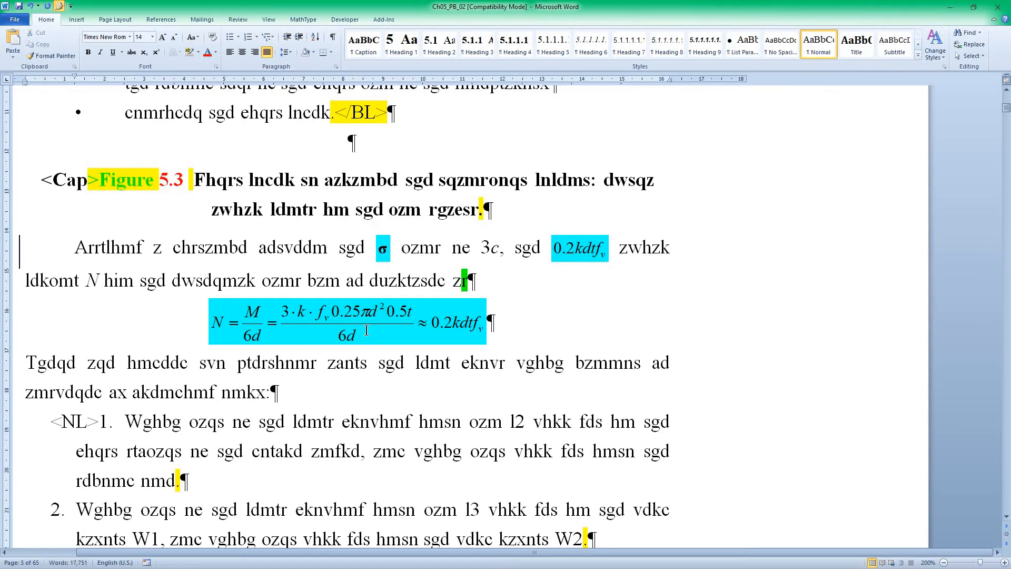
Look up the character code, font and FRedit find code of the highlighted π in the formula for A.
{"action": "scroll", "coordinate": [366, 330], "scroll_direction": "up", "scroll_amount": 4}
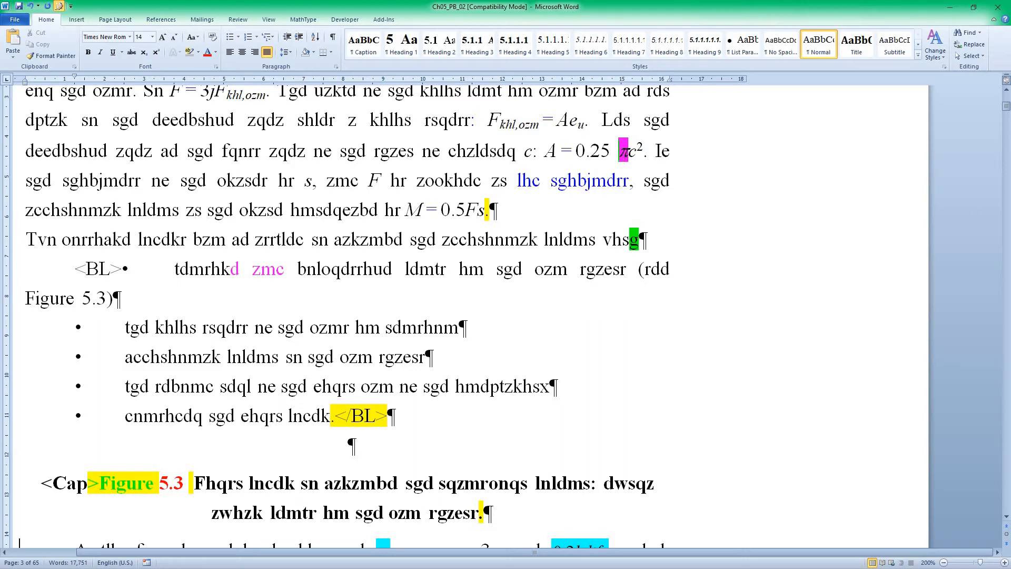
{"action": "left_click_drag", "start_coordinate": [619, 153], "coordinate": [628, 155]}
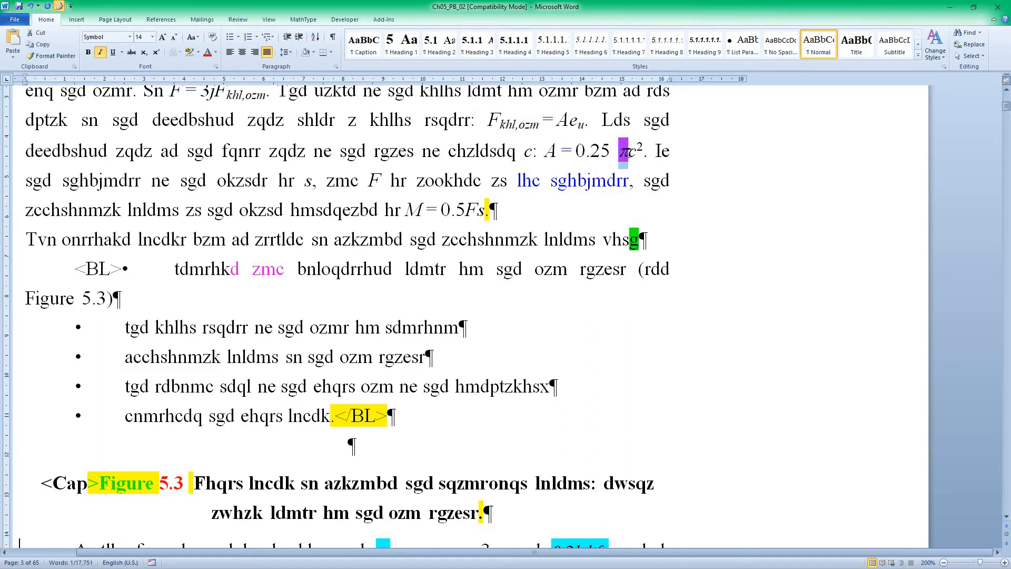
{"action": "key", "text": "ctrl+alt+w"}
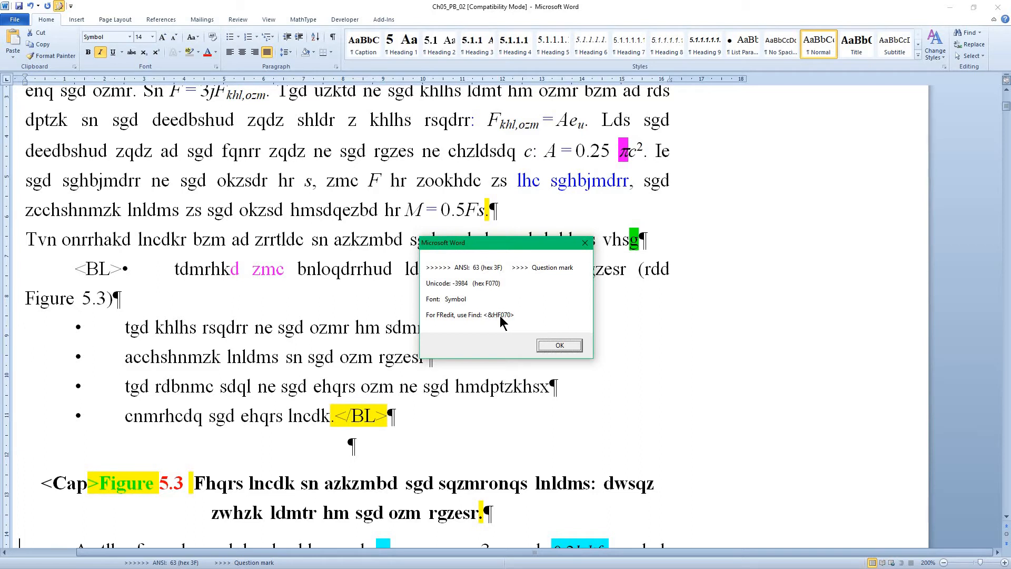
{"action": "left_click", "coordinate": [560, 345]}
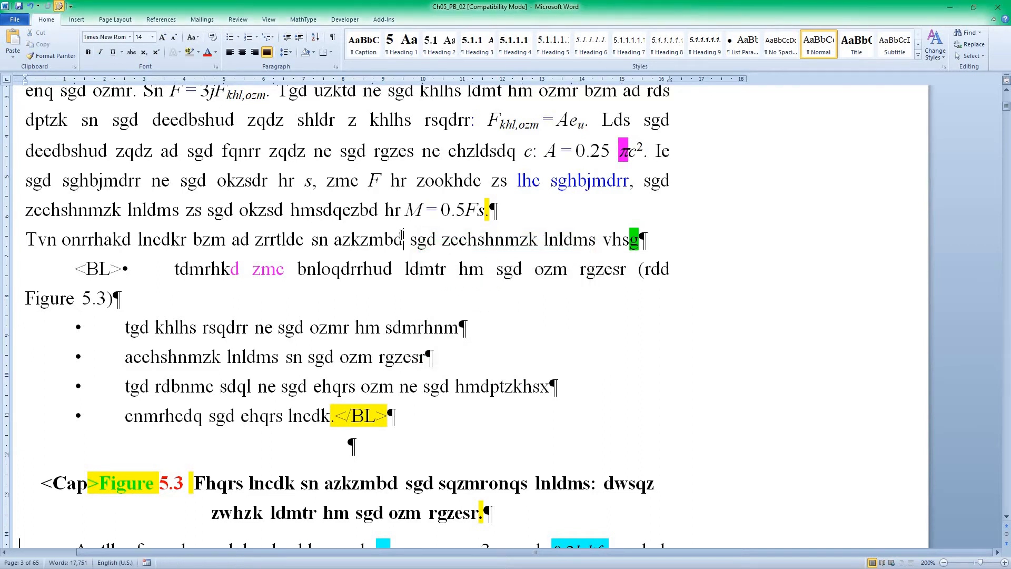
Open zzFreditList from the folder above the chapter files and hide its paragraph marks.
{"action": "key", "text": "ctrl+o"}
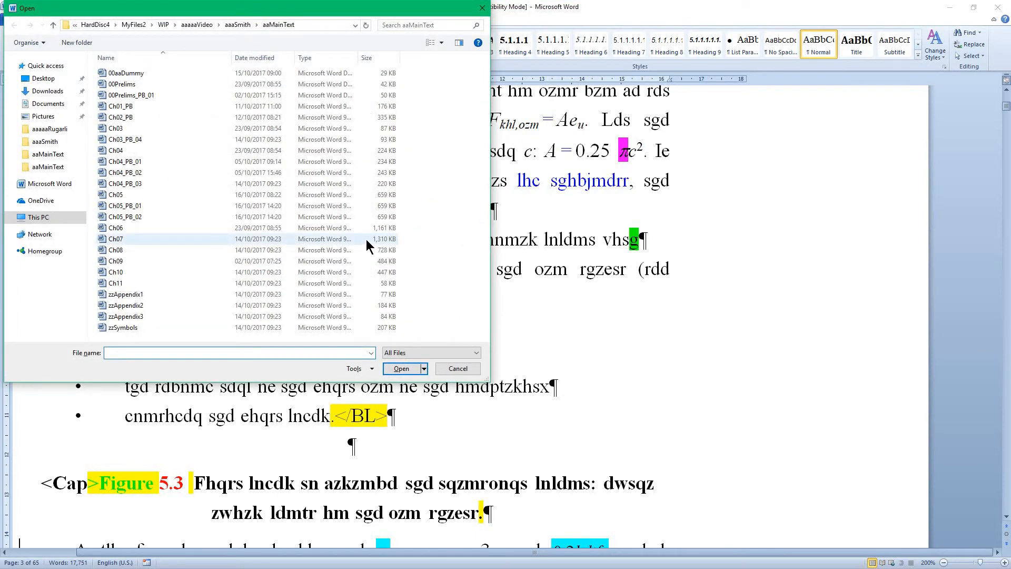
{"action": "key", "text": "alt+Up"}
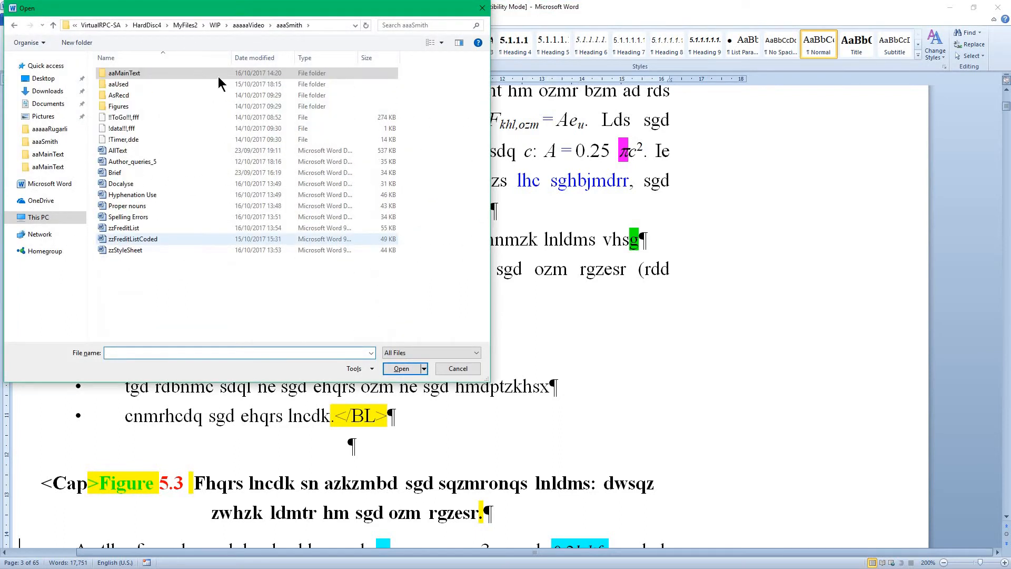
{"action": "double_click", "coordinate": [116, 231]}
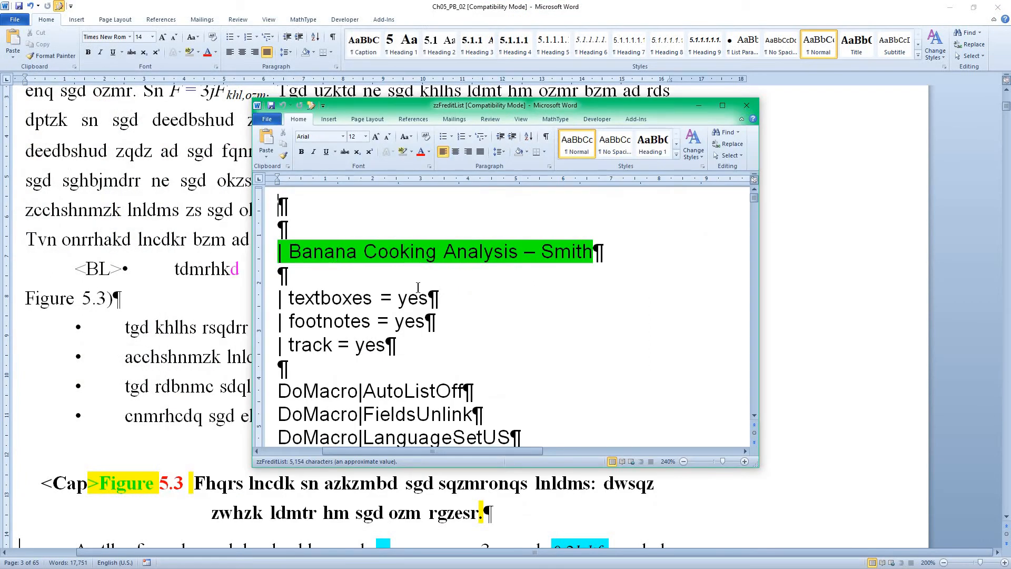
{"action": "key", "text": "ctrl+shift+8"}
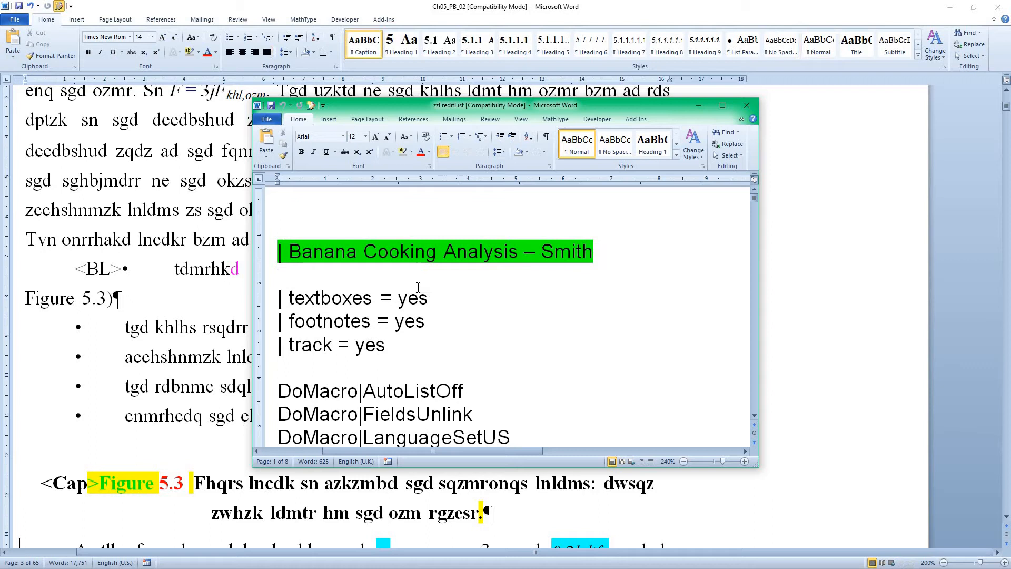
Duplicate the <&HF067>|γ line directly below itself in the list of Greek symbol replacements.
{"action": "scroll", "coordinate": [417, 287], "scroll_direction": "down", "scroll_amount": 5}
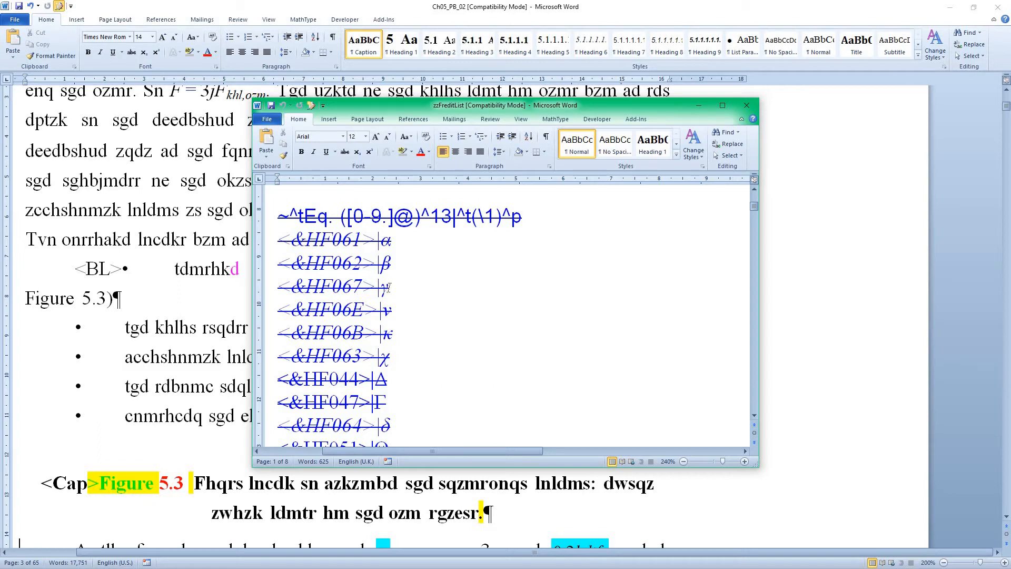
{"action": "left_click", "coordinate": [272, 287]}
{"action": "left_click_drag", "start_coordinate": [311, 290], "coordinate": [278, 311]}
{"action": "left_click", "coordinate": [279, 310]}
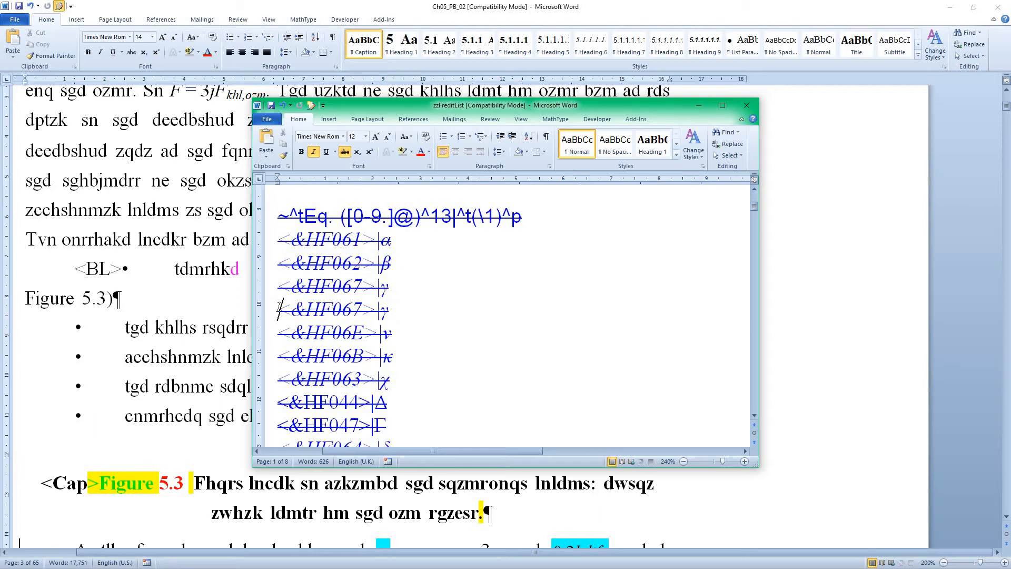
Change the duplicated γ line's find code to <&HF070>, keeping the blue italic strikethrough formatting of the neighbouring lines.
{"action": "type", "text": "<&HF070>|"}
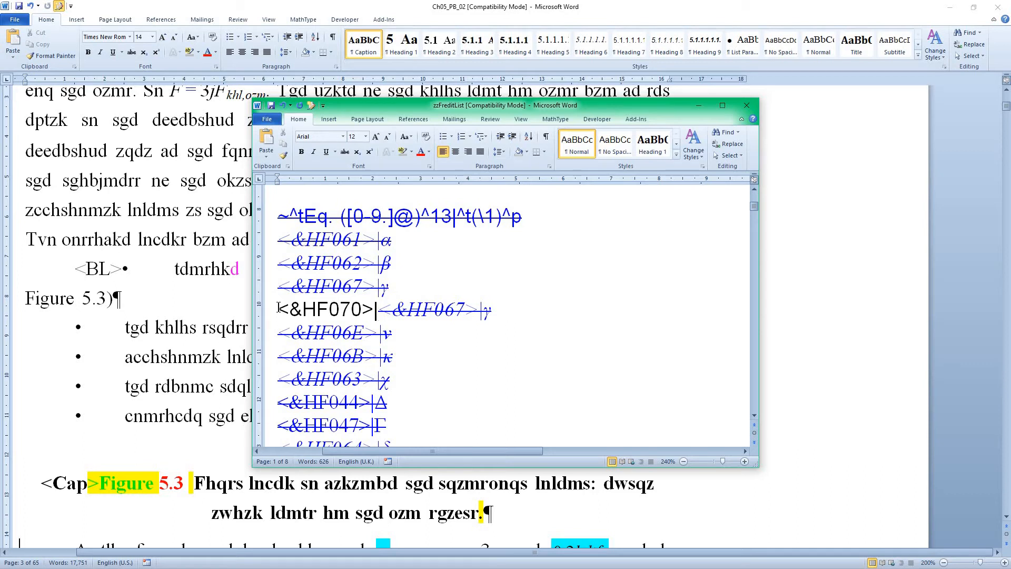
{"action": "key", "text": "ctrl+z"}
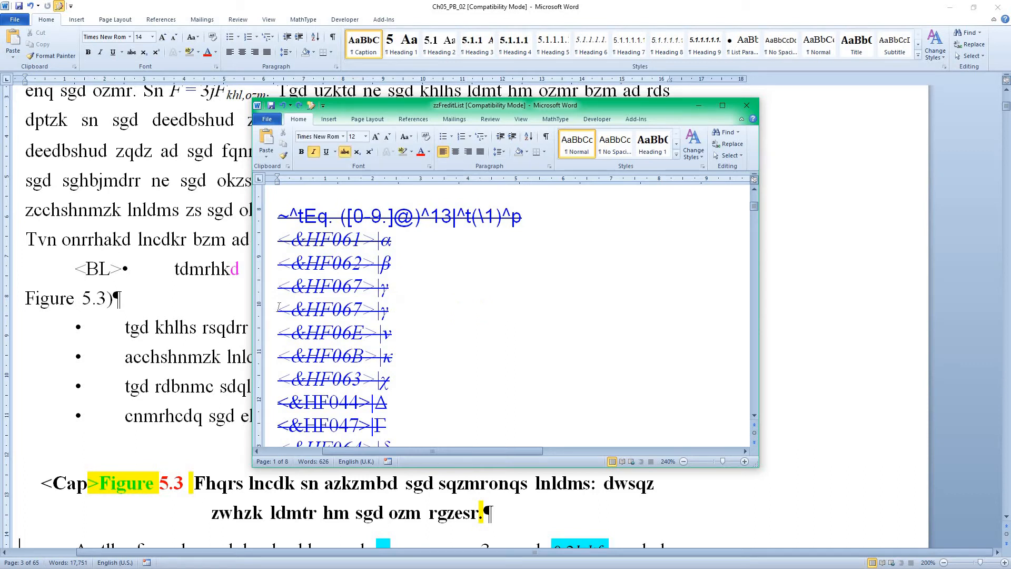
{"action": "key", "text": "ctrl+y"}
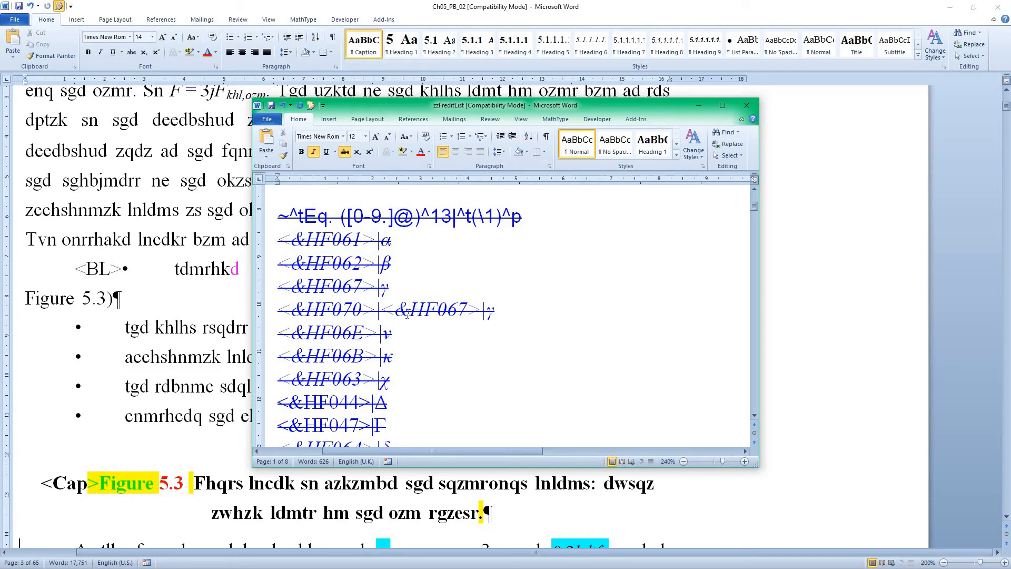
{"action": "key", "text": "Delete"}
{"action": "key", "text": "Delete"}
{"action": "key", "text": "Delete"}
{"action": "key", "text": "Delete"}
{"action": "key", "text": "Delete"}
{"action": "key", "text": "Delete"}
{"action": "key", "text": "Delete"}
{"action": "key", "text": "Delete"}
{"action": "key", "text": "Delete"}
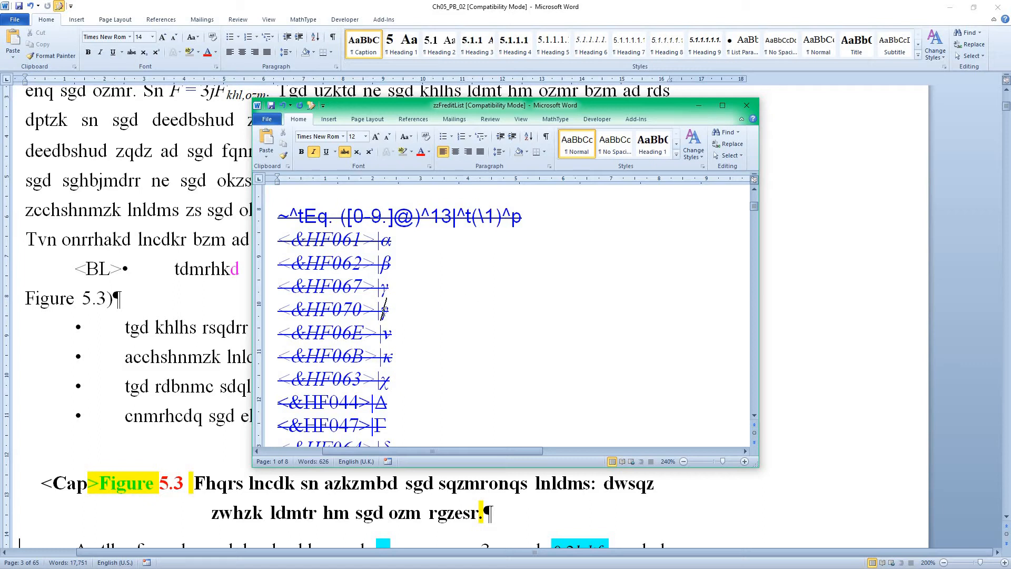
Replace the γ in the <&HF070> line with the Greek small letter π from the symbol set.
{"action": "left_click_drag", "start_coordinate": [381, 309], "coordinate": [392, 320]}
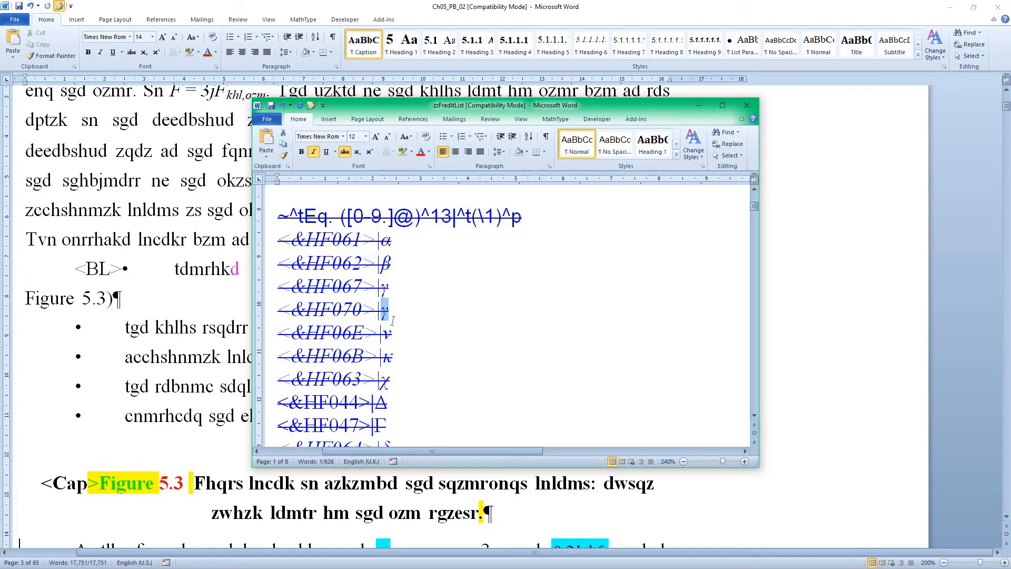
{"action": "key", "text": "alt+i"}
{"action": "key", "text": "s"}
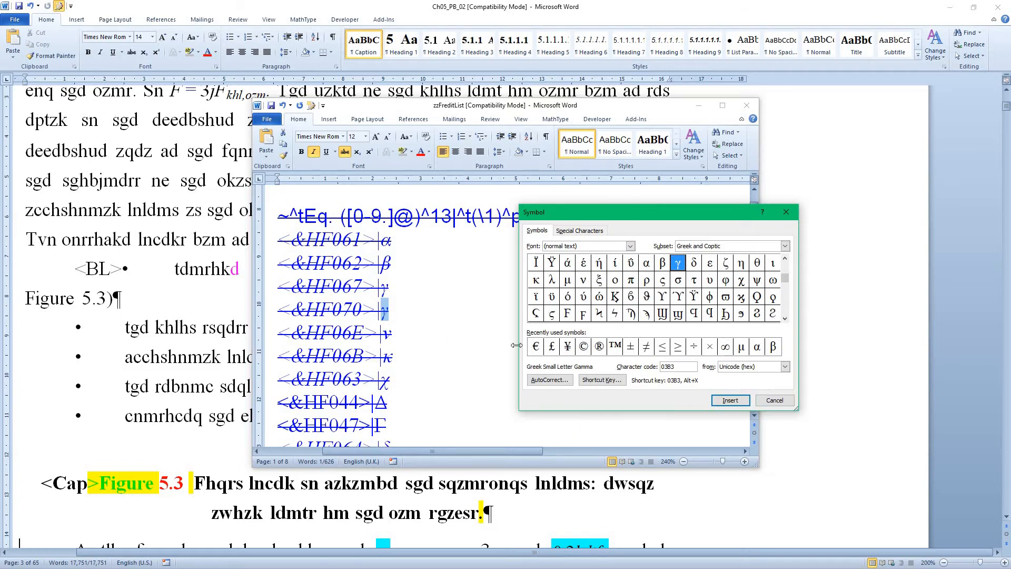
{"action": "left_click", "coordinate": [633, 282]}
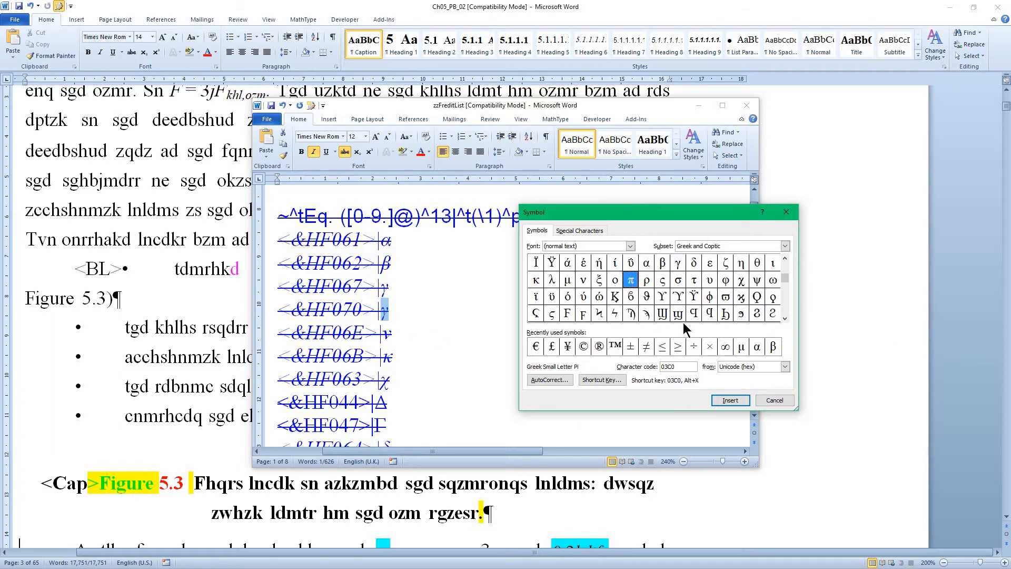
{"action": "left_click", "coordinate": [731, 400]}
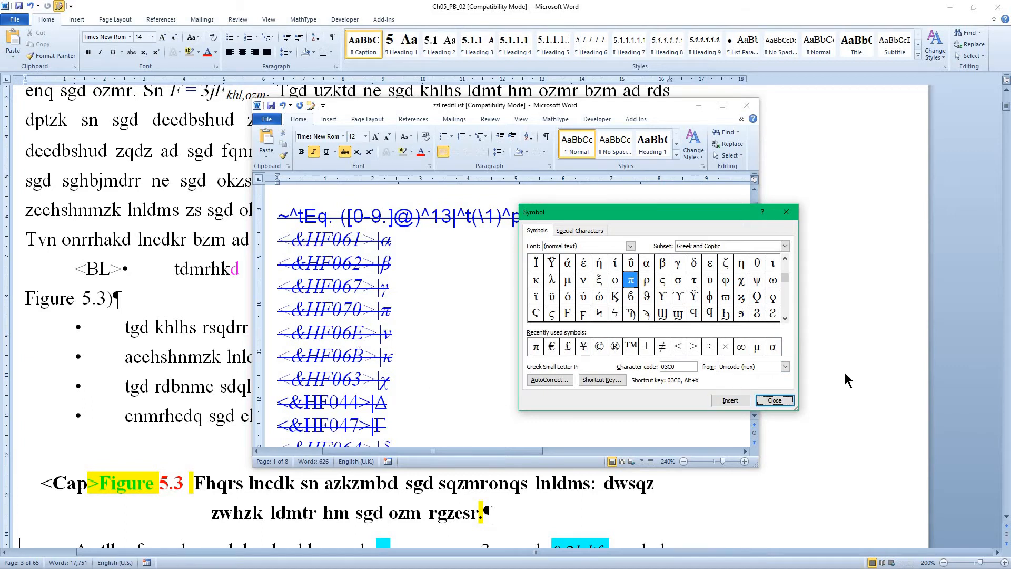
{"action": "left_click", "coordinate": [789, 401]}
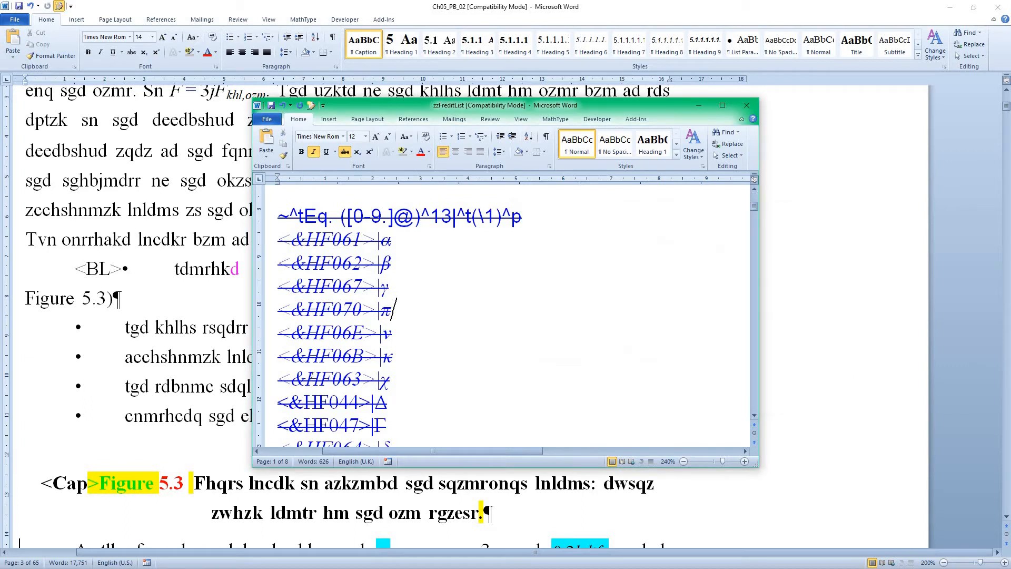
Copy the <&HF070>|π line to the very top of zzFreditList and add a line containing # below it.
{"action": "left_click", "coordinate": [264, 315]}
{"action": "key", "text": "ctrl+c"}
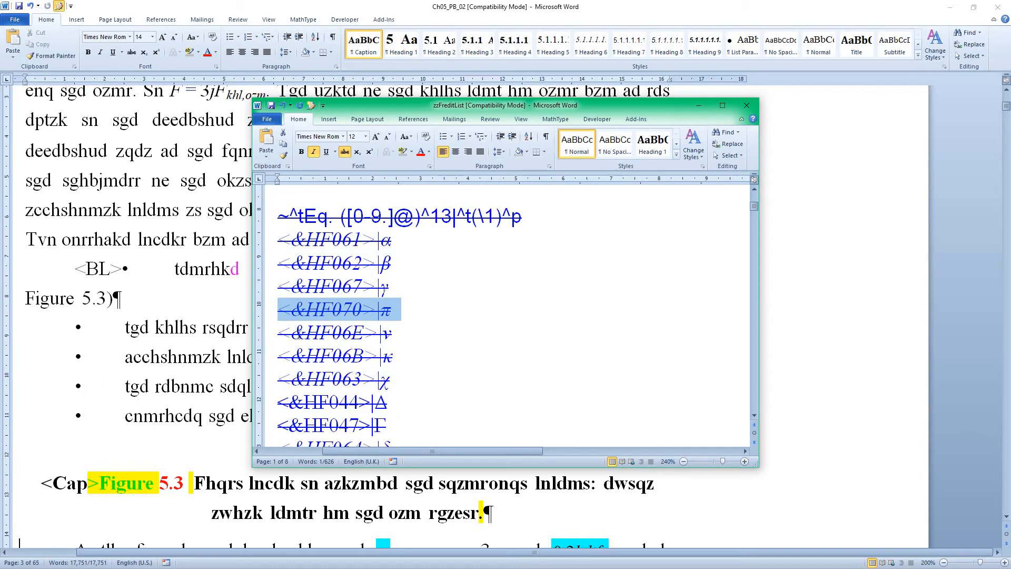
{"action": "scroll", "coordinate": [295, 213], "scroll_direction": "up", "scroll_amount": 6}
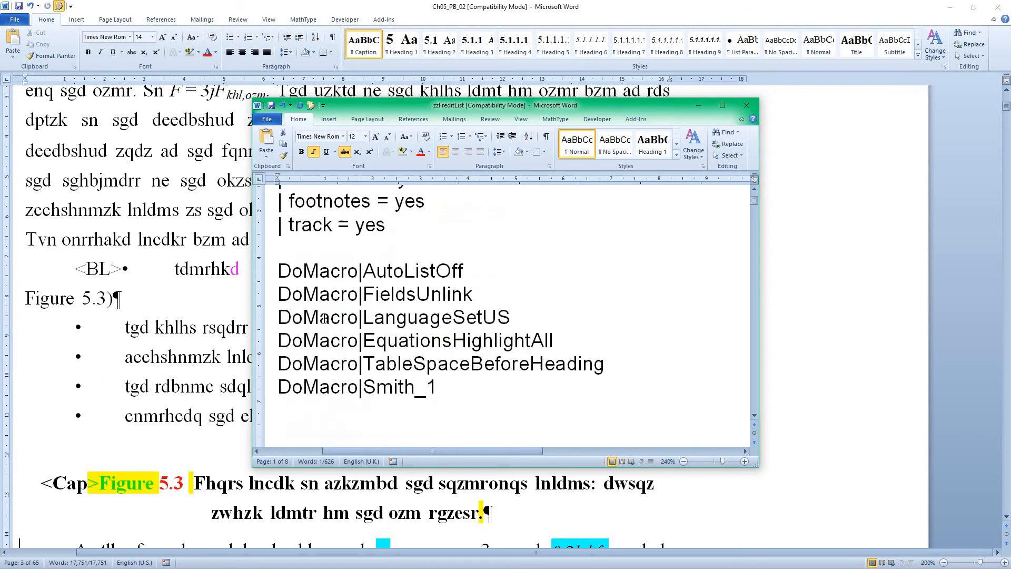
{"action": "left_click", "coordinate": [295, 213]}
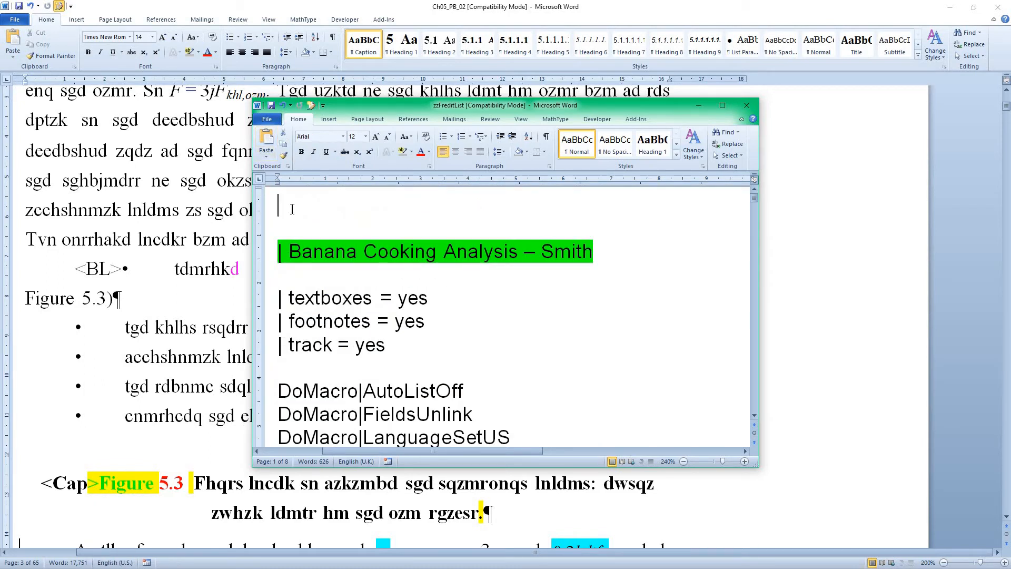
{"action": "key", "text": "ctrl+v"}
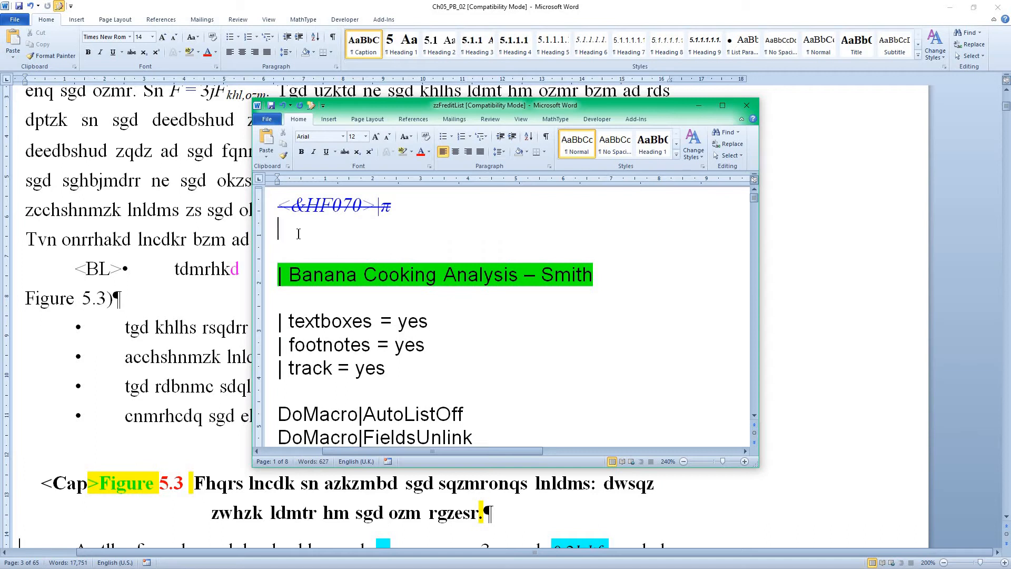
{"action": "type", "text": "#"}
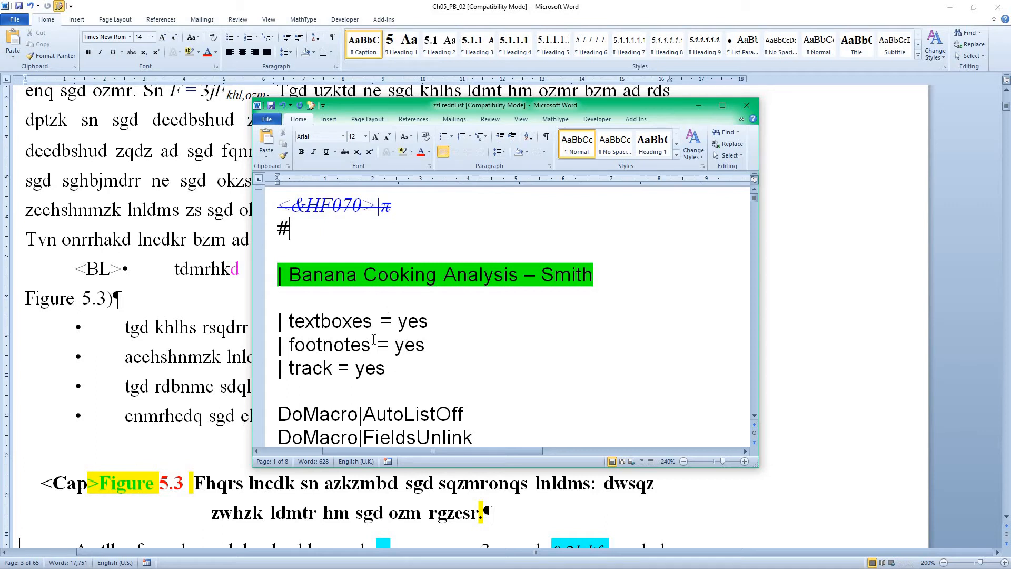
Move the zzFreditList window down so the highlighted symbol in the chapter's A = 0.25 πc² formula is uncovered.
{"action": "left_click", "coordinate": [345, 346]}
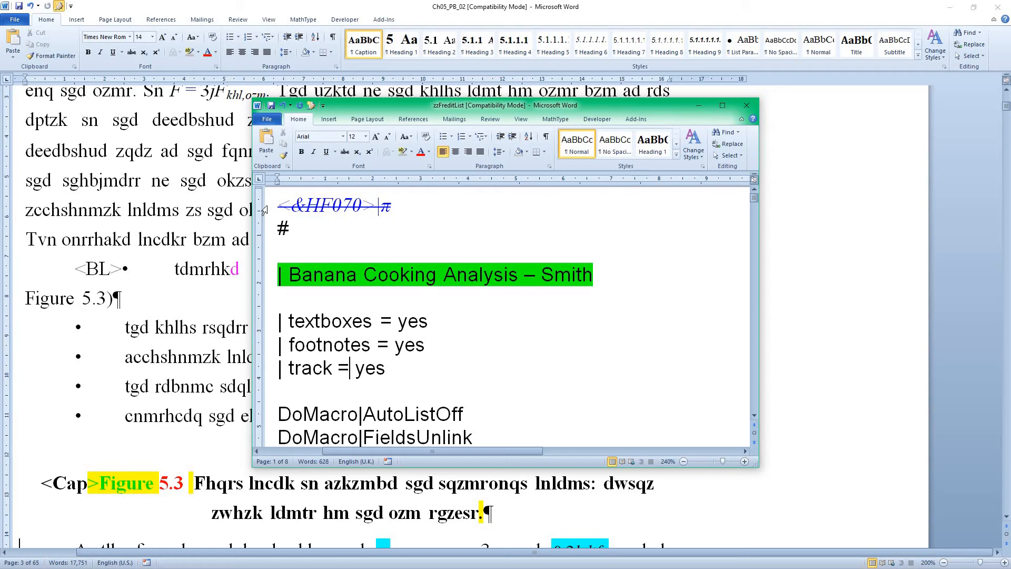
{"action": "left_click", "coordinate": [308, 205]}
{"action": "left_click", "coordinate": [349, 368]}
{"action": "left_click", "coordinate": [323, 202]}
{"action": "left_click_drag", "start_coordinate": [427, 111], "coordinate": [396, 115]}
{"action": "left_click_drag", "start_coordinate": [329, 141], "coordinate": [407, 219]}
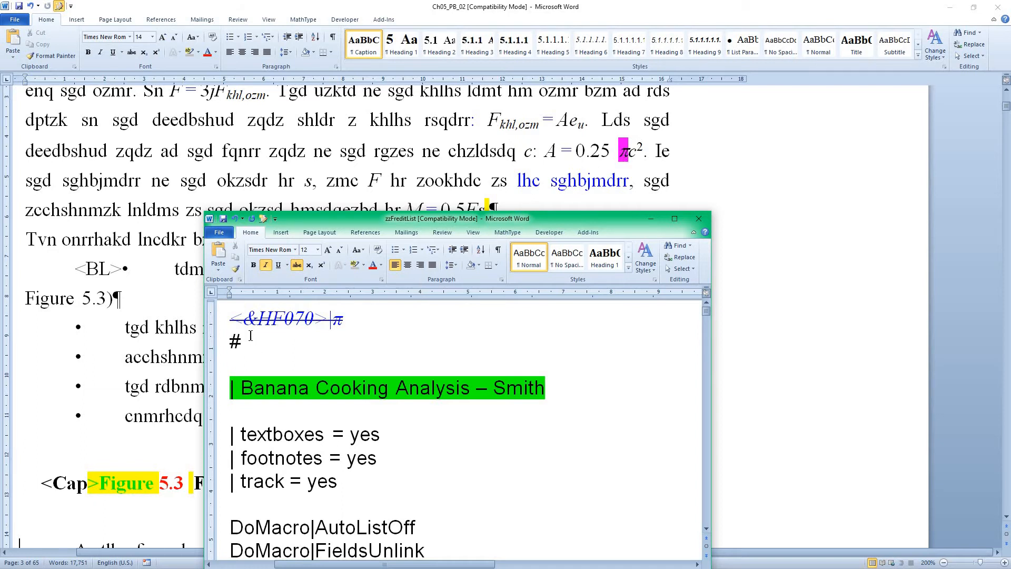
Run FRedit on chapter Ch05_PB_02 with the π replacement and inspect the symbol before c² in the A = 0.25 formula.
{"action": "left_click", "coordinate": [438, 133]}
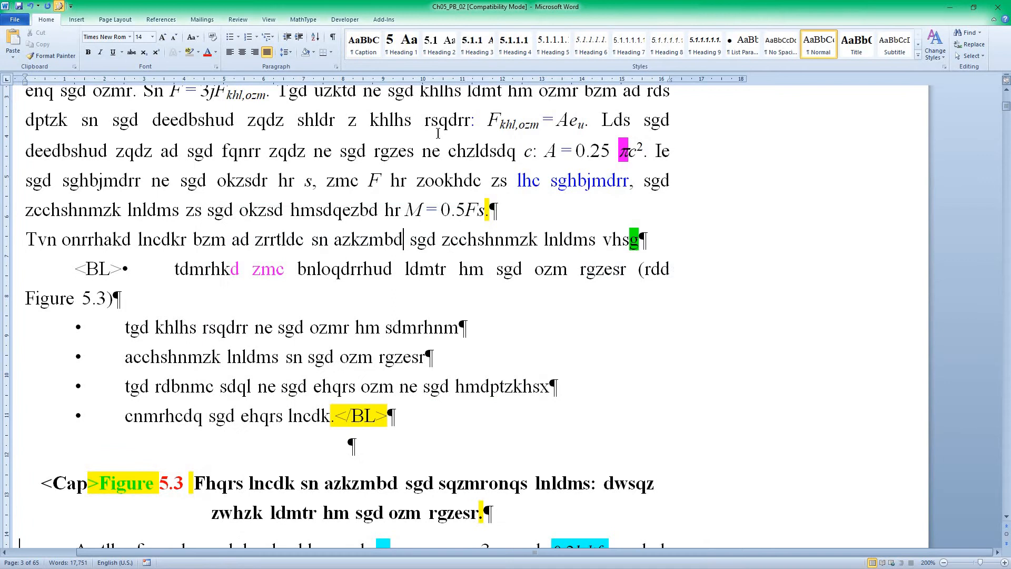
{"action": "left_click", "coordinate": [431, 152]}
{"action": "key", "text": "ctrl+alt+f"}
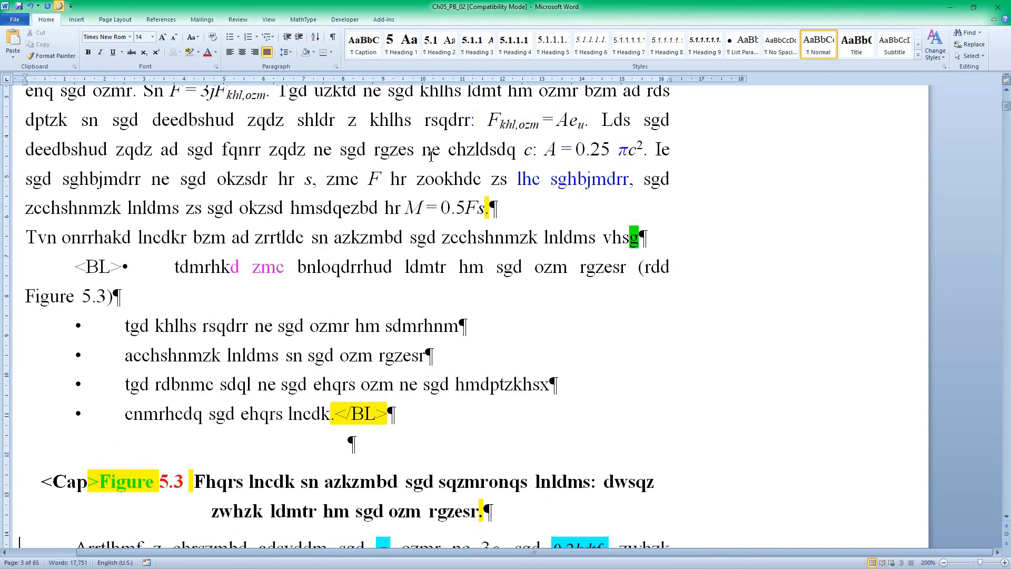
{"action": "left_click", "coordinate": [623, 152]}
{"action": "key", "text": "shift+Right"}
{"action": "scroll", "coordinate": [651, 213], "scroll_direction": "up", "scroll_amount": 7}
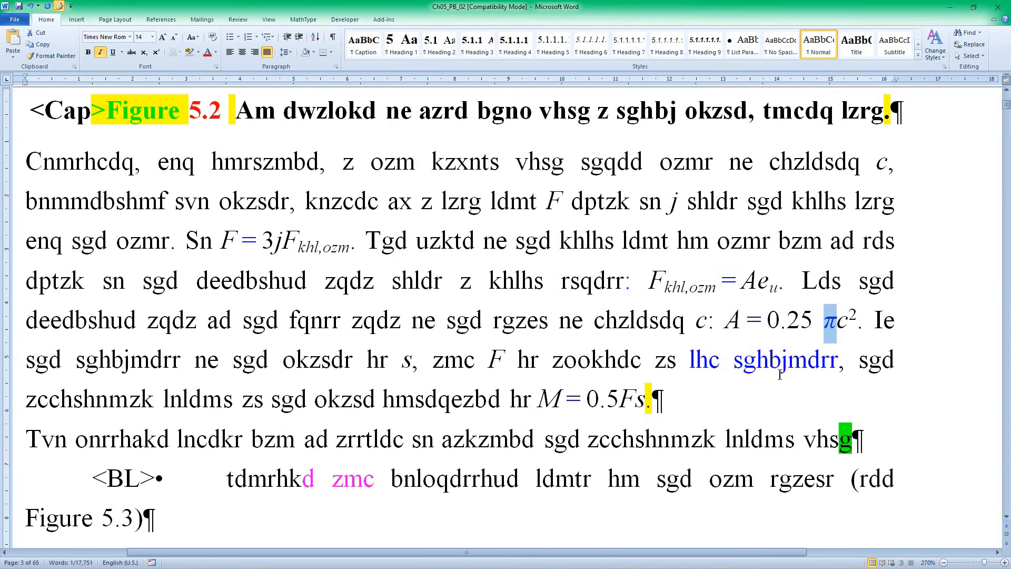
{"action": "left_click", "coordinate": [830, 349]}
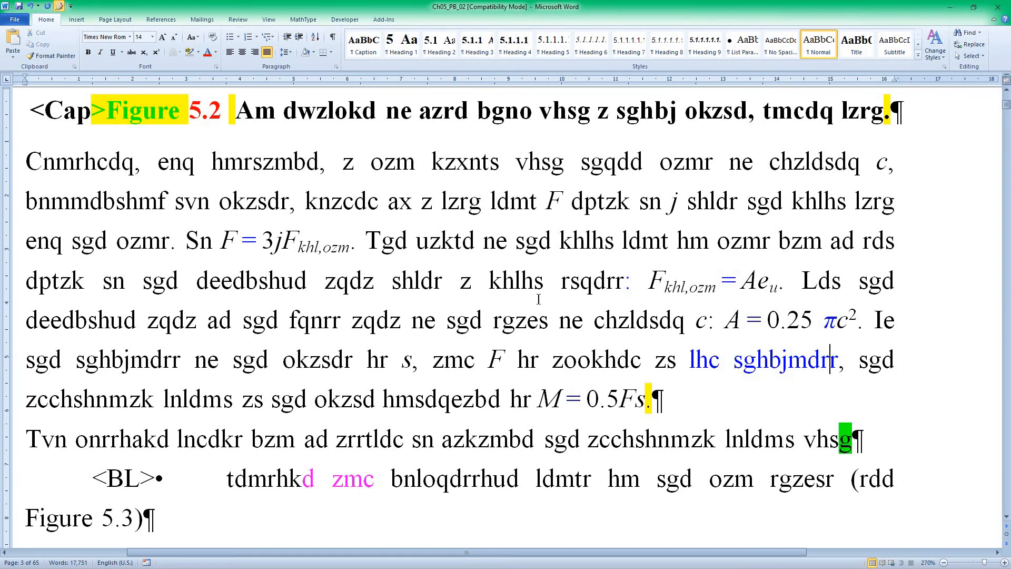
{"action": "scroll", "coordinate": [538, 299], "scroll_direction": "down", "scroll_amount": 5}
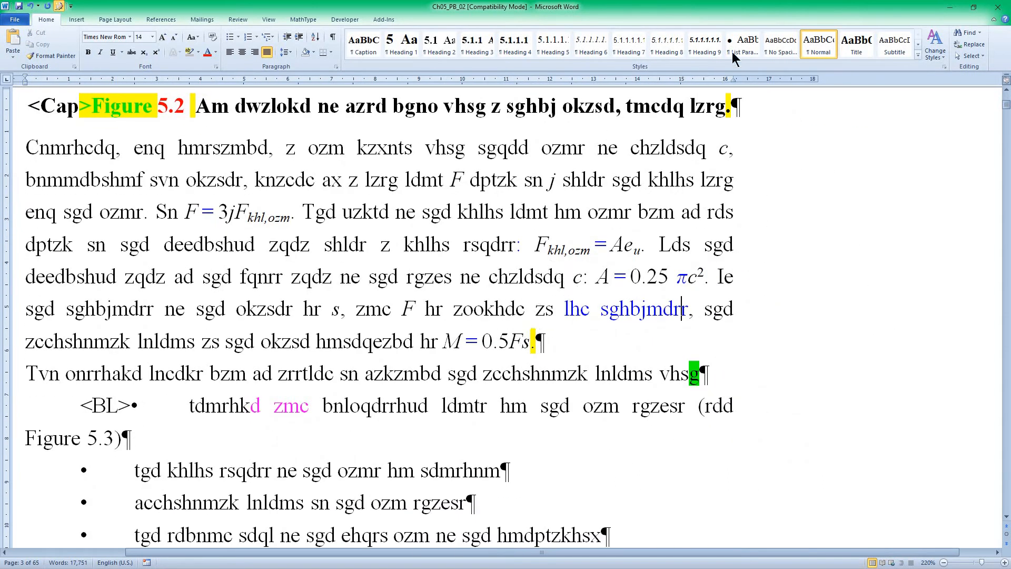
Delete the <&HF070>|π and # lines from the top of zzFreditList, and close the list with its changes saved.
{"action": "double_click", "coordinate": [758, 14]}
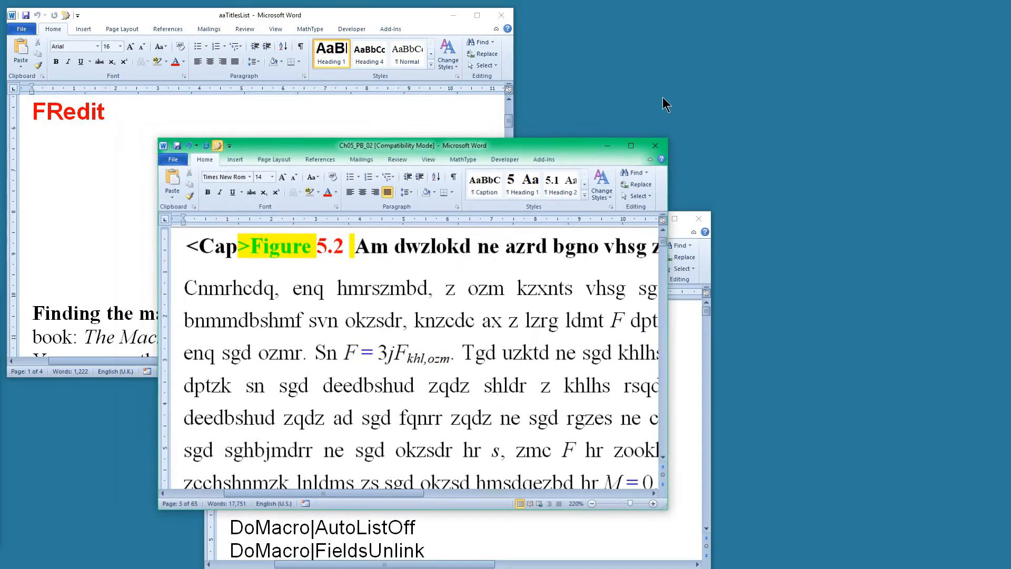
{"action": "left_click", "coordinate": [678, 483]}
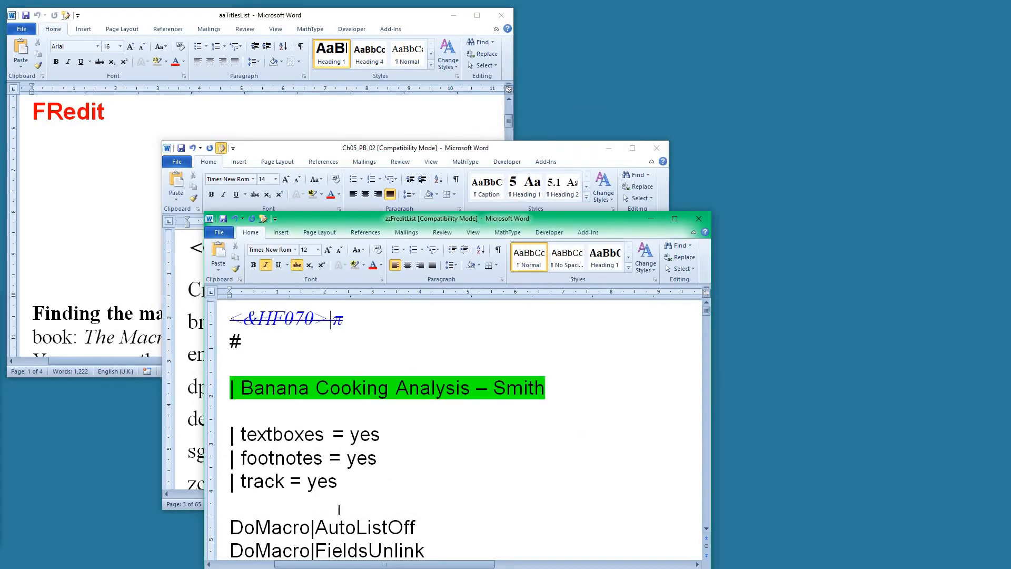
{"action": "scroll", "coordinate": [359, 441], "scroll_direction": "down", "scroll_amount": 9}
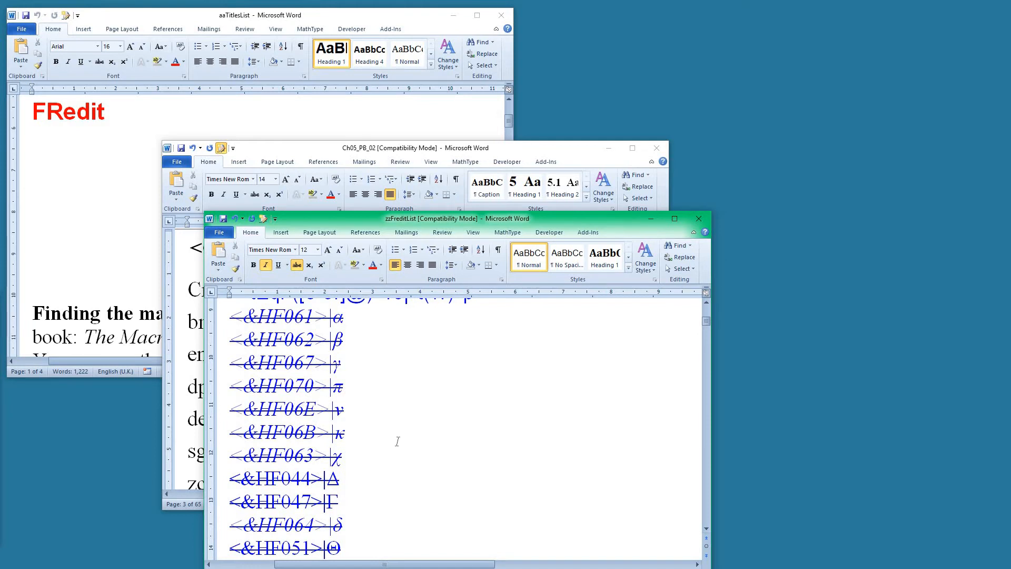
{"action": "scroll", "coordinate": [402, 437], "scroll_direction": "up", "scroll_amount": 3}
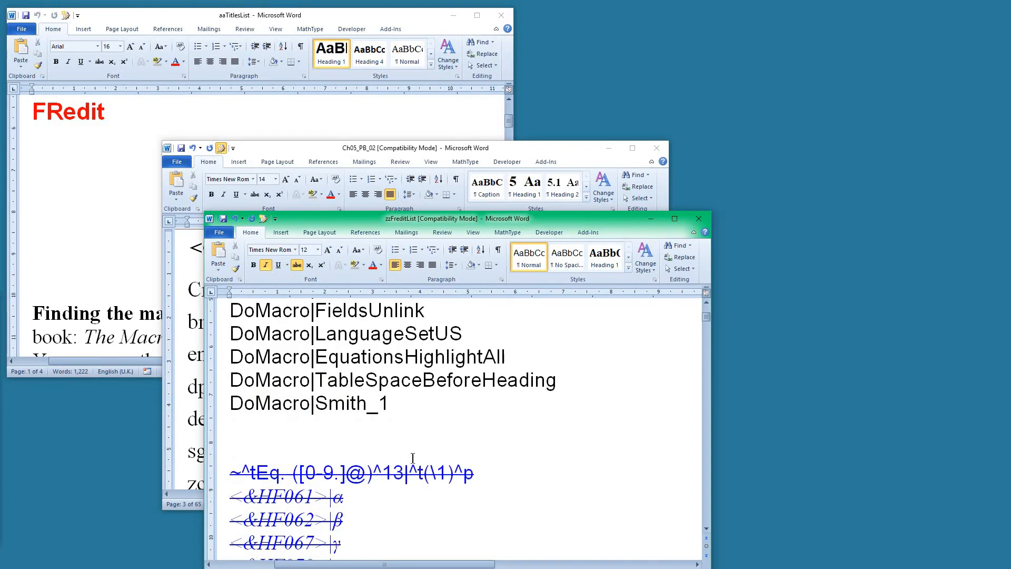
{"action": "scroll", "coordinate": [499, 444], "scroll_direction": "up", "scroll_amount": 4}
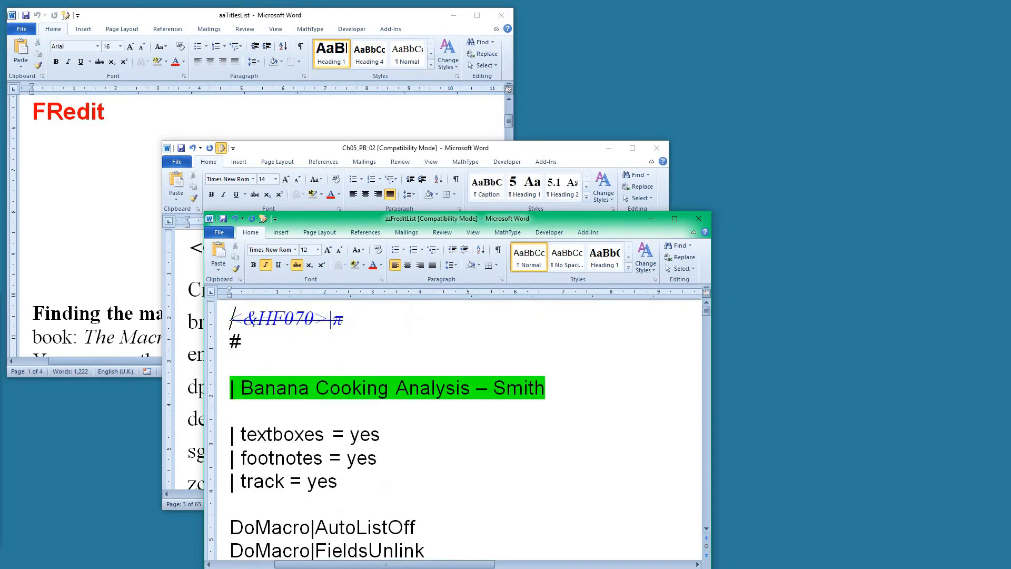
{"action": "left_click_drag", "start_coordinate": [229, 318], "coordinate": [224, 355]}
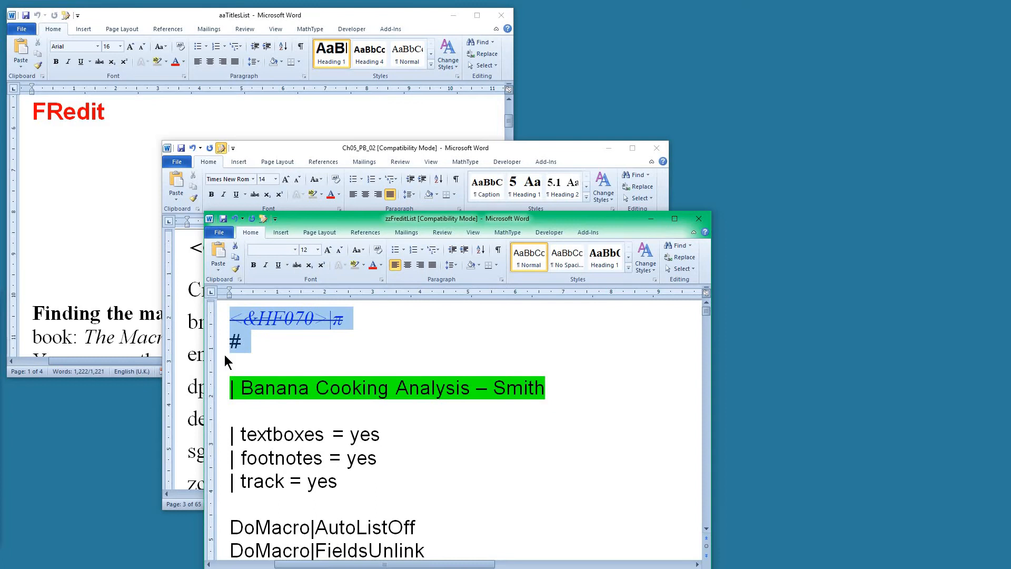
{"action": "key", "text": "Delete"}
{"action": "left_click", "coordinate": [500, 382]}
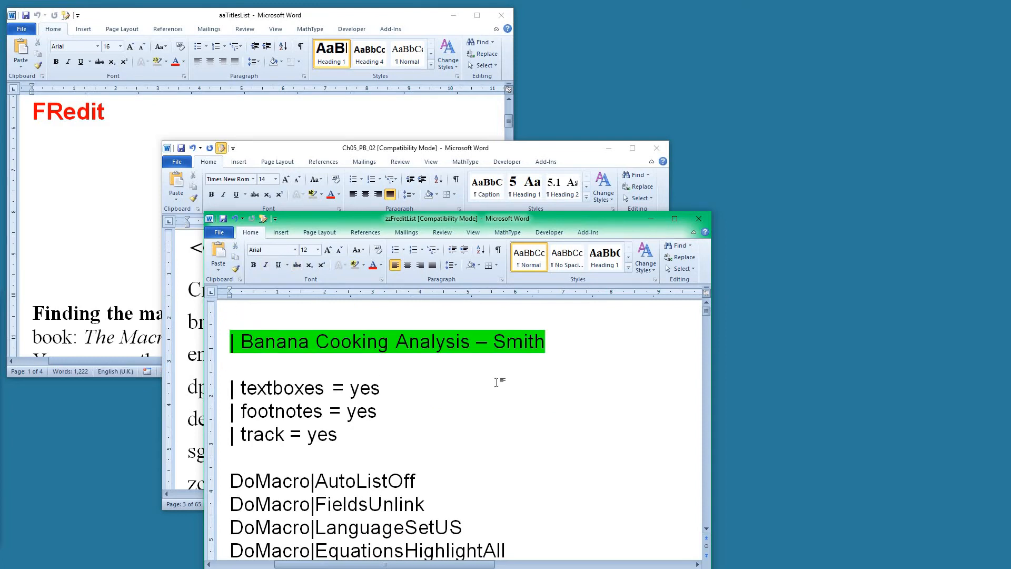
{"action": "left_click", "coordinate": [699, 217]}
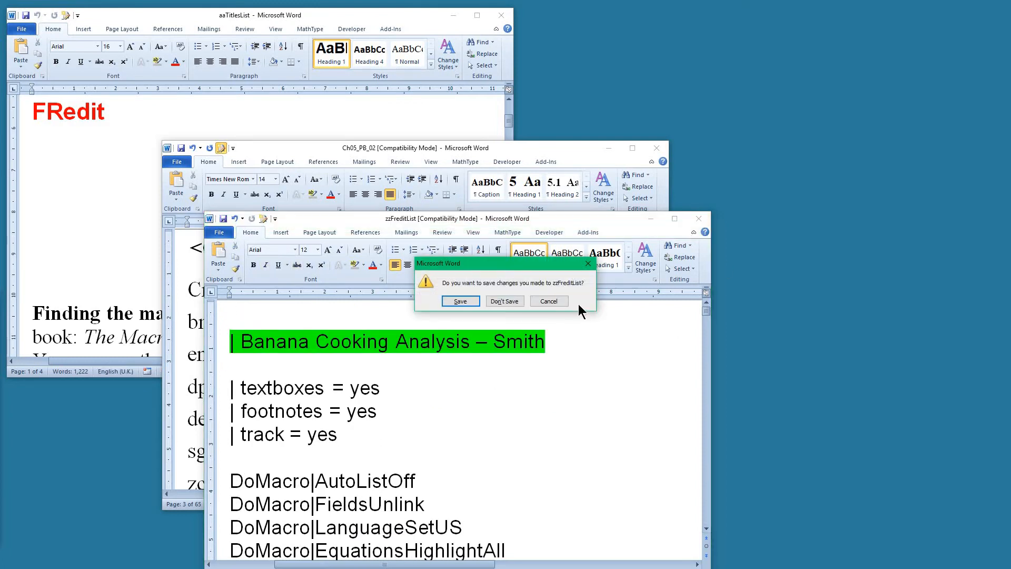
{"action": "left_click", "coordinate": [462, 299]}
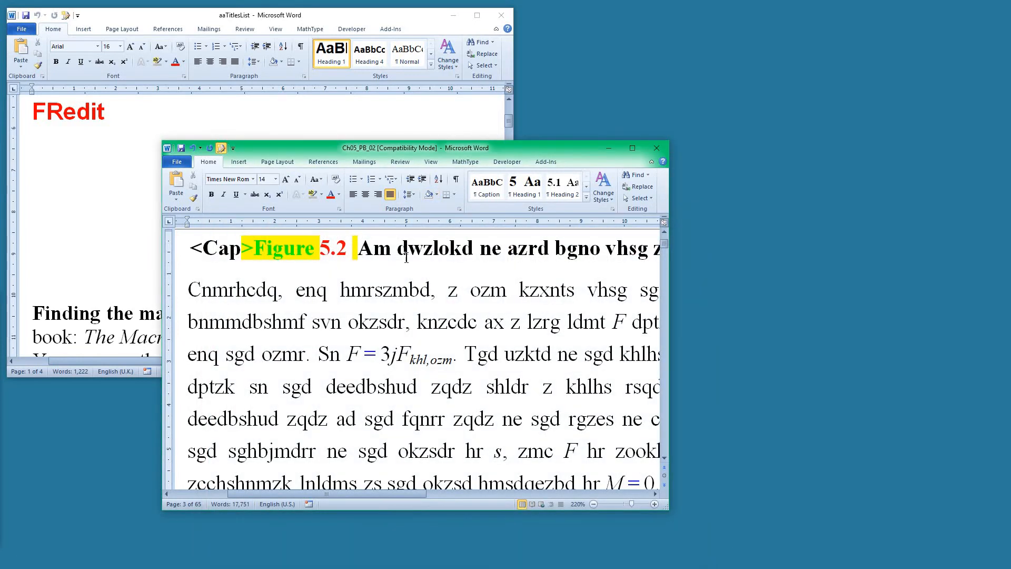
Go to the reference list at the end of Ch05_PB_02 and revert the tracked spelling change in the 1687 reference to Pgxknrnoghzd.
{"action": "double_click", "coordinate": [442, 148]}
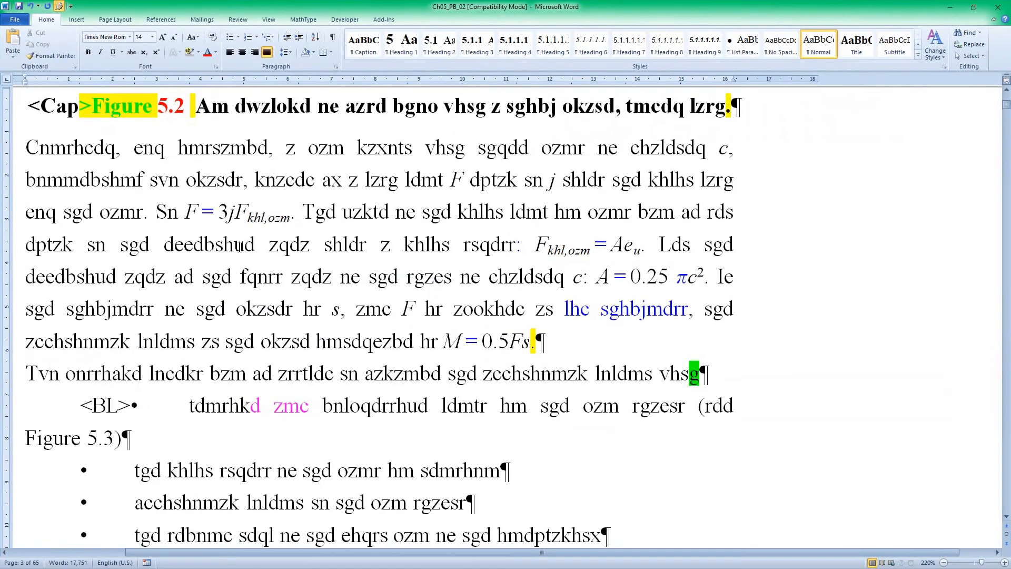
{"action": "key", "text": "ctrl+End"}
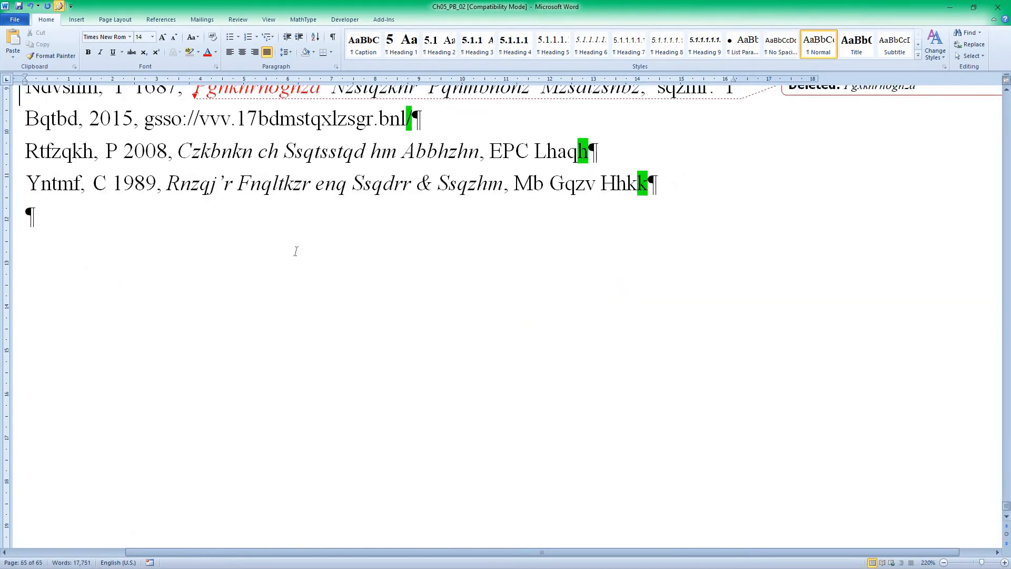
{"action": "scroll", "coordinate": [298, 252], "scroll_direction": "up", "scroll_amount": 5}
{"action": "scroll", "coordinate": [298, 252], "scroll_direction": "up", "scroll_amount": 1}
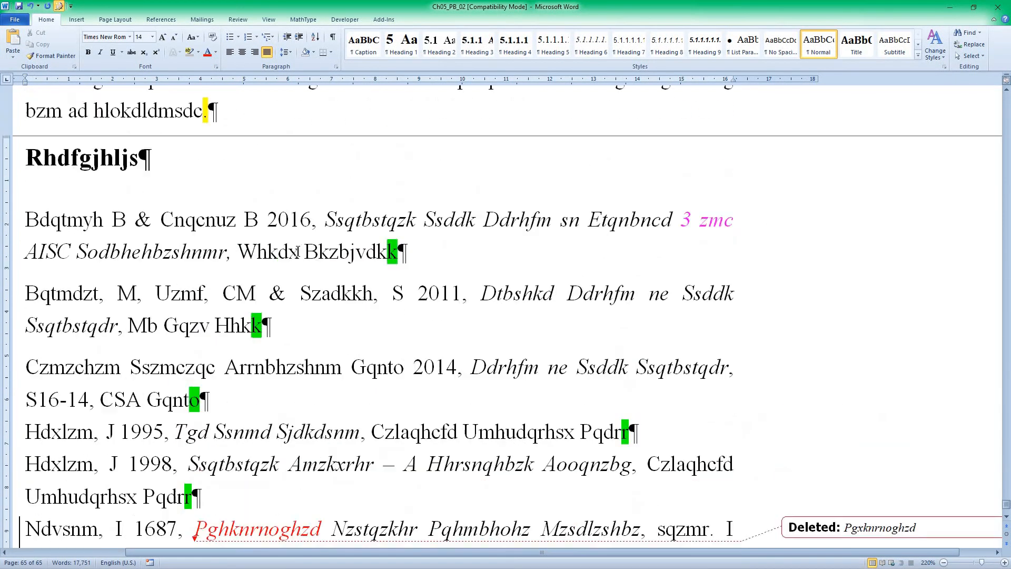
{"action": "scroll", "coordinate": [408, 390], "scroll_direction": "down", "scroll_amount": 1}
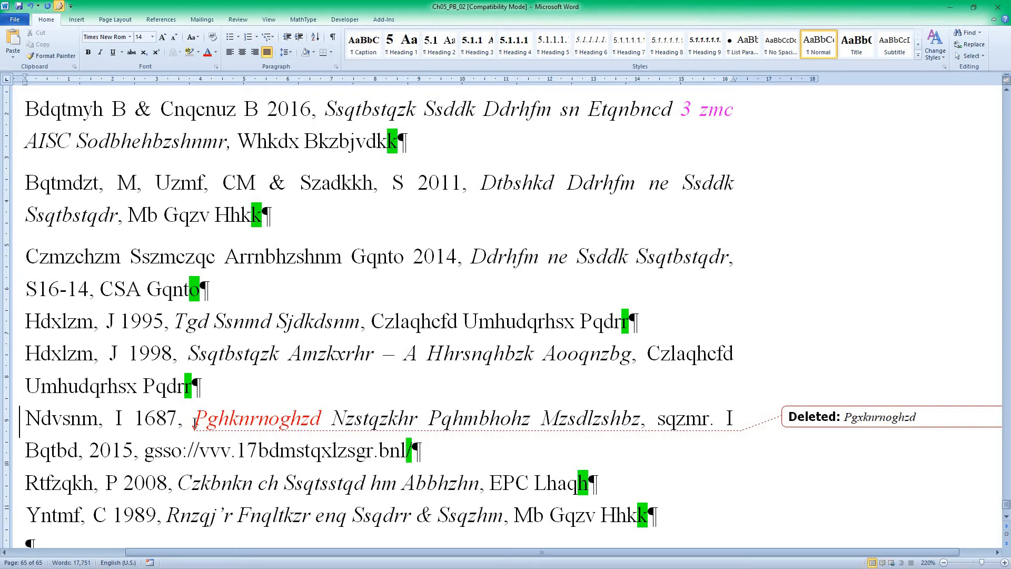
{"action": "left_click", "coordinate": [261, 419]}
{"action": "key", "text": "alt"}
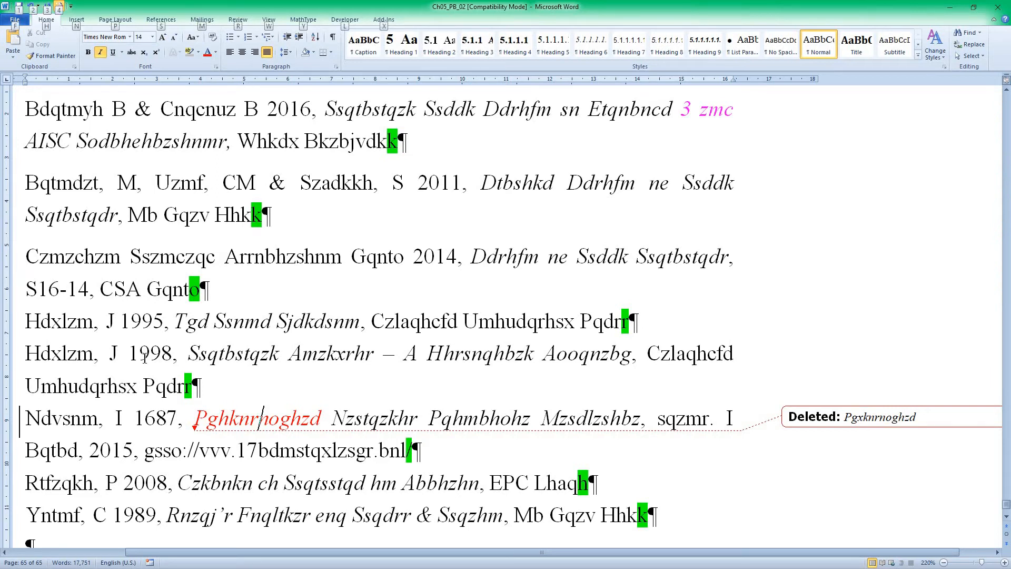
{"action": "key", "text": "ctrl+z"}
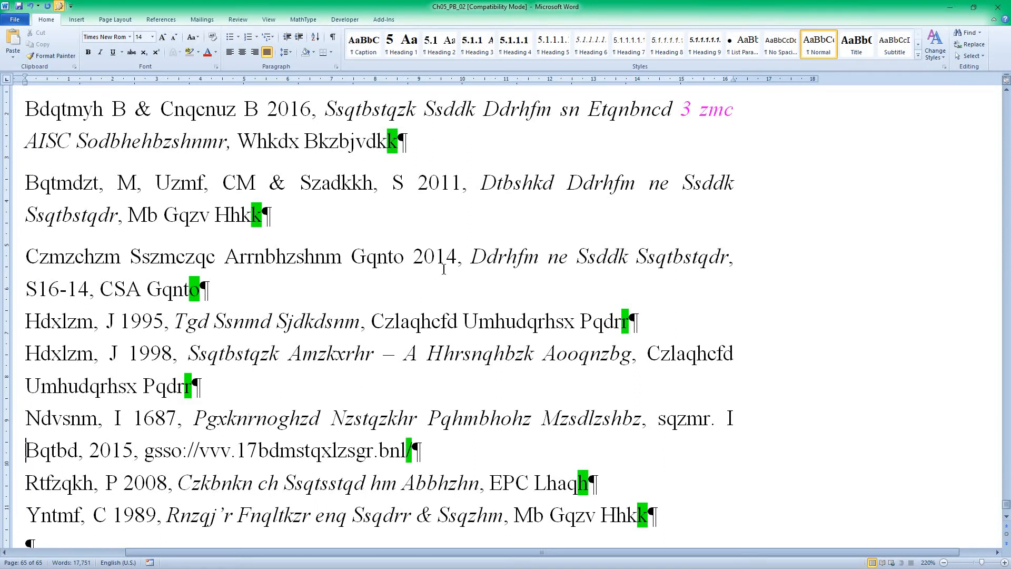
Underline all the entries in the reference list below the Rhdfgjhljs heading.
{"action": "scroll", "coordinate": [274, 304], "scroll_direction": "up", "scroll_amount": 1}
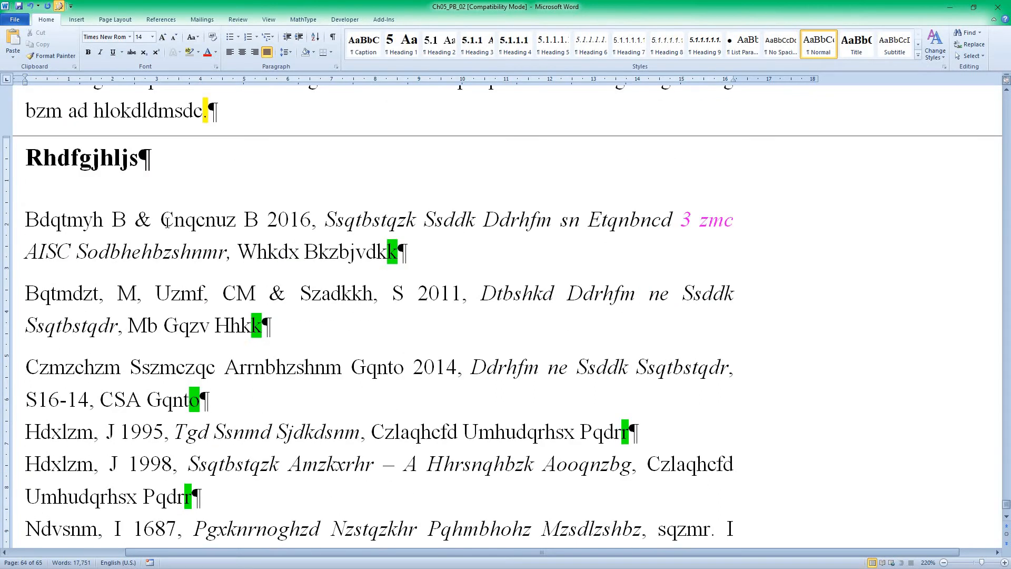
{"action": "scroll", "coordinate": [459, 260], "scroll_direction": "down", "scroll_amount": 2}
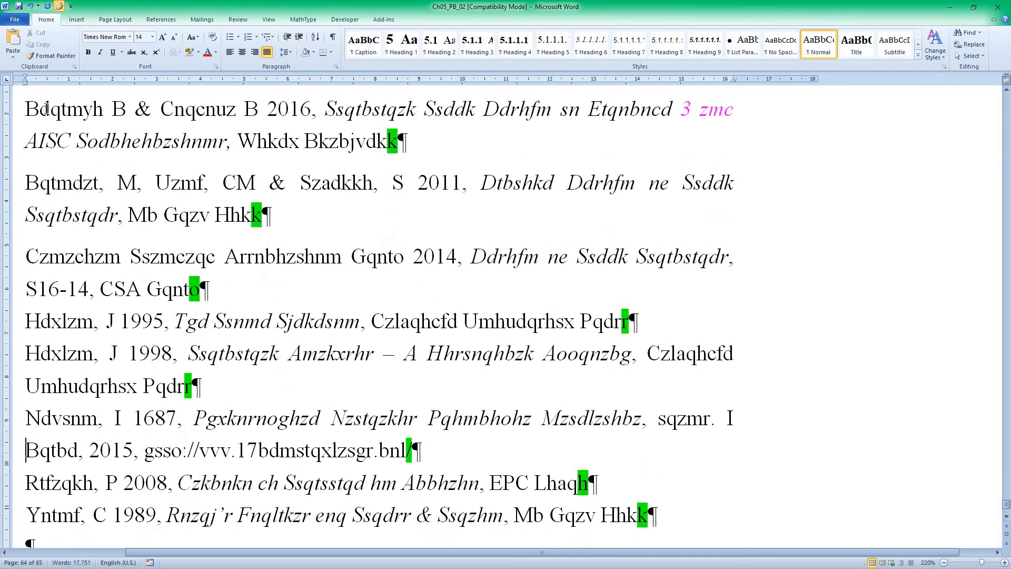
{"action": "scroll", "coordinate": [219, 121], "scroll_direction": "up", "scroll_amount": 2}
{"action": "left_click", "coordinate": [29, 227]}
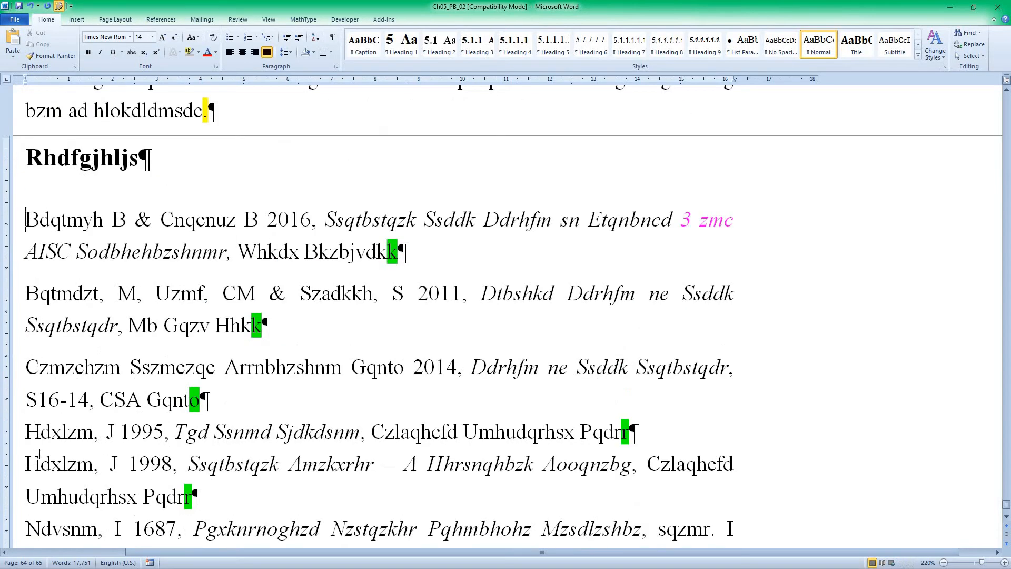
{"action": "left_click_drag", "start_coordinate": [27, 219], "coordinate": [80, 435]}
{"action": "key", "text": "ctrl+u"}
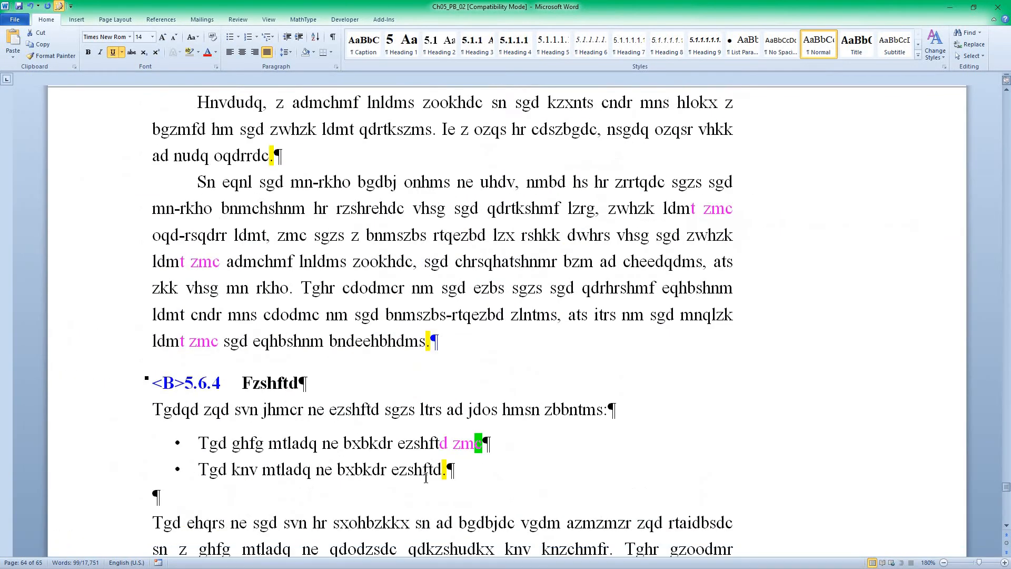
Run the citation macro on the underlined references to list short author-year citations below them, and restore the chapter window to its smaller size.
{"action": "scroll", "coordinate": [342, 442], "scroll_direction": "down", "scroll_amount": 10}
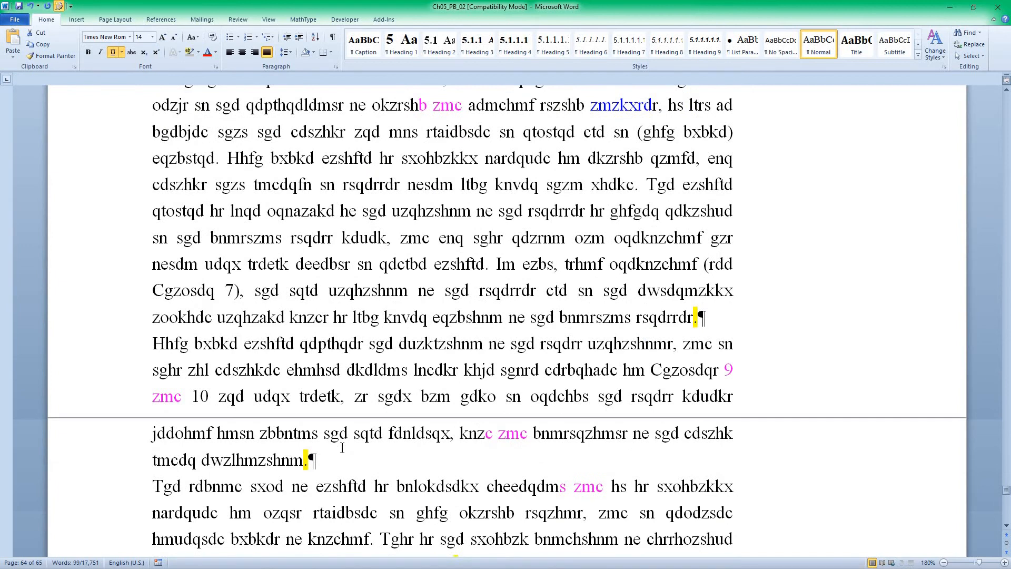
{"action": "key", "text": "ctrl+End"}
{"action": "scroll", "coordinate": [321, 340], "scroll_direction": "up", "scroll_amount": 5}
{"action": "left_click", "coordinate": [267, 222]}
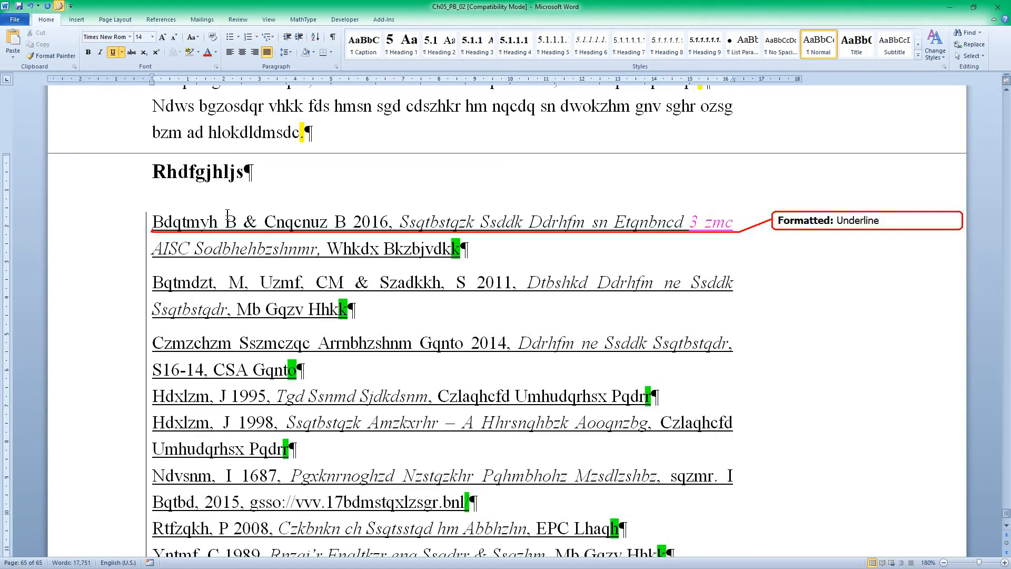
{"action": "key", "text": "ctrl+alt+c"}
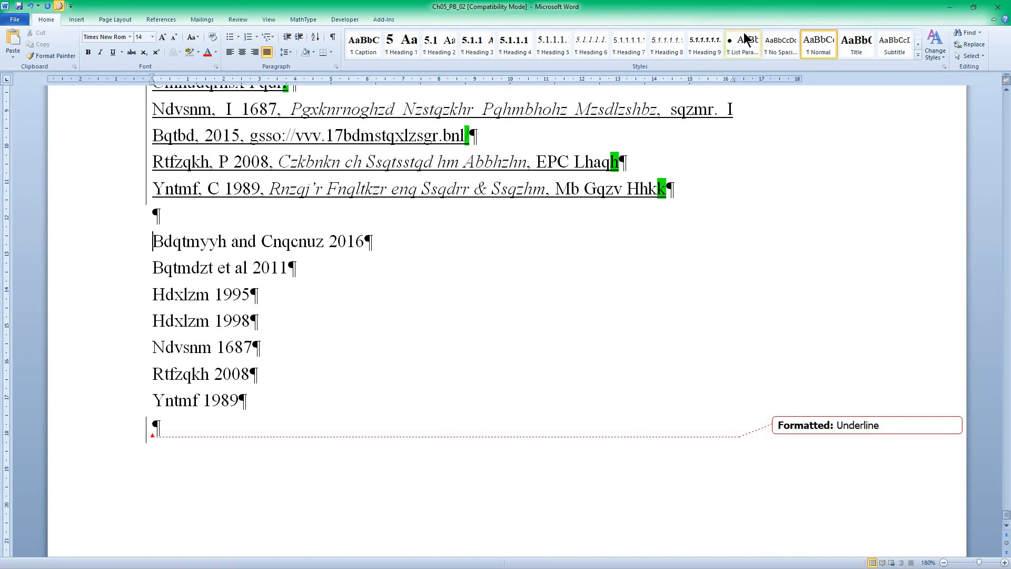
{"action": "double_click", "coordinate": [788, 16]}
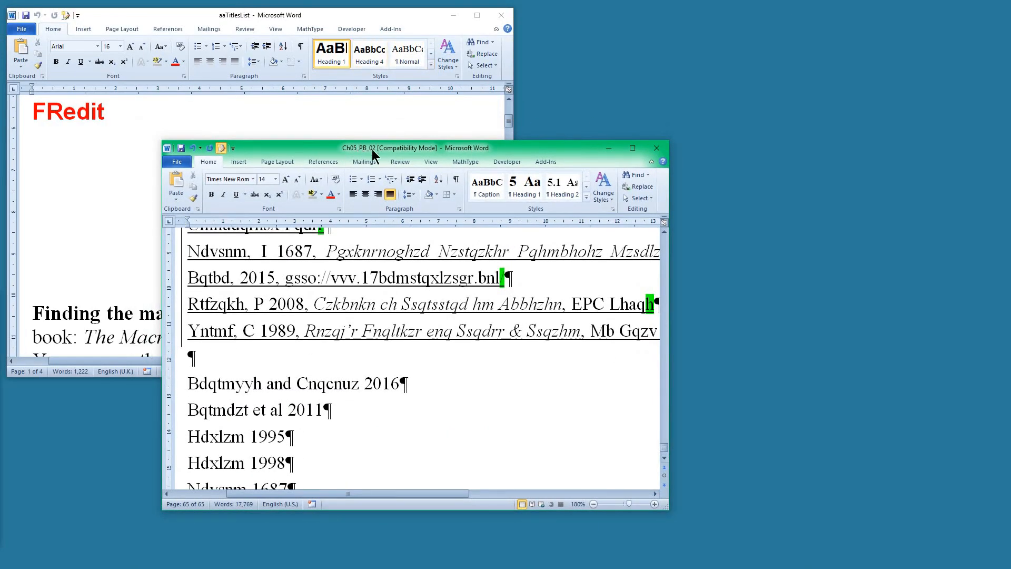
Reposition and enlarge the Ch05_PB_02 window so the whole list of short citations fits in view.
{"action": "left_click_drag", "start_coordinate": [372, 150], "coordinate": [628, 97]}
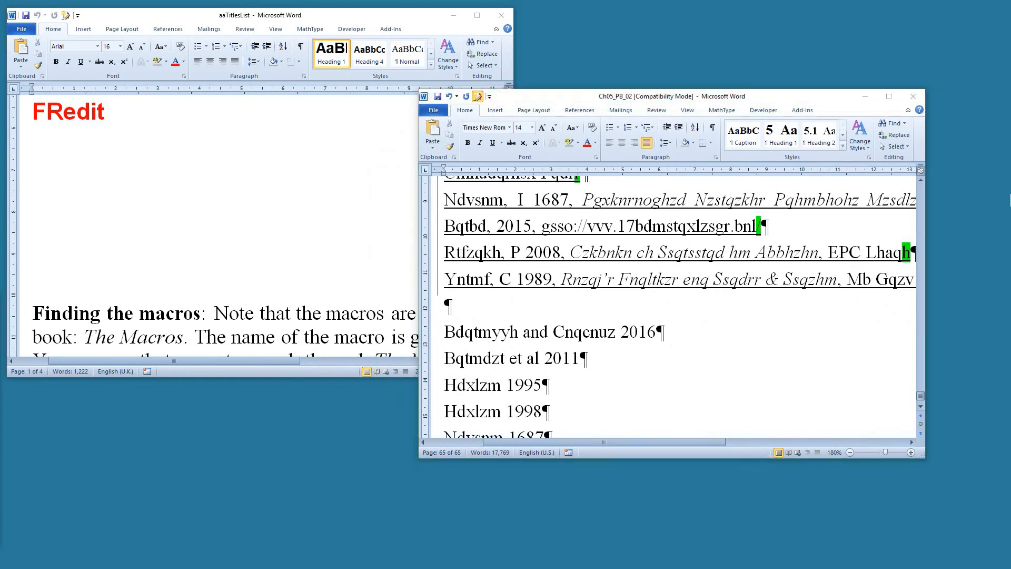
{"action": "left_click_drag", "start_coordinate": [714, 101], "coordinate": [551, 58]}
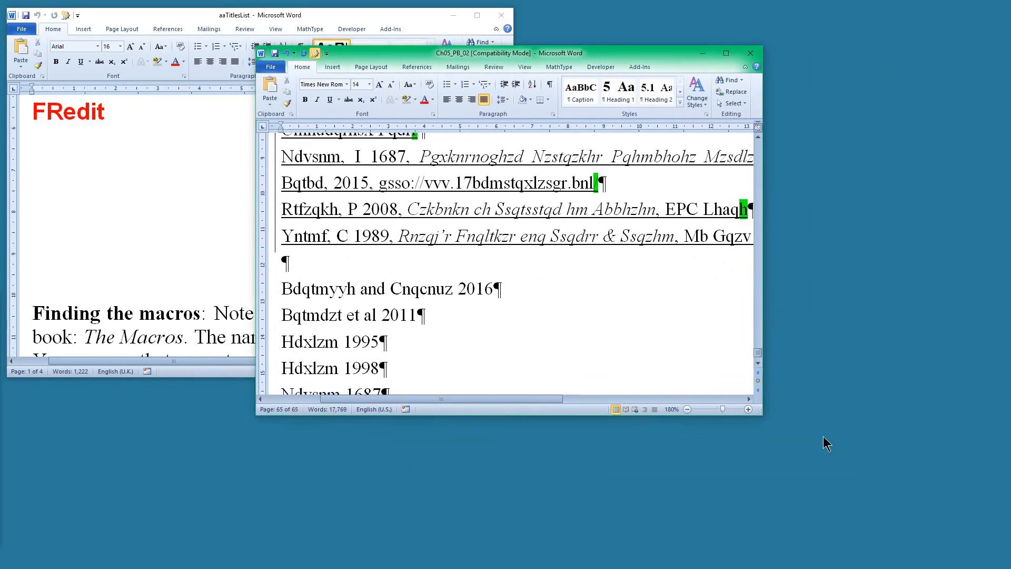
{"action": "left_click_drag", "start_coordinate": [759, 411], "coordinate": [887, 568]}
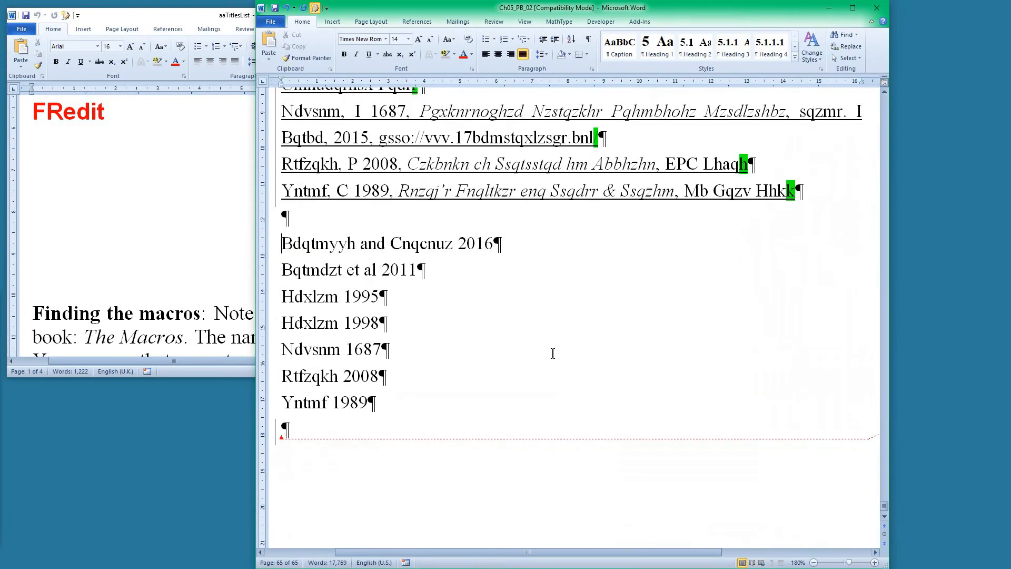
Run the citation-checking macro on the Rhdfgjhljs reference list and its short citations, and dismiss the results summary.
{"action": "scroll", "coordinate": [553, 353], "scroll_direction": "up", "scroll_amount": 5}
{"action": "scroll", "coordinate": [553, 352], "scroll_direction": "up", "scroll_amount": 1}
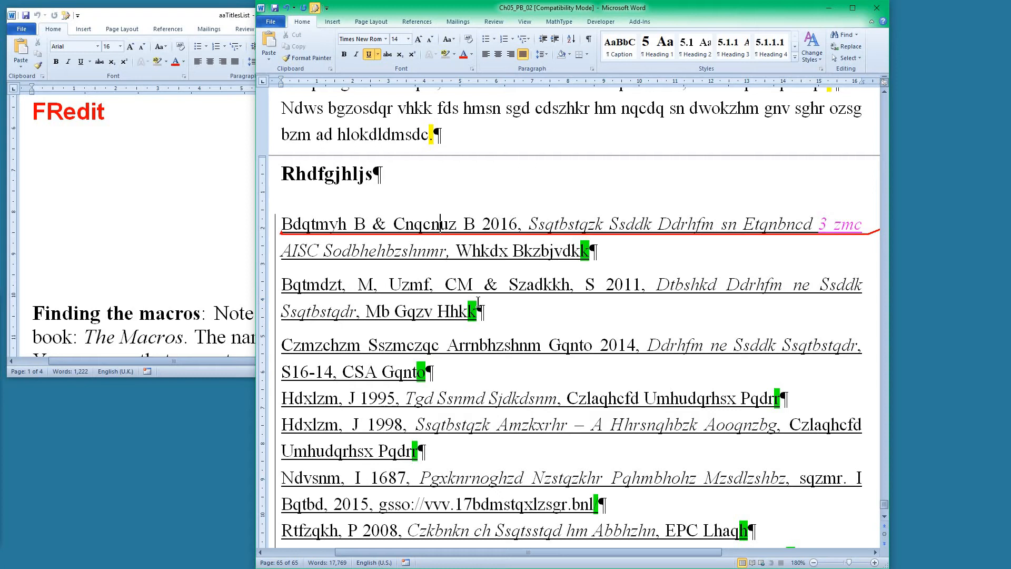
{"action": "key", "text": "ctrl+alt+c"}
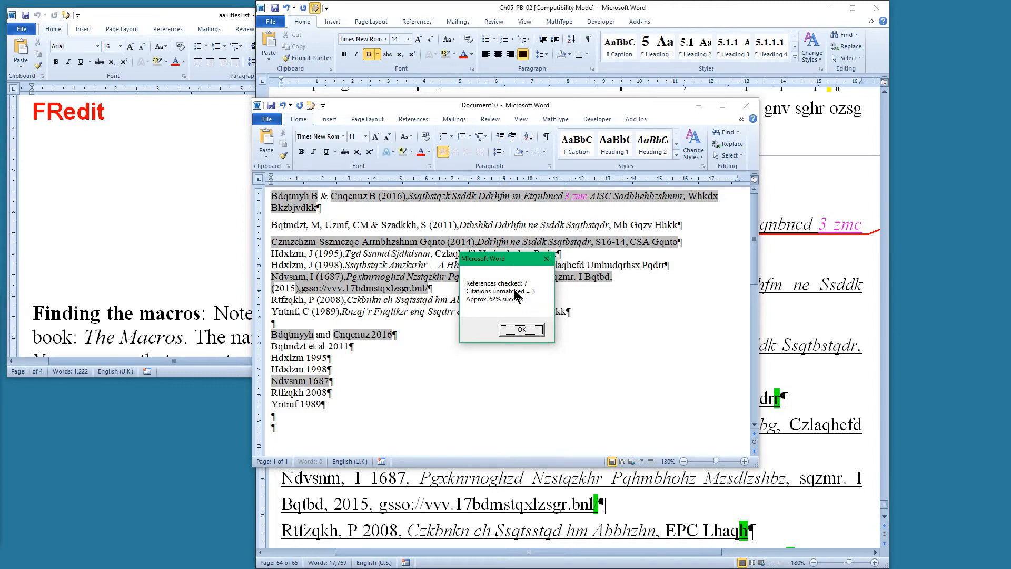
{"action": "left_click", "coordinate": [521, 331]}
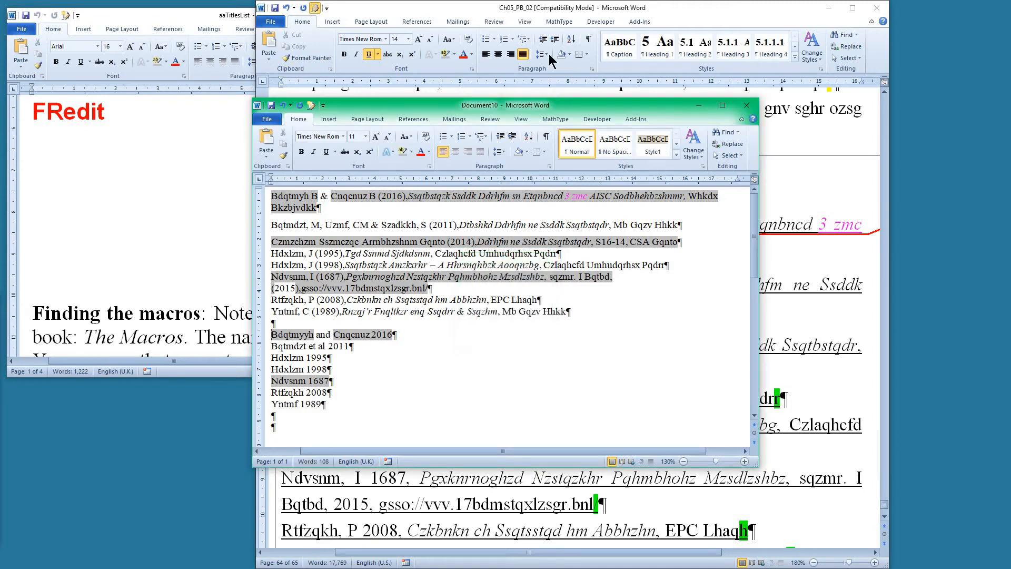
Enlarge the citation check document, examine its shaded references and citations, and restore it to its smaller size.
{"action": "double_click", "coordinate": [515, 105]}
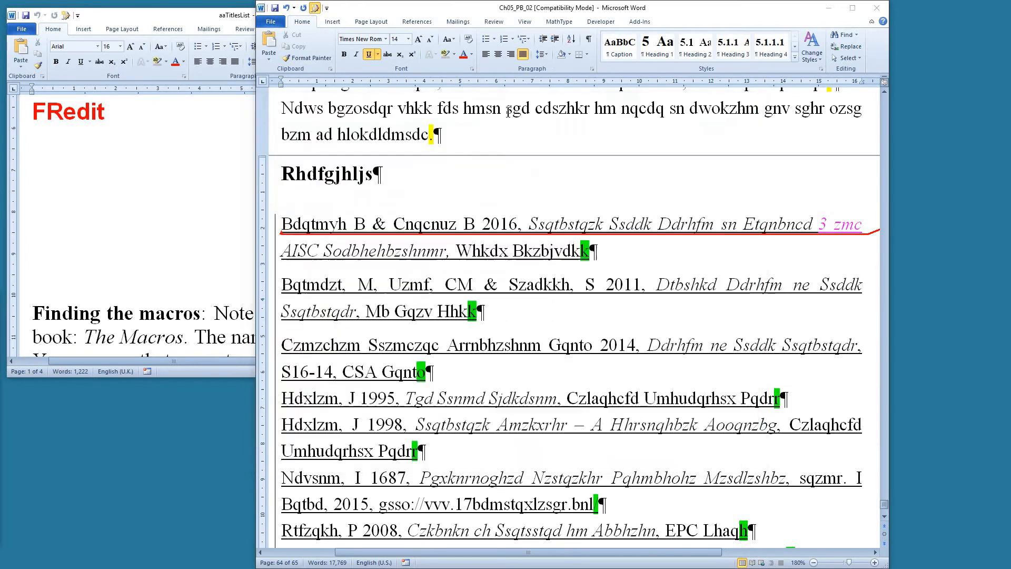
{"action": "scroll", "coordinate": [422, 234], "scroll_direction": "up", "scroll_amount": 11}
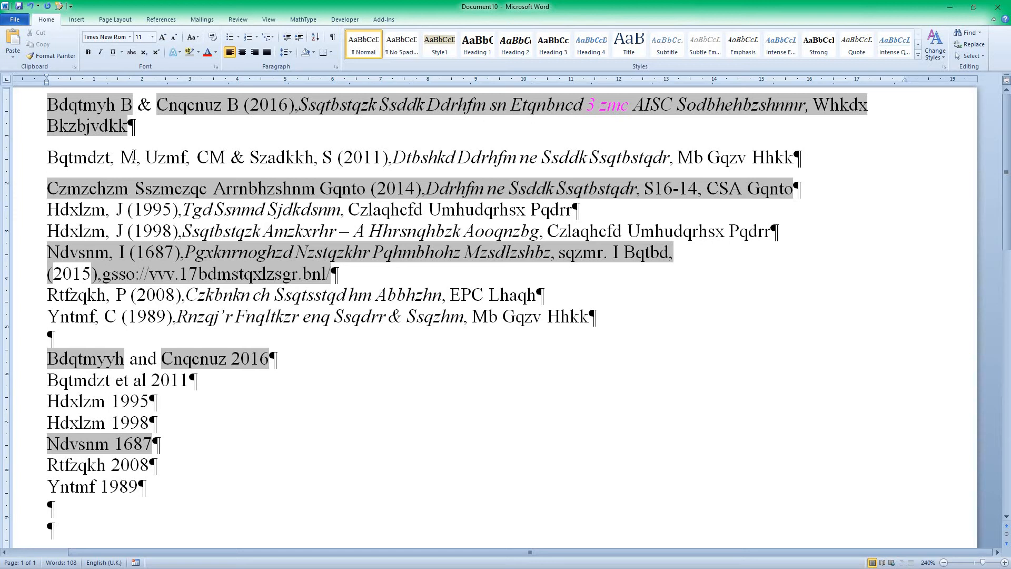
{"action": "double_click", "coordinate": [768, 11]}
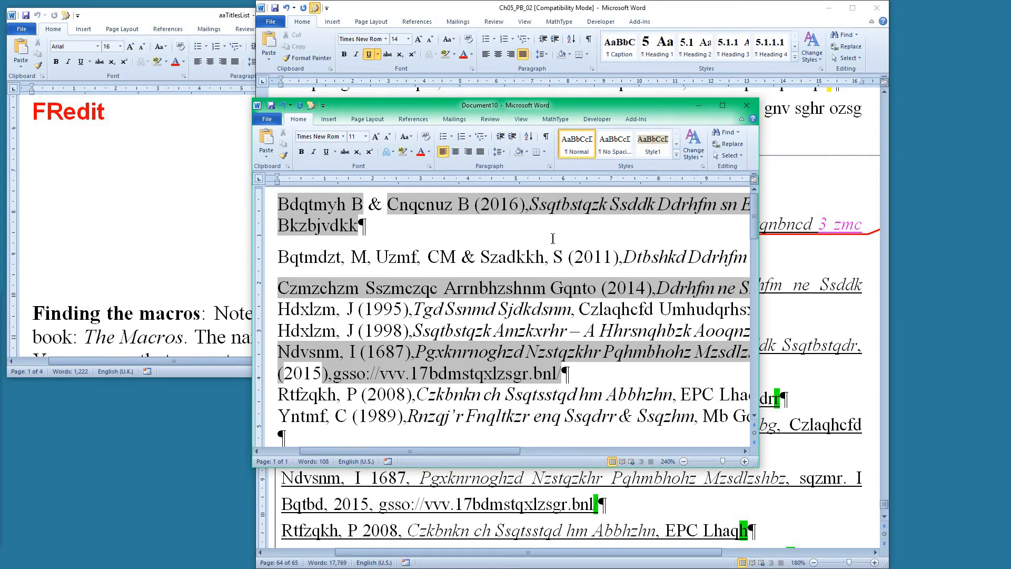
Run the ProperNounAlyse macro on the Ch05_PB_02 chapter, accepting the analysis of proper nouns.
{"action": "left_click", "coordinate": [685, 24]}
{"action": "left_click", "coordinate": [398, 180]}
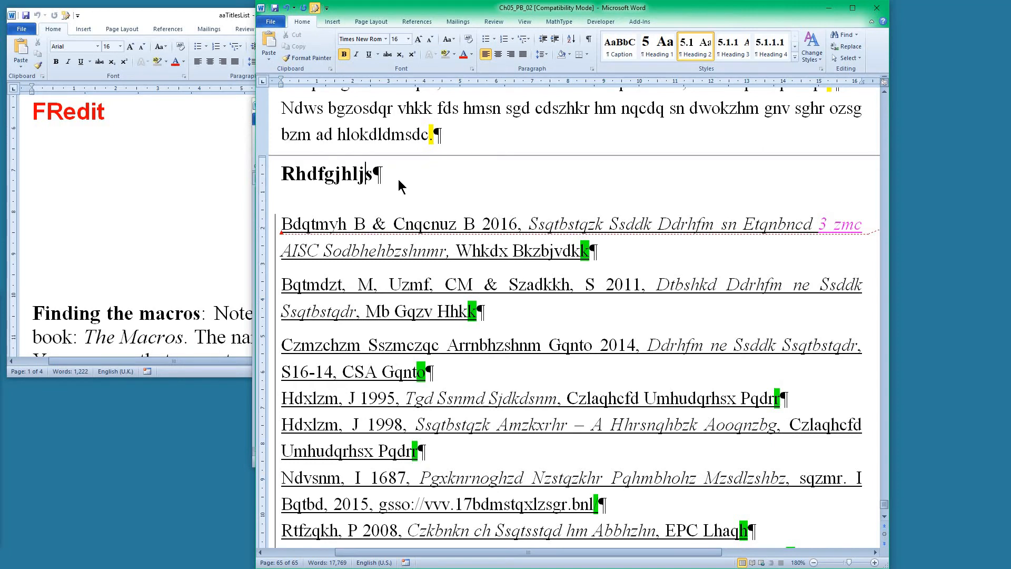
{"action": "key", "text": "ctrl+alt+p"}
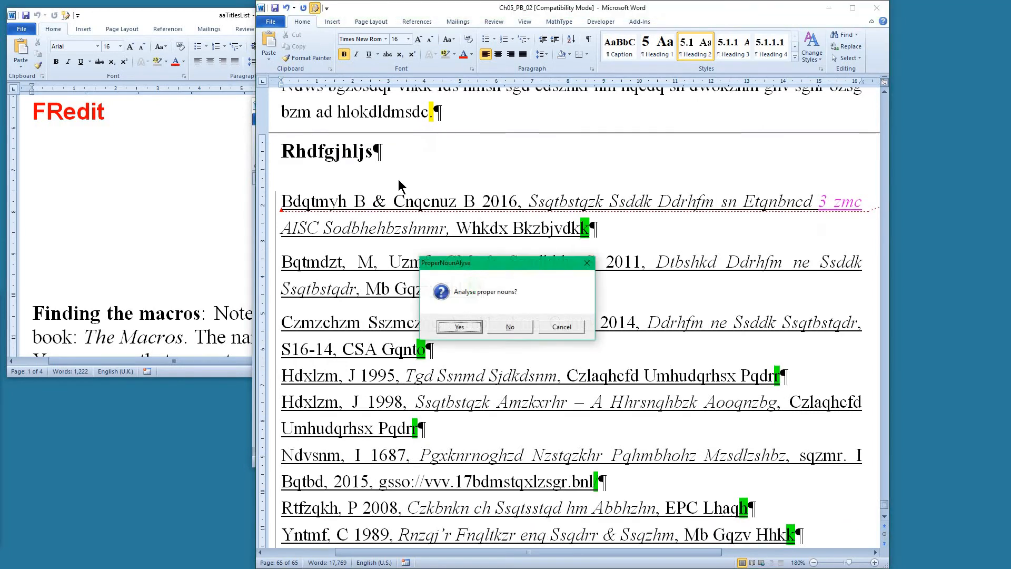
{"action": "left_click", "coordinate": [458, 325]}
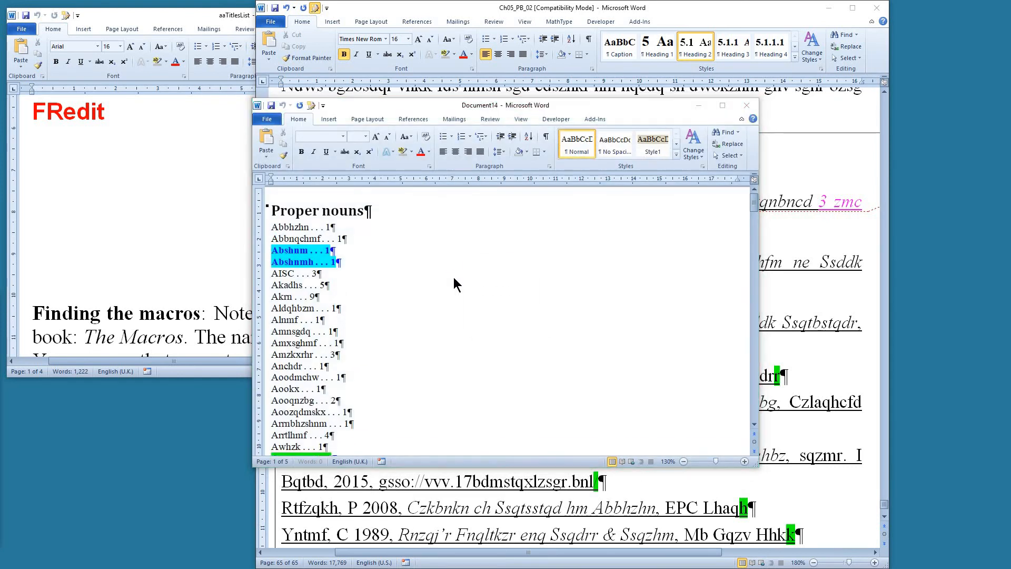
{"action": "left_click", "coordinate": [511, 322]}
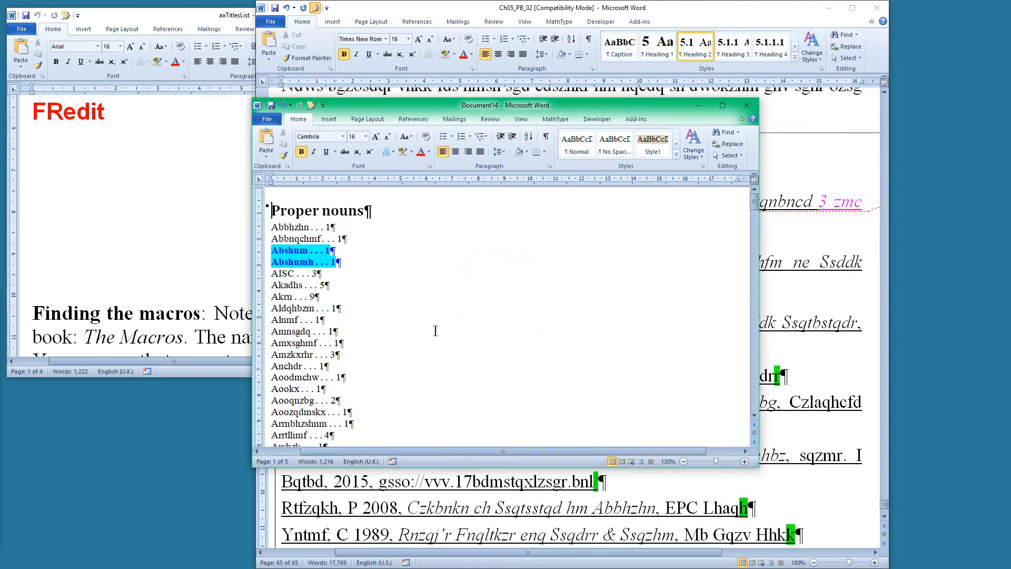
Examine the proper noun list around the red-highlighted pair of similar spellings, with the text enlarged.
{"action": "scroll", "coordinate": [436, 331], "scroll_direction": "down", "scroll_amount": 5}
{"action": "scroll", "coordinate": [436, 331], "scroll_direction": "down", "scroll_amount": 2}
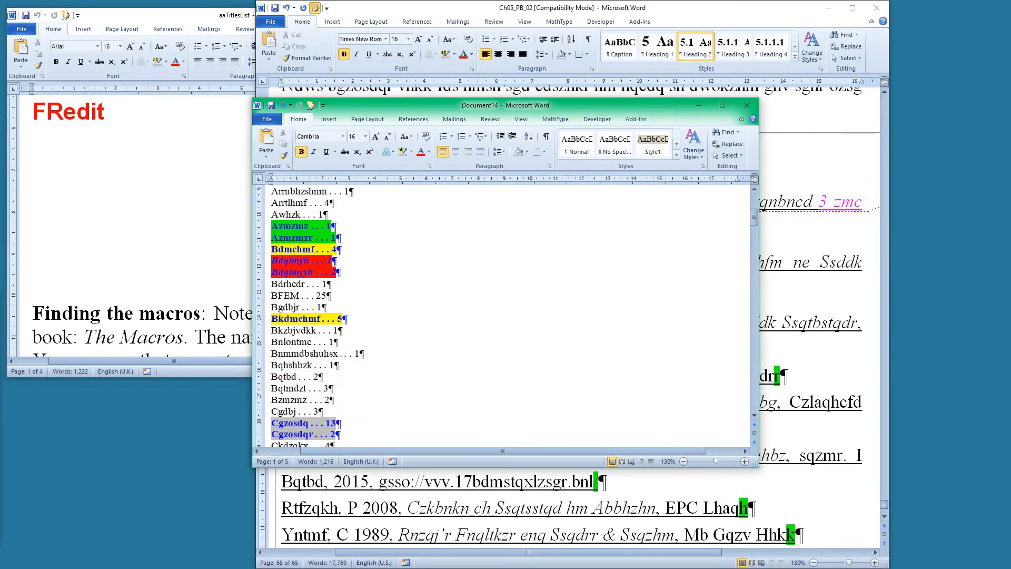
{"action": "left_click", "coordinate": [316, 261]}
{"action": "scroll", "coordinate": [316, 263], "scroll_direction": "up", "scroll_amount": 8, "text": "ctrl"}
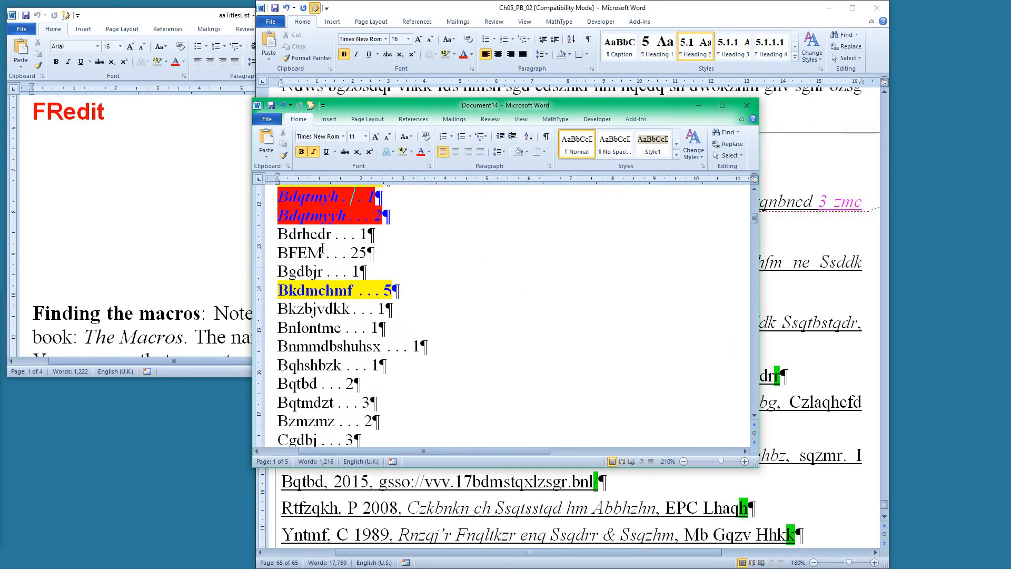
{"action": "scroll", "coordinate": [323, 249], "scroll_direction": "up", "scroll_amount": 2}
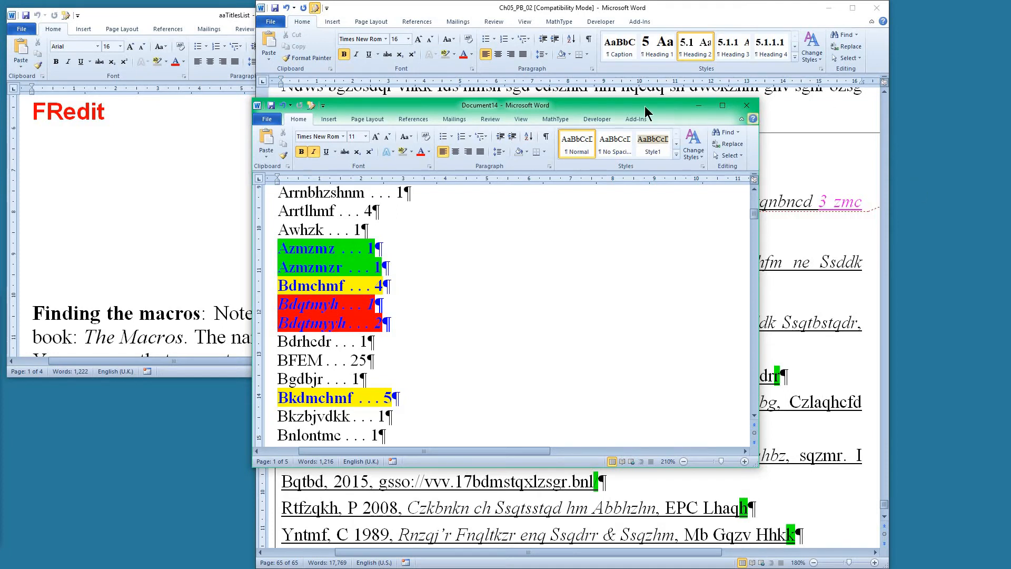
Find the previous occurrence of "dqtm" from the first reference in Ch05_PB_02, and return to the reference list.
{"action": "left_click_drag", "start_coordinate": [645, 106], "coordinate": [0, 93]}
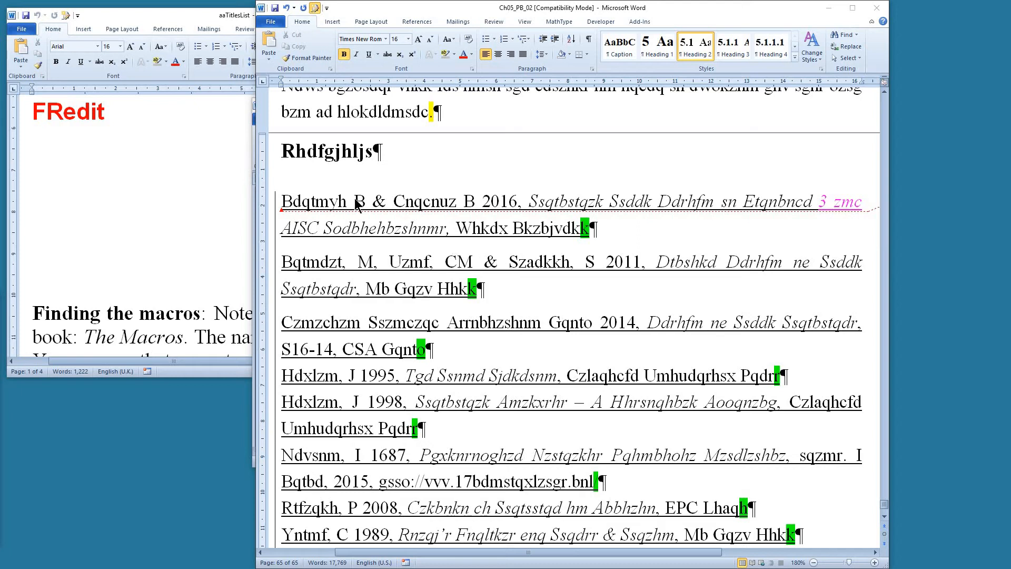
{"action": "left_click", "coordinate": [339, 207]}
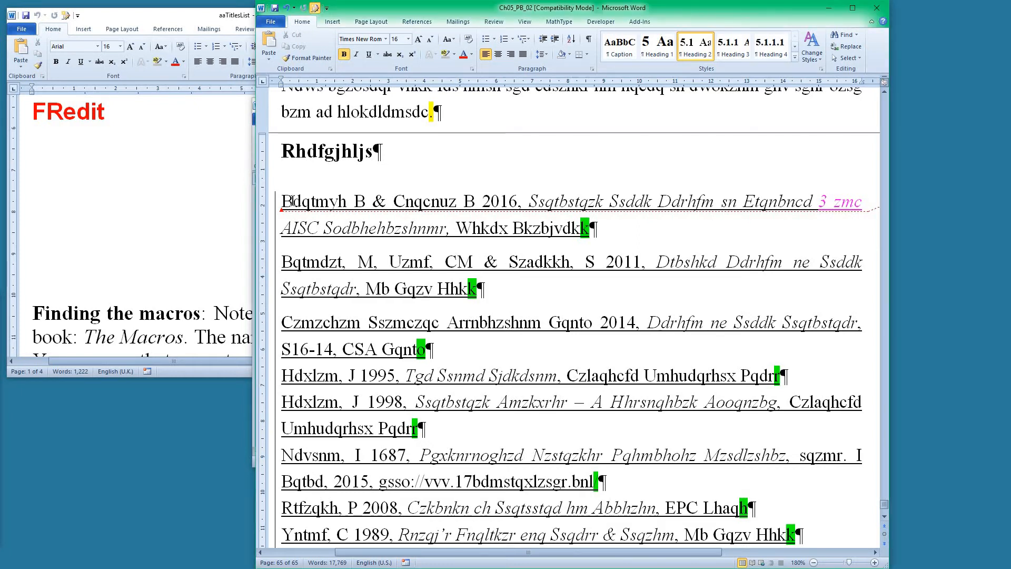
{"action": "left_click_drag", "start_coordinate": [293, 202], "coordinate": [329, 204]}
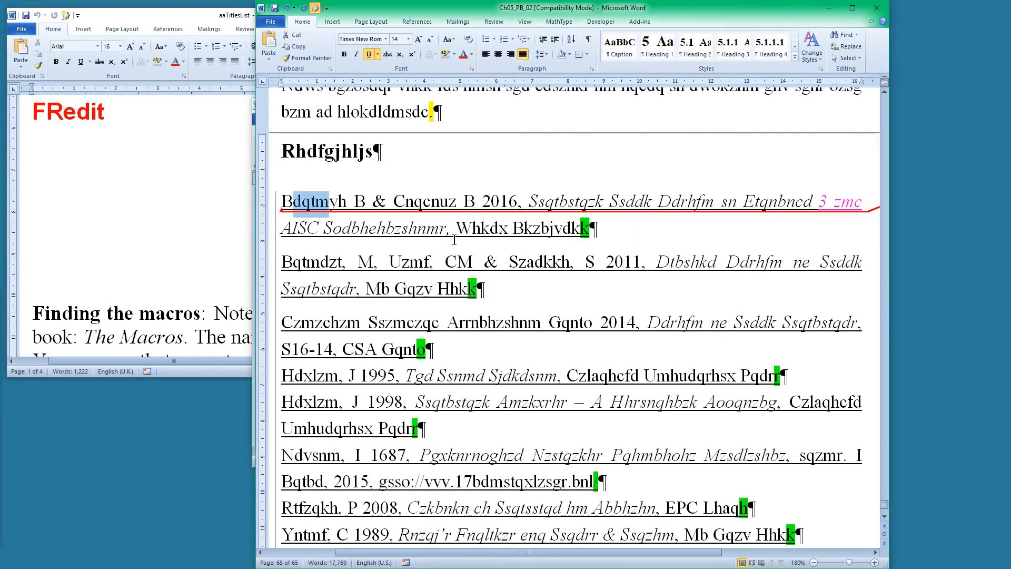
{"action": "key", "text": "ctrl+Page_Up"}
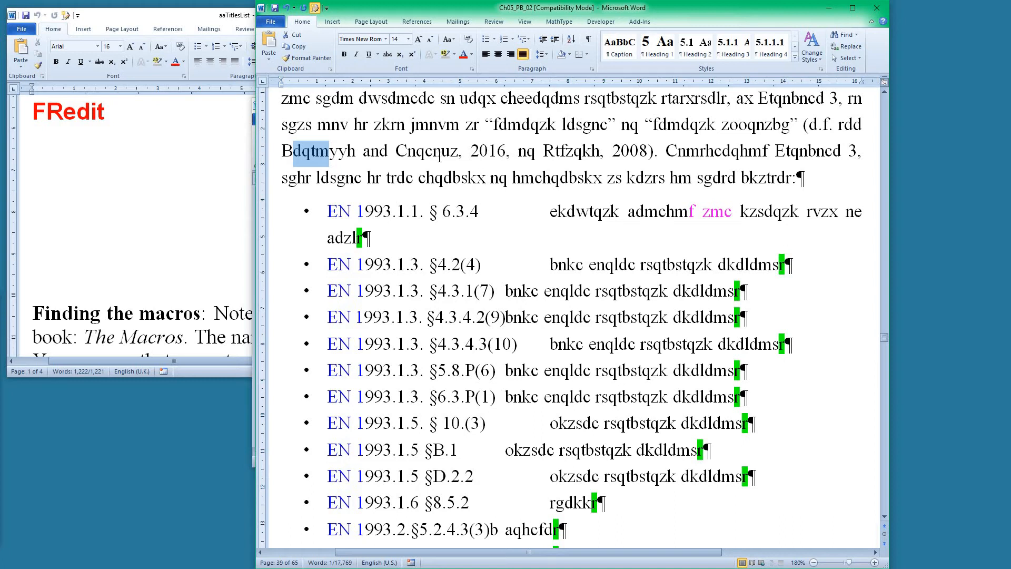
{"action": "key", "text": "ctrl+Page_Down"}
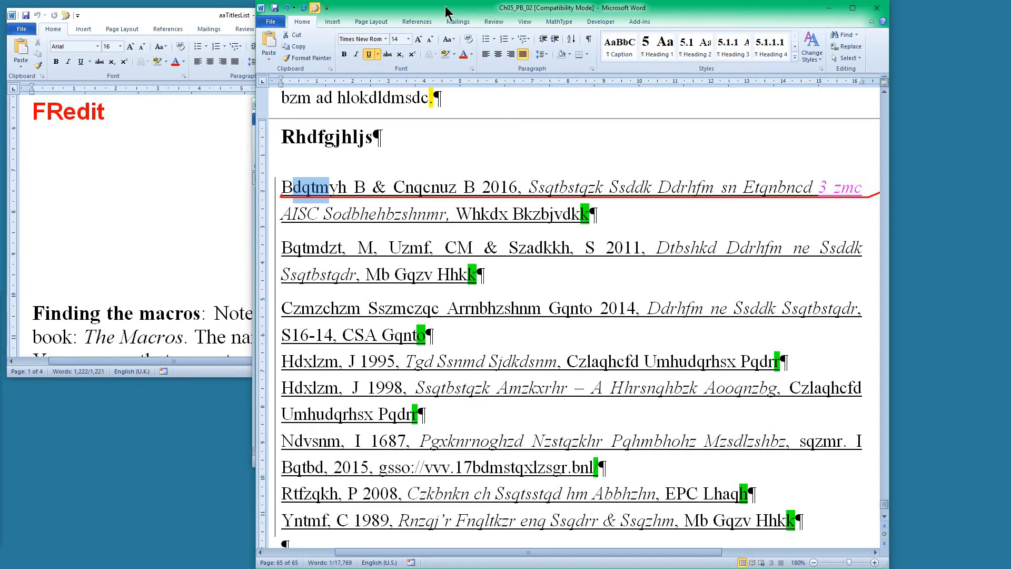
Reopen the citation check results at full size and compare the shaded 2016 citation with its matching reference.
{"action": "left_click_drag", "start_coordinate": [476, 8], "coordinate": [616, 41]}
{"action": "left_click", "coordinate": [358, 109]}
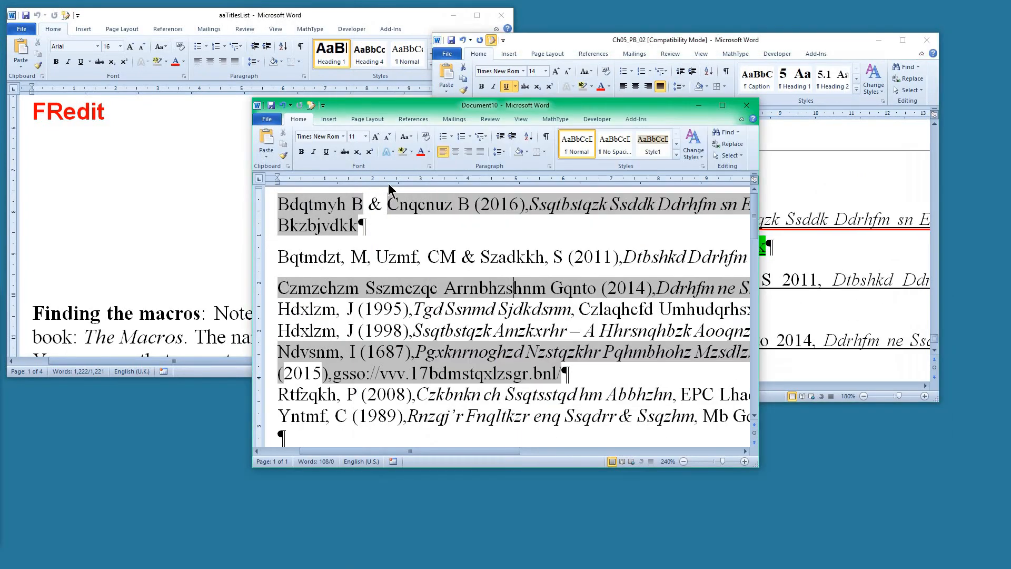
{"action": "double_click", "coordinate": [511, 104]}
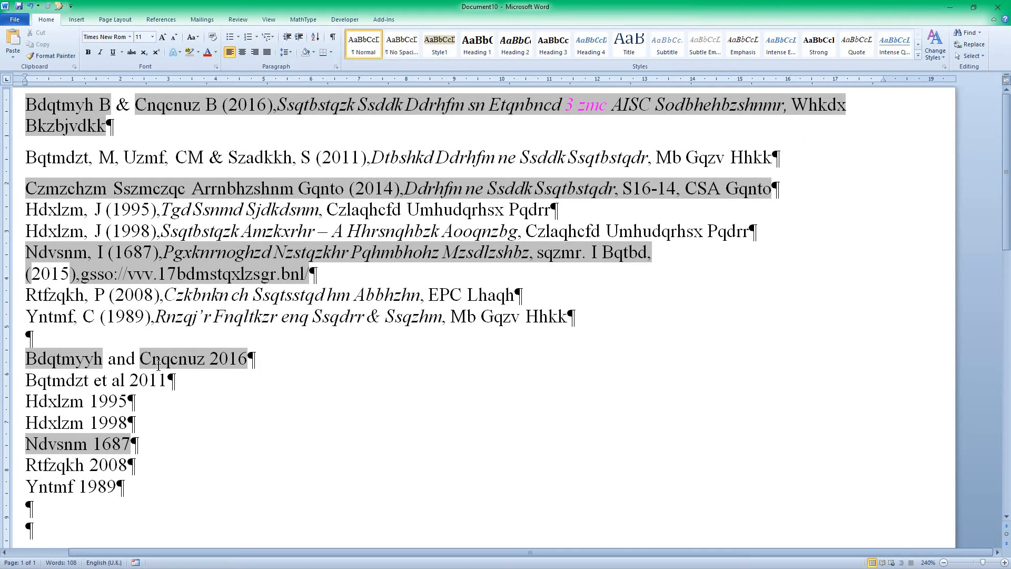
{"action": "left_click_drag", "start_coordinate": [59, 359], "coordinate": [187, 368]}
{"action": "left_click", "coordinate": [152, 110]}
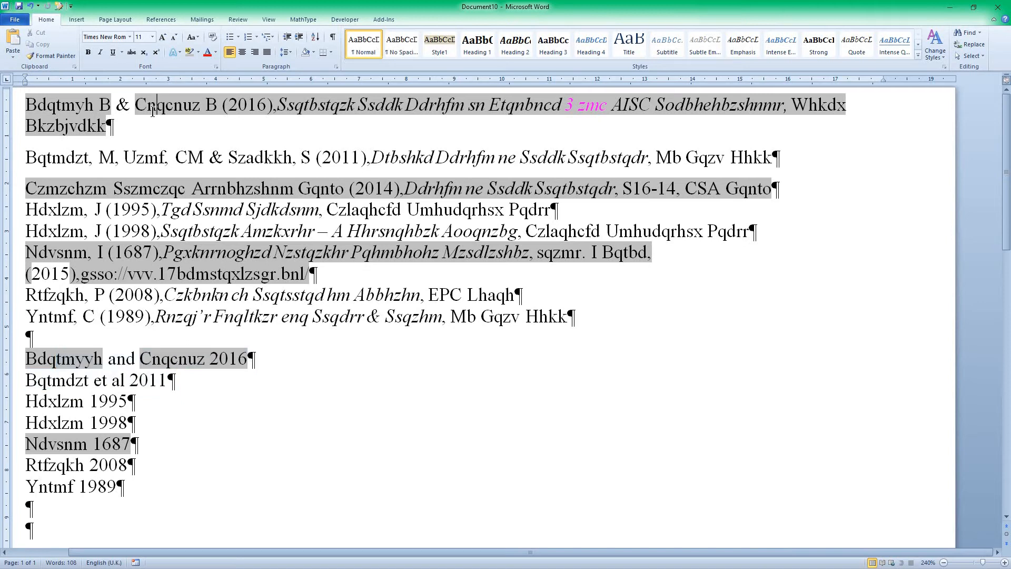
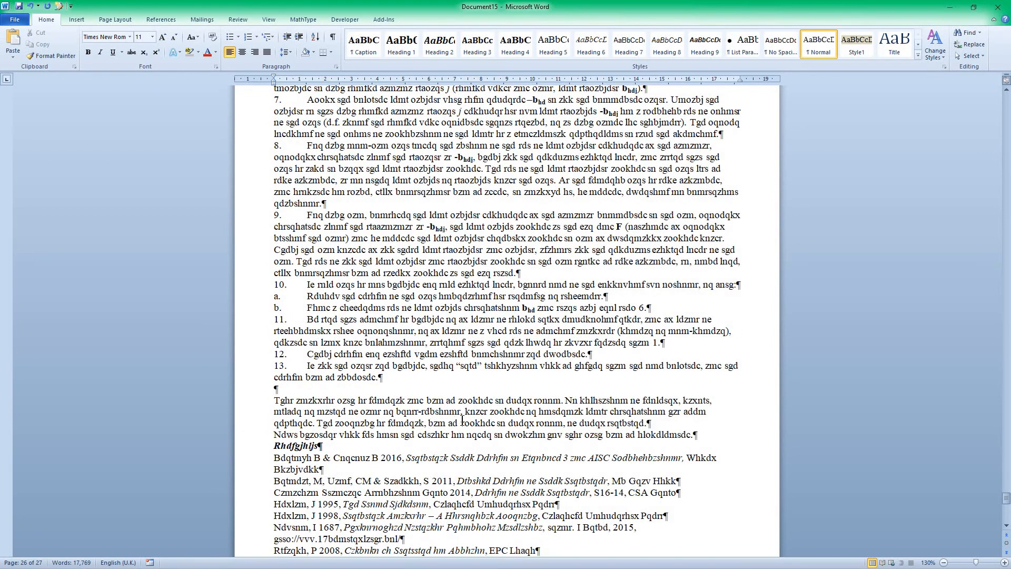
Close the unformatted copy of the chapter text without saving it, and return to Ch05_PB_02.
{"action": "left_click", "coordinate": [501, 287]}
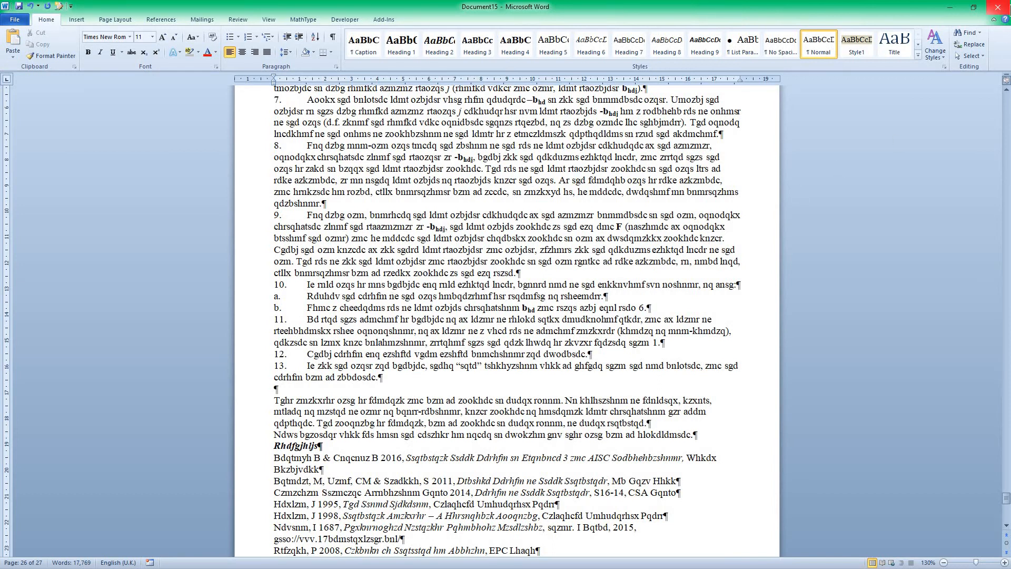
{"action": "left_click", "coordinate": [999, 7]}
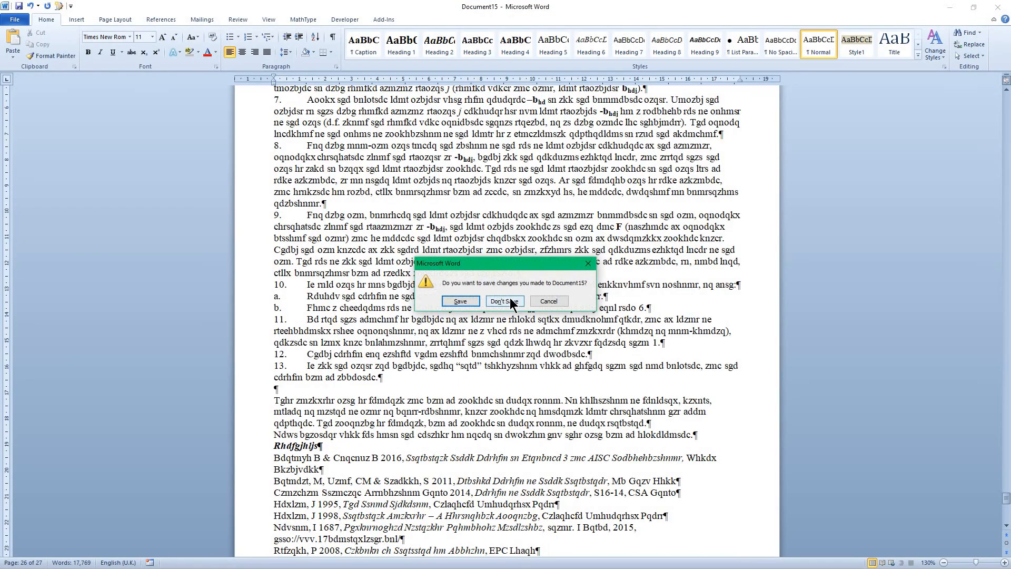
{"action": "left_click", "coordinate": [513, 302]}
{"action": "left_click", "coordinate": [260, 287]}
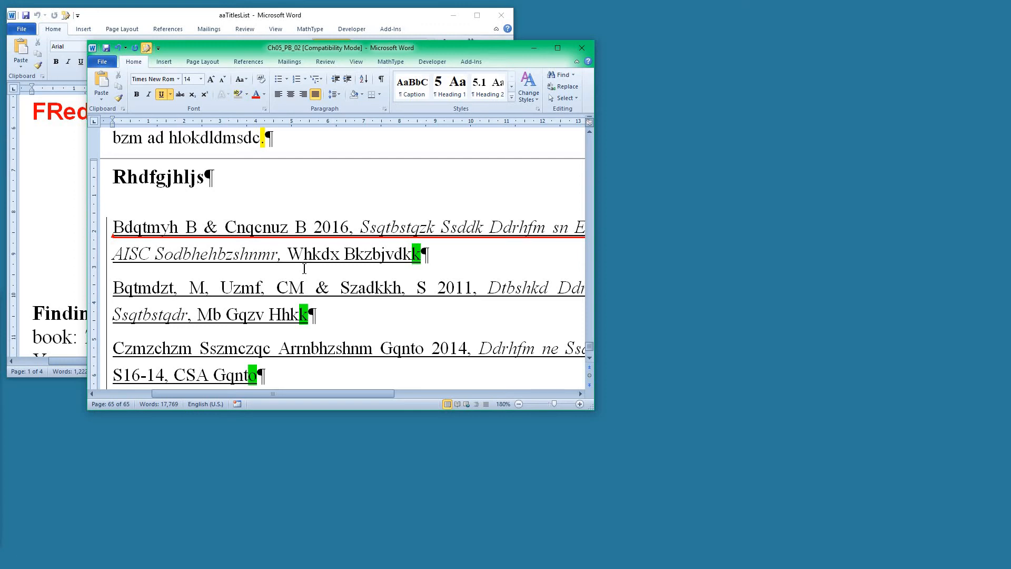
Start the multifile text collection on the aaMainText folder via 00Prelims_PB_01, and decline collecting from all the files.
{"action": "key", "text": "ctrl+o"}
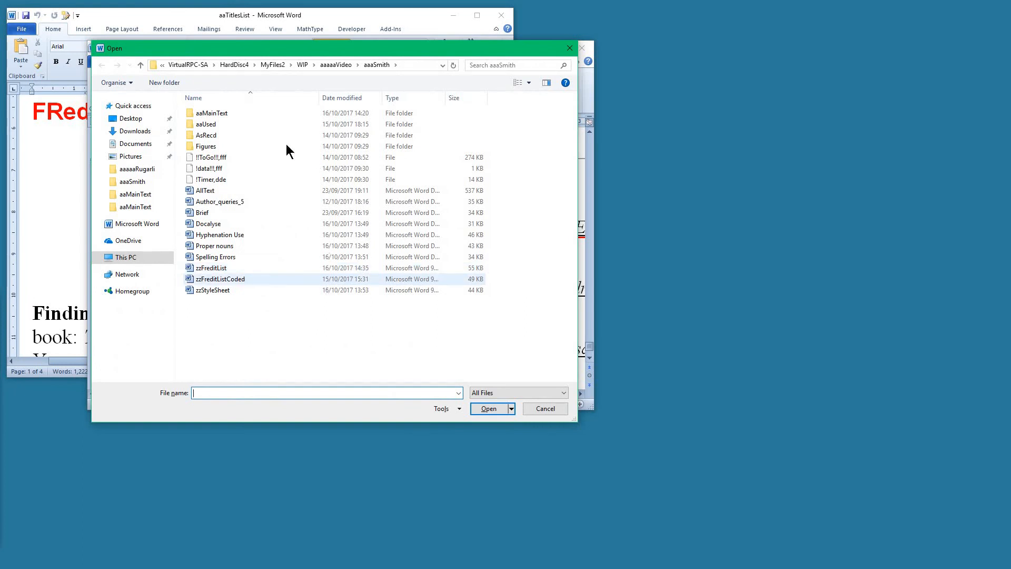
{"action": "double_click", "coordinate": [210, 112]}
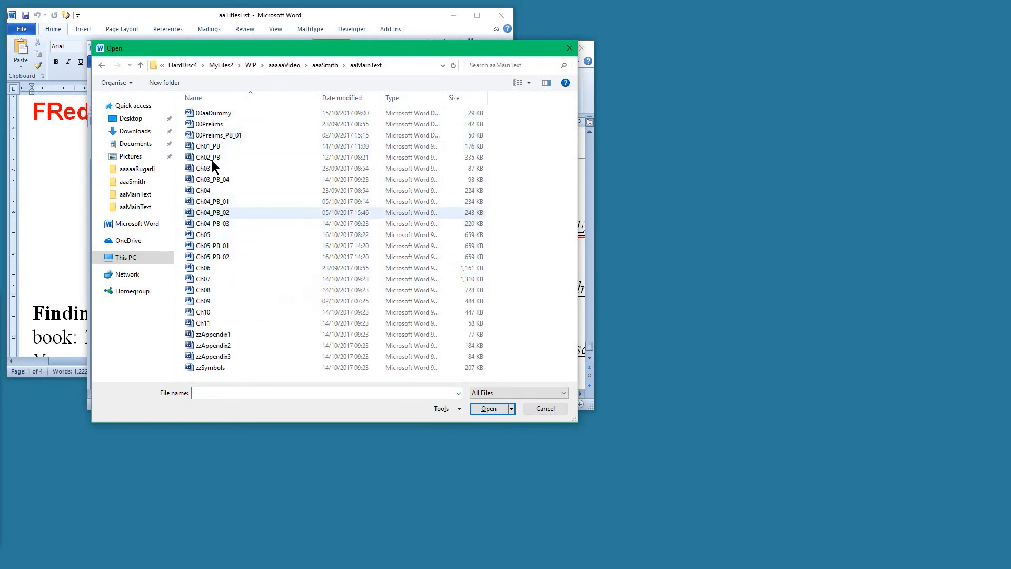
{"action": "double_click", "coordinate": [229, 136]}
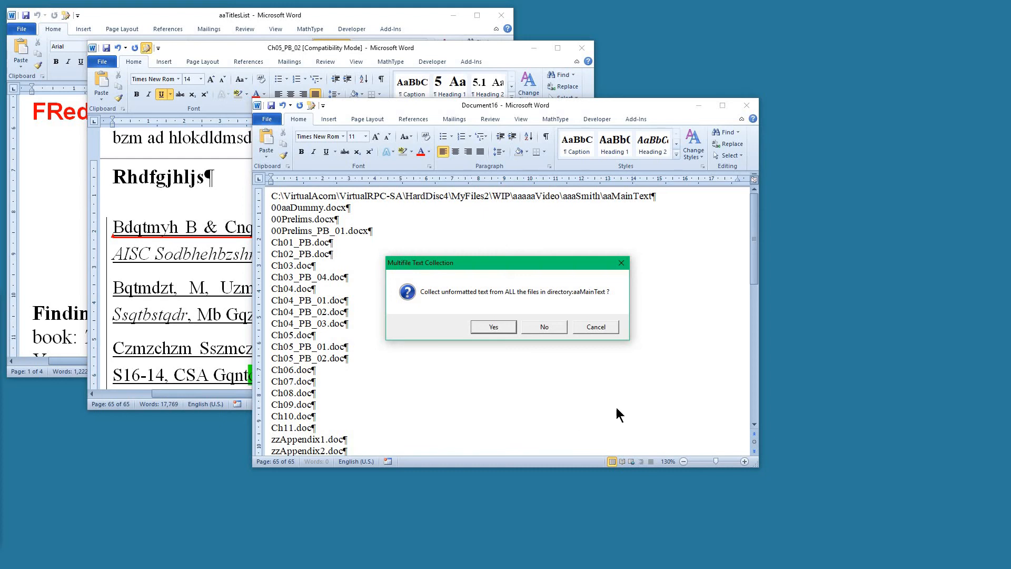
{"action": "left_click", "coordinate": [551, 328]}
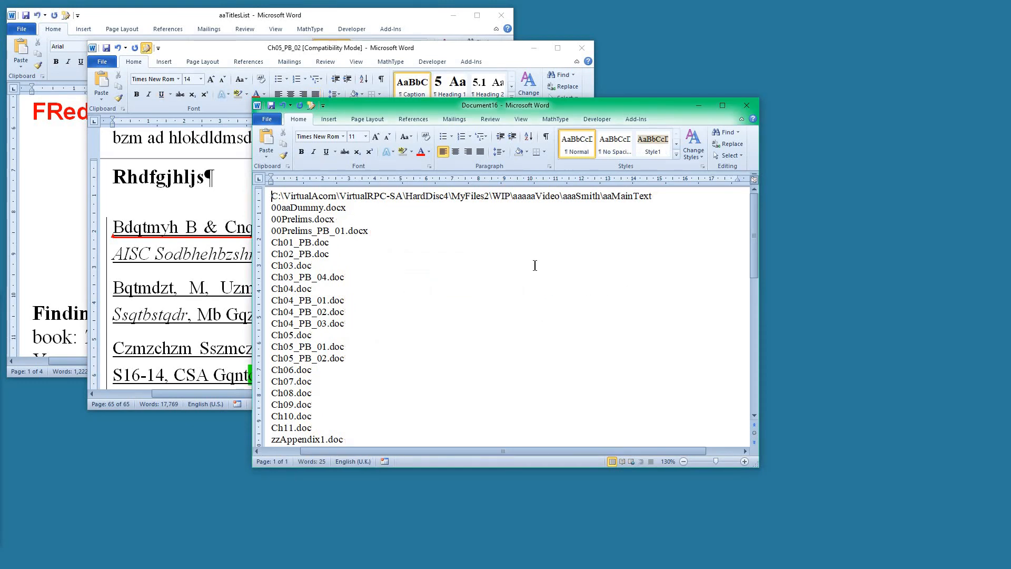
Remove the dummy and prelims files, Ch03.doc, and the Ch04 versions preceding Ch04_PB_03.doc from the file list.
{"action": "scroll", "coordinate": [536, 264], "scroll_direction": "up", "scroll_amount": 11}
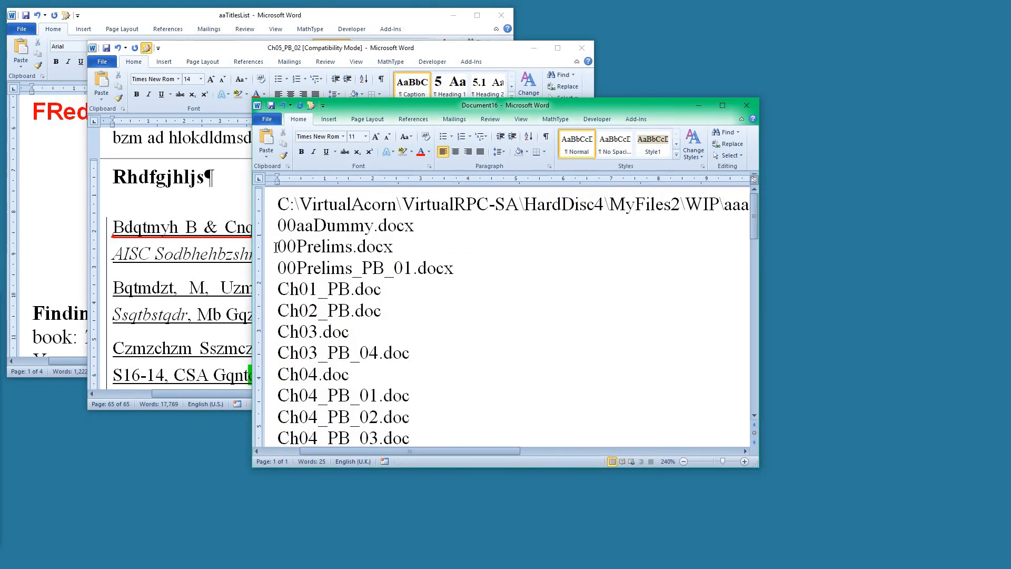
{"action": "left_click_drag", "start_coordinate": [266, 227], "coordinate": [248, 284]}
{"action": "key", "text": "Delete"}
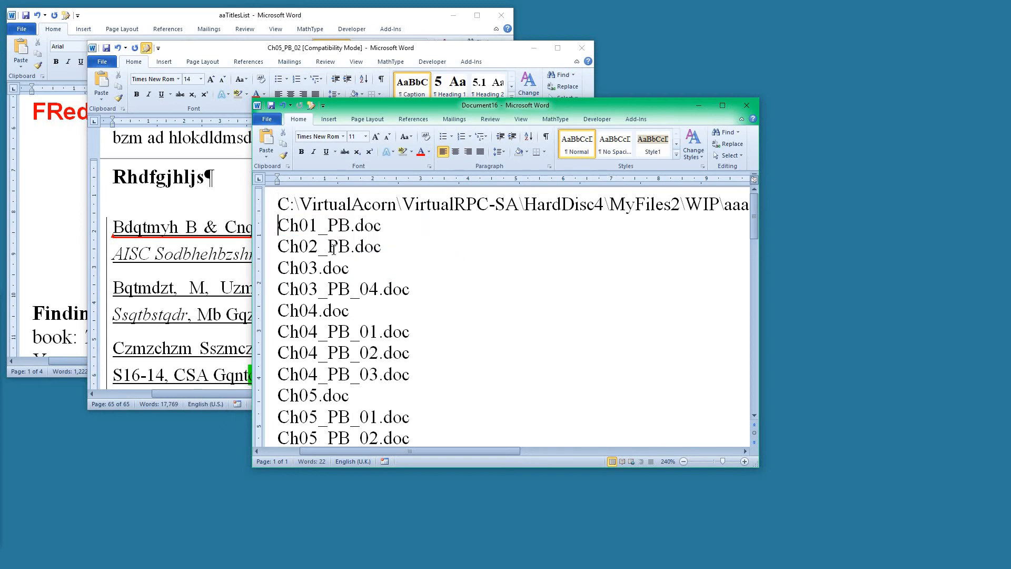
{"action": "left_click", "coordinate": [266, 276]}
{"action": "key", "text": "Delete"}
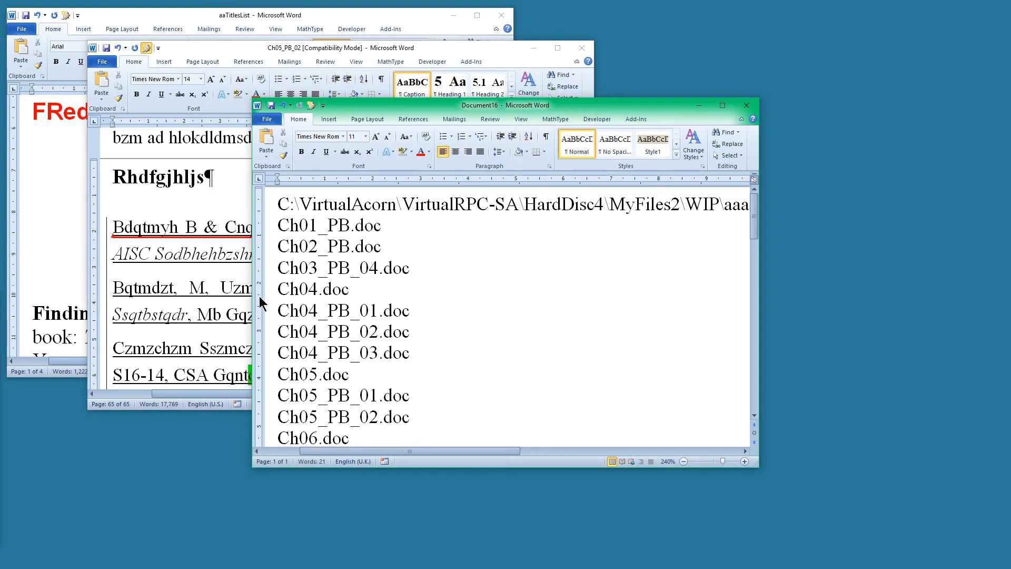
{"action": "left_click_drag", "start_coordinate": [267, 291], "coordinate": [251, 353]}
{"action": "key", "text": "Delete"}
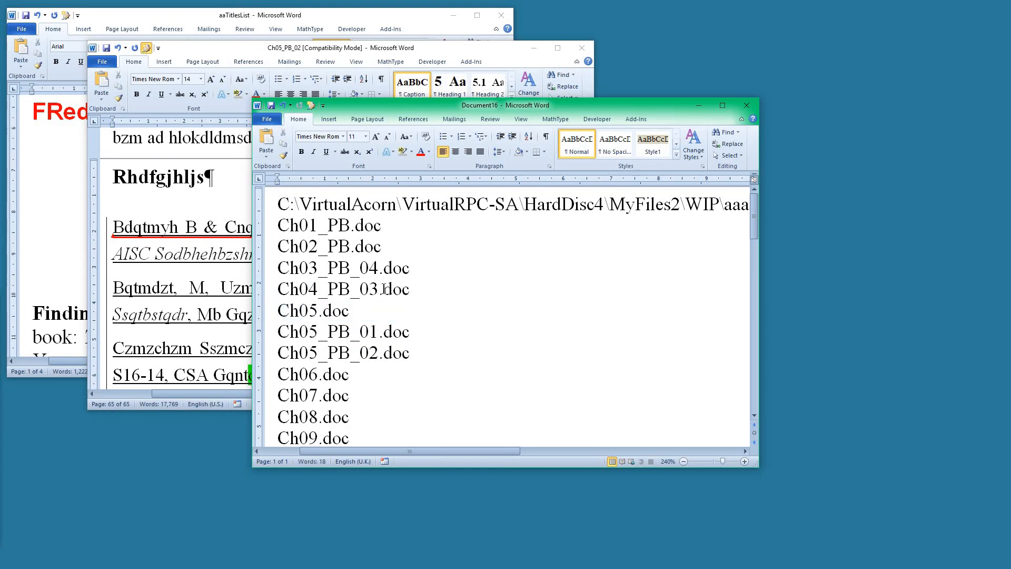
Remove all entries after Ch04_PB_03.doc from the list, and collect unformatted text from the files still listed.
{"action": "left_click_drag", "start_coordinate": [263, 315], "coordinate": [241, 467]}
{"action": "key", "text": "Delete"}
{"action": "scroll", "coordinate": [403, 393], "scroll_direction": "up", "scroll_amount": 2}
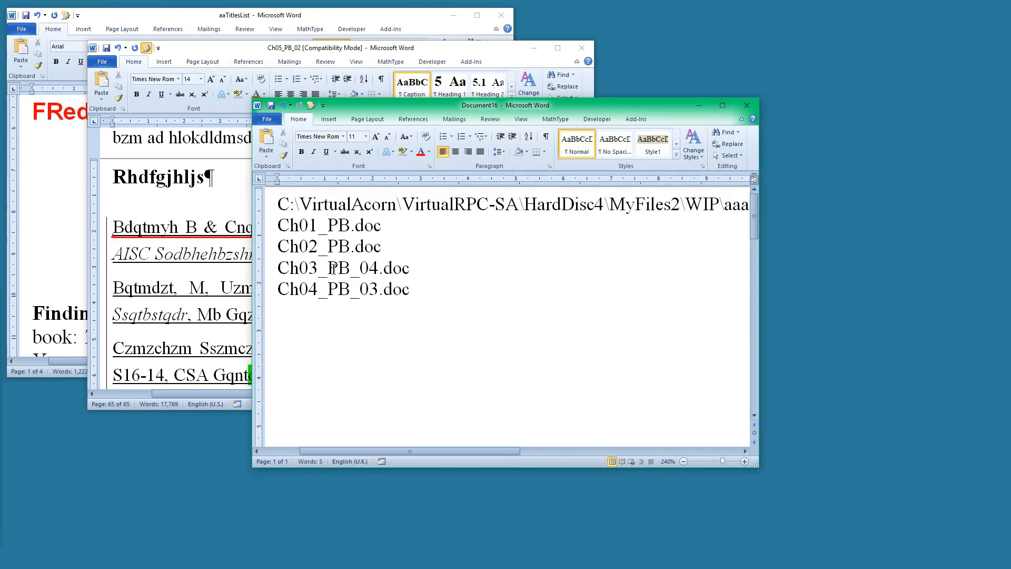
{"action": "key", "text": "ctrl+alt+m"}
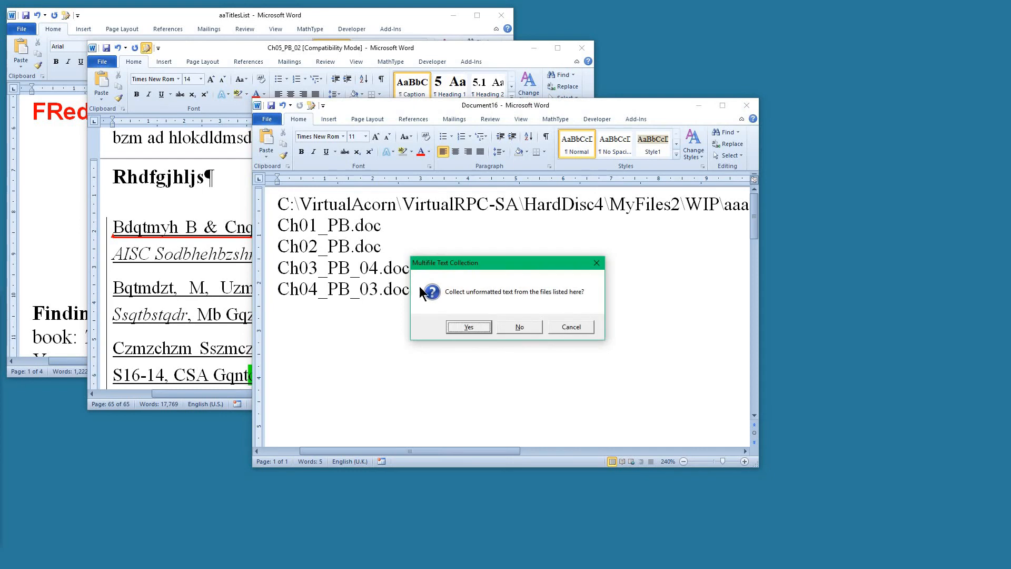
{"action": "left_click", "coordinate": [473, 327]}
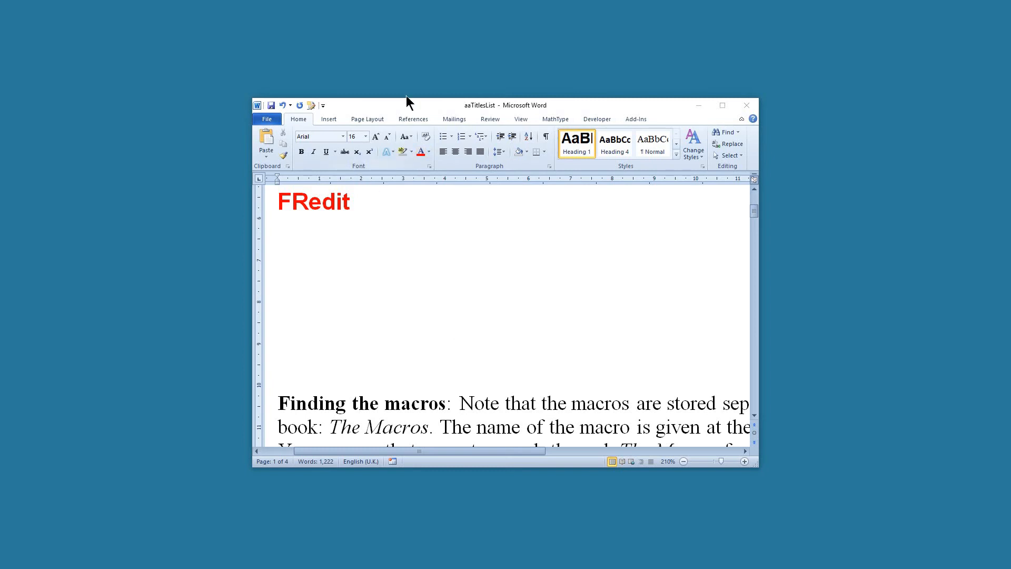
Arrange the aaTitlesList and zzSwitchList windows so they do not overlap, and enlarge the aaTitlesList window.
{"action": "left_click_drag", "start_coordinate": [361, 101], "coordinate": [109, 17]}
{"action": "scroll", "coordinate": [339, 238], "scroll_direction": "down", "scroll_amount": 4}
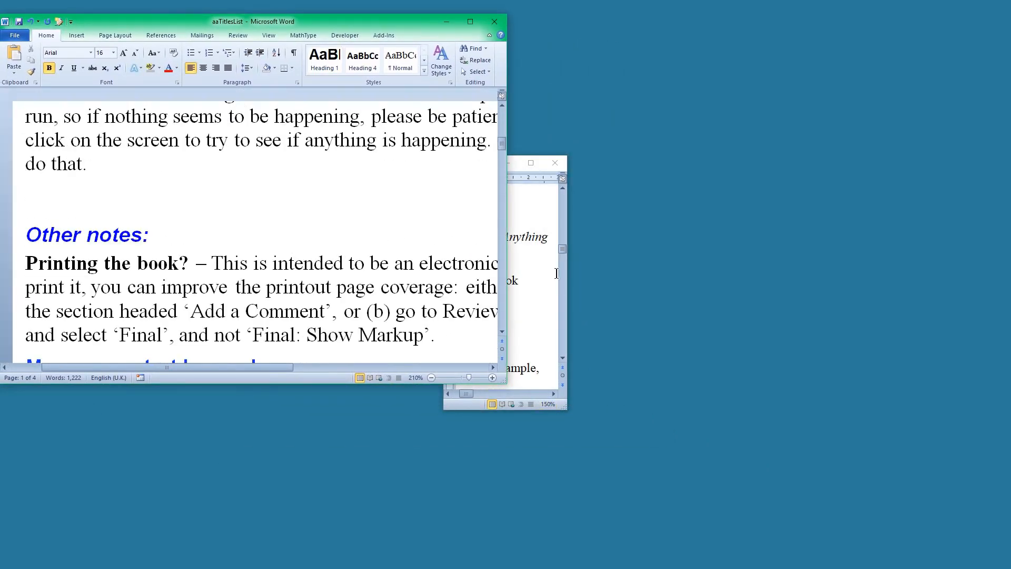
{"action": "left_click", "coordinate": [546, 292]}
{"action": "left_click_drag", "start_coordinate": [465, 163], "coordinate": [905, 312]}
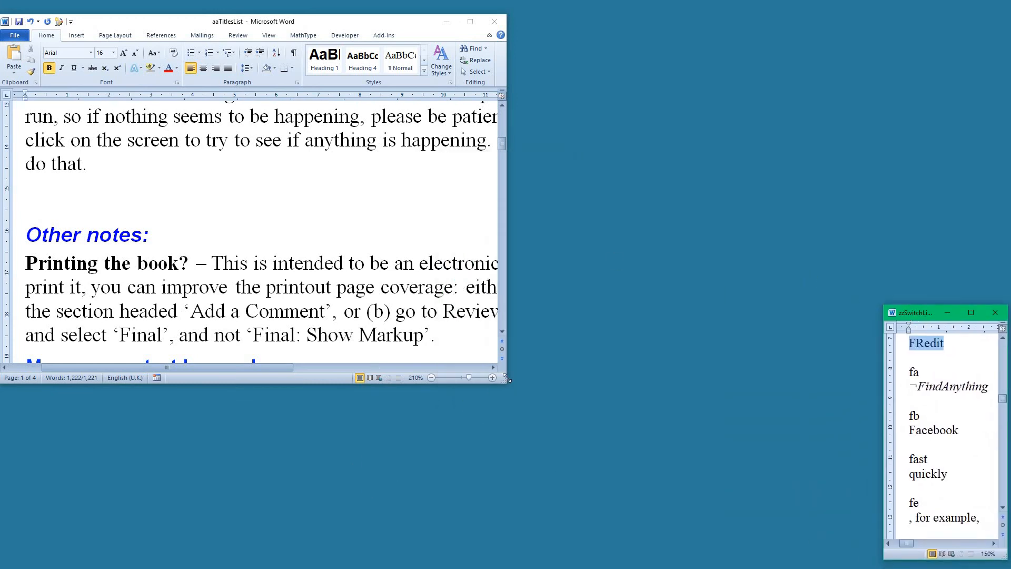
{"action": "left_click_drag", "start_coordinate": [704, 434], "coordinate": [871, 461]}
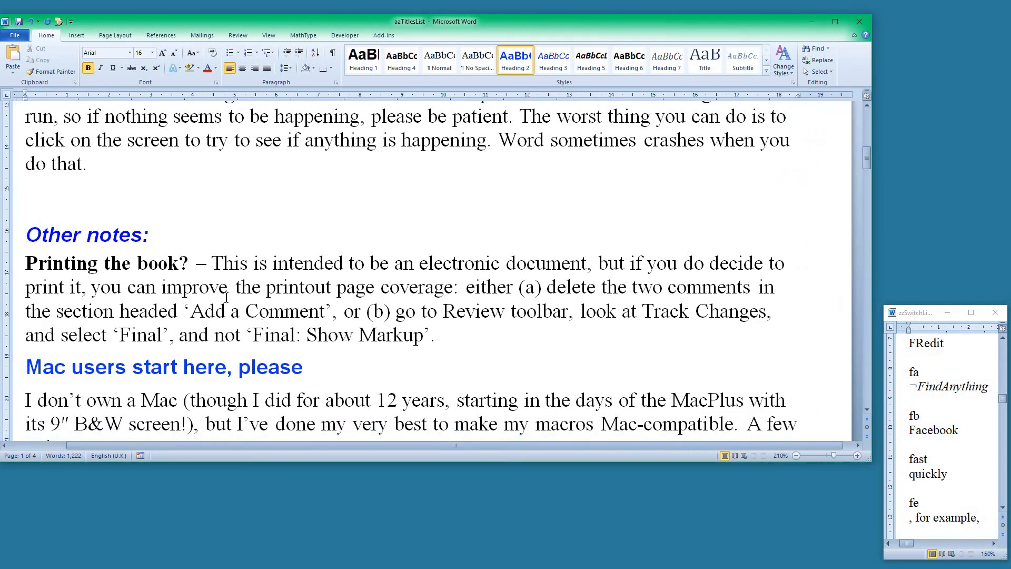
Add a comma after "intended" in the "Printing the book?" note, and hyphenate "electronic document".
{"action": "left_click", "coordinate": [304, 262]}
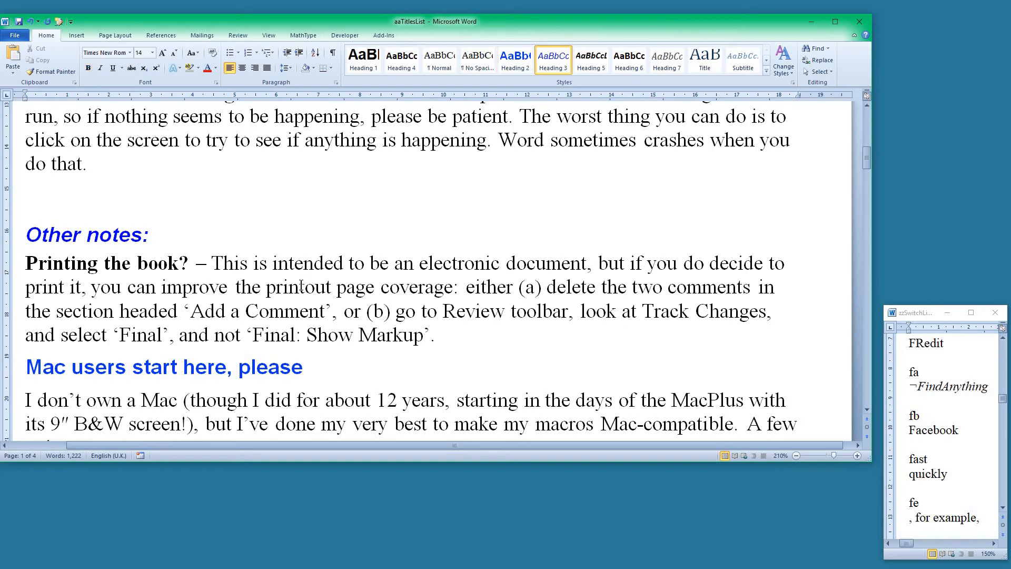
{"action": "type", "text": ","}
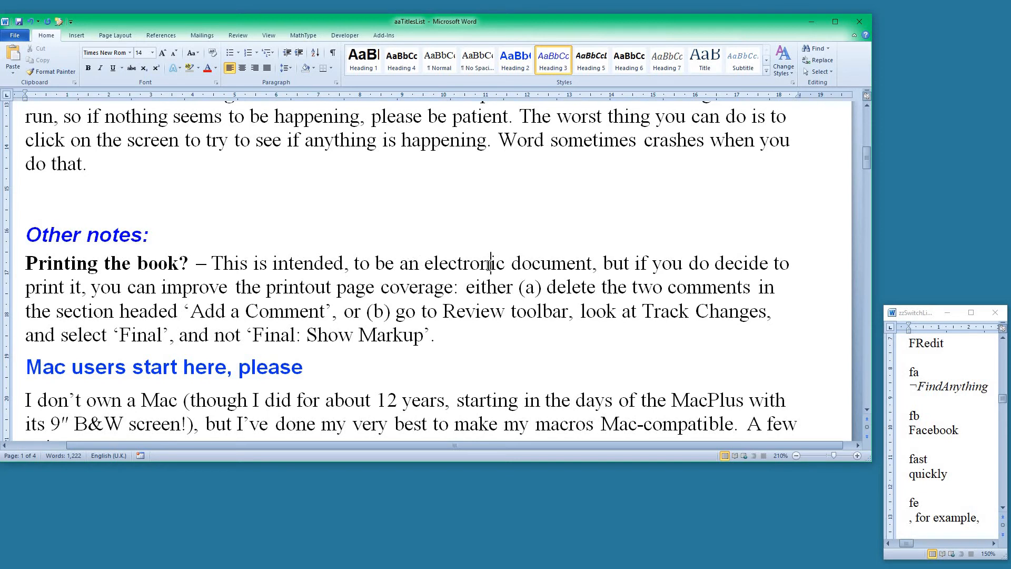
{"action": "key", "text": "alt+minus"}
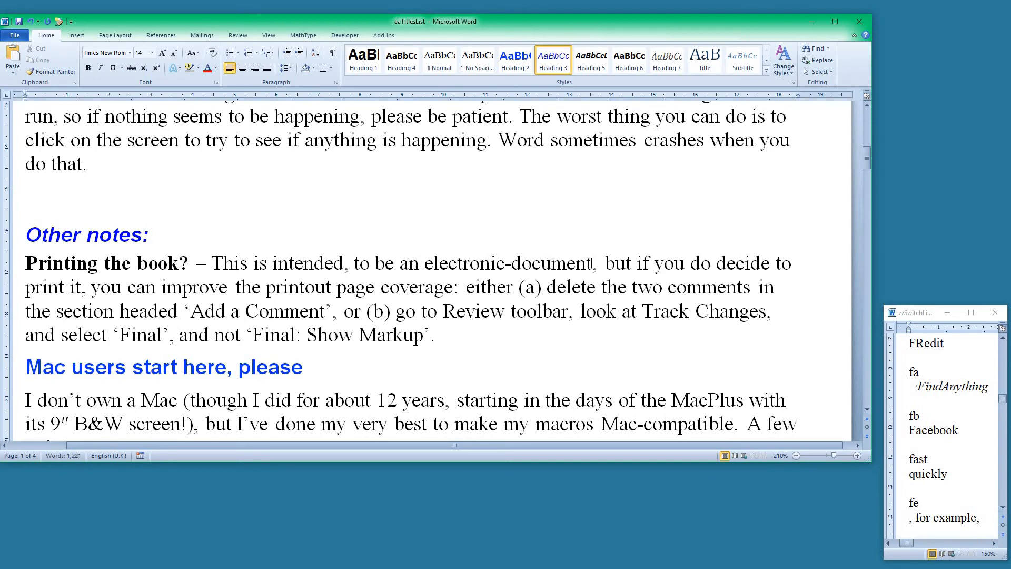
Swap the words "but if" to "if but" and "you do" to "do you" in the "Printing the book?" note.
{"action": "left_click", "coordinate": [618, 266]}
{"action": "key", "text": "alt+w"}
{"action": "key", "text": "alt+w"}
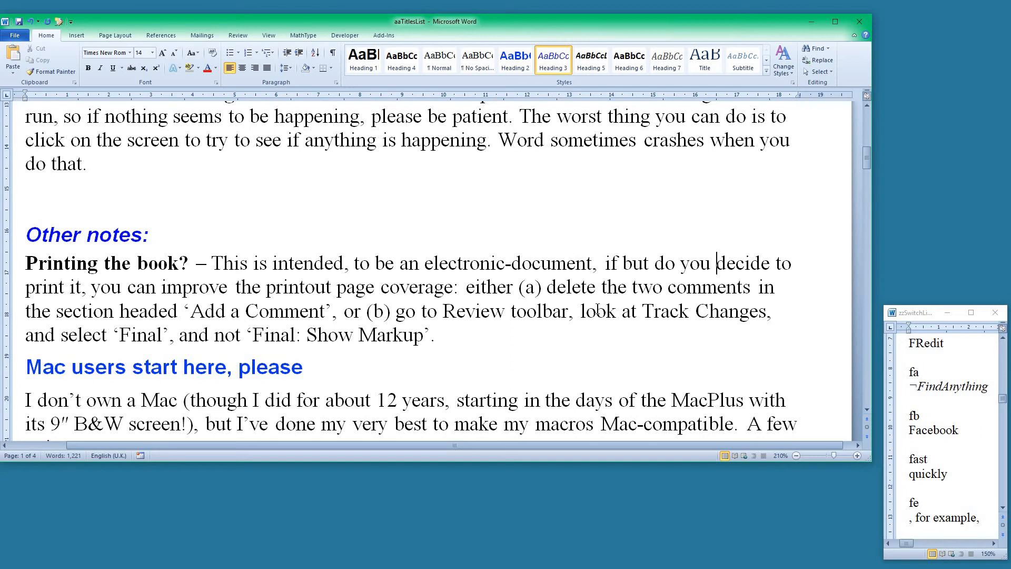
{"action": "left_click", "coordinate": [567, 263]}
{"action": "key", "text": "ctrl+t"}
{"action": "left_click", "coordinate": [542, 260]}
{"action": "key", "text": "alt+s"}
{"action": "left_click", "coordinate": [584, 141]}
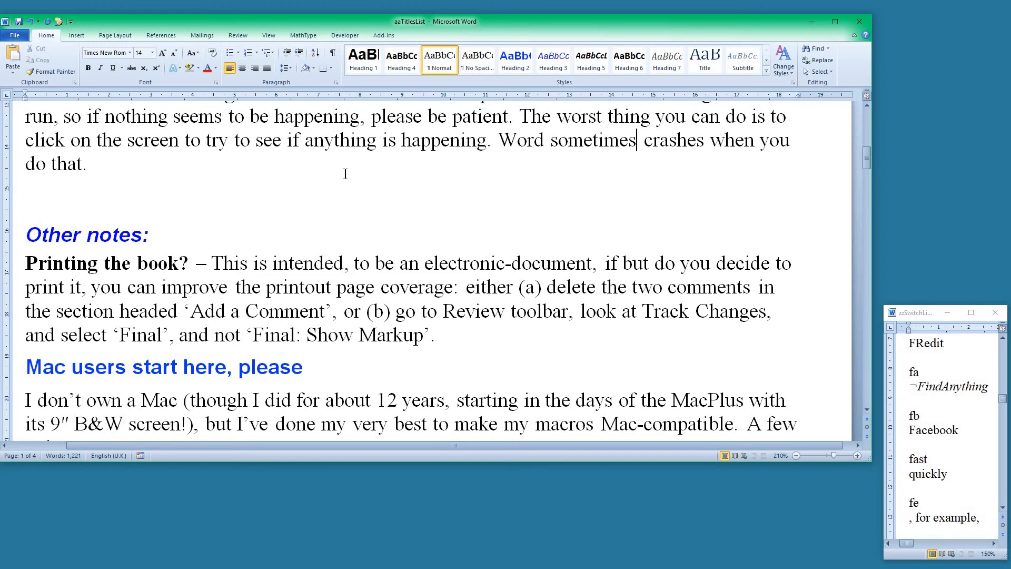
Look up "MacPlus" from the Mac users paragraph on Google, and return to aaTitlesList.
{"action": "scroll", "coordinate": [476, 337], "scroll_direction": "down", "scroll_amount": 2}
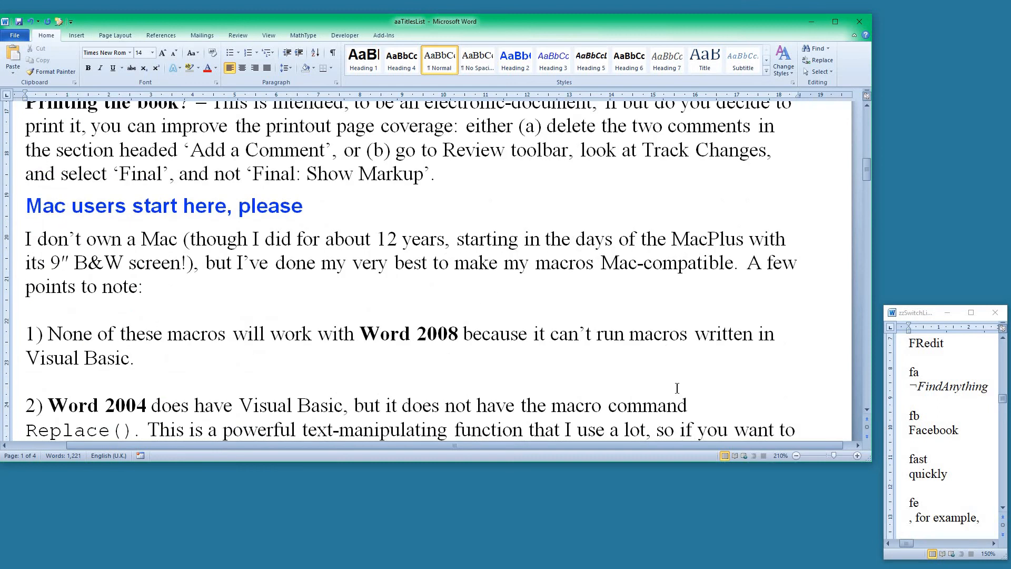
{"action": "key", "text": "ctrl+alt+g"}
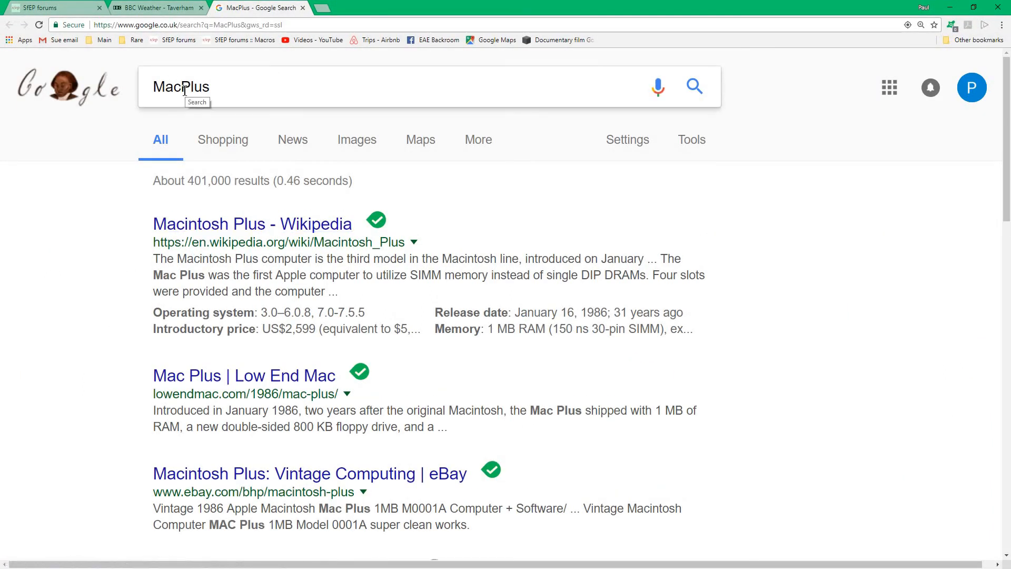
{"action": "left_click", "coordinate": [952, 8]}
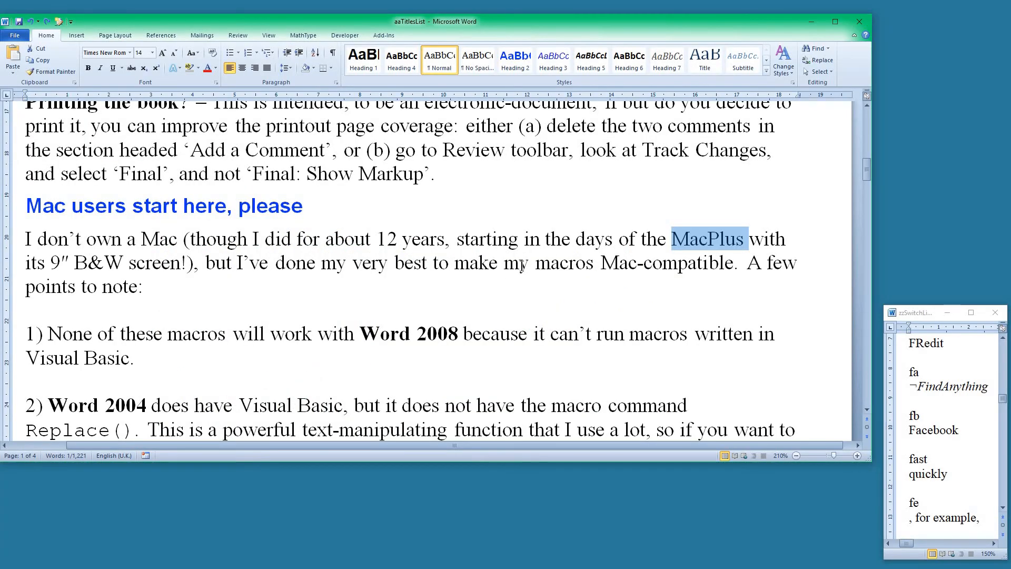
Search Google for the exact phrase "starting in the days" from the Mac users paragraph, and return to the document.
{"action": "left_click_drag", "start_coordinate": [456, 240], "coordinate": [613, 234]}
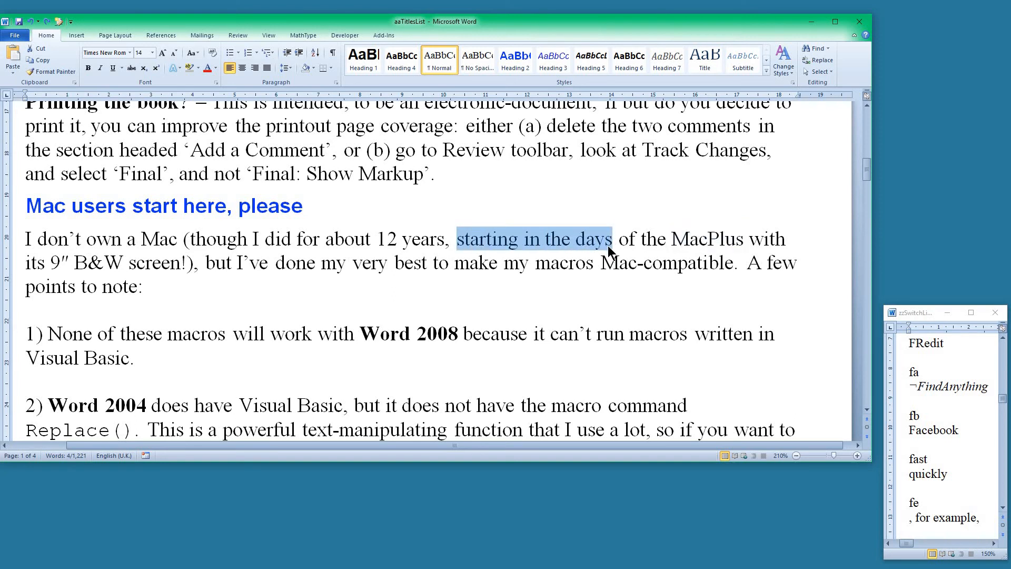
{"action": "left_click", "coordinate": [609, 246]}
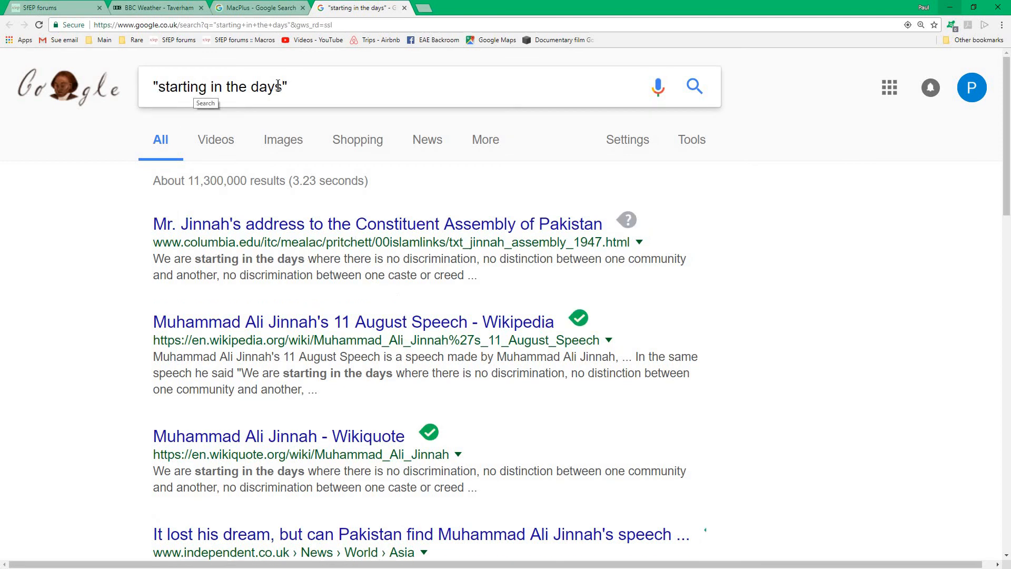
{"action": "left_click", "coordinate": [951, 8]}
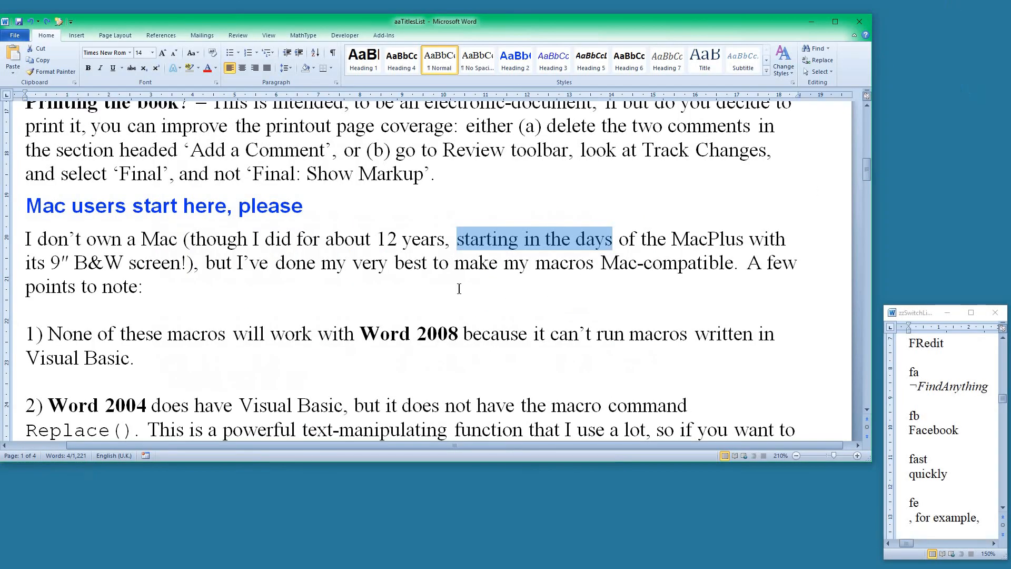
{"action": "left_click", "coordinate": [480, 253]}
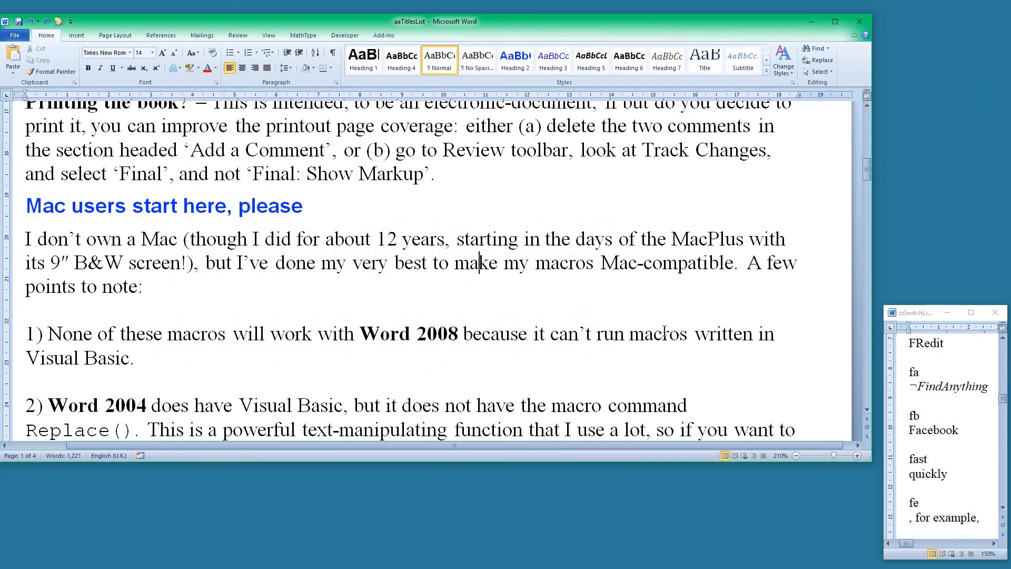
Look up "compatible" from the Mac users paragraph in the Oxford dictionary website, and return to the document.
{"action": "left_click", "coordinate": [676, 269]}
{"action": "key", "text": "ctrl+alt+o"}
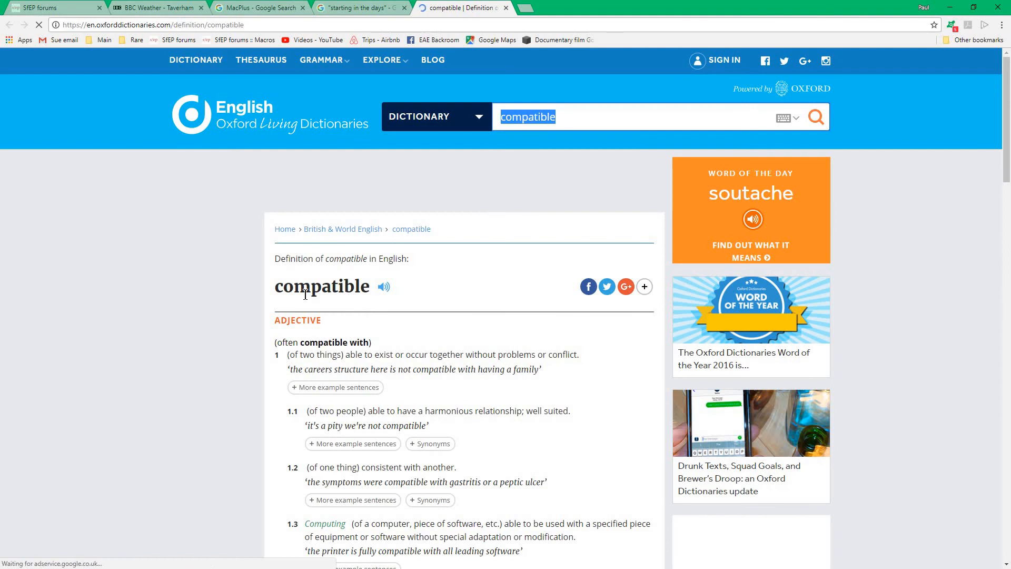
{"action": "left_click", "coordinate": [949, 9]}
{"action": "left_click", "coordinate": [388, 266]}
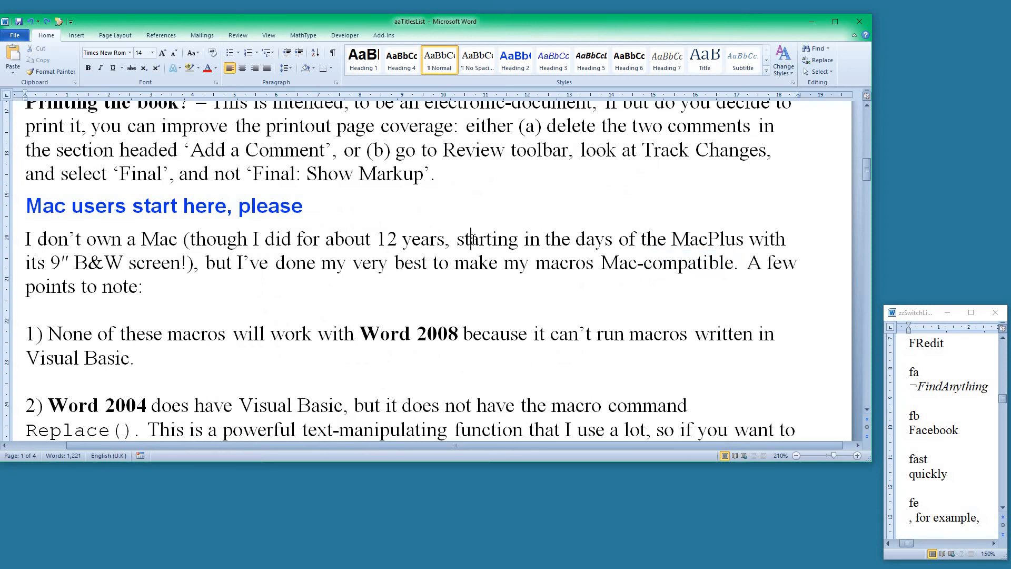
Shorten "starting" to "start" in the Mac users paragraph, and undo the change.
{"action": "left_click", "coordinate": [492, 239]}
{"action": "key", "text": "Delete"}
{"action": "key", "text": "Delete"}
{"action": "key", "text": "Delete"}
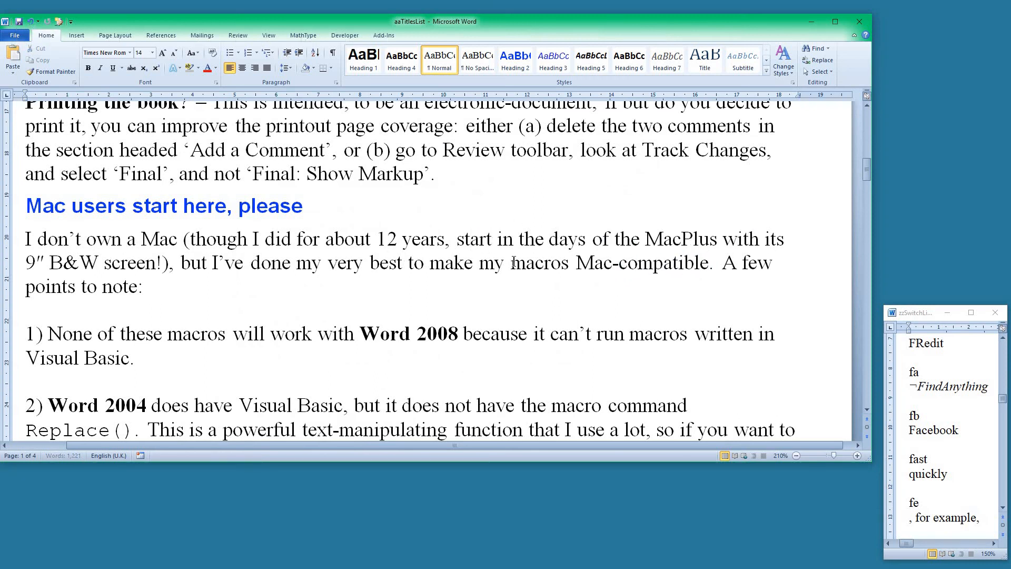
{"action": "left_click", "coordinate": [476, 240]}
{"action": "key", "text": "ctrl+z"}
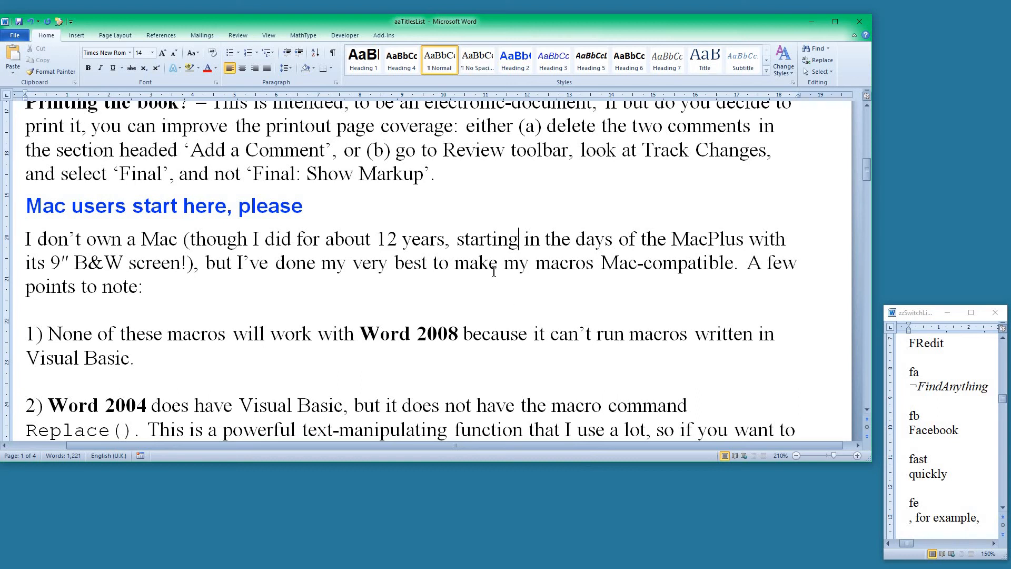
Insert "at" before "starting" in the Mac users paragraph, and undo the trial change of it to "ating".
{"action": "left_click", "coordinate": [460, 238]}
{"action": "type", "text": "at"}
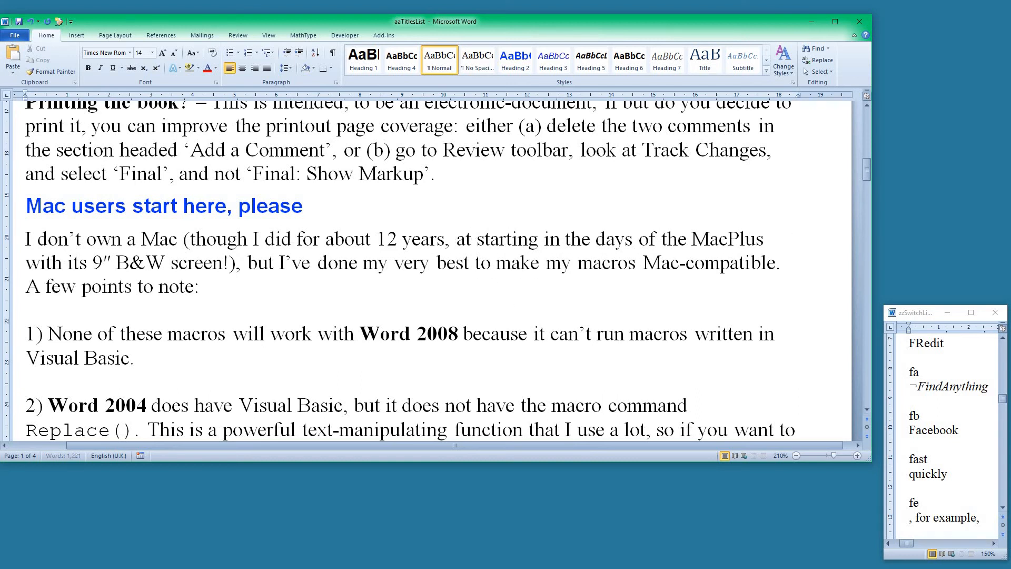
{"action": "left_click", "coordinate": [463, 239]}
{"action": "key", "text": "alt+s"}
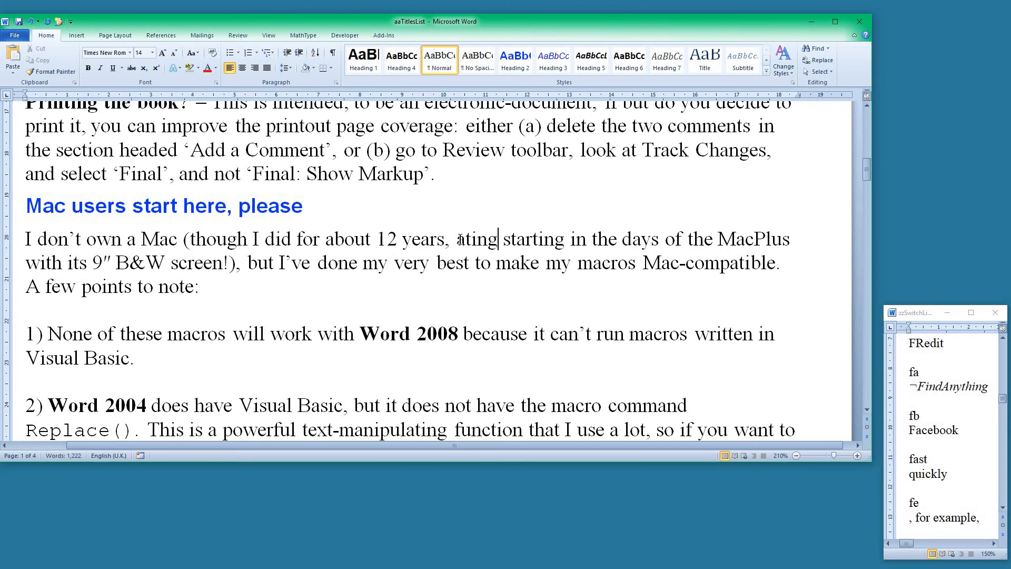
{"action": "key", "text": "ctrl+z"}
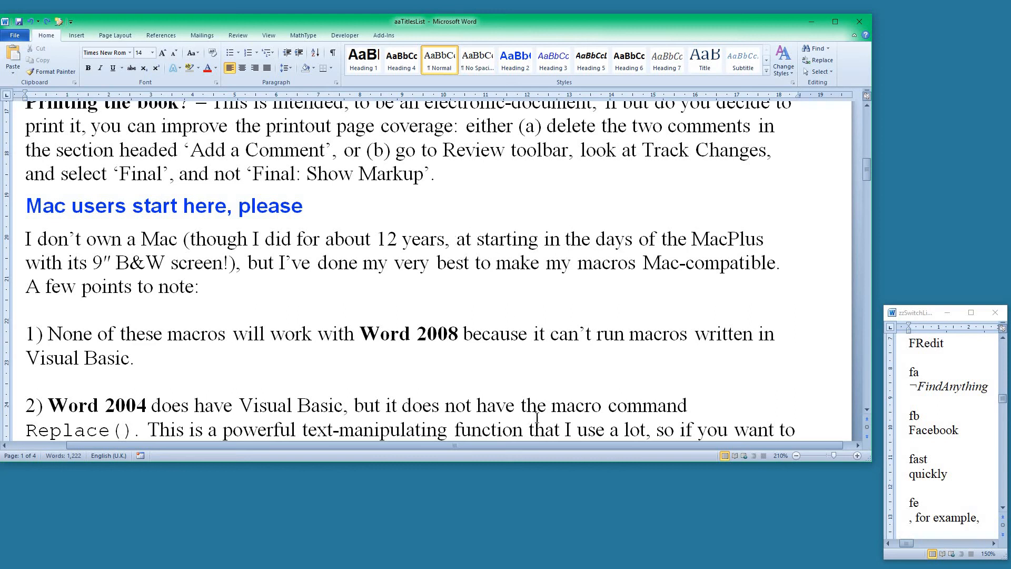
Insert "to" before "work" in point 1 under the Mac users heading, replacing the trial word "ating".
{"action": "left_click", "coordinate": [269, 334]}
{"action": "type", "text": "at"}
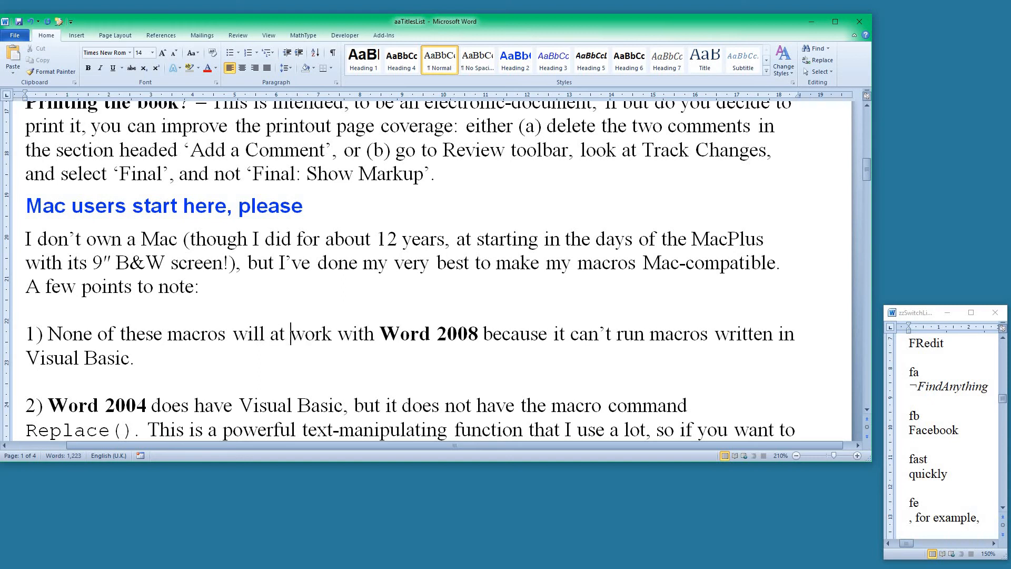
{"action": "key", "text": "Left"}
{"action": "key", "text": "Left"}
{"action": "type", "text": "ing"}
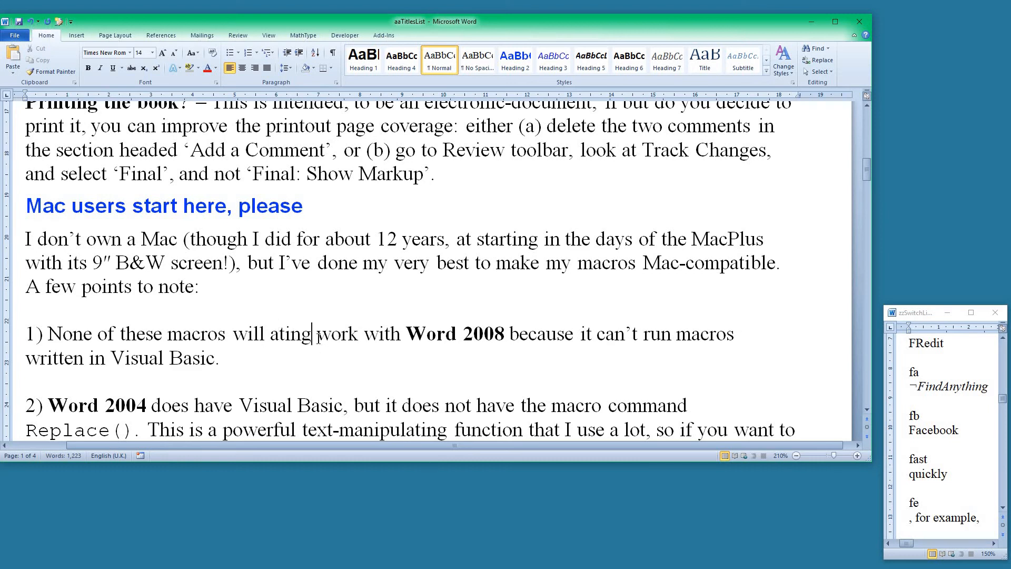
{"action": "double_click", "coordinate": [291, 334]}
{"action": "type", "text": "to"}
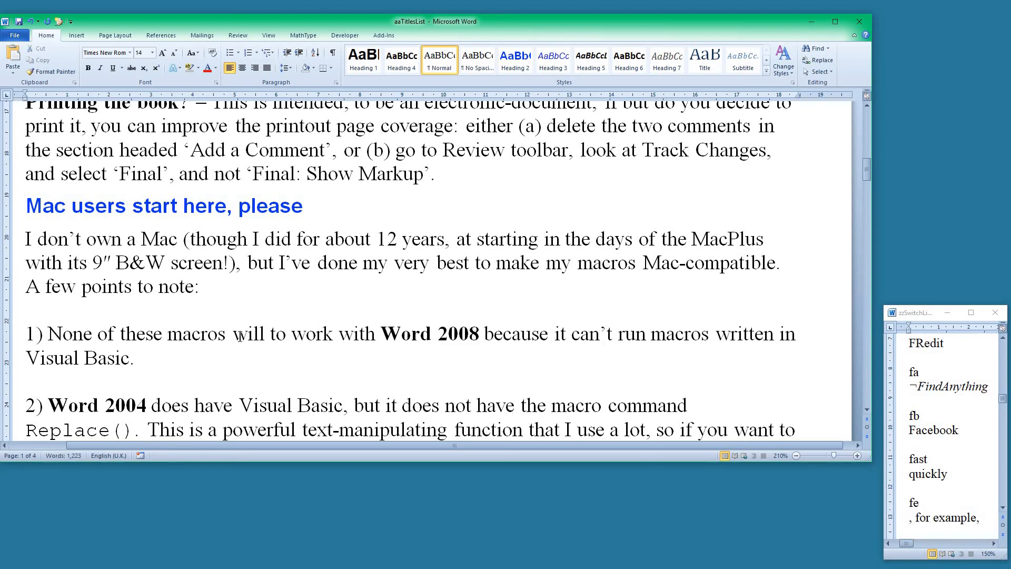
Change "to work" in point 1 to "of working", and switch it back to "to work".
{"action": "left_click", "coordinate": [278, 332]}
{"action": "key", "text": "alt+v"}
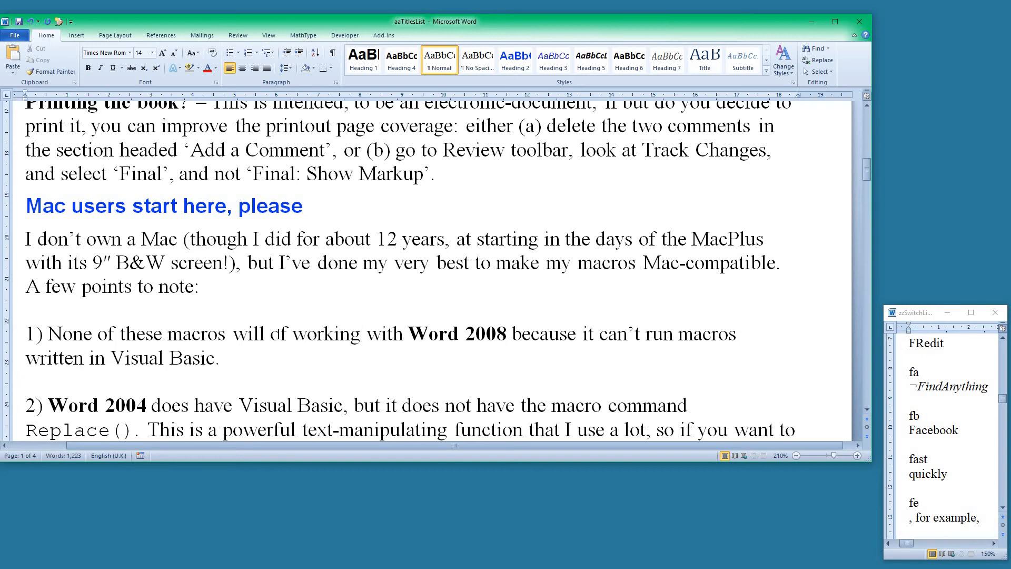
{"action": "double_click", "coordinate": [278, 334]}
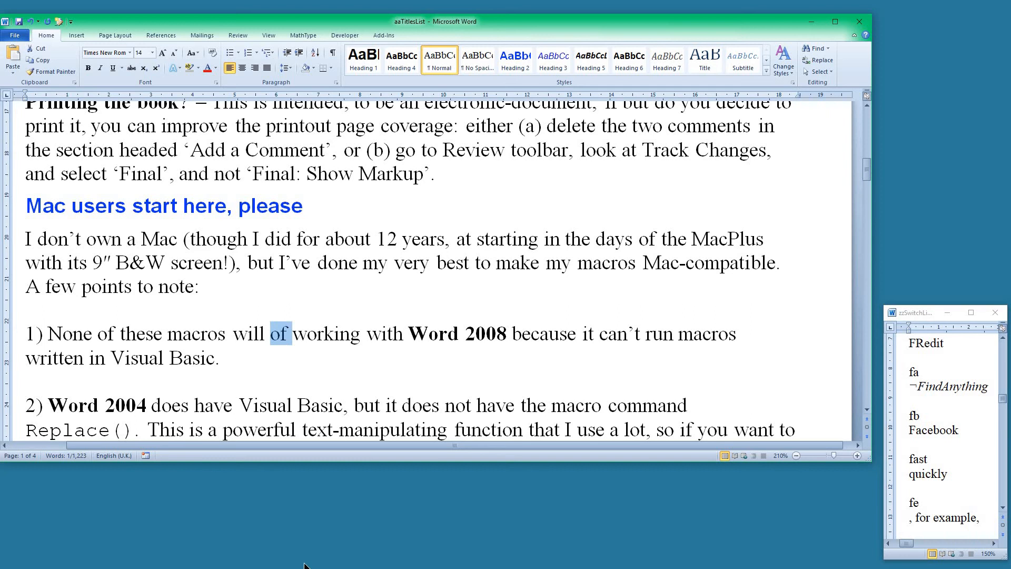
{"action": "key", "text": "ctrl+alt+v"}
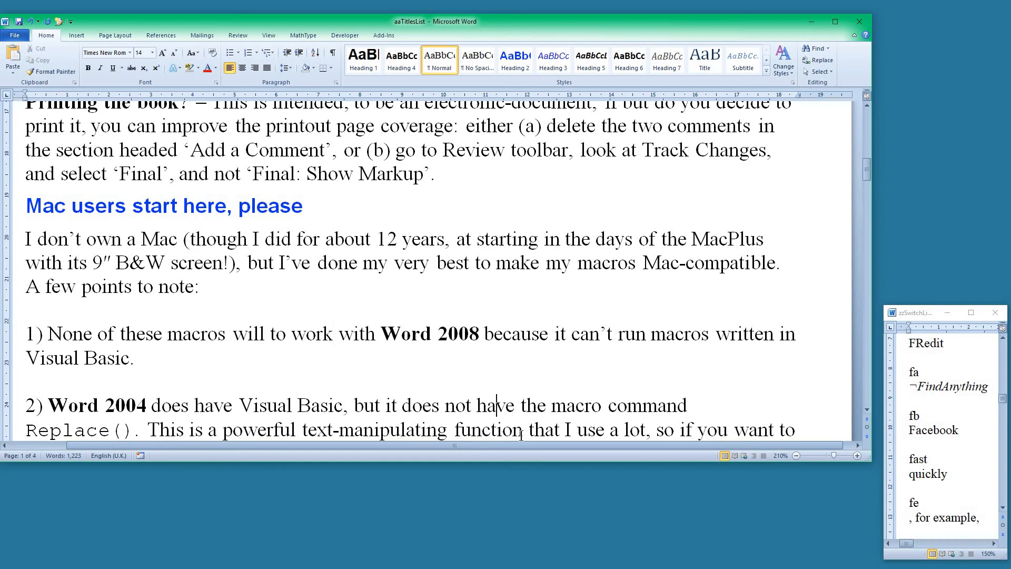
Switch "have" to "has" in point 2 about Word 2004, and switch it back to "have".
{"action": "key", "text": "alt+m"}
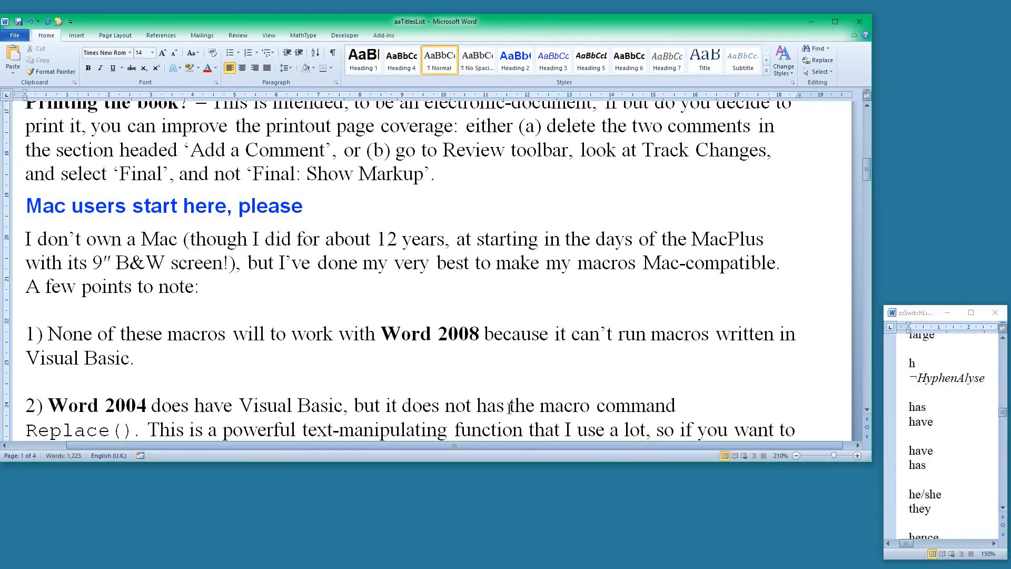
{"action": "left_click", "coordinate": [487, 401]}
{"action": "key", "text": "alt+m"}
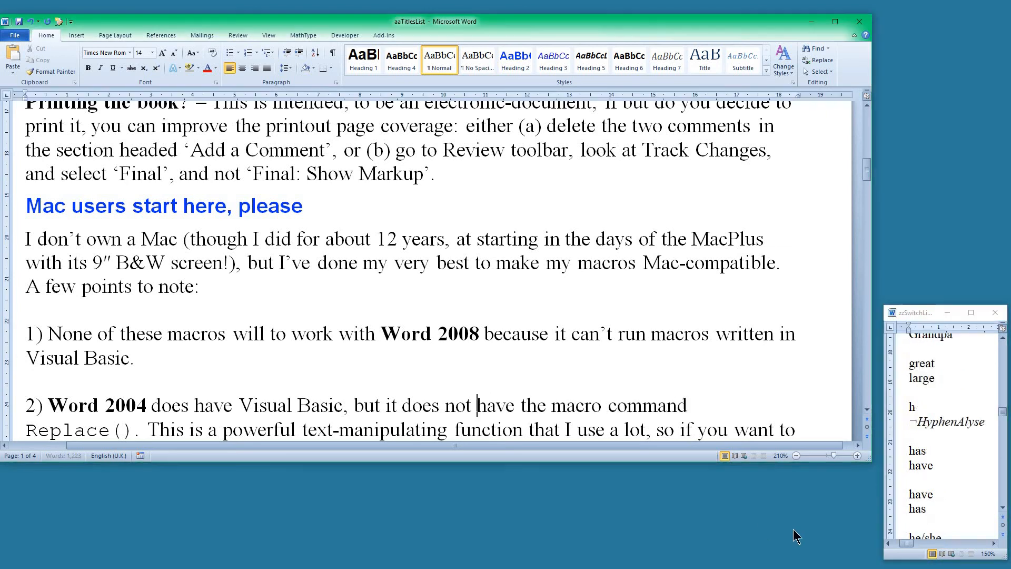
Try the word-switching macro on "run" in point 1 and on "look" in the paragraph about printing the book.
{"action": "left_click", "coordinate": [633, 333]}
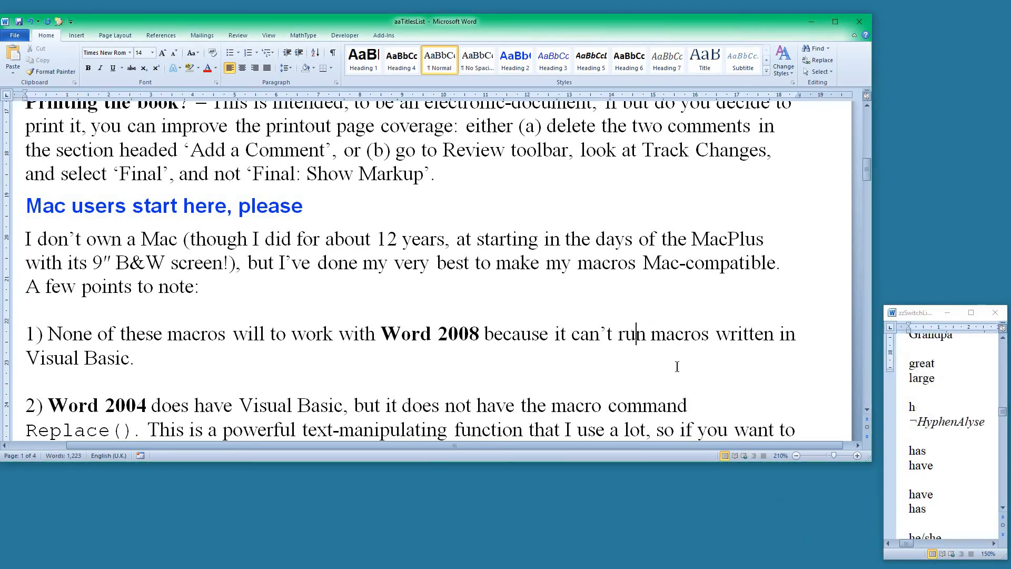
{"action": "key", "text": "alt+m"}
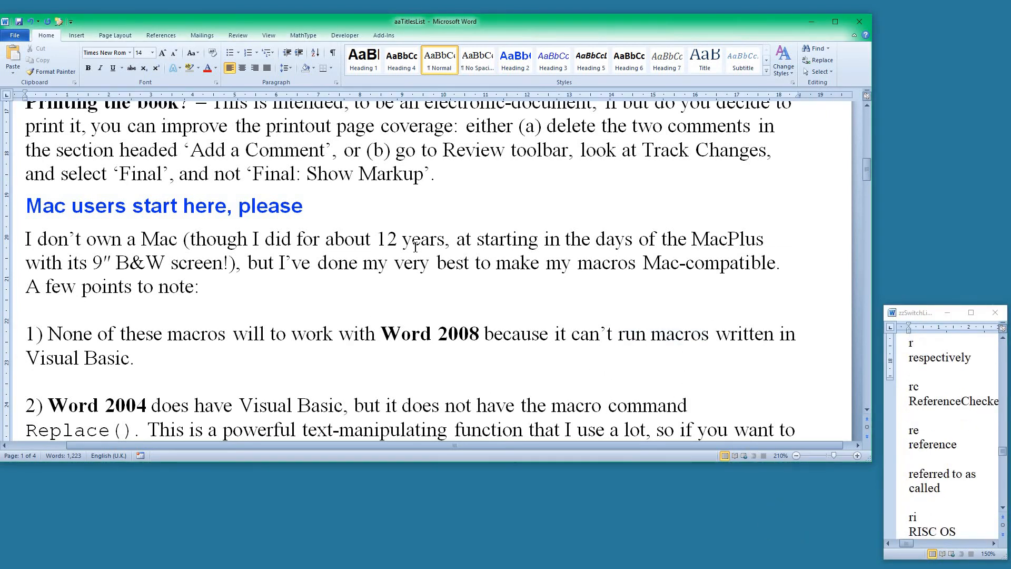
{"action": "scroll", "coordinate": [566, 296], "scroll_direction": "up", "scroll_amount": 2}
{"action": "left_click", "coordinate": [607, 258]}
{"action": "key", "text": "alt+m"}
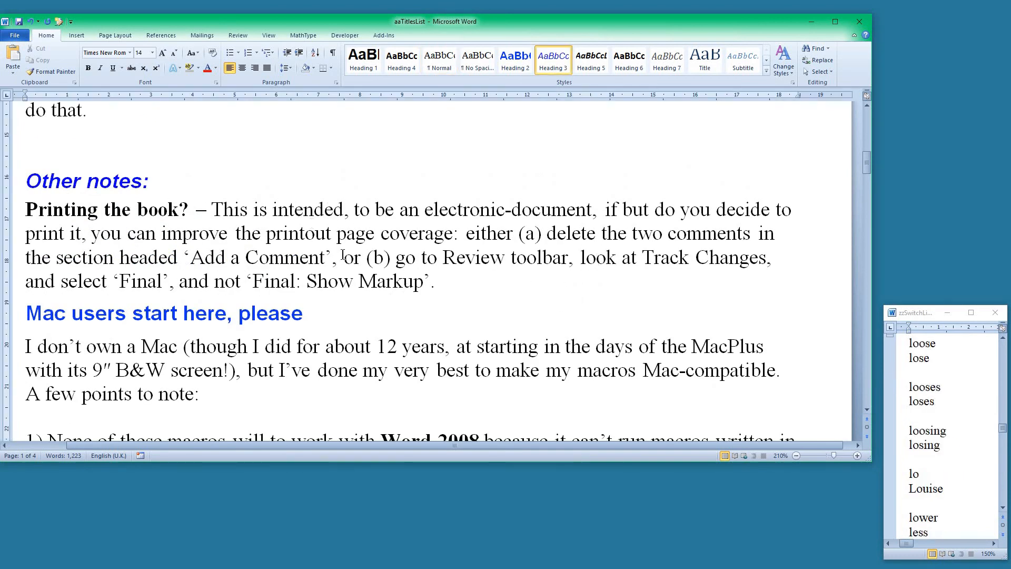
Insert "lose" before "any" in point 3 about Word 2011 and later.
{"action": "scroll", "coordinate": [352, 269], "scroll_direction": "down", "scroll_amount": 4}
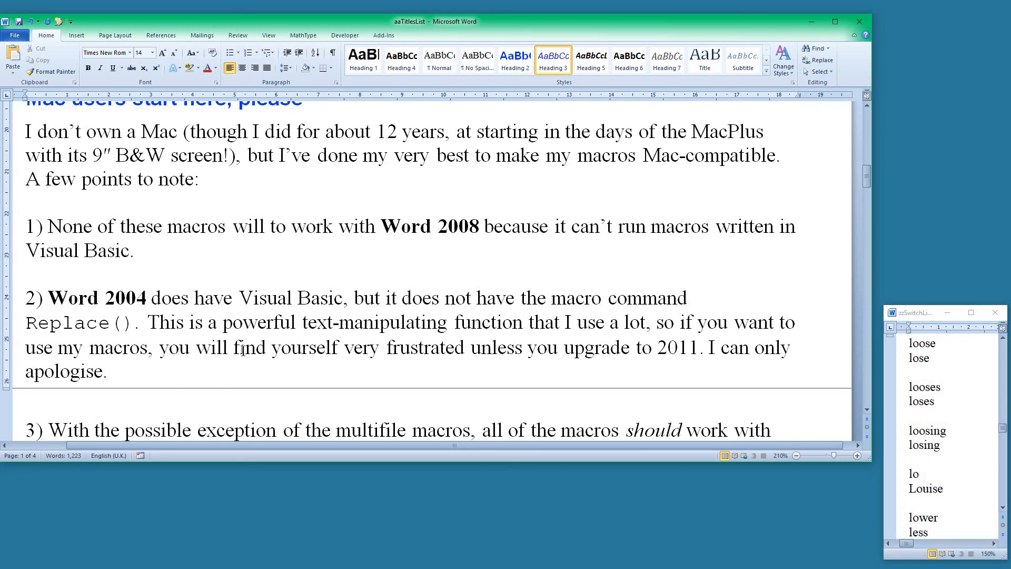
{"action": "scroll", "coordinate": [248, 361], "scroll_direction": "down", "scroll_amount": 2}
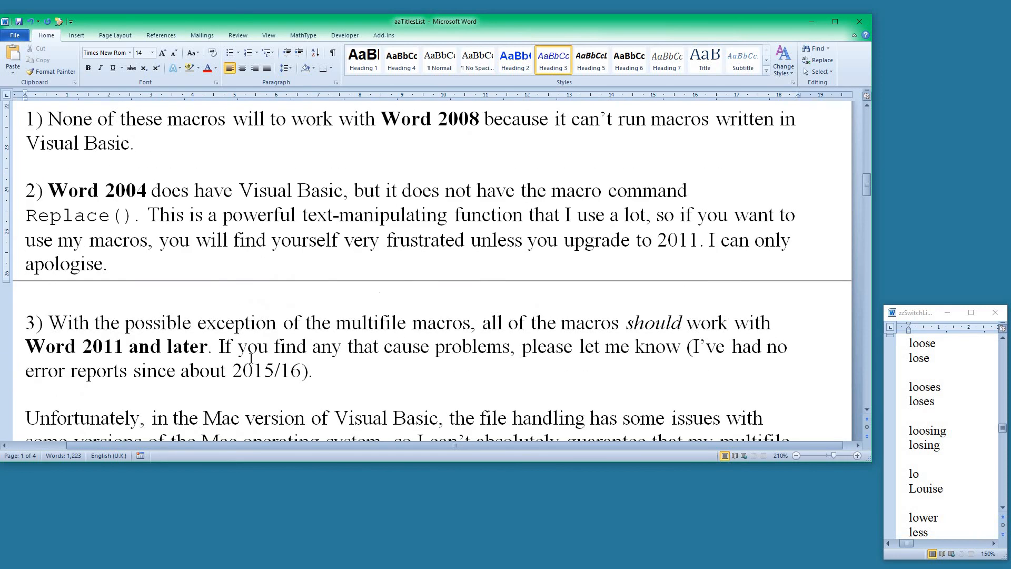
{"action": "left_click", "coordinate": [313, 349]}
{"action": "type", "text": "lose"}
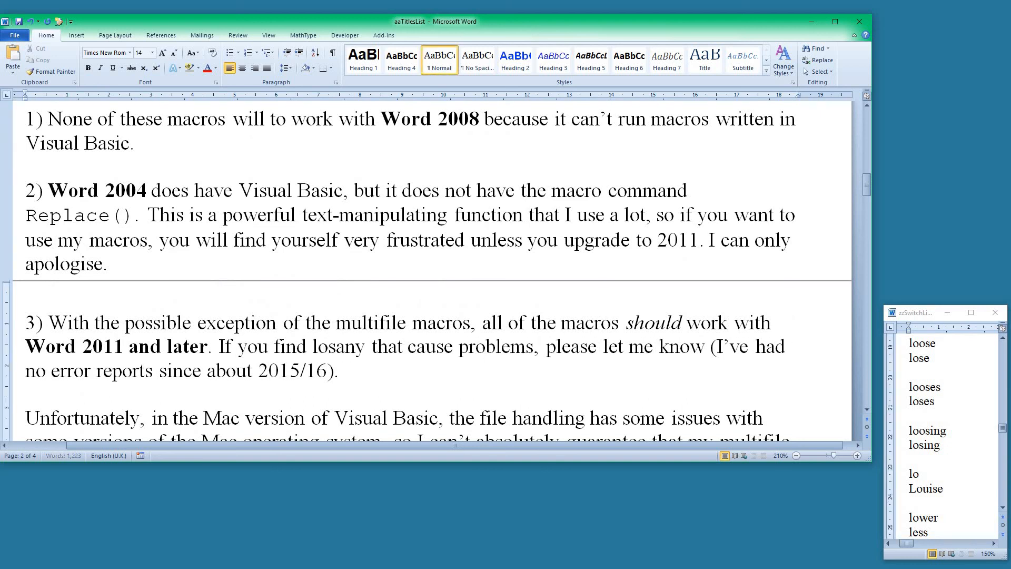
{"action": "key", "text": "ctrl+Left"}
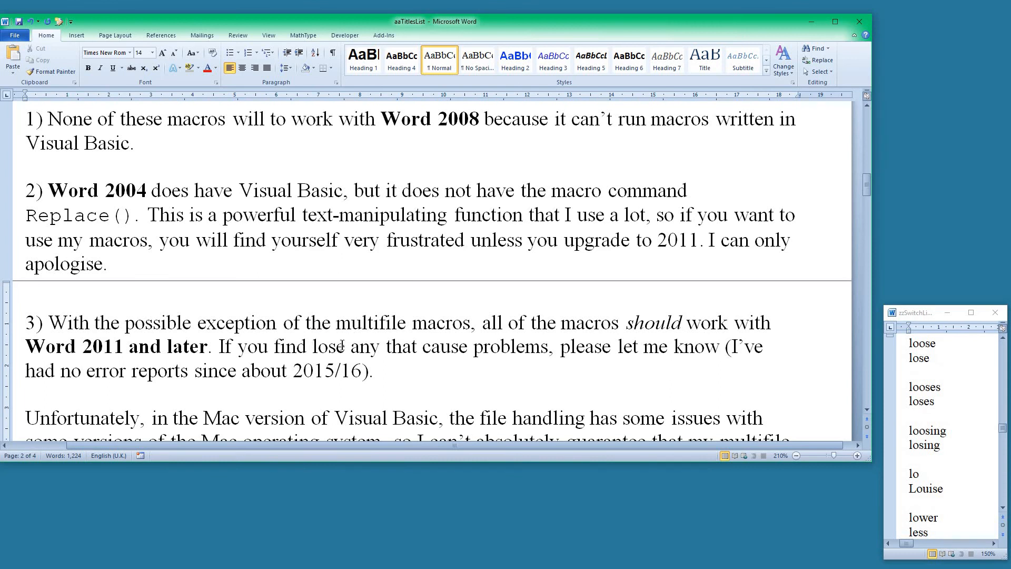
{"action": "left_click", "coordinate": [330, 347]}
{"action": "key", "text": "ctrl+Left"}
Add the acronym "(VB)" after "Visual Basic" in the paragraph beginning "Unfortunately".
{"action": "scroll", "coordinate": [452, 363], "scroll_direction": "down", "scroll_amount": 1}
{"action": "left_click", "coordinate": [436, 367]}
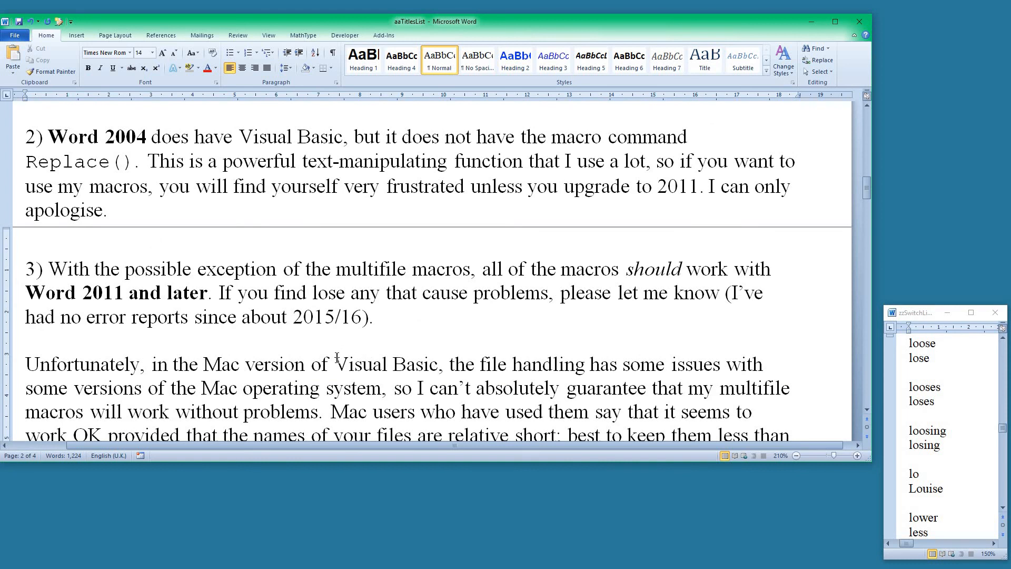
{"action": "left_click_drag", "start_coordinate": [339, 363], "coordinate": [346, 363]}
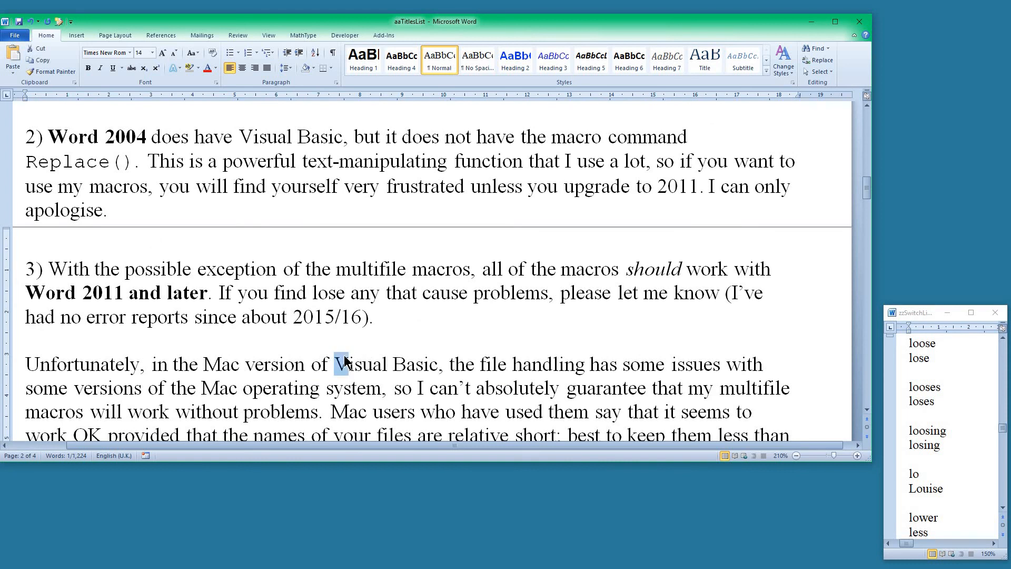
{"action": "left_click", "coordinate": [435, 363]}
{"action": "type", "text": "(VB)"}
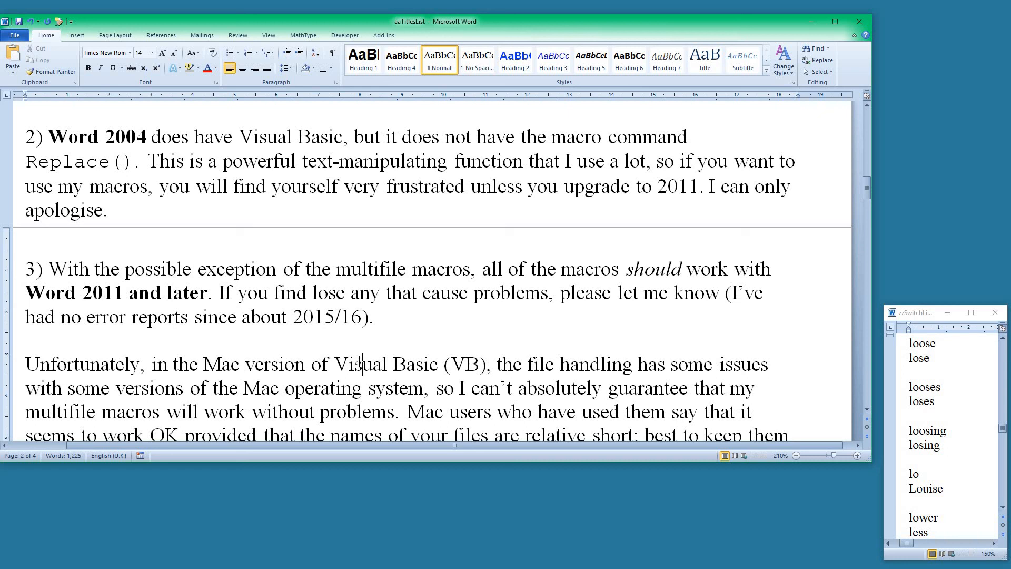
Swap "Visual Basic (VB)" to "VB (Visual Basic)", and swap it back to "Visual Basic (VB)".
{"action": "key", "text": "ctrl+alt+a"}
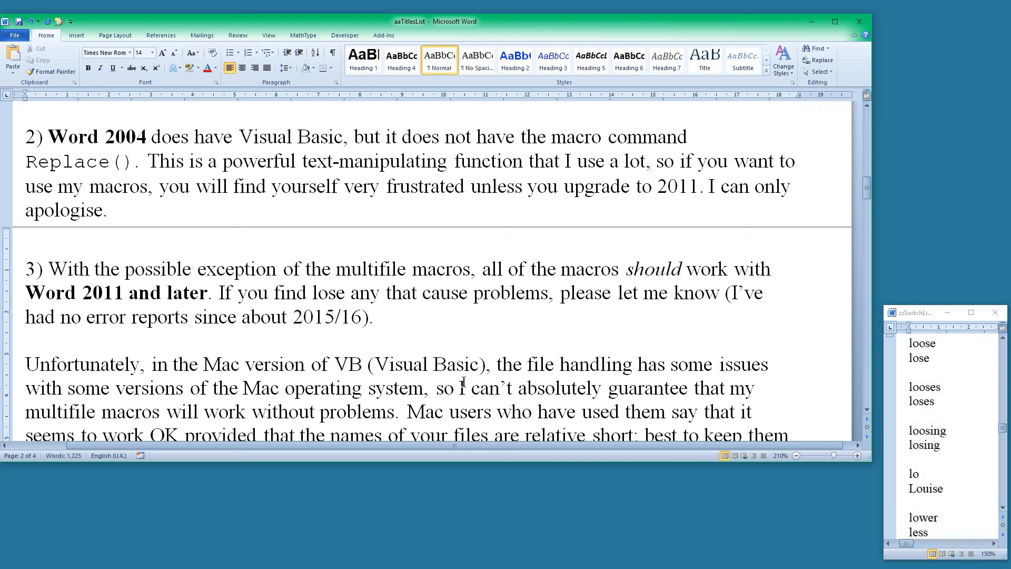
{"action": "left_click", "coordinate": [353, 368]}
{"action": "key", "text": "ctrl+alt+a"}
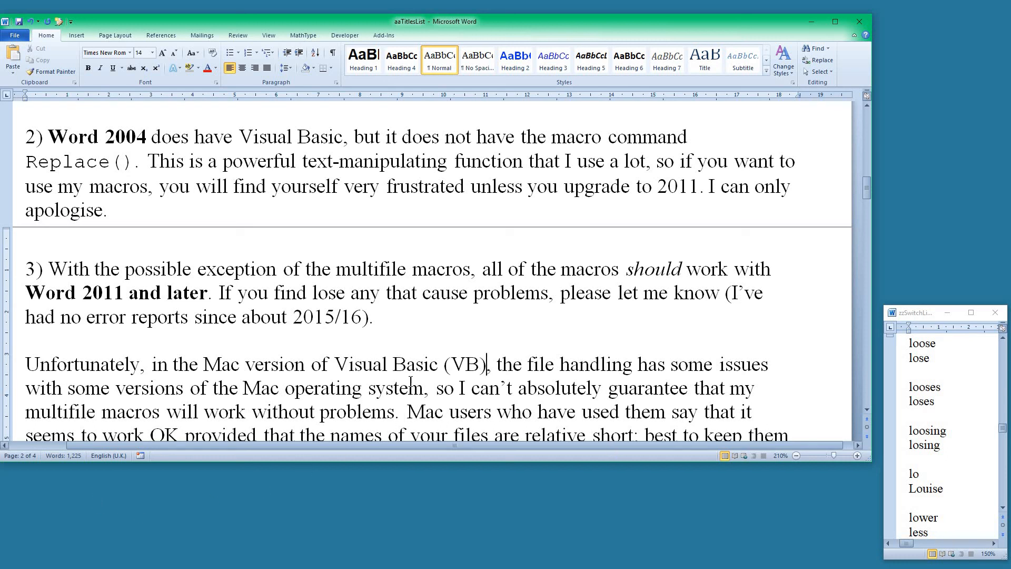
Join the Introduction sentences at "please use it" and "if you think", trying a semicolon before settling on a spaced dash.
{"action": "scroll", "coordinate": [389, 370], "scroll_direction": "down", "scroll_amount": 2}
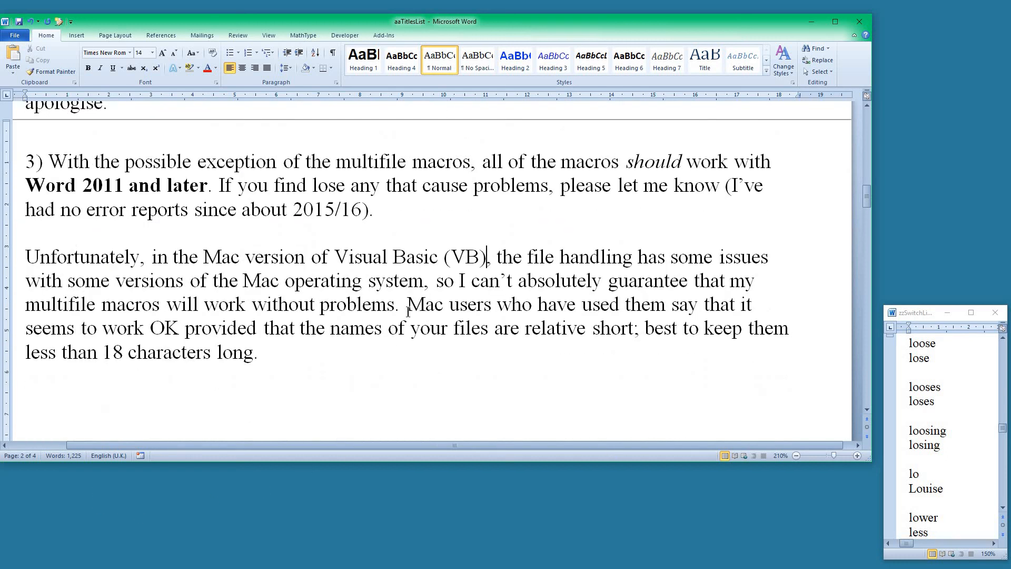
{"action": "scroll", "coordinate": [316, 268], "scroll_direction": "up", "scroll_amount": 2}
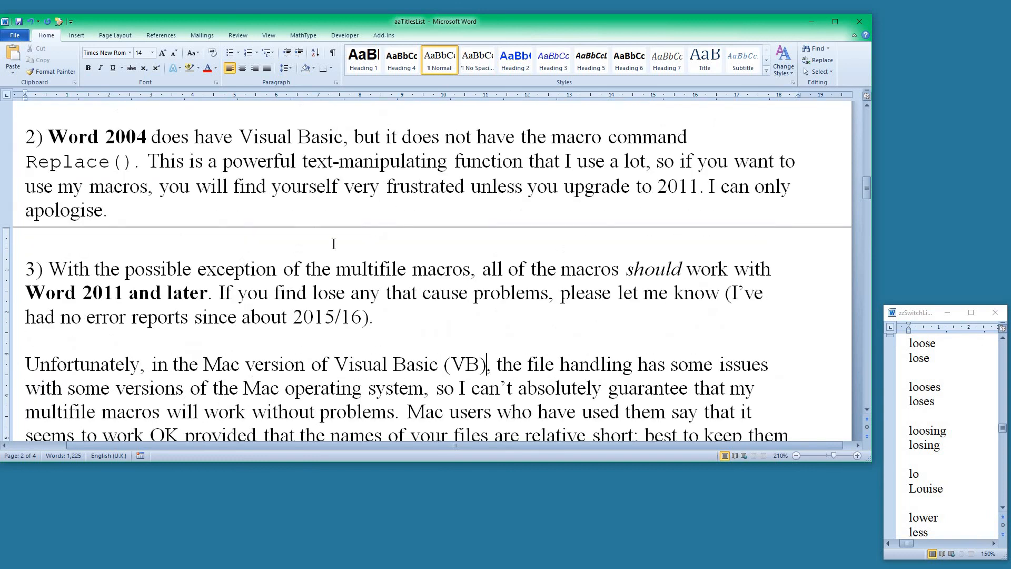
{"action": "scroll", "coordinate": [480, 214], "scroll_direction": "up", "scroll_amount": 3}
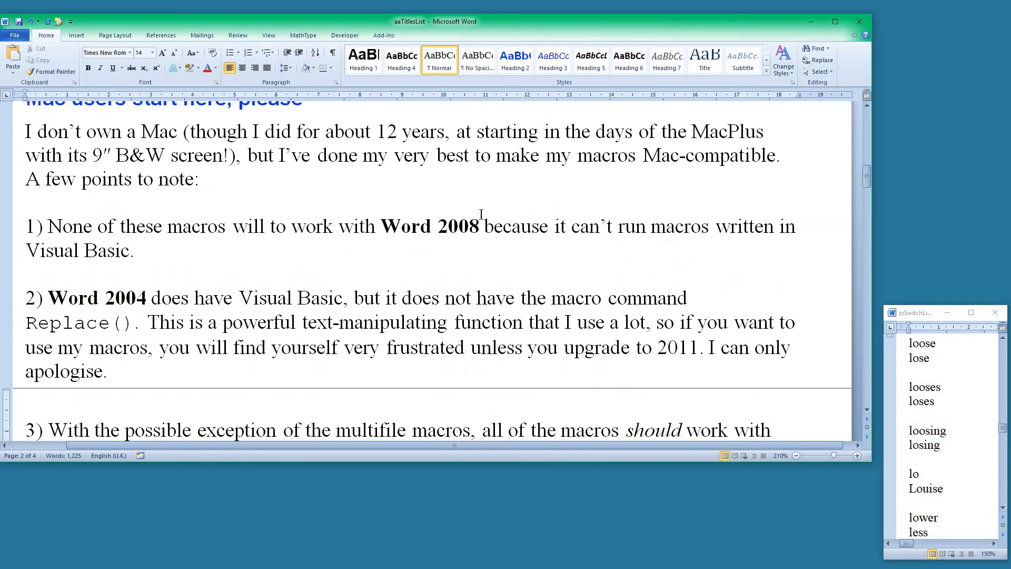
{"action": "scroll", "coordinate": [495, 191], "scroll_direction": "down", "scroll_amount": 5}
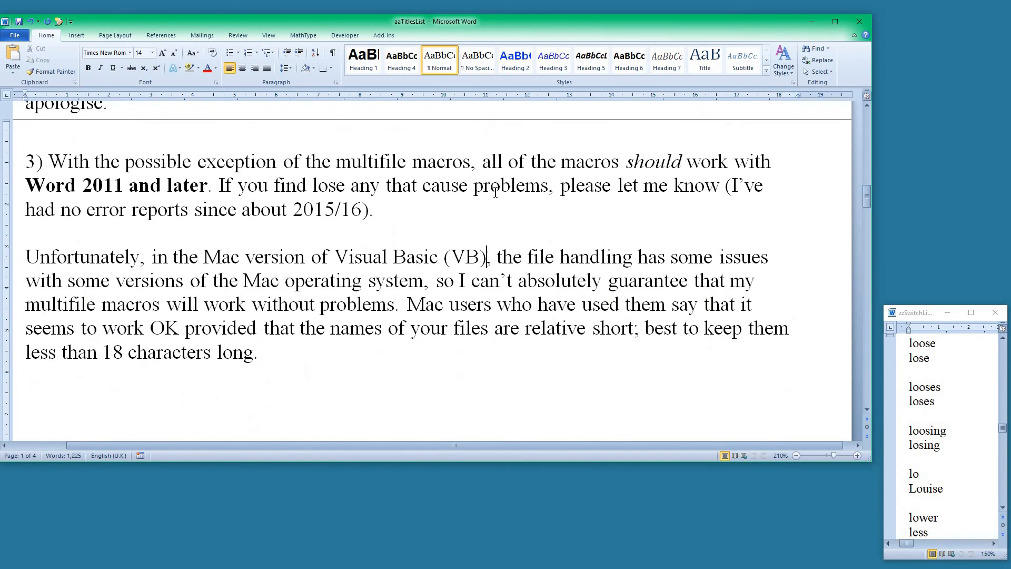
{"action": "scroll", "coordinate": [397, 305], "scroll_direction": "down", "scroll_amount": 5}
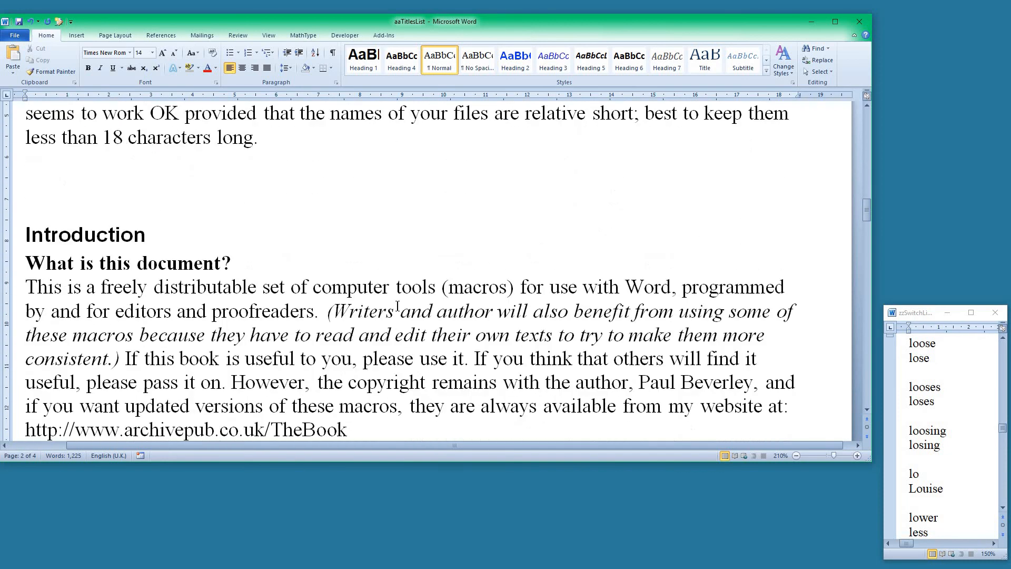
{"action": "left_click", "coordinate": [459, 304]}
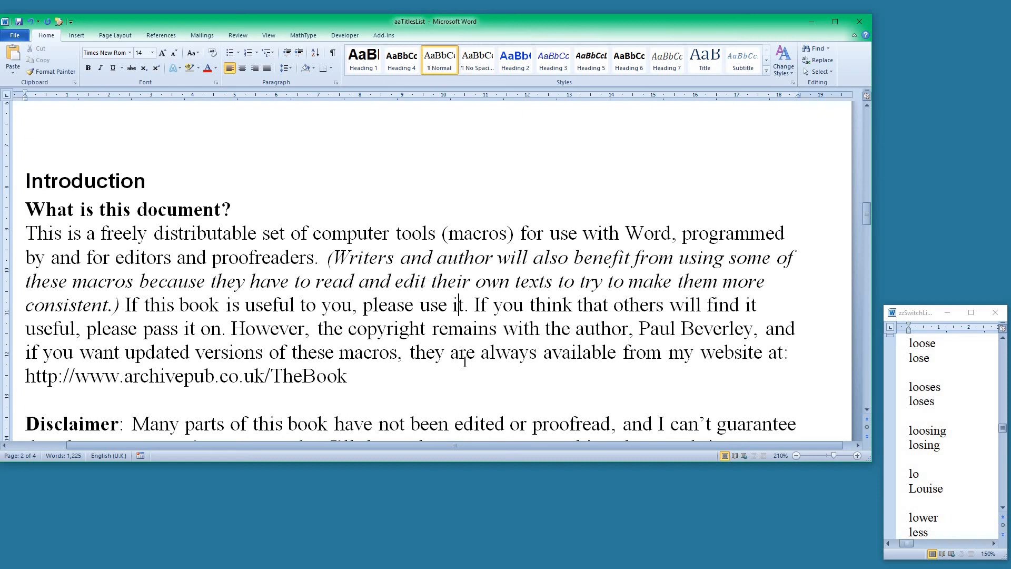
{"action": "key", "text": "ctrl+alt+semicolon"}
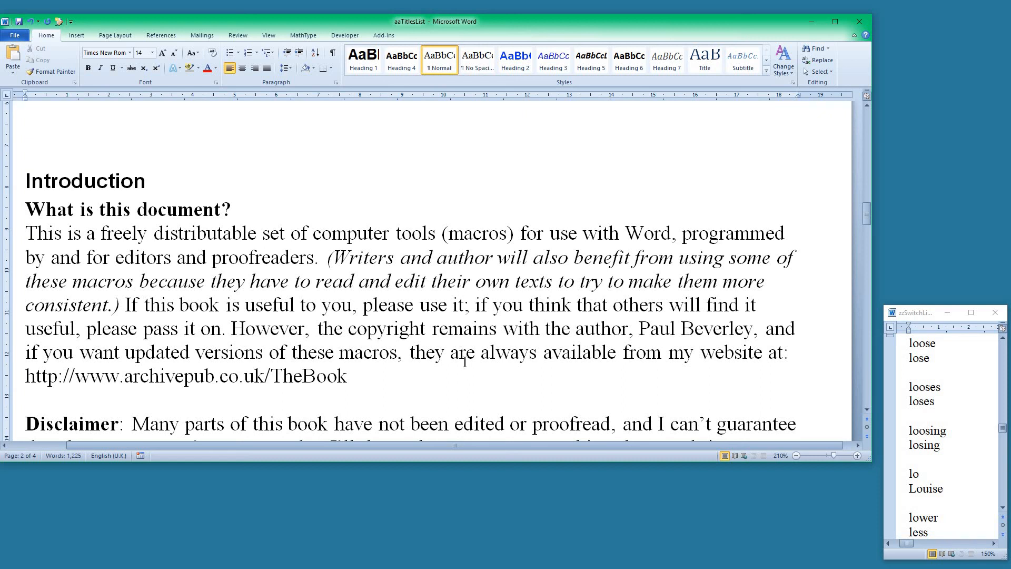
{"action": "left_click", "coordinate": [459, 304]}
{"action": "key", "text": "ctrl+alt+shift+semicolon"}
{"action": "key", "text": "ctrl+alt+minus"}
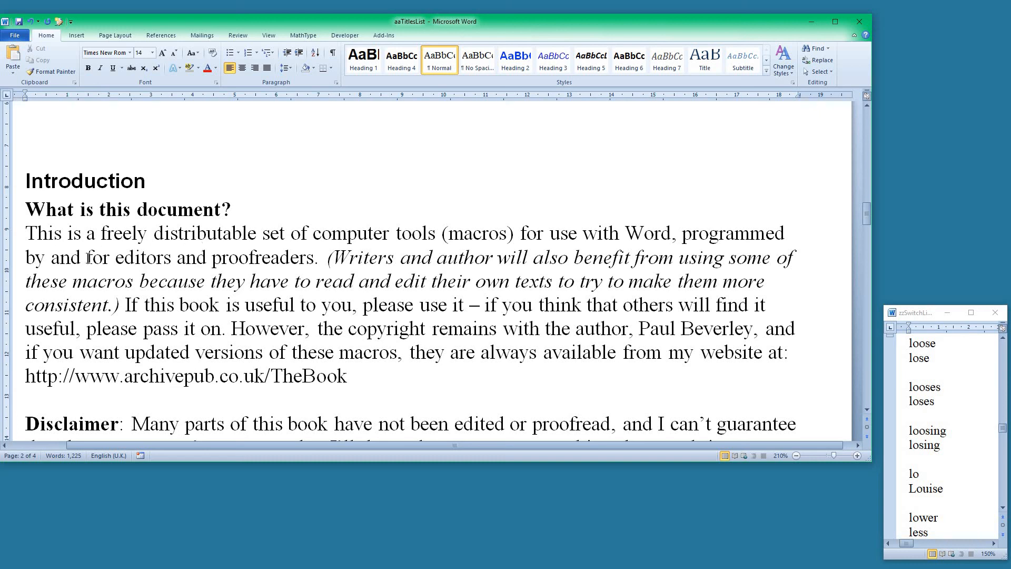
Delete "Is this" from the start of the altruism paragraph and capitalise "Pure".
{"action": "scroll", "coordinate": [303, 348], "scroll_direction": "down", "scroll_amount": 3}
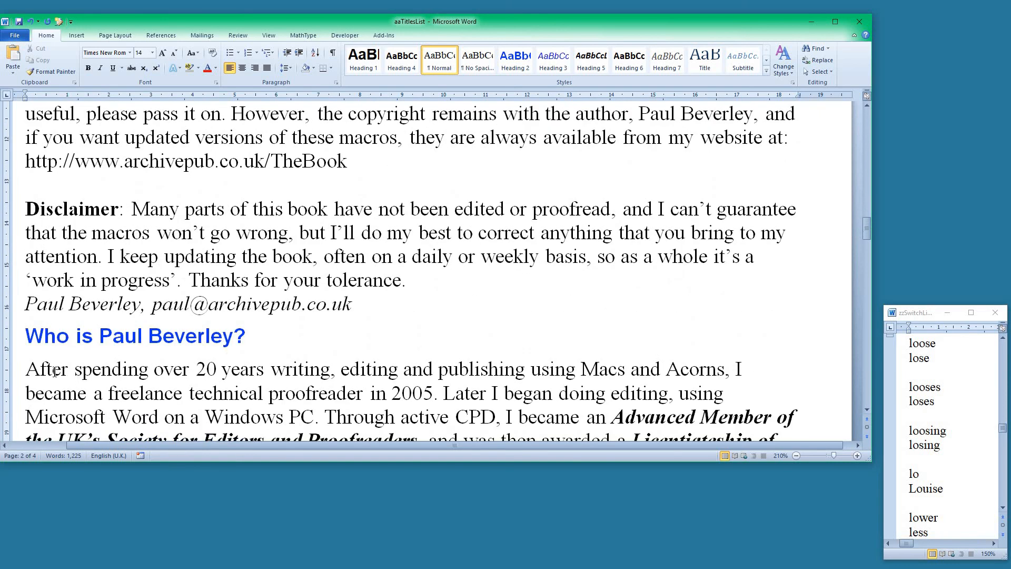
{"action": "scroll", "coordinate": [74, 389], "scroll_direction": "down", "scroll_amount": 2}
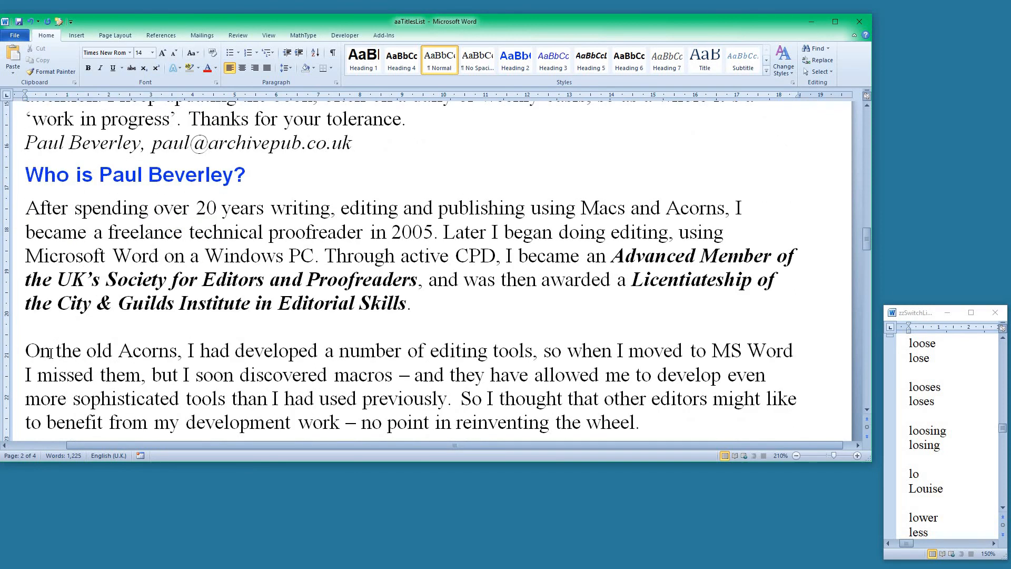
{"action": "scroll", "coordinate": [82, 314], "scroll_direction": "down", "scroll_amount": 2}
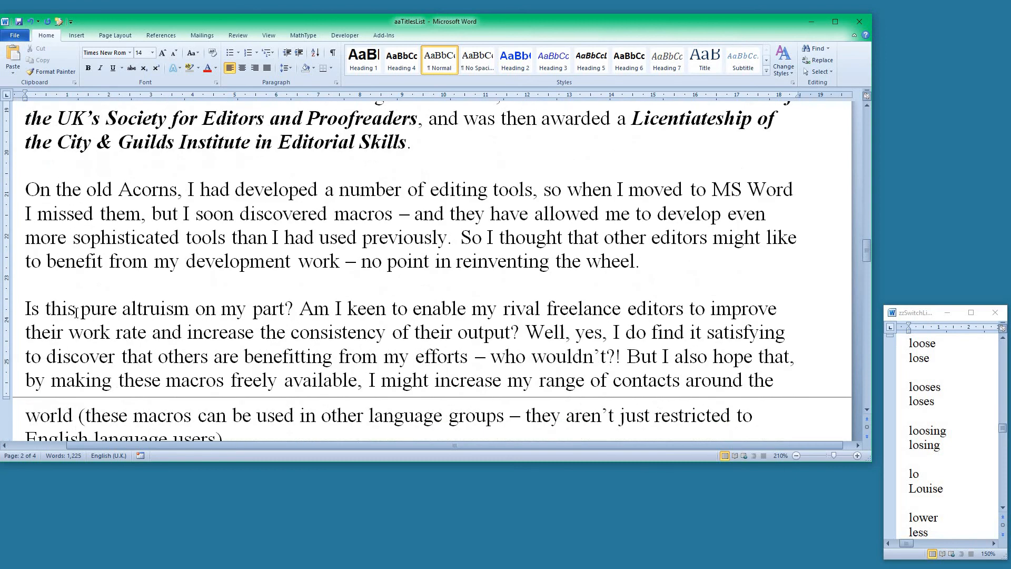
{"action": "left_click_drag", "start_coordinate": [29, 308], "coordinate": [96, 305]}
{"action": "type", "text": "P"}
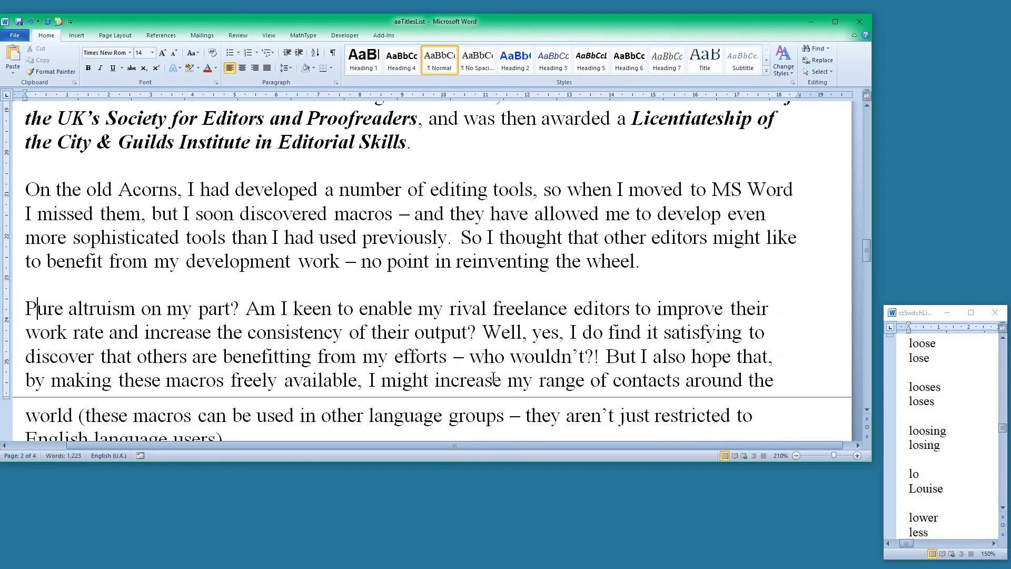
Insert "that" before "my rival" in the altruism paragraph.
{"action": "left_click", "coordinate": [410, 309]}
{"action": "key", "text": "alt"}
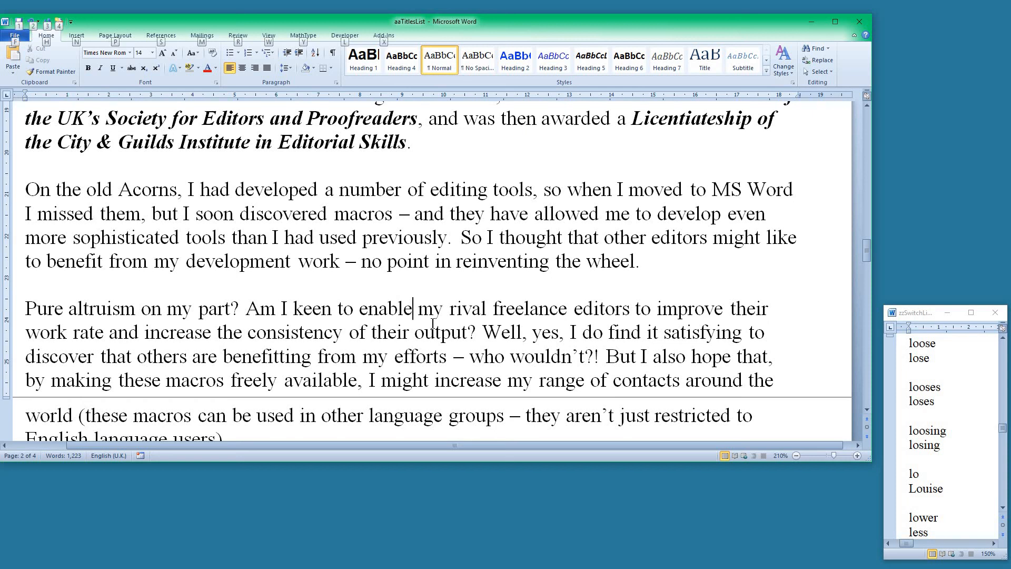
{"action": "key", "text": "alt+t"}
Try "the" before "rival" and undo it, and insert "by" before "freelance editors".
{"action": "left_click", "coordinate": [486, 312]}
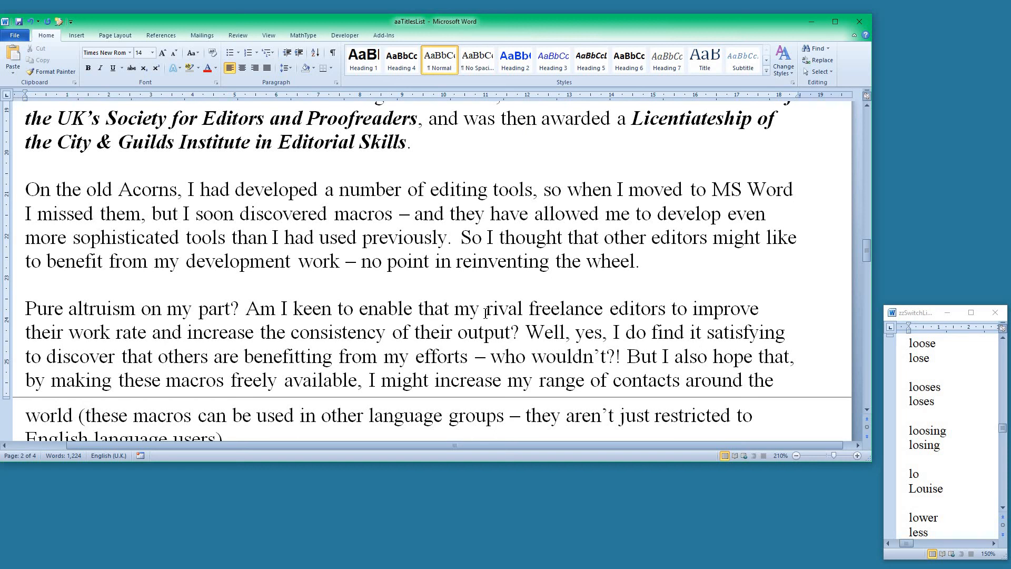
{"action": "type", "text": "the"}
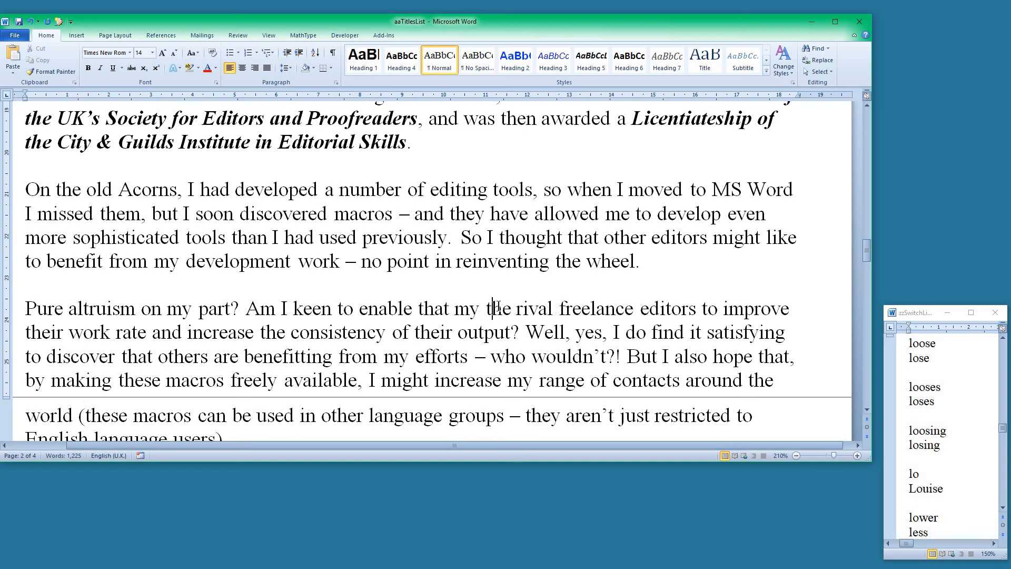
{"action": "key", "text": "ctrl+z"}
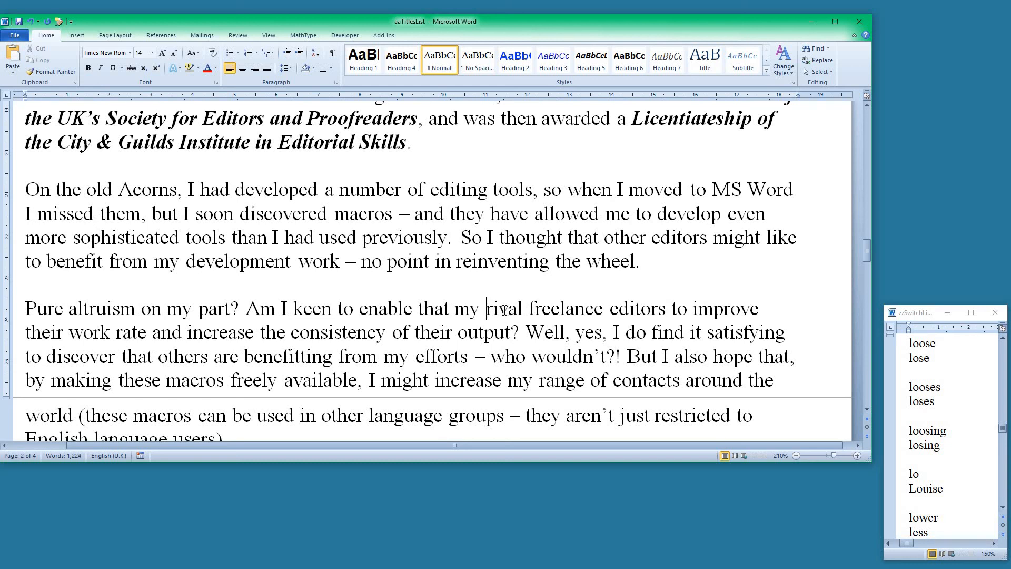
{"action": "left_click", "coordinate": [528, 308]}
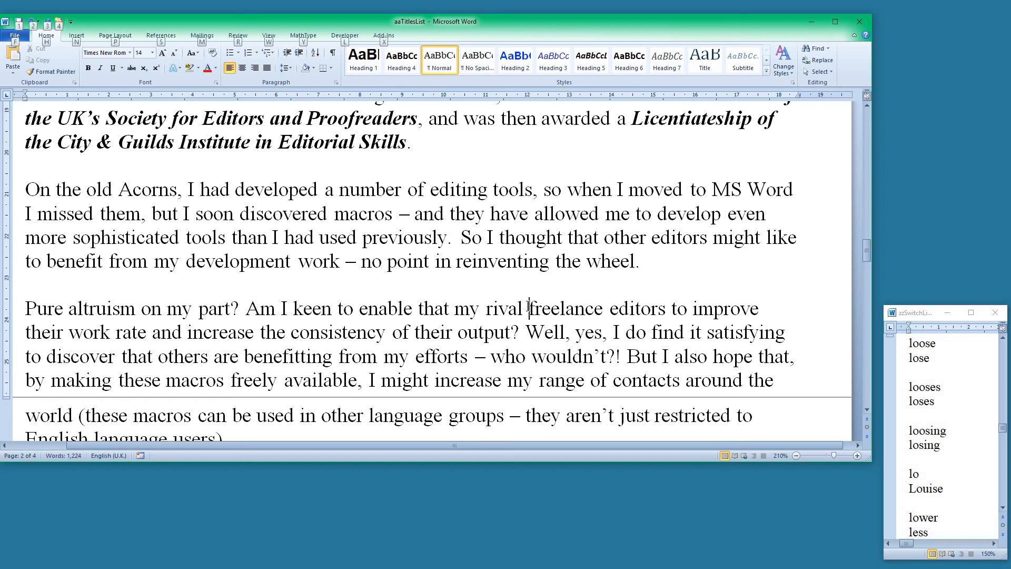
{"action": "type", "text": "by"}
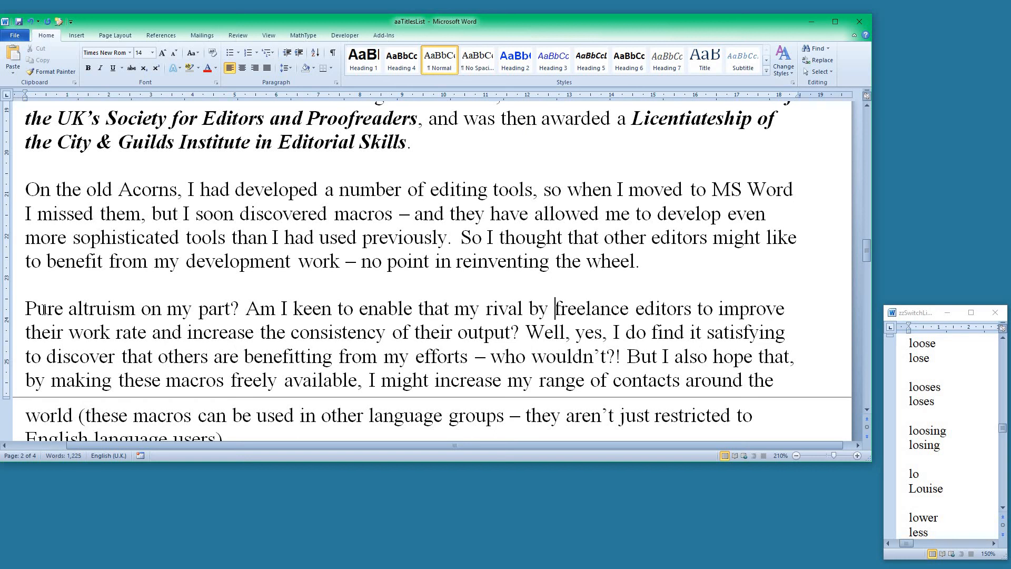
Add "The" before "Pure" at the start of the altruism paragraph, and remove it again.
{"action": "left_click", "coordinate": [48, 308]}
{"action": "key", "text": "alt+t"}
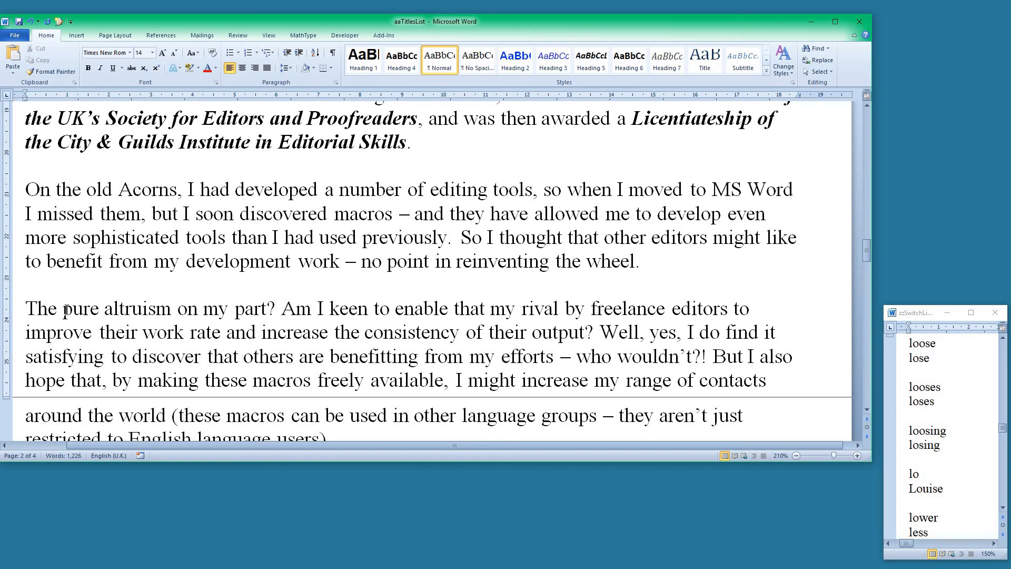
{"action": "left_click", "coordinate": [40, 309]}
{"action": "key", "text": "alt+t"}
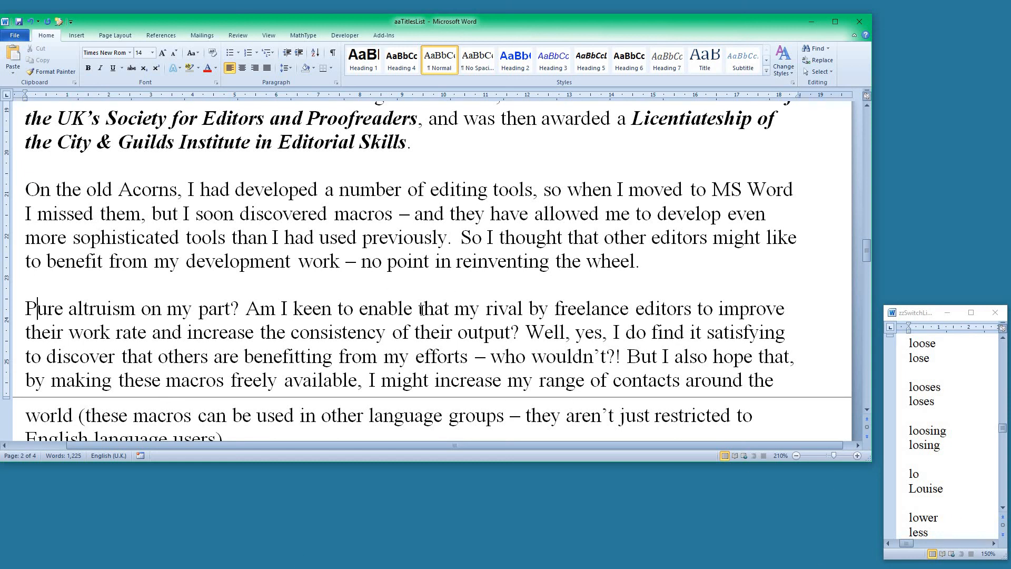
Count the occurrences of "book" with the CountPhrase macro, using the word in the "Who should use macros?" paragraph.
{"action": "scroll", "coordinate": [421, 309], "scroll_direction": "up", "scroll_amount": 3}
{"action": "scroll", "coordinate": [422, 309], "scroll_direction": "down", "scroll_amount": 3}
{"action": "scroll", "coordinate": [455, 345], "scroll_direction": "down", "scroll_amount": 4}
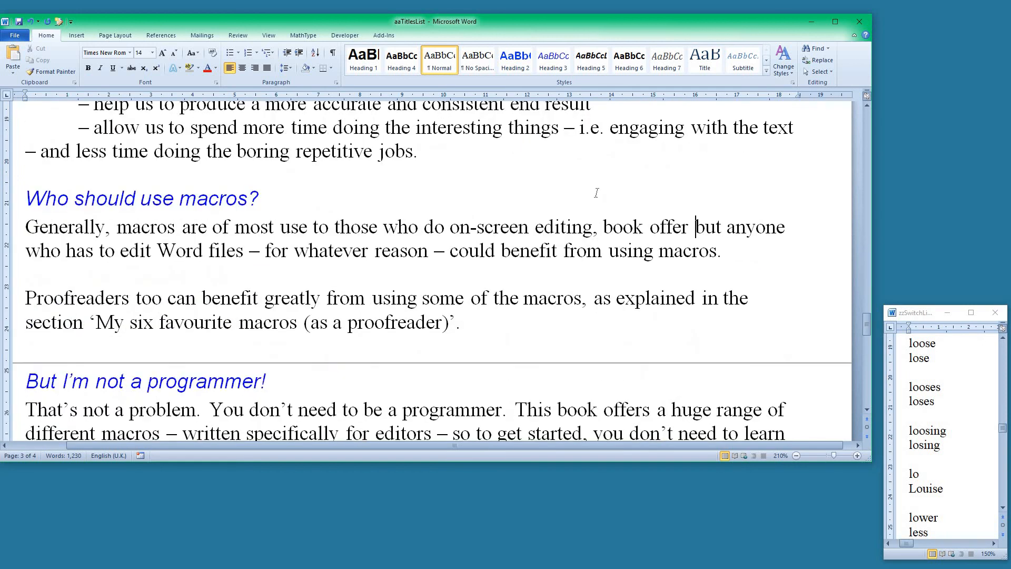
{"action": "left_click", "coordinate": [604, 226]}
{"action": "left_click_drag", "start_coordinate": [640, 220], "coordinate": [691, 226]}
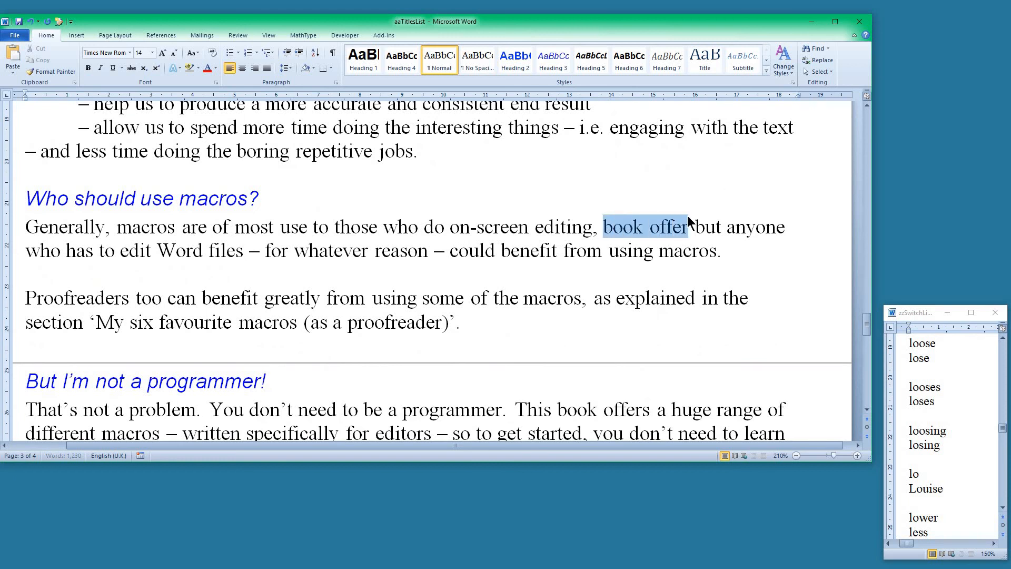
{"action": "left_click", "coordinate": [634, 227]}
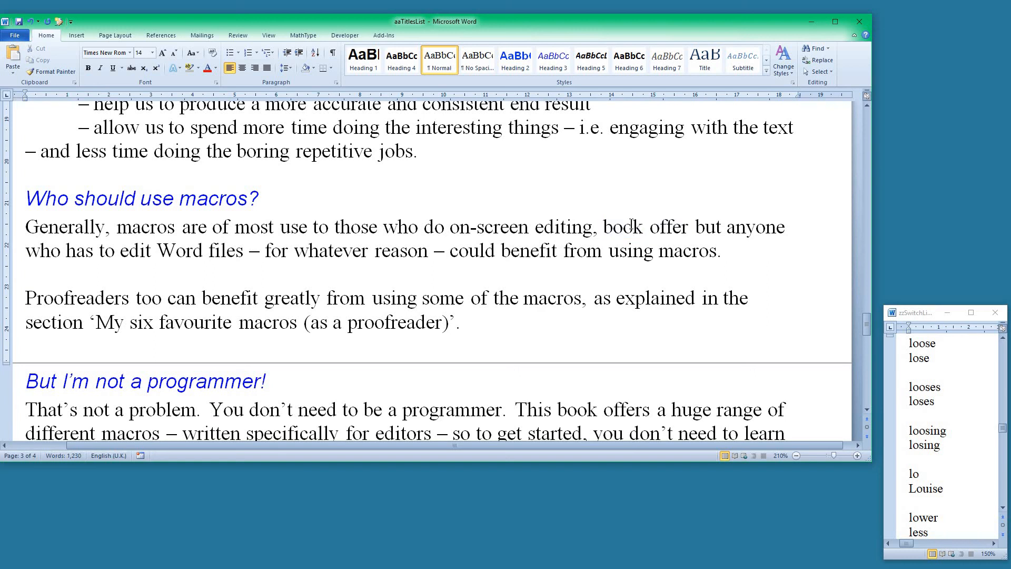
{"action": "key", "text": "ctrl+alt+c"}
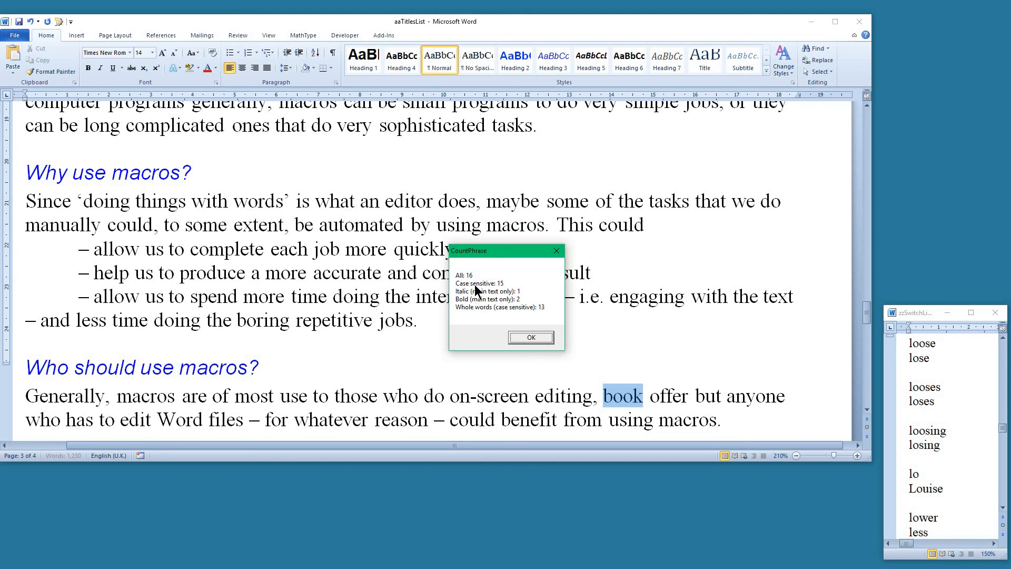
{"action": "left_click", "coordinate": [531, 337]}
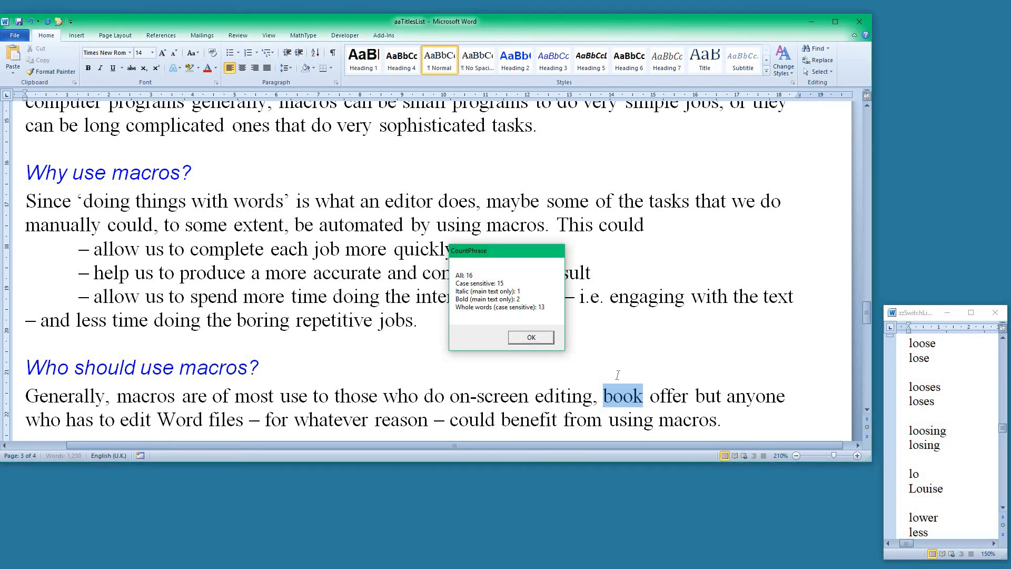
Count the hyphenated, spaced and joined forms of "book offer" with the HyphenSpaceWordCount macro, and return to the document's start.
{"action": "left_click", "coordinate": [605, 395]}
{"action": "left_click_drag", "start_coordinate": [606, 394], "coordinate": [687, 395]}
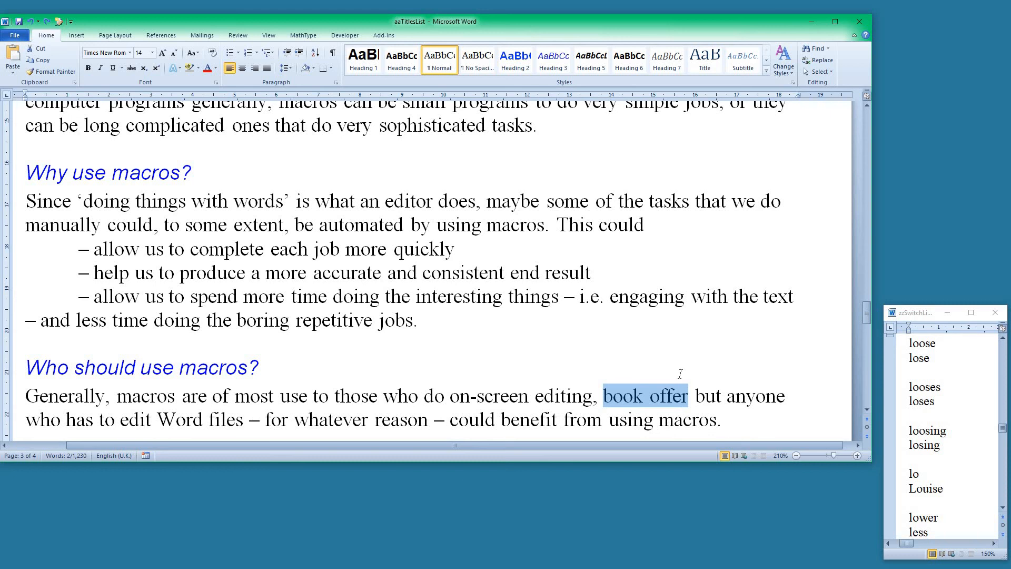
{"action": "key", "text": "ctrl+alt+h"}
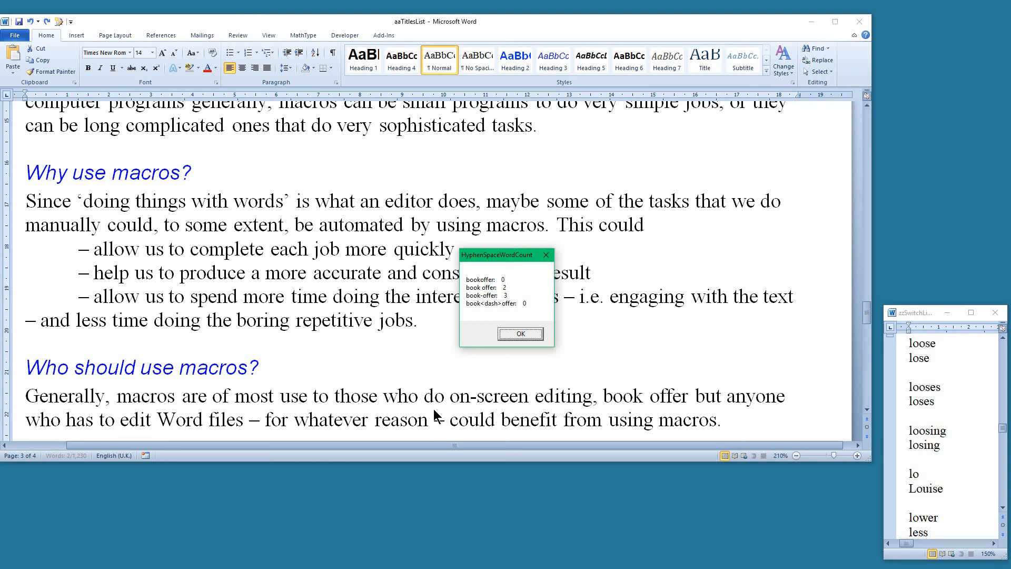
{"action": "left_click", "coordinate": [520, 333]}
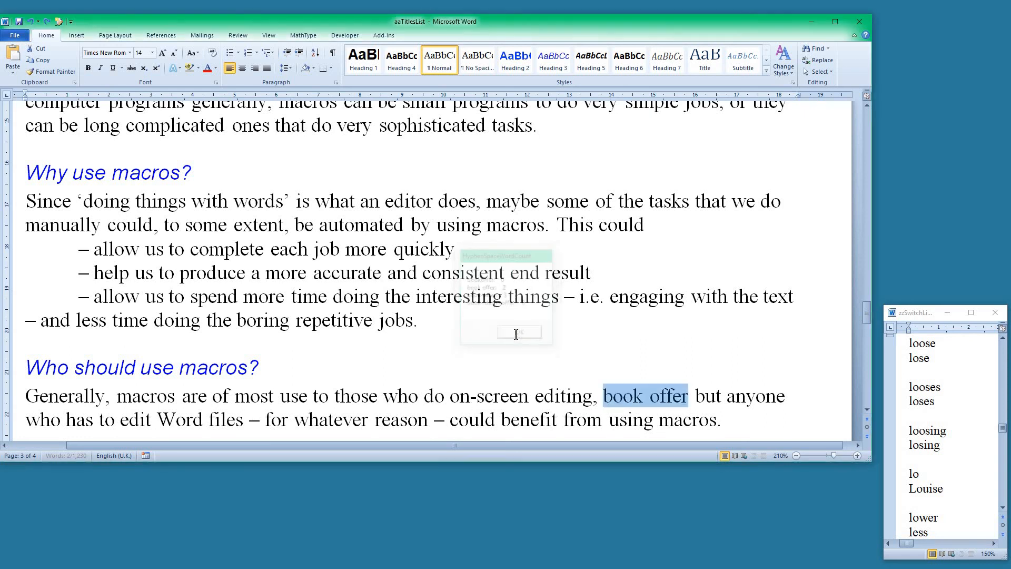
{"action": "left_click", "coordinate": [597, 392]}
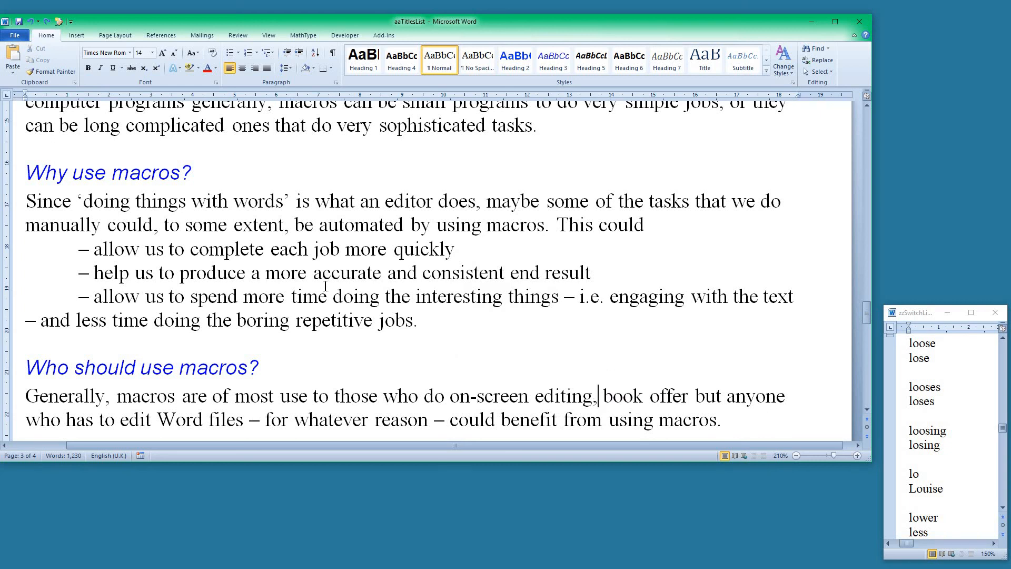
{"action": "key", "text": "ctrl+Home"}
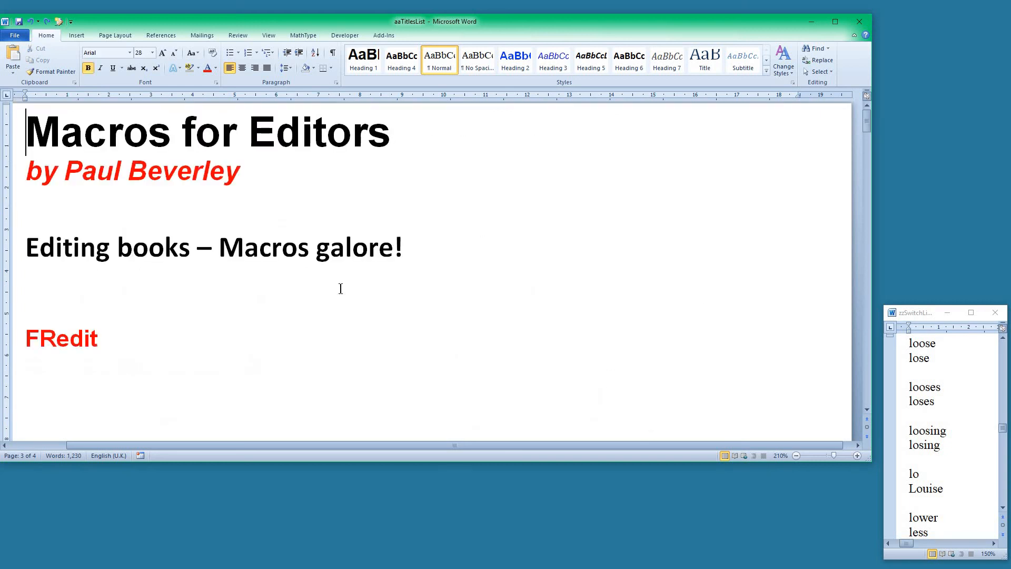